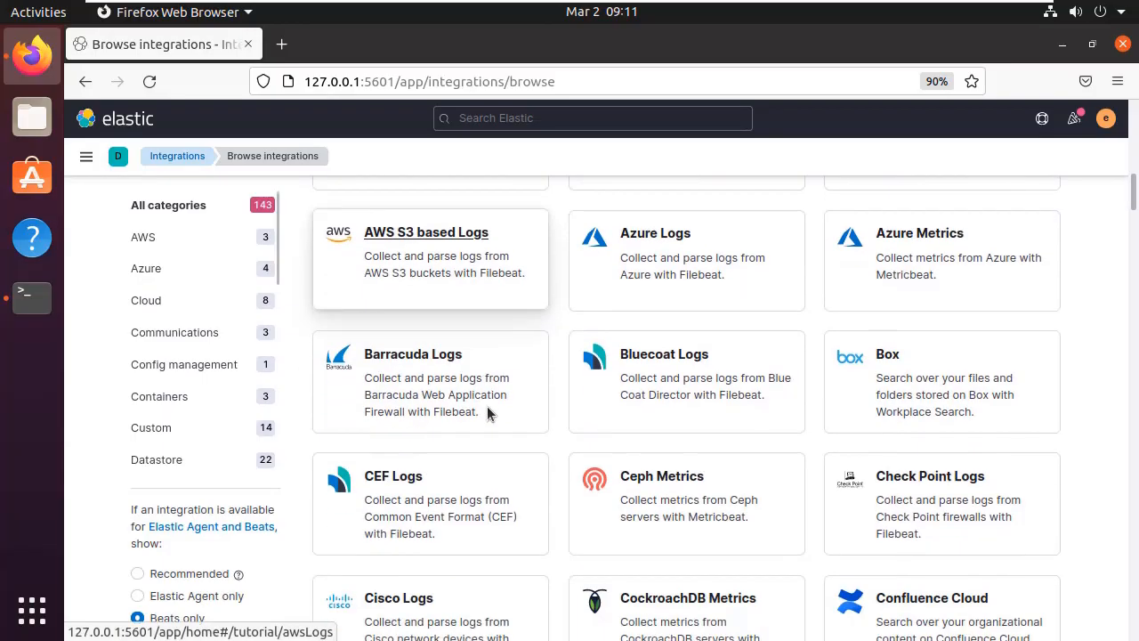
# Step: Search the integrations catalogue for "winlo" and open the Windows Event Logs integration
pyautogui.scroll(10, 488, 412)
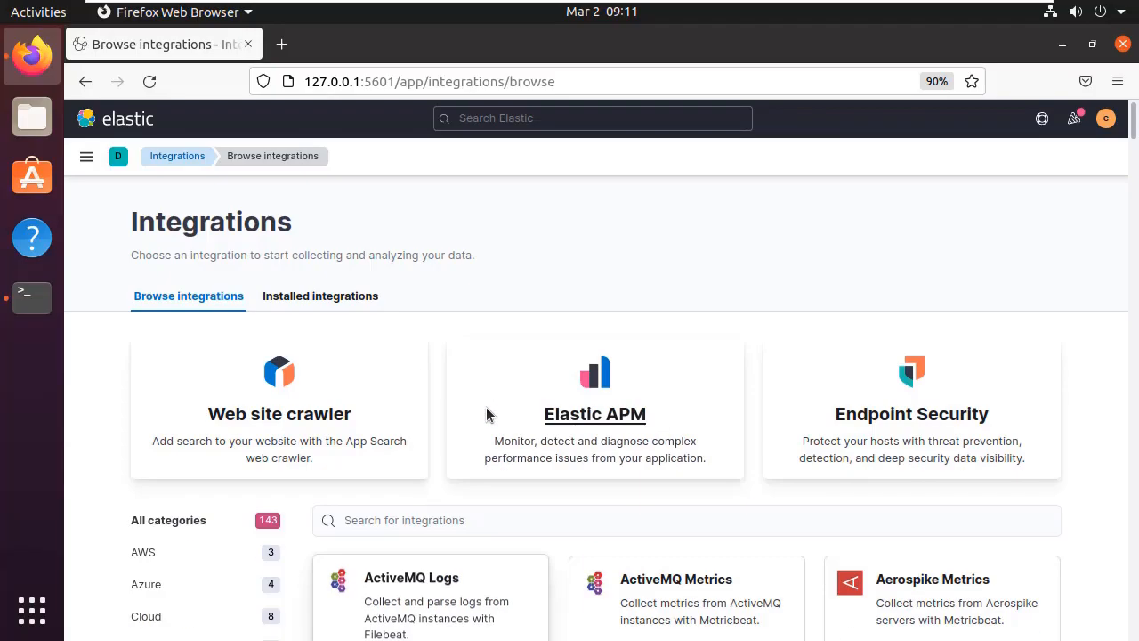
pyautogui.click(384, 533)
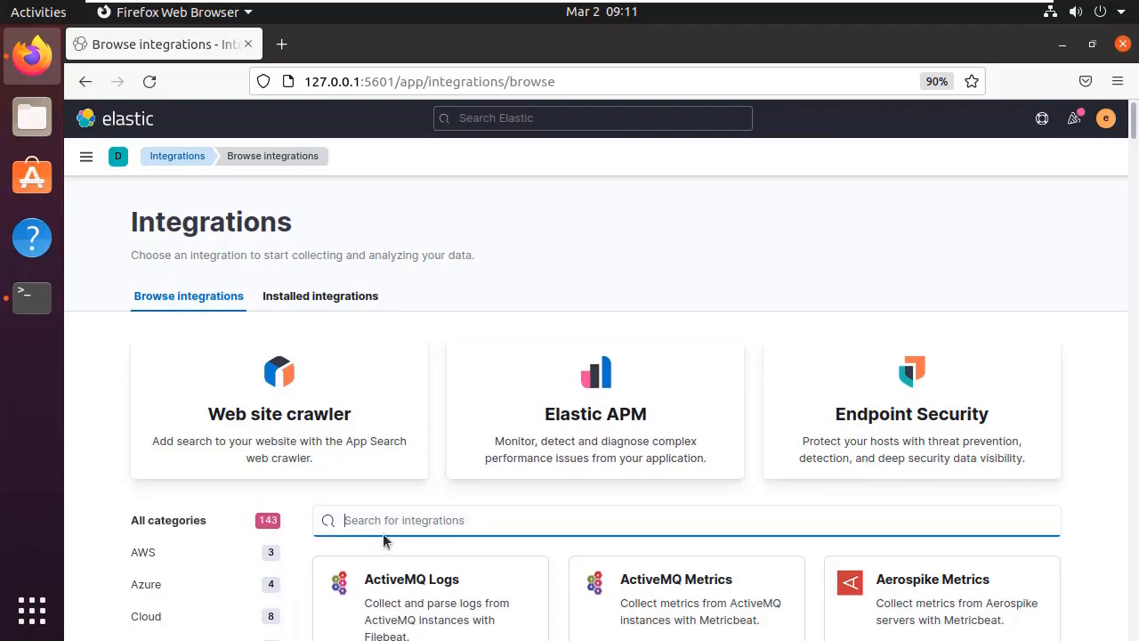
pyautogui.write('wi')
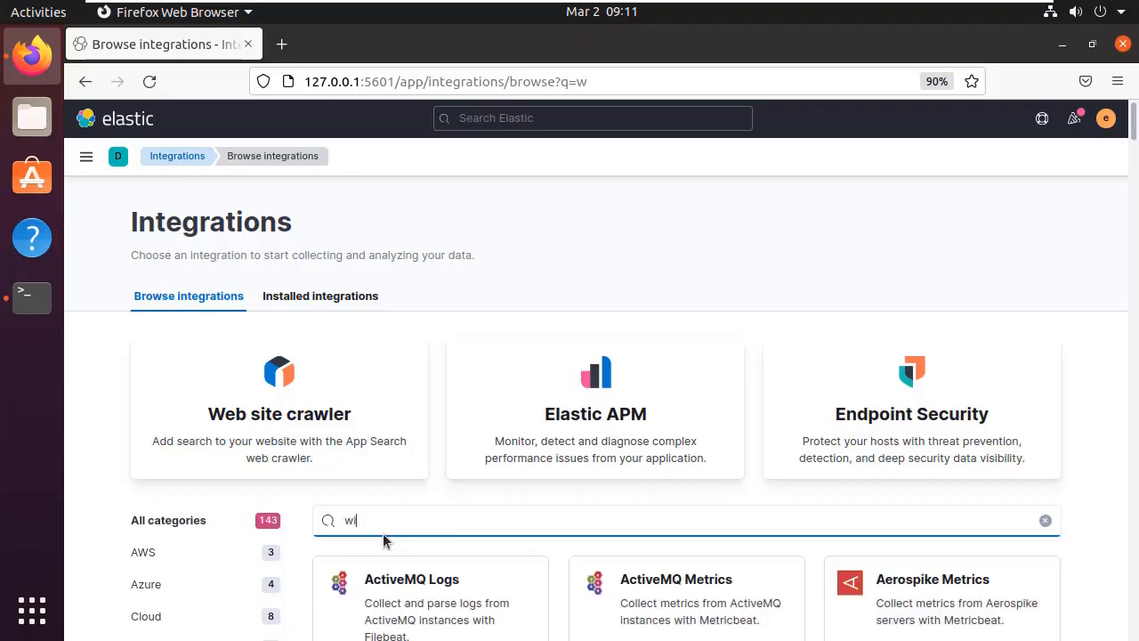
pyautogui.write('nlo')
pyautogui.scroll(-3, 379, 525)
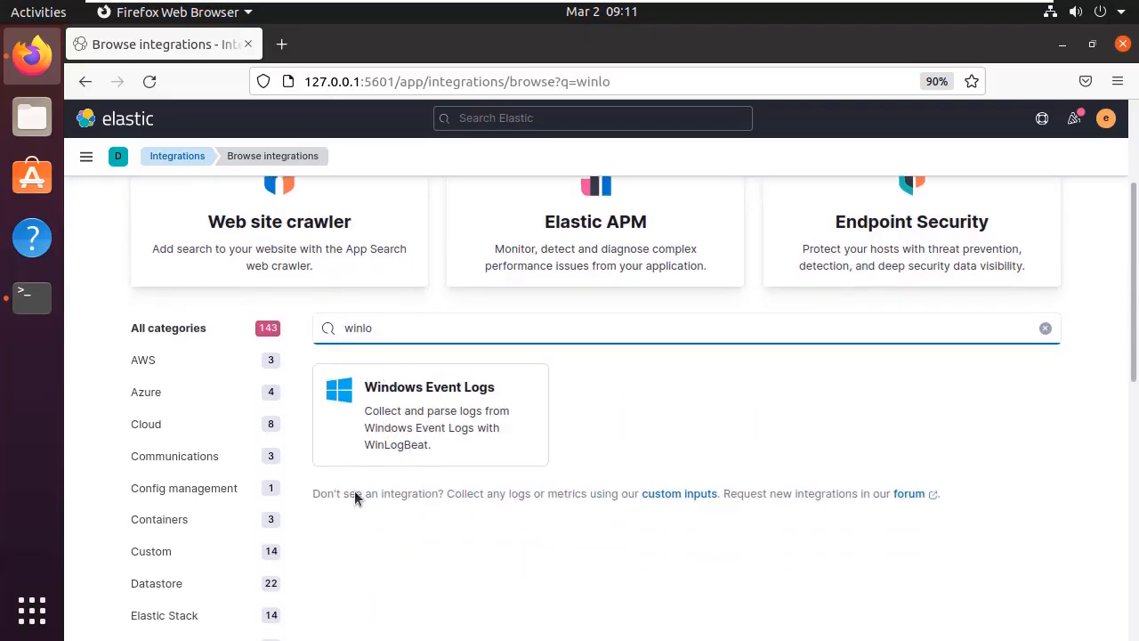
pyautogui.click(418, 407)
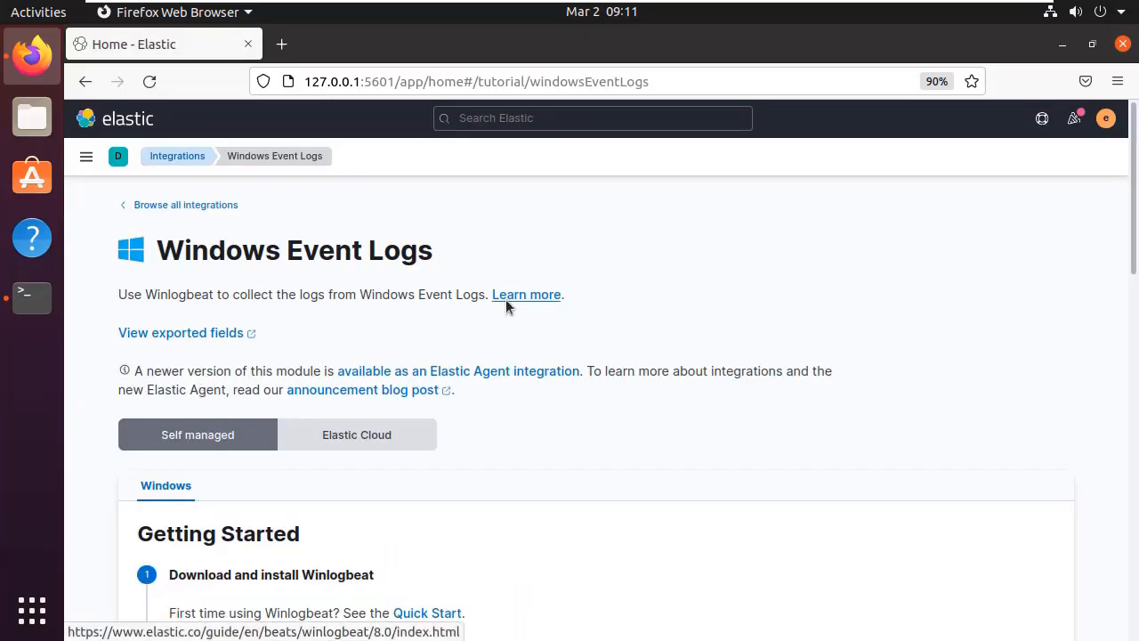
# Step: Copy the link to the Winlogbeat download page from the Getting Started instructions
pyautogui.scroll(-5, 506, 299)
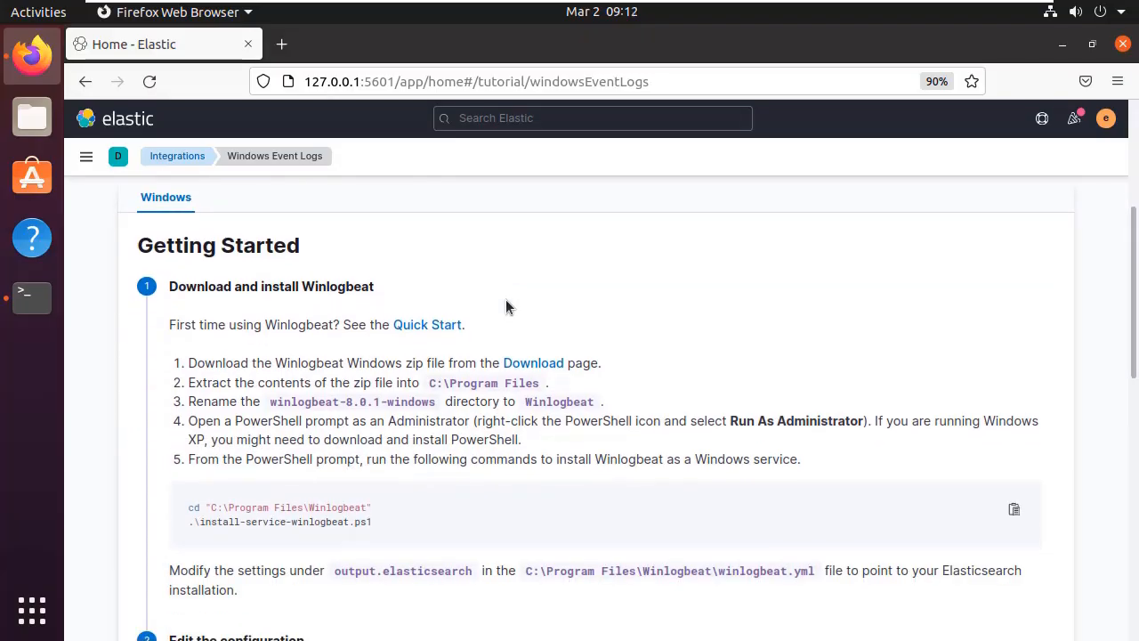
pyautogui.rightClick(531, 361)
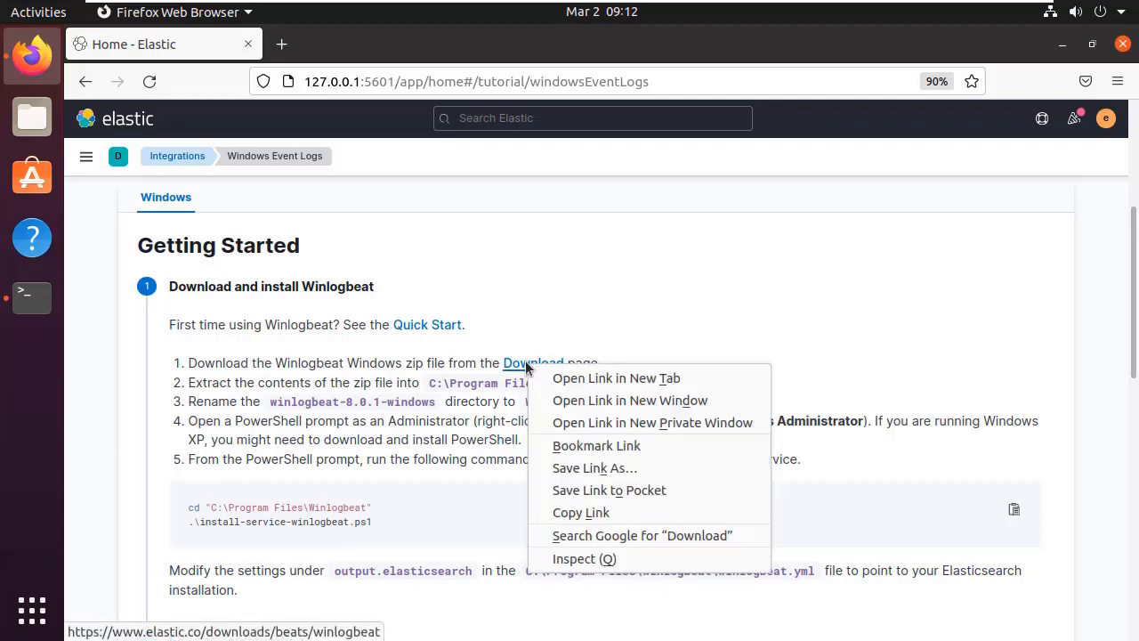
pyautogui.click(594, 511)
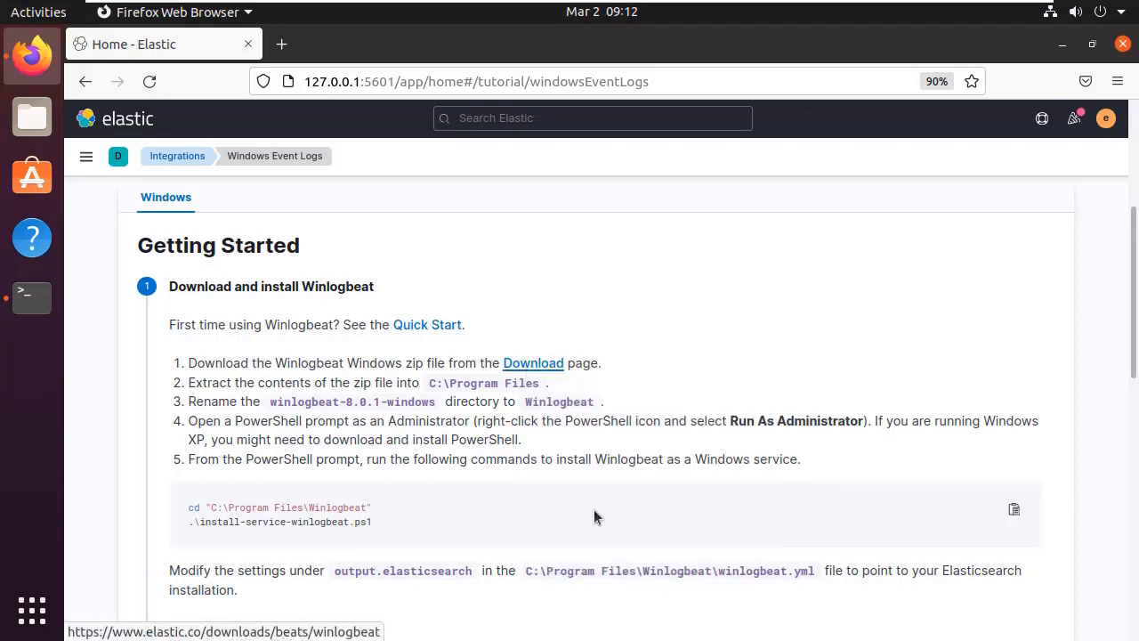
# Step: Read through the Winlogbeat setup instructions, from installation and configuration to starting the service and checking the module status
pyautogui.scroll(-2, 441, 387)
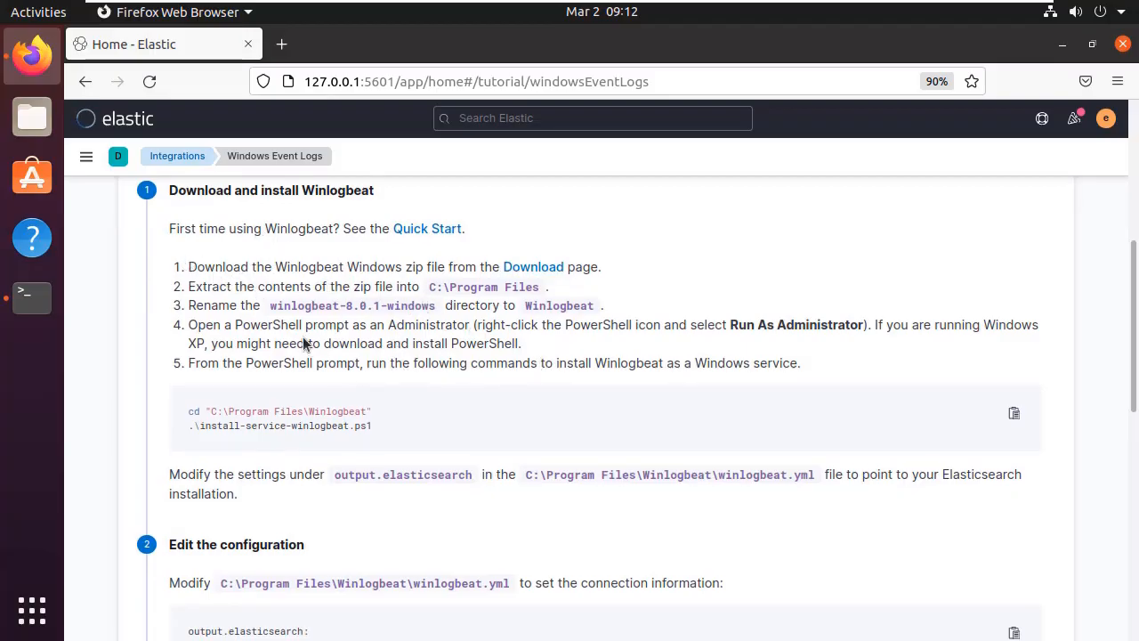
pyautogui.scroll(-6, 299, 330)
pyautogui.scroll(4, 299, 333)
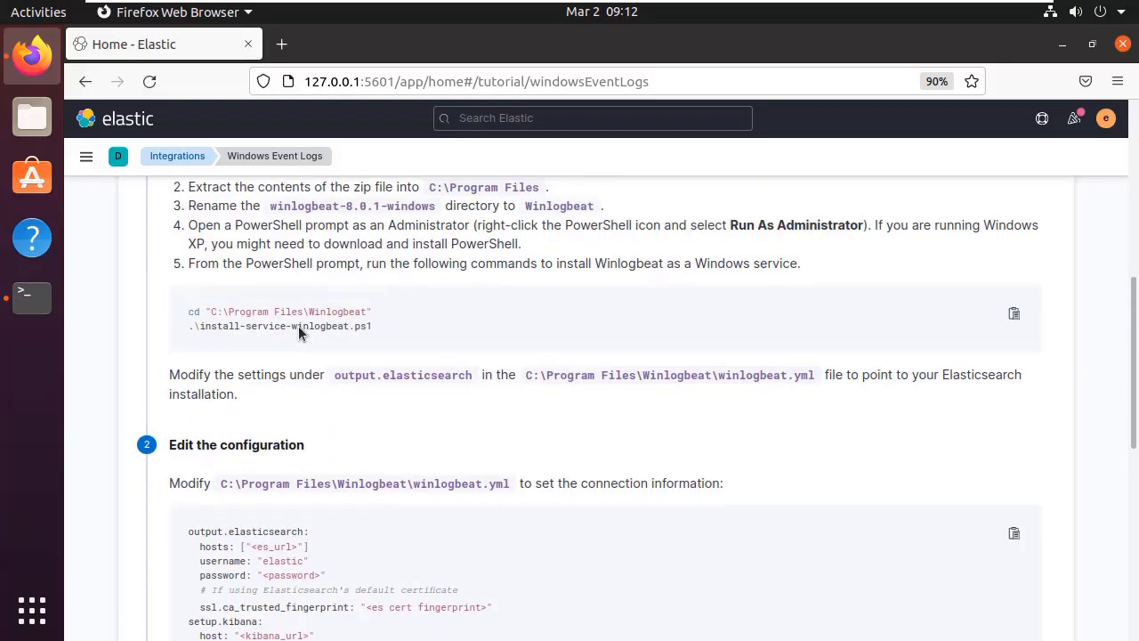
pyautogui.scroll(-9, 299, 333)
pyautogui.scroll(-1, 300, 356)
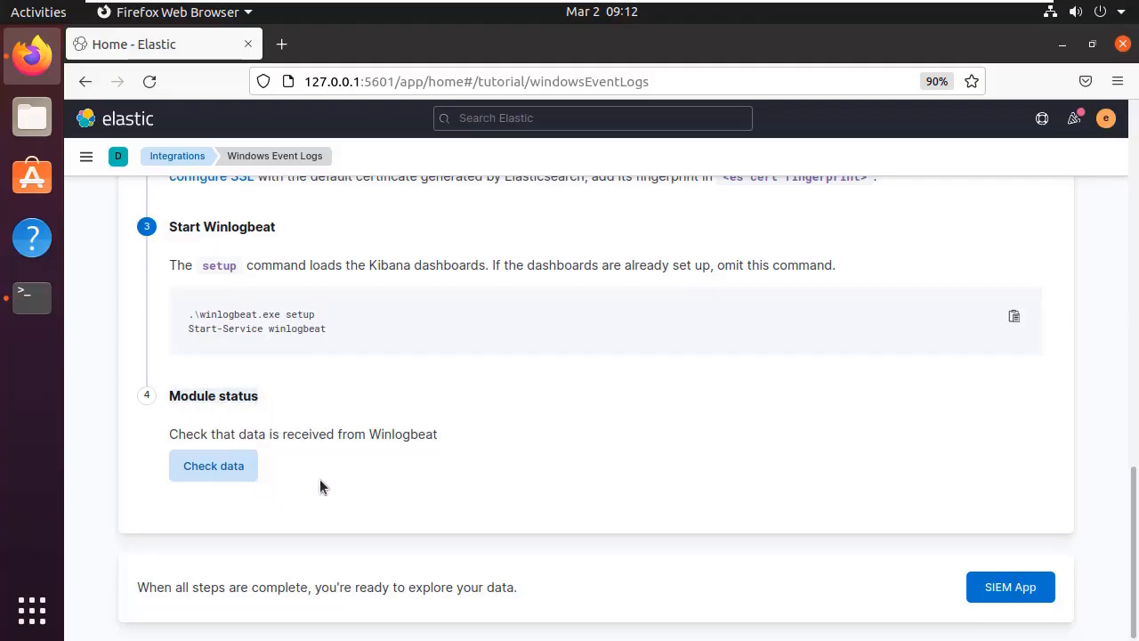
pyautogui.scroll(13, 321, 487)
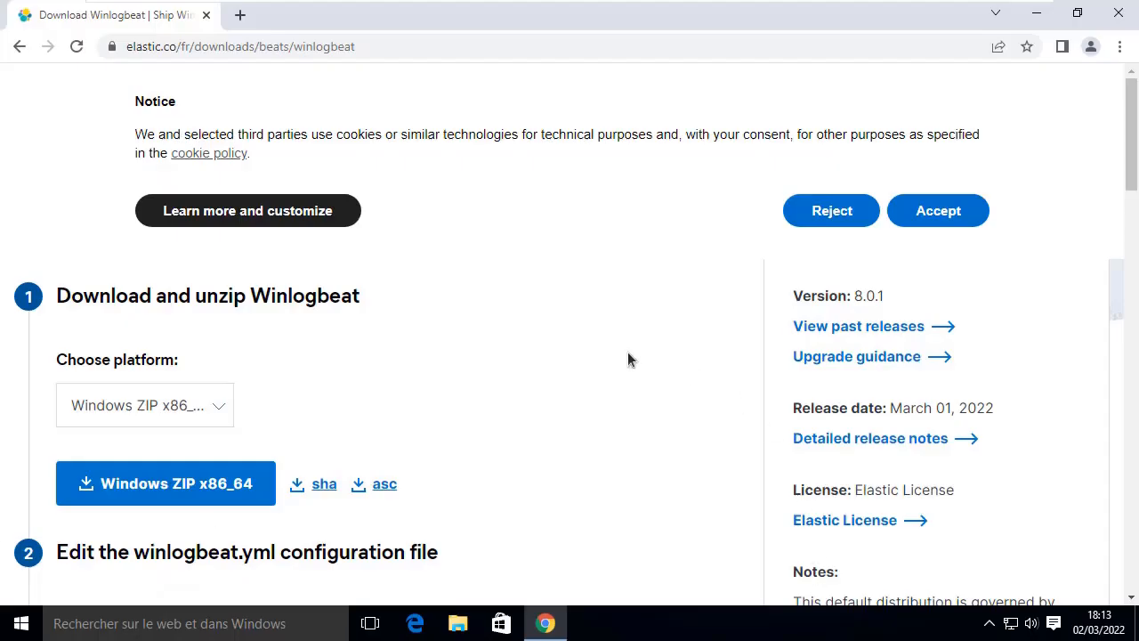
# Step: Choose Windows ZIP x86_64 as the platform on the Winlogbeat download page in the Windows virtual machine
pyautogui.scroll(-1, 177, 409)
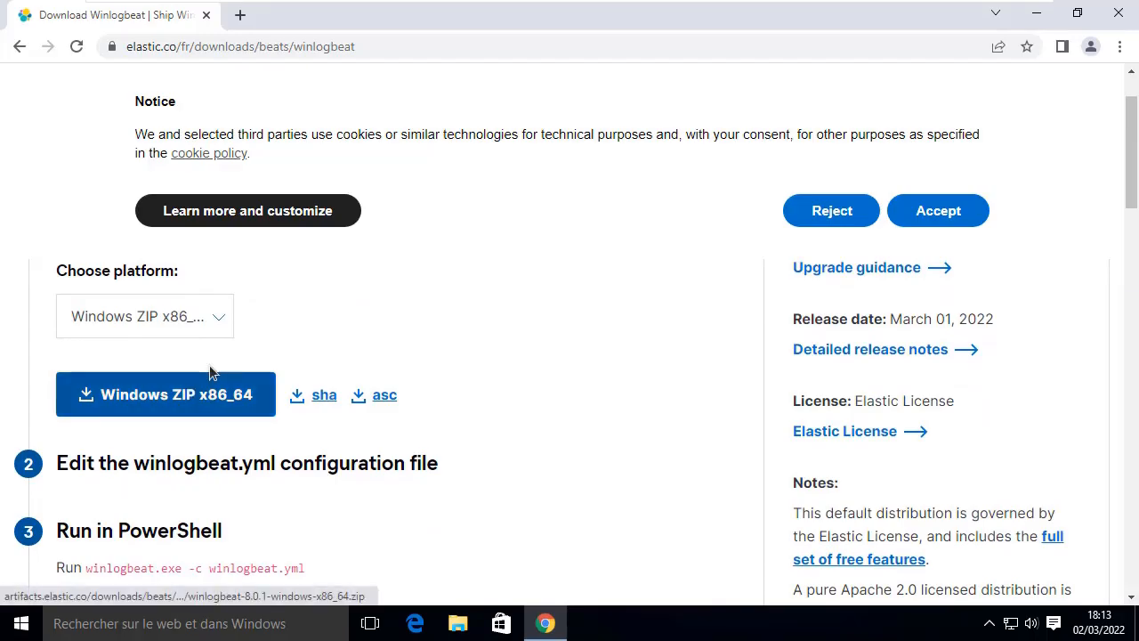
pyautogui.click(186, 331)
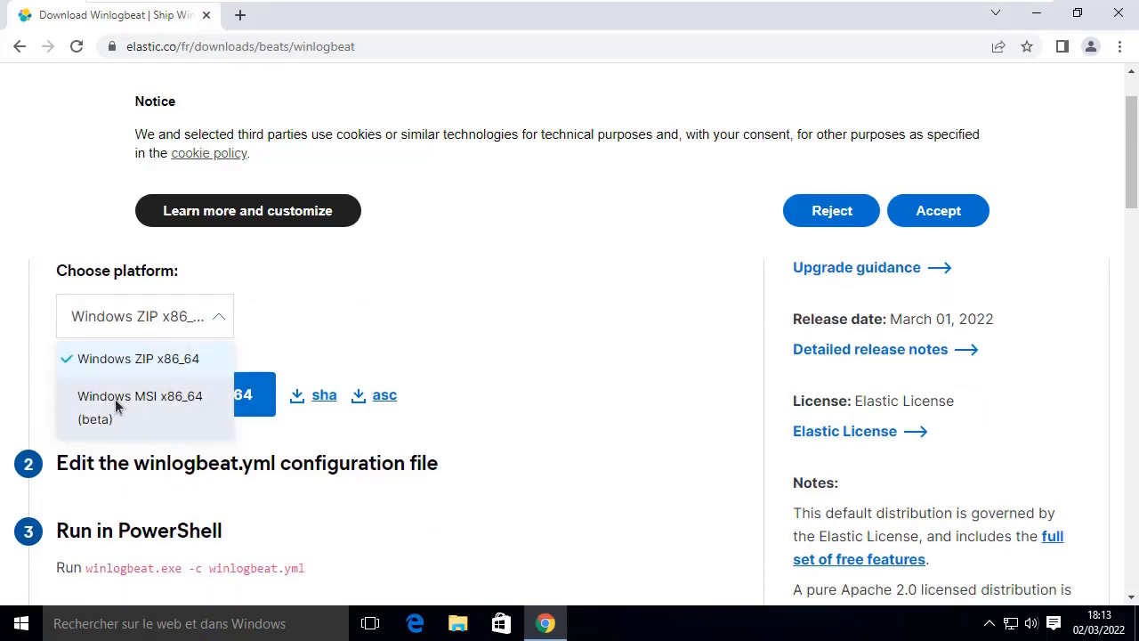
pyautogui.click(138, 360)
# Step: Recheck the installation steps on the Ubuntu server machine, return to the Windows machine and download the Windows ZIP x86_64 package
pyautogui.moveTo(877, 7)
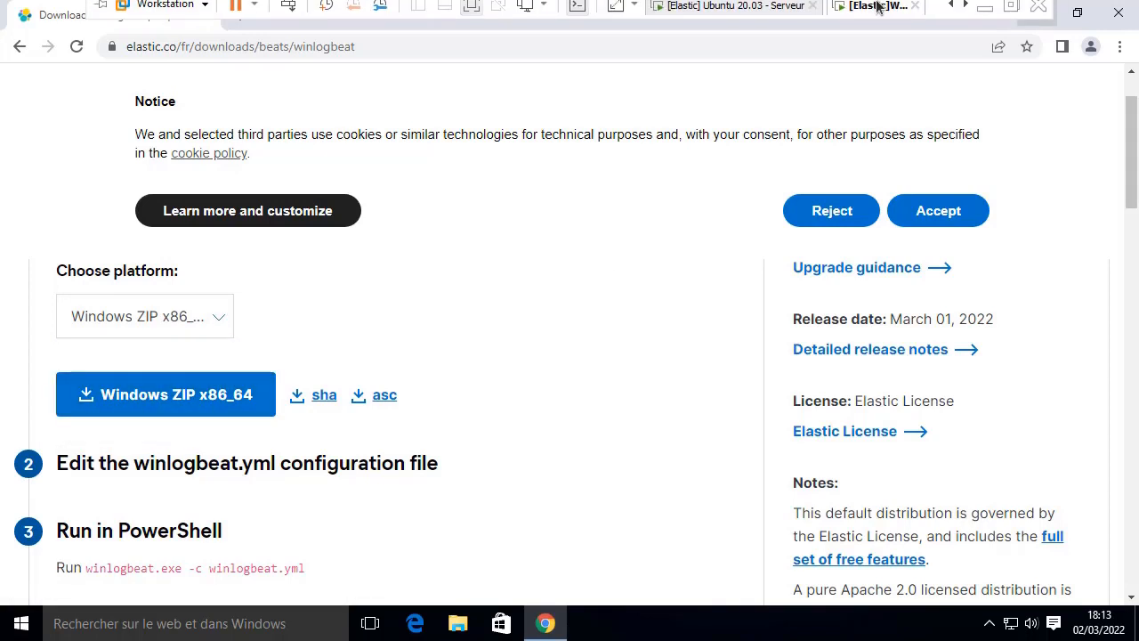
pyautogui.click(732, 6)
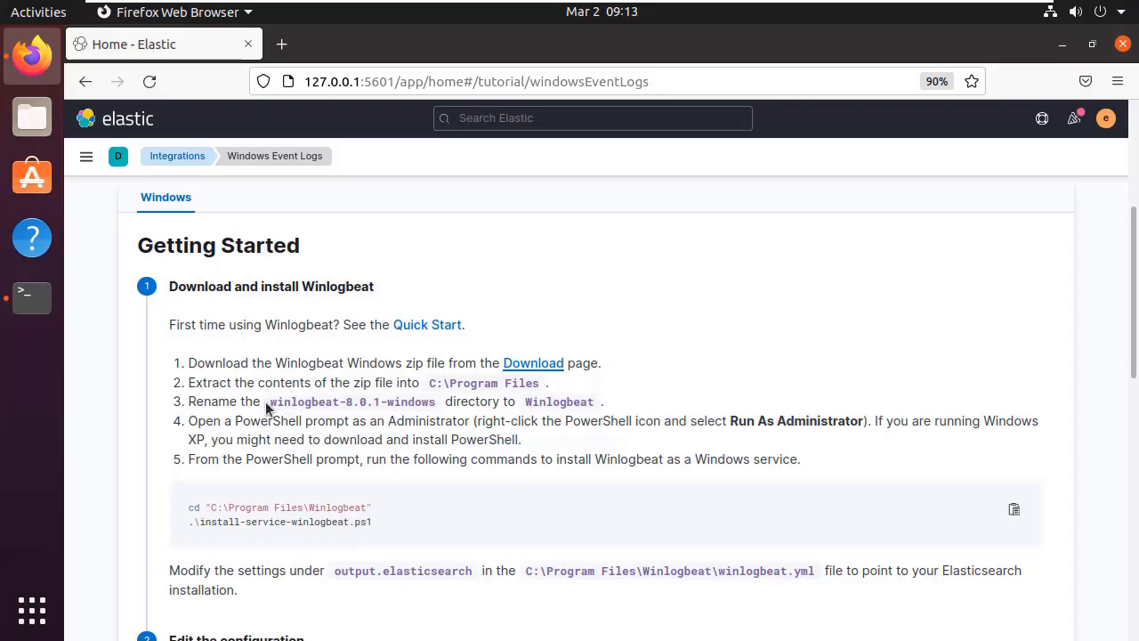
pyautogui.click(853, 13)
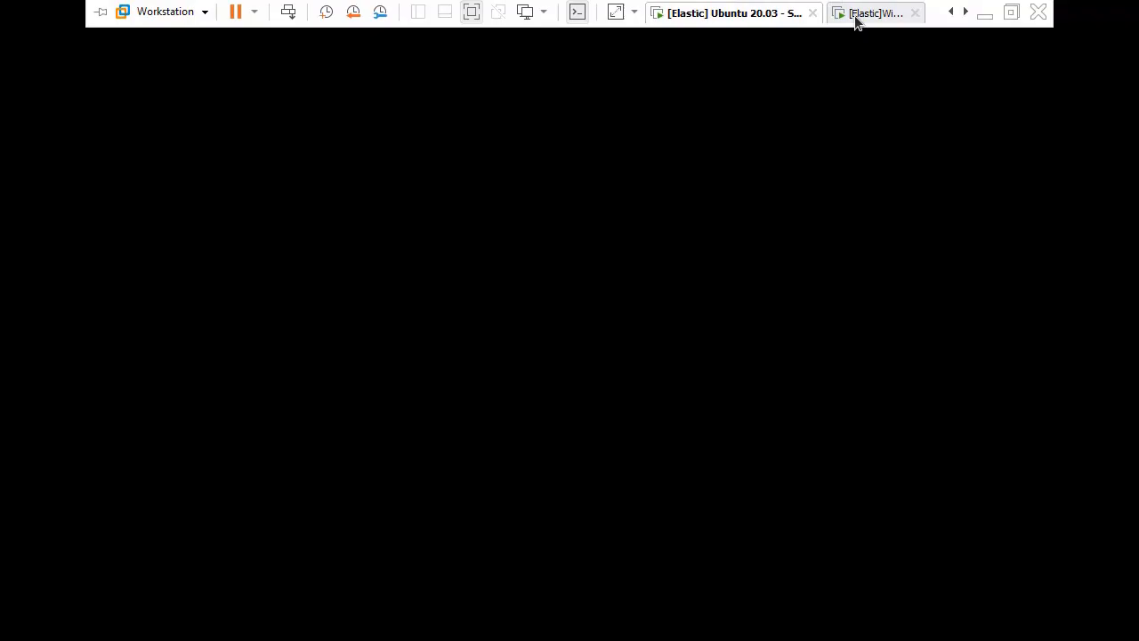
pyautogui.scroll(-1, 349, 391)
pyautogui.click(191, 311)
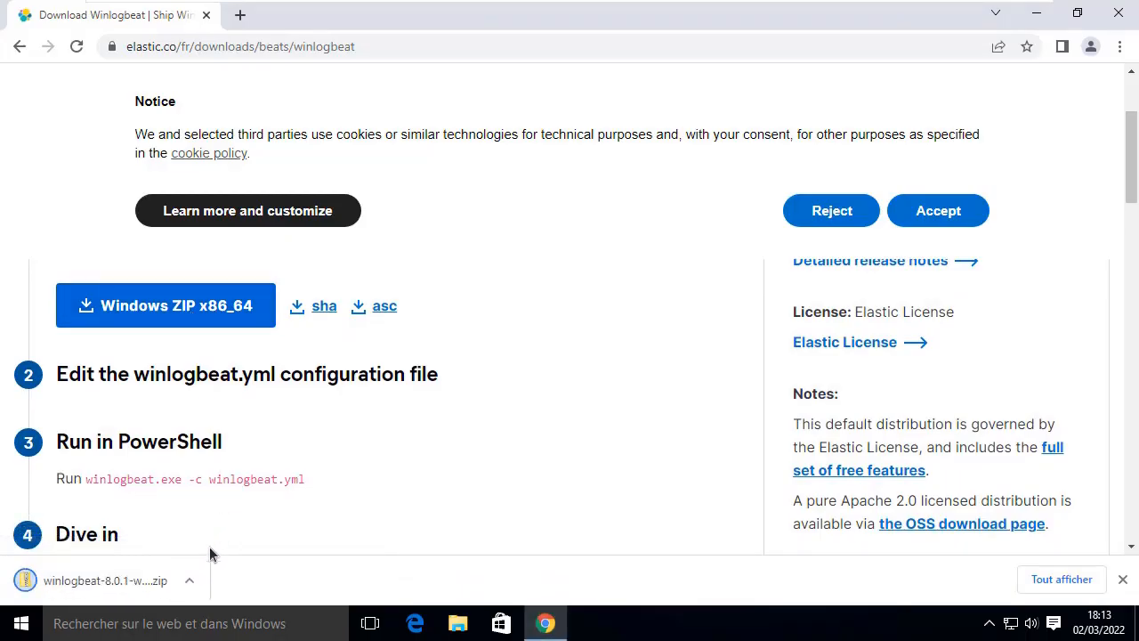
# Step: Open the Programmes folder on local disk C: in File Explorer
pyautogui.press('super+e')
pyautogui.click(517, 360)
pyautogui.doubleClick(516, 360)
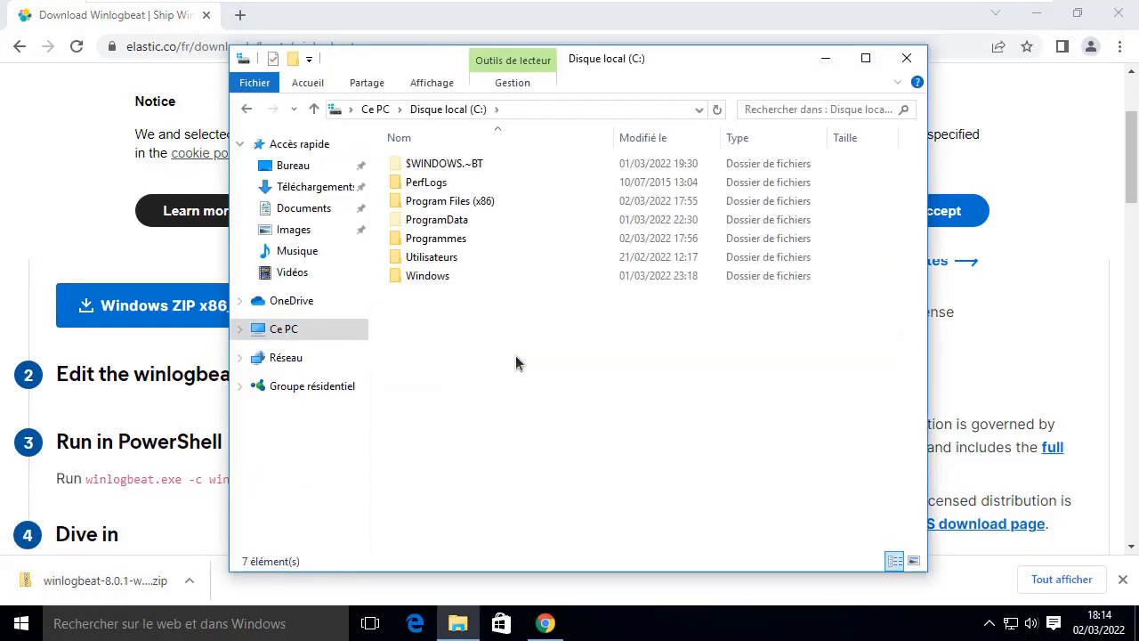
pyautogui.doubleClick(460, 238)
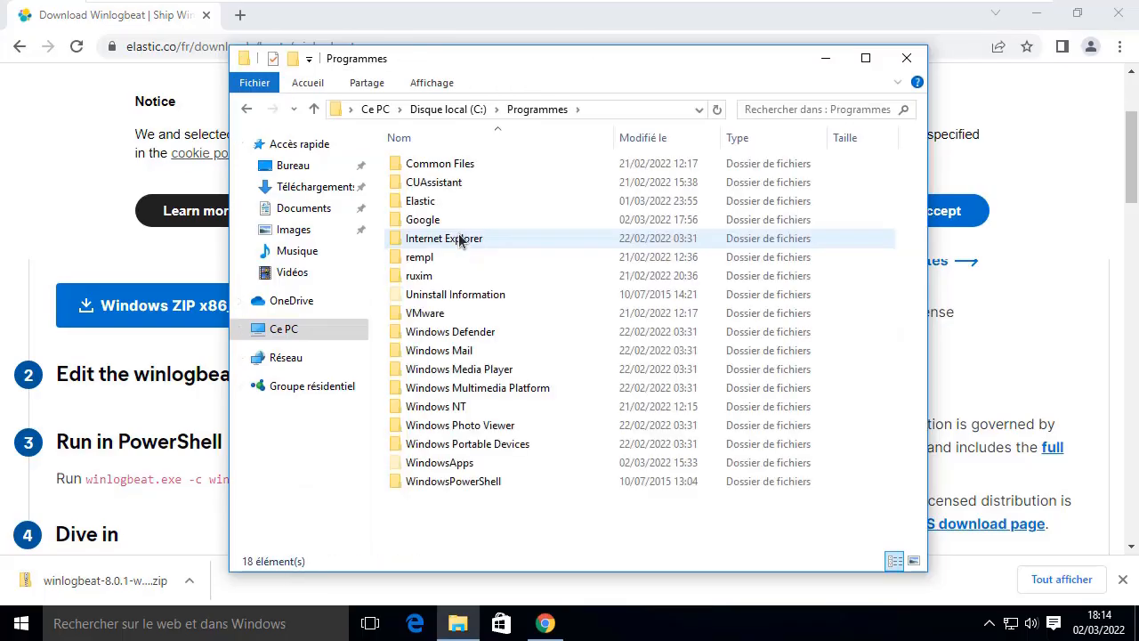
# Step: Copy winlogbeat-8.0.1-windows-x86_64.zip from the desktop folder (Bureau) into C:\Programmes, granting administrator rights
pyautogui.click(318, 174)
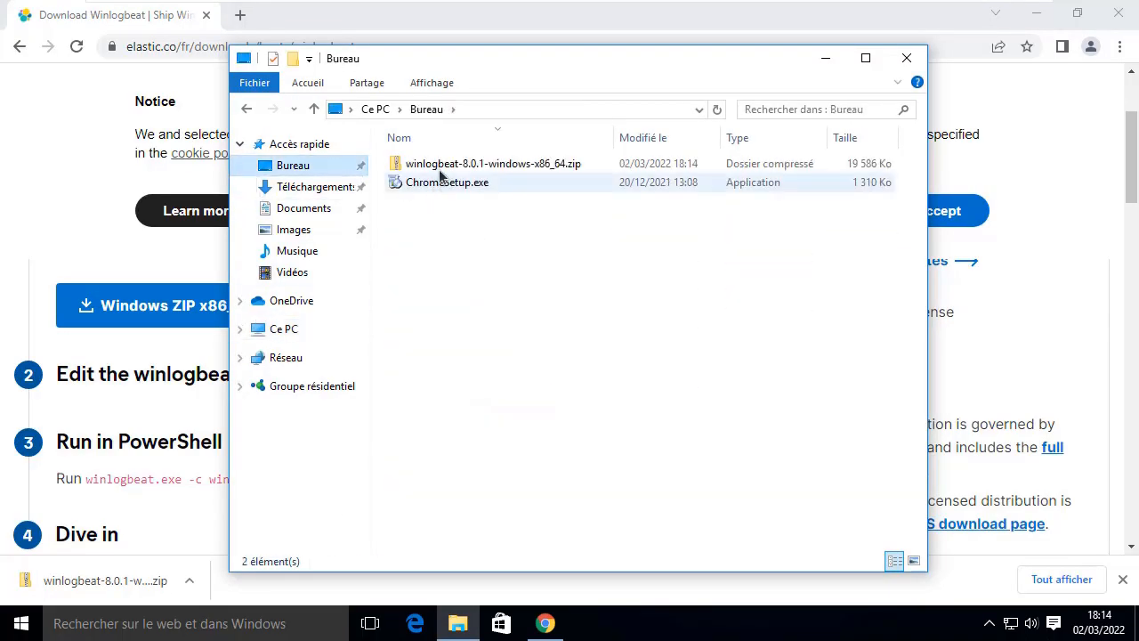
pyautogui.click(439, 166)
pyautogui.click(249, 112)
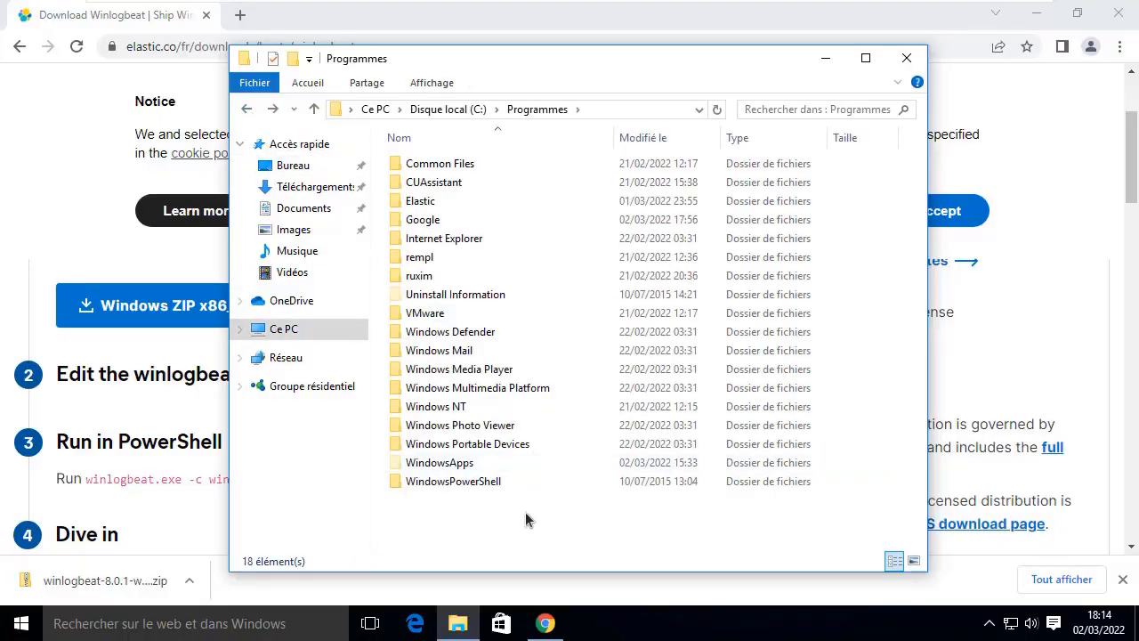
pyautogui.hotkey('ctrl', 'v')
pyautogui.click(526, 207)
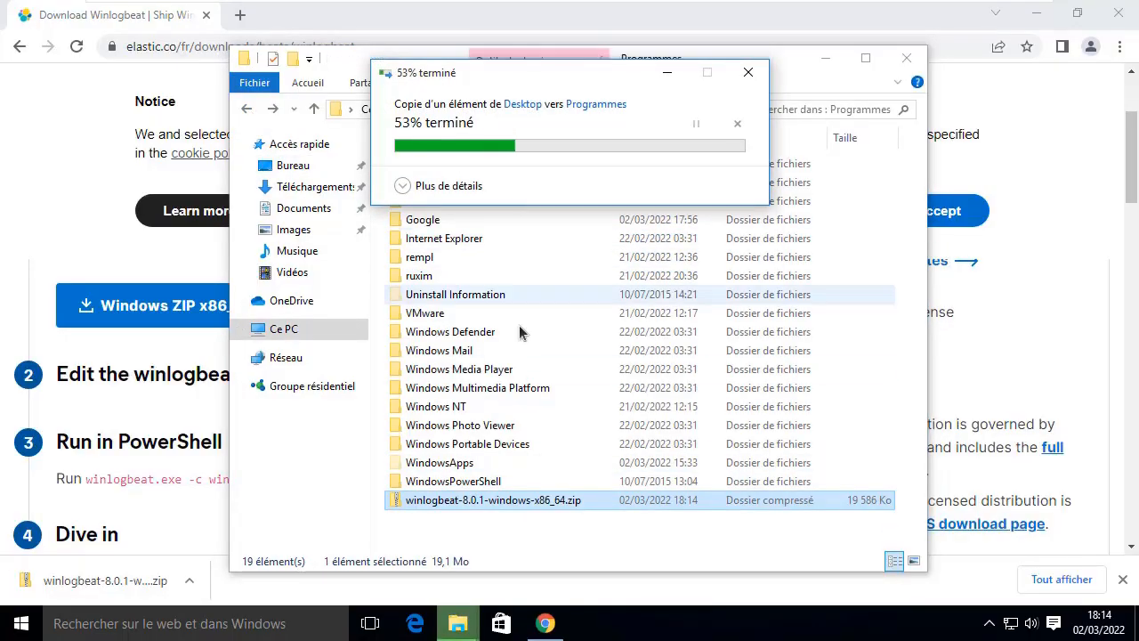
# Step: Try to extract the Winlogbeat ZIP to C:\Program Files\winlogbeat-8.0.1-windows-x86_64, with showing the extracted folders turned off
pyautogui.rightClick(505, 501)
pyautogui.click(566, 247)
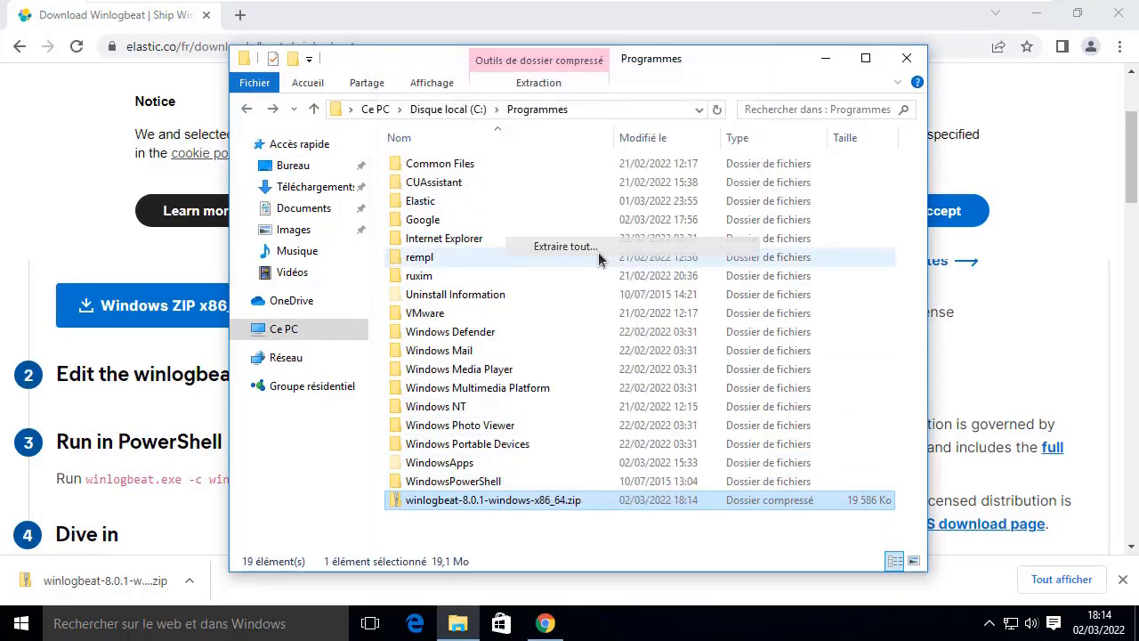
pyautogui.click(485, 276)
pyautogui.click(739, 482)
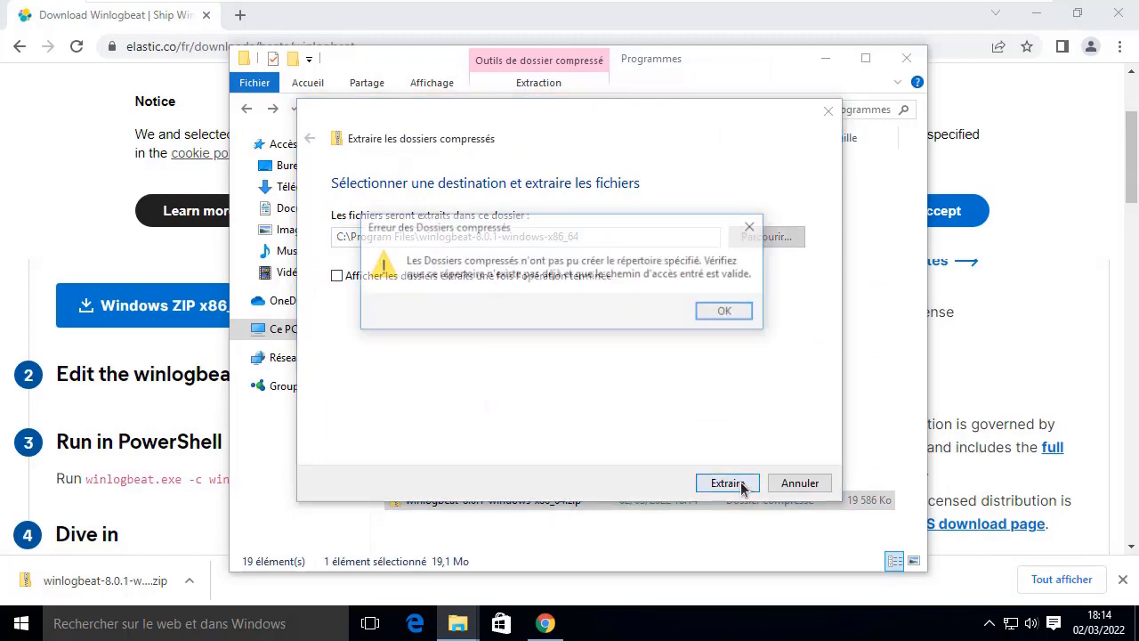
pyautogui.click(712, 313)
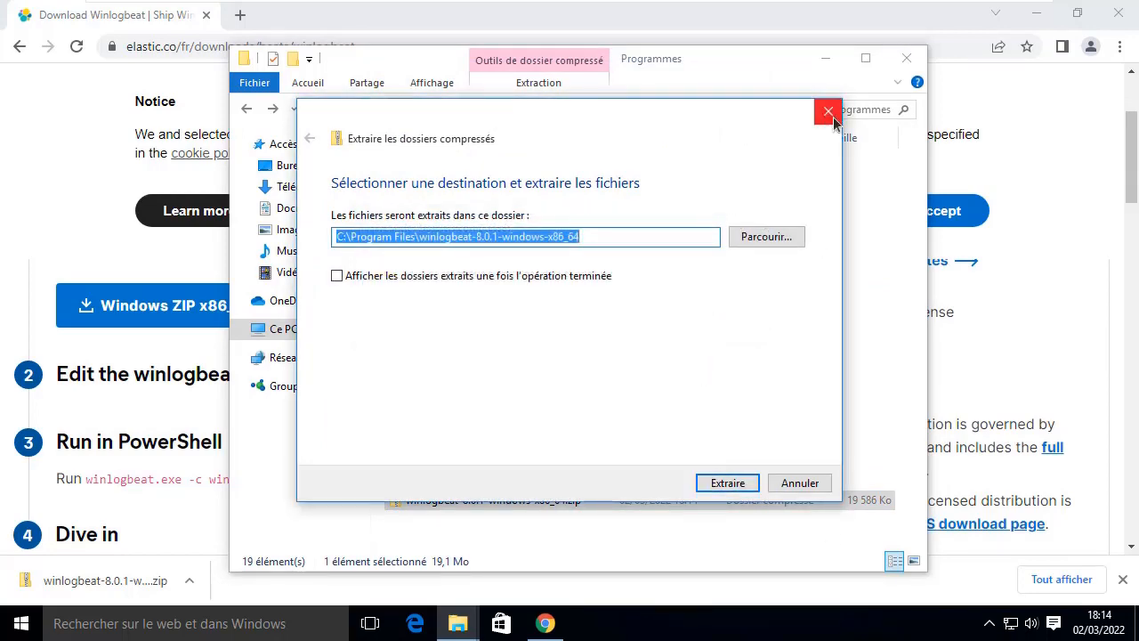
# Step: Change the extraction destination to the desktop folder (Bureau) and extract the Winlogbeat ZIP there
pyautogui.click(754, 240)
pyautogui.click(391, 256)
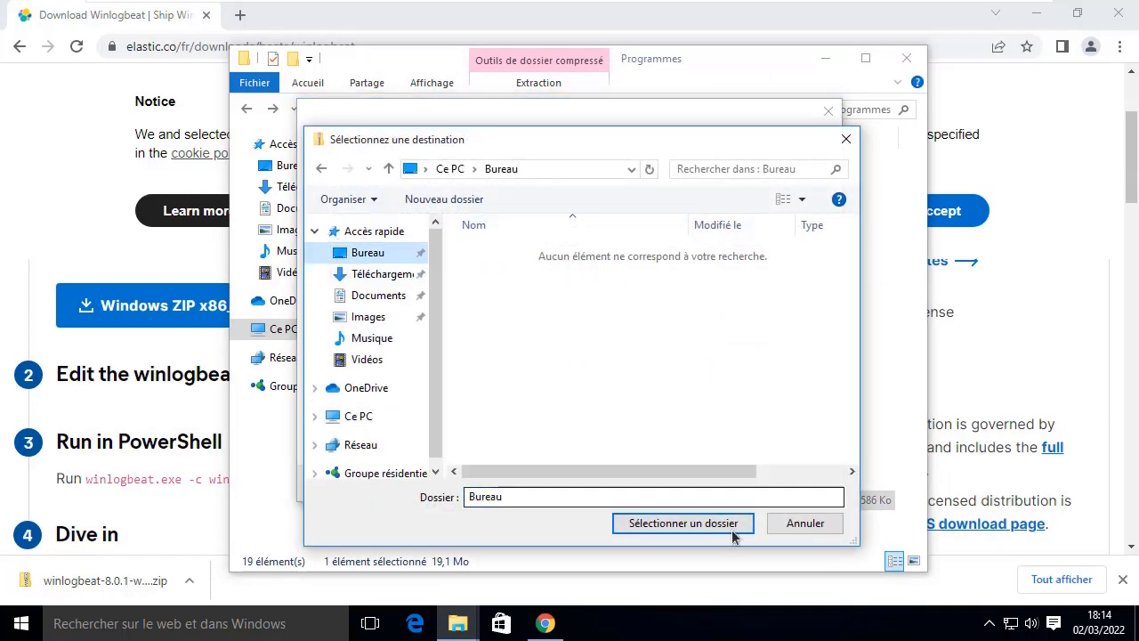
pyautogui.click(676, 525)
pyautogui.click(725, 483)
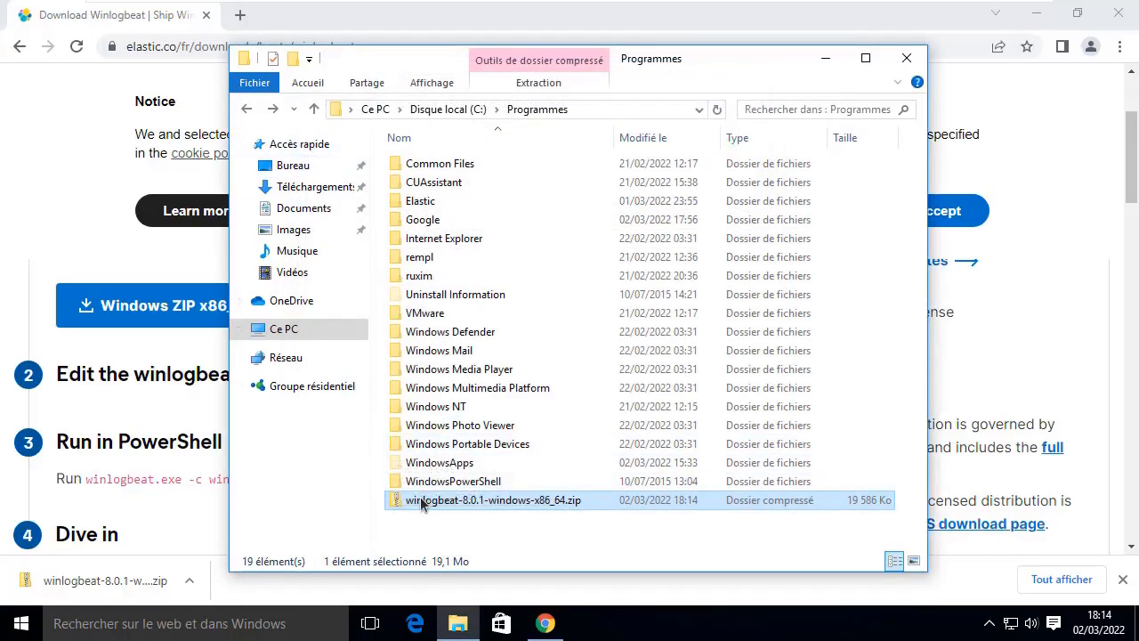
# Step: Delete the Winlogbeat ZIP from Programmes and copy the extracted winlogbeat-8.0.1-windows-x86_64 folder there from the desktop, granting administrator rights
pyautogui.press('Delete')
pyautogui.click(529, 192)
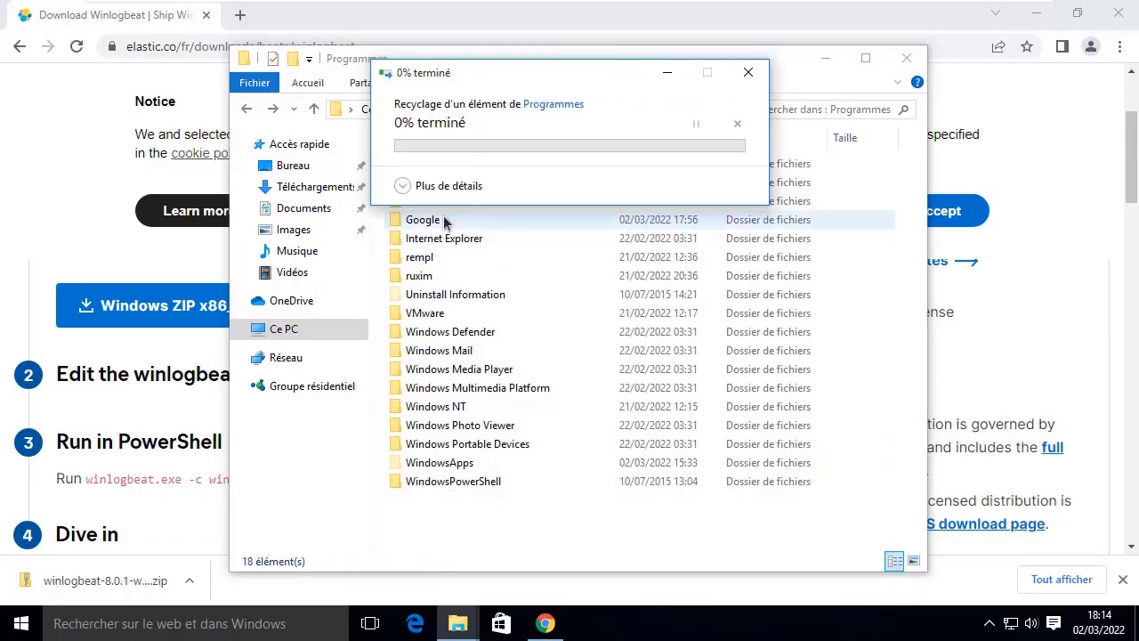
pyautogui.click(309, 170)
pyautogui.click(423, 198)
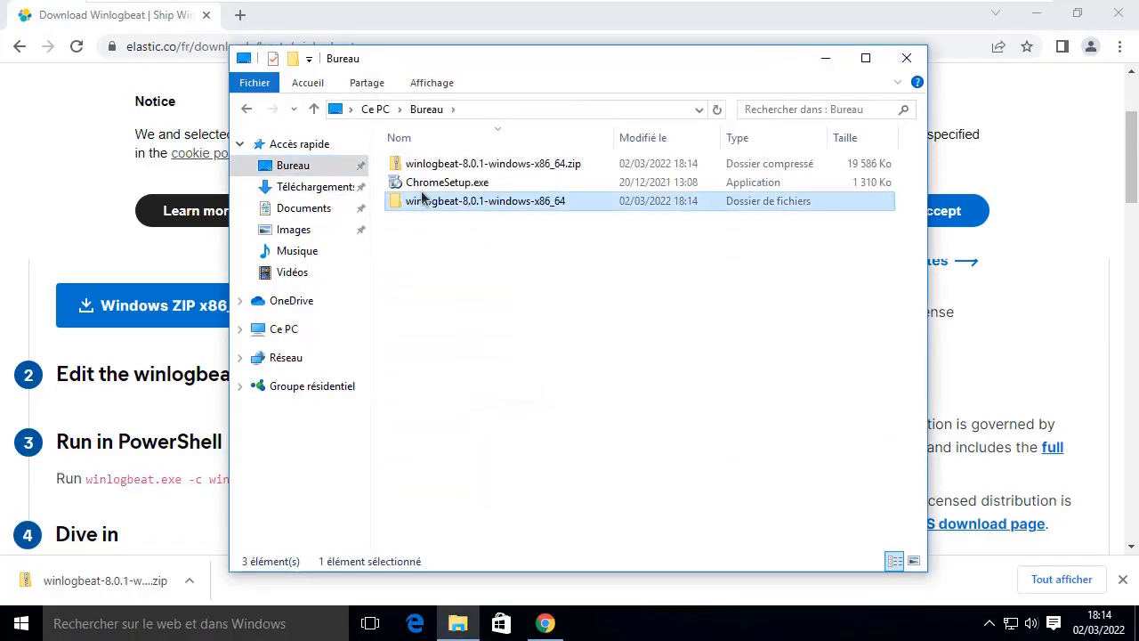
pyautogui.click(258, 109)
pyautogui.hotkey('ctrl', 'v')
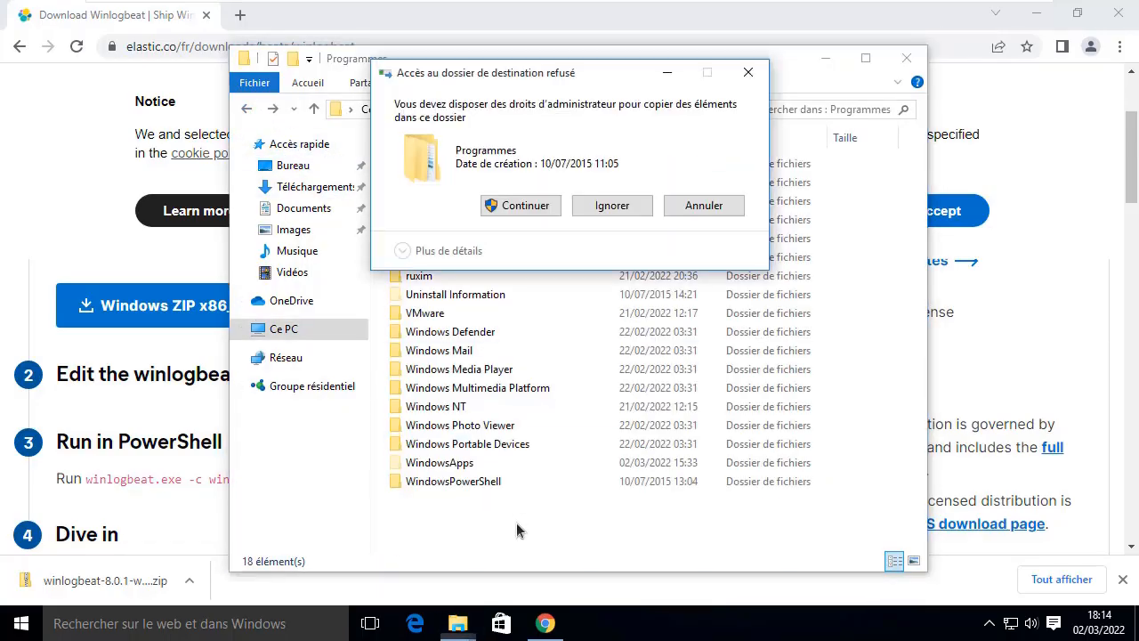
pyautogui.click(561, 206)
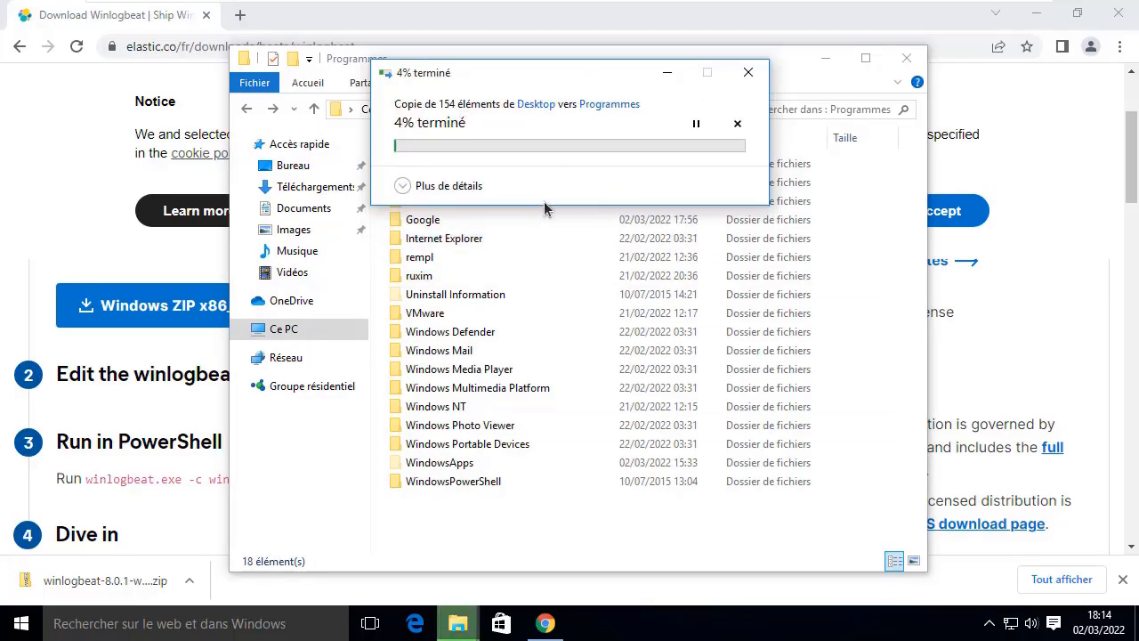
# Step: Check the contents of the copied winlogbeat-8.0.1-windows-x86_64 folder in Programmes and rename the folder to winlogbeat
pyautogui.doubleClick(419, 500)
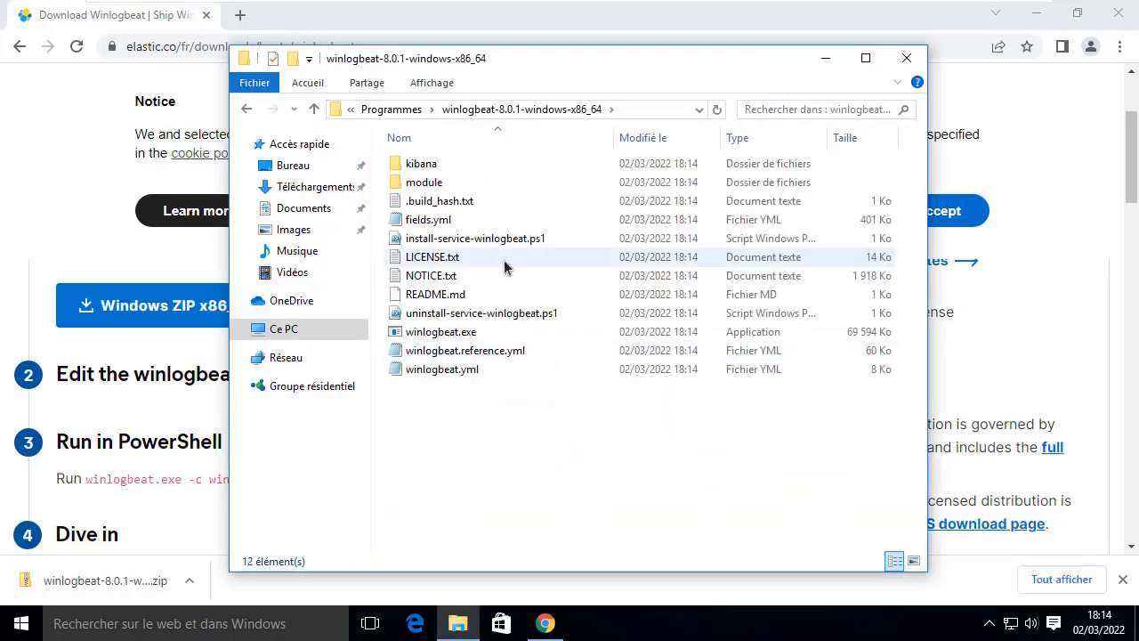
pyautogui.click(247, 108)
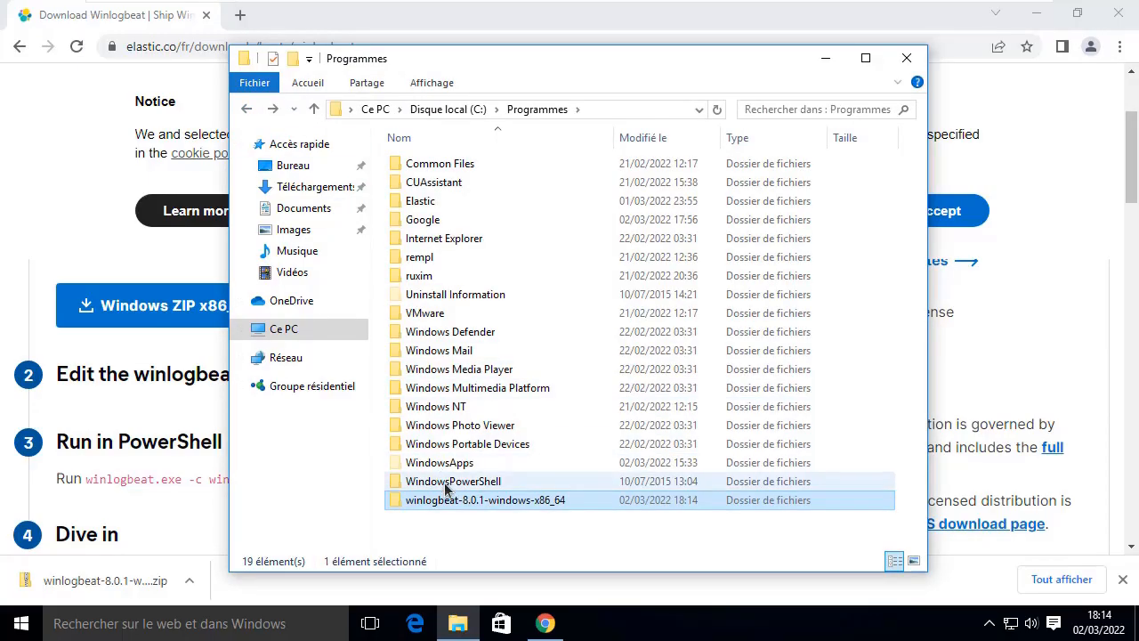
pyautogui.rightClick(449, 502)
pyautogui.click(522, 462)
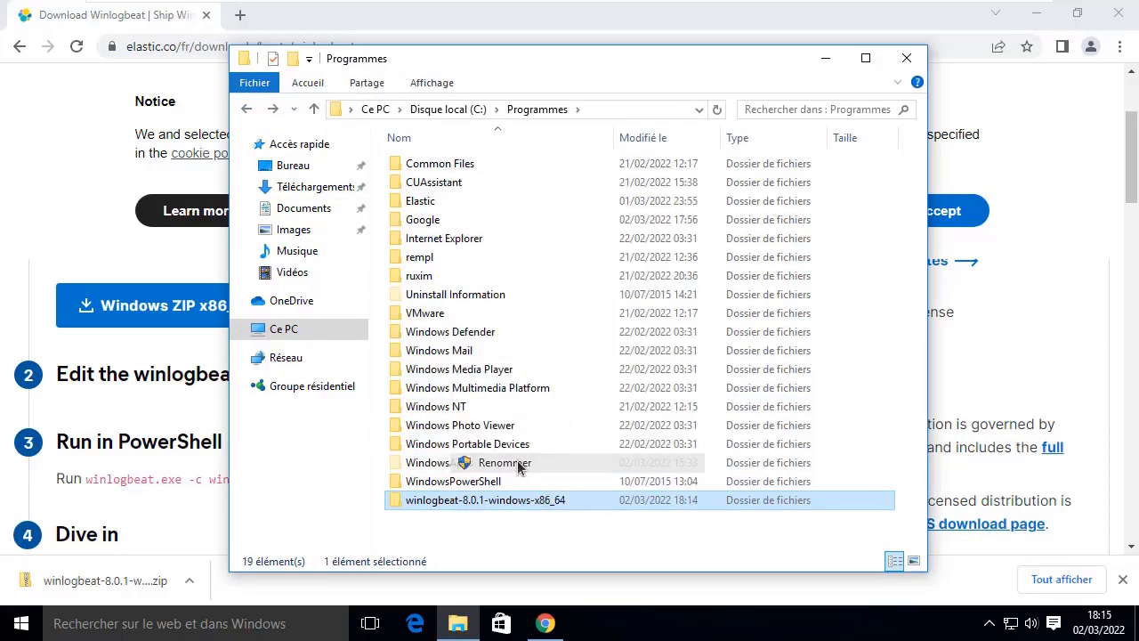
pyautogui.moveTo(459, 500); pyautogui.dragTo(605, 507)
pyautogui.press('BackSpace')
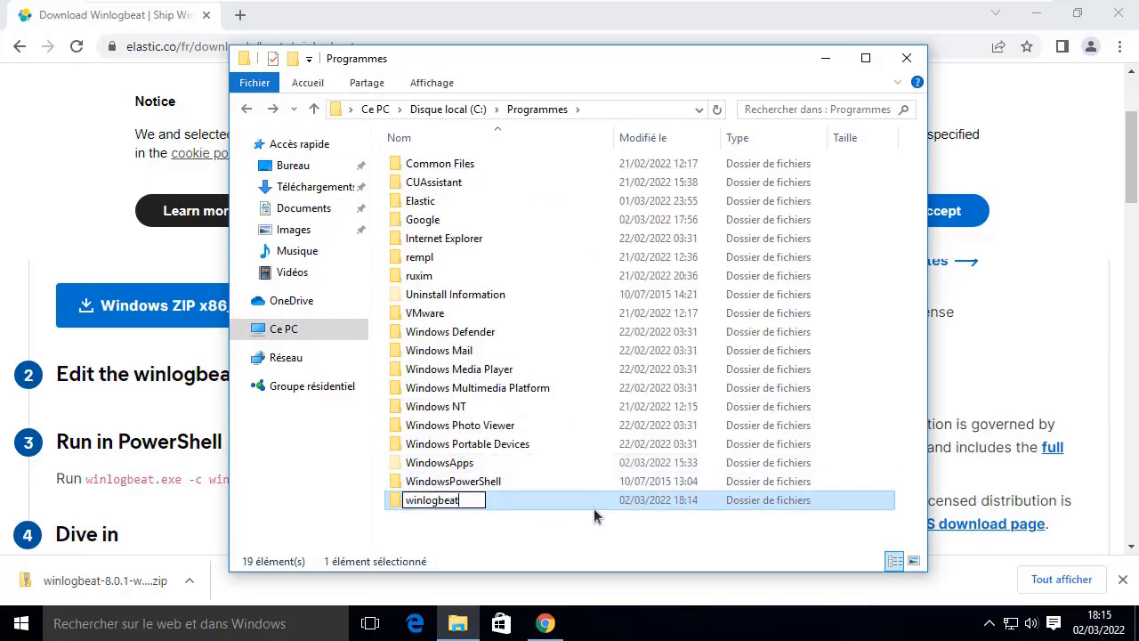
pyautogui.press('Return')
# Step: Open winlogbeat.yml from the winlogbeat folder in the default text editor to view it, and close it again
pyautogui.doubleClick(536, 506)
pyautogui.moveTo(490, 383); pyautogui.dragTo(491, 133)
pyautogui.click(516, 443)
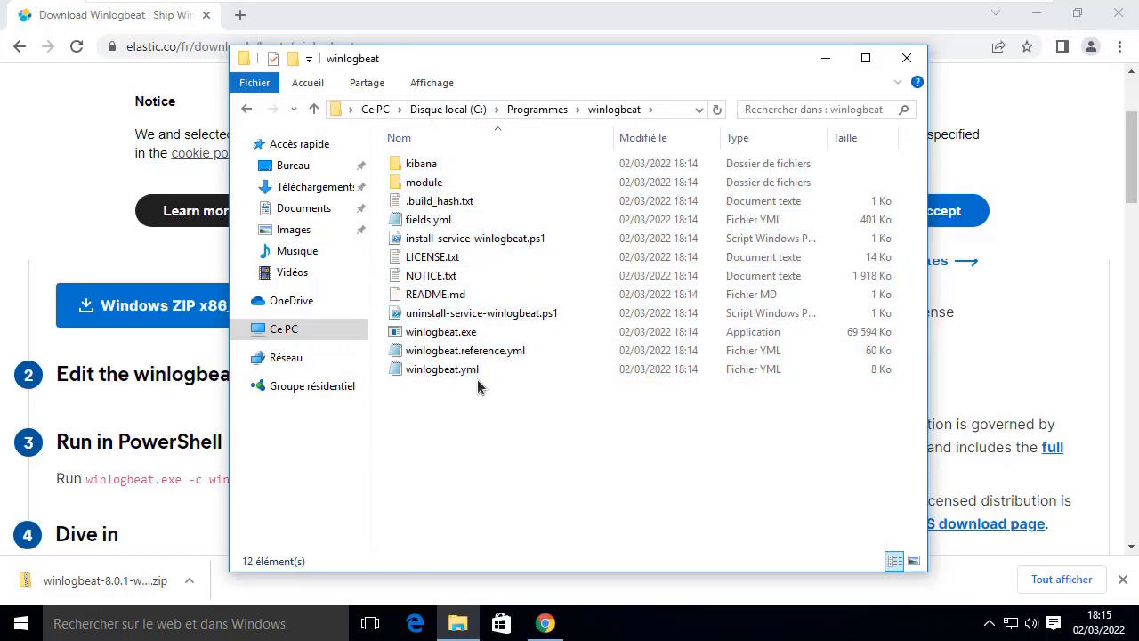
pyautogui.click(478, 246)
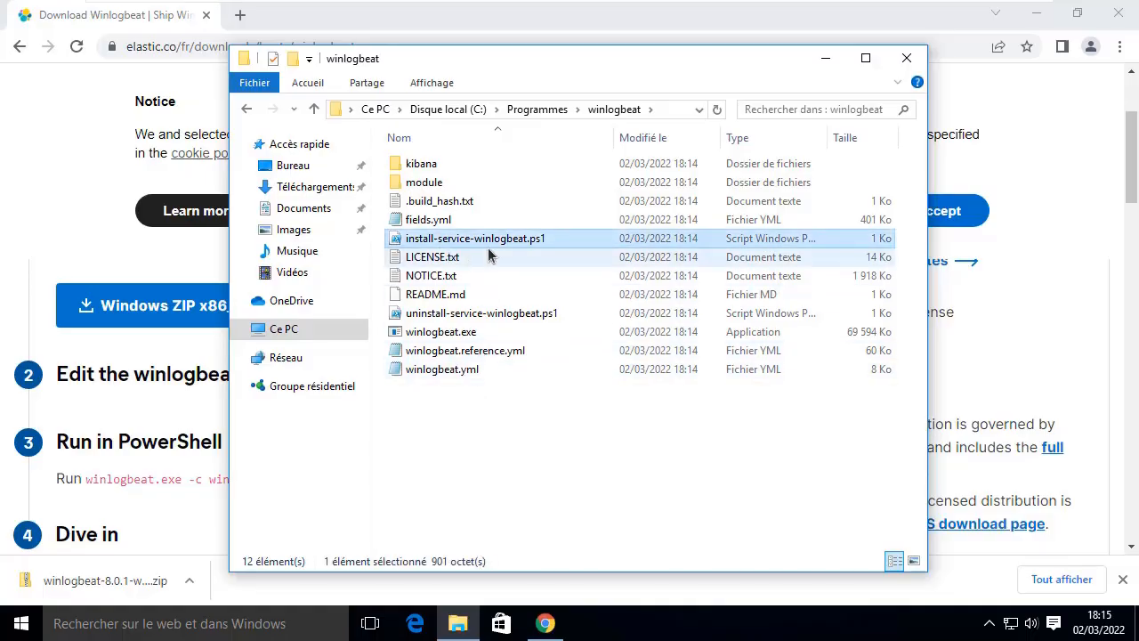
pyautogui.click(438, 369)
pyautogui.doubleClick(438, 369)
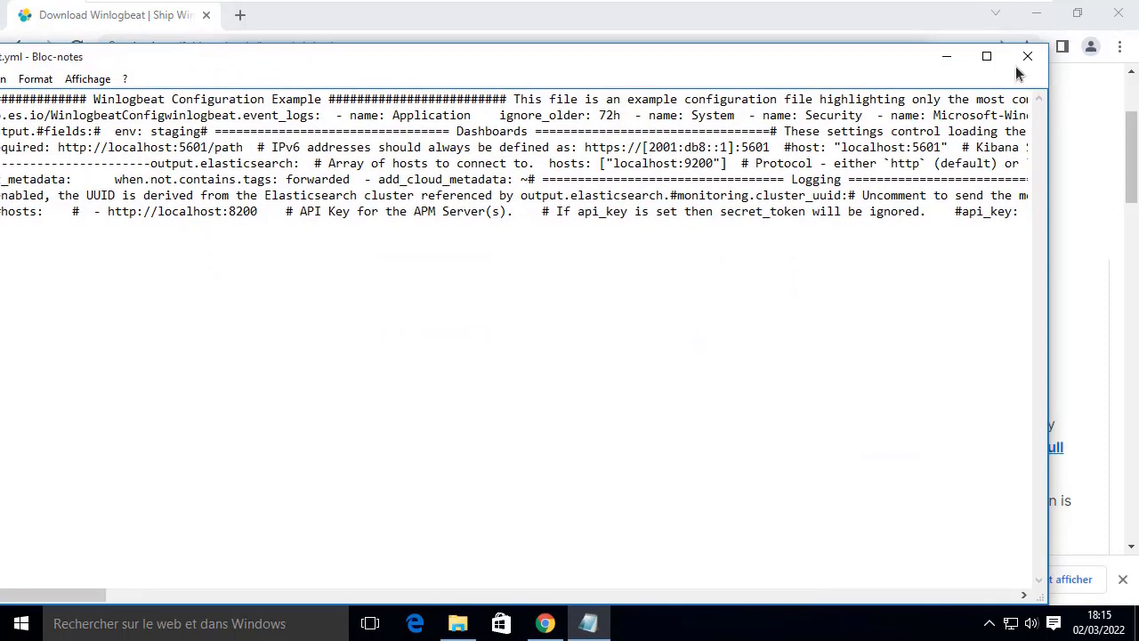
pyautogui.click(1023, 55)
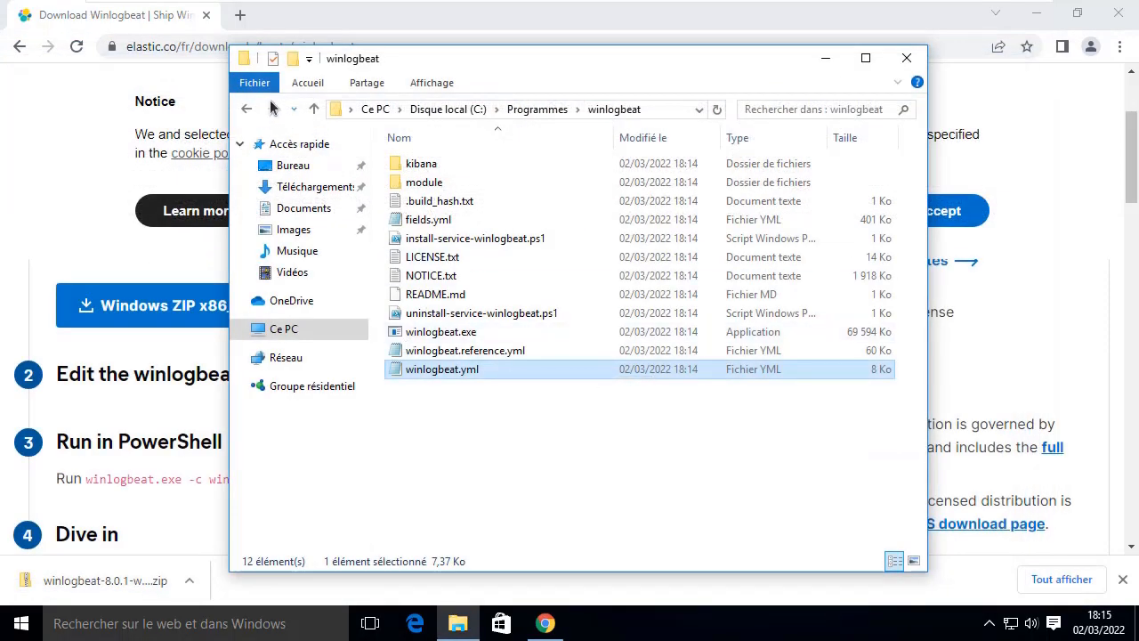
# Step: Switch to Chrome, search Google for notepad++ in a new tab and dismiss the cookie consent notice
pyautogui.click(242, 18)
pyautogui.write('notepad')
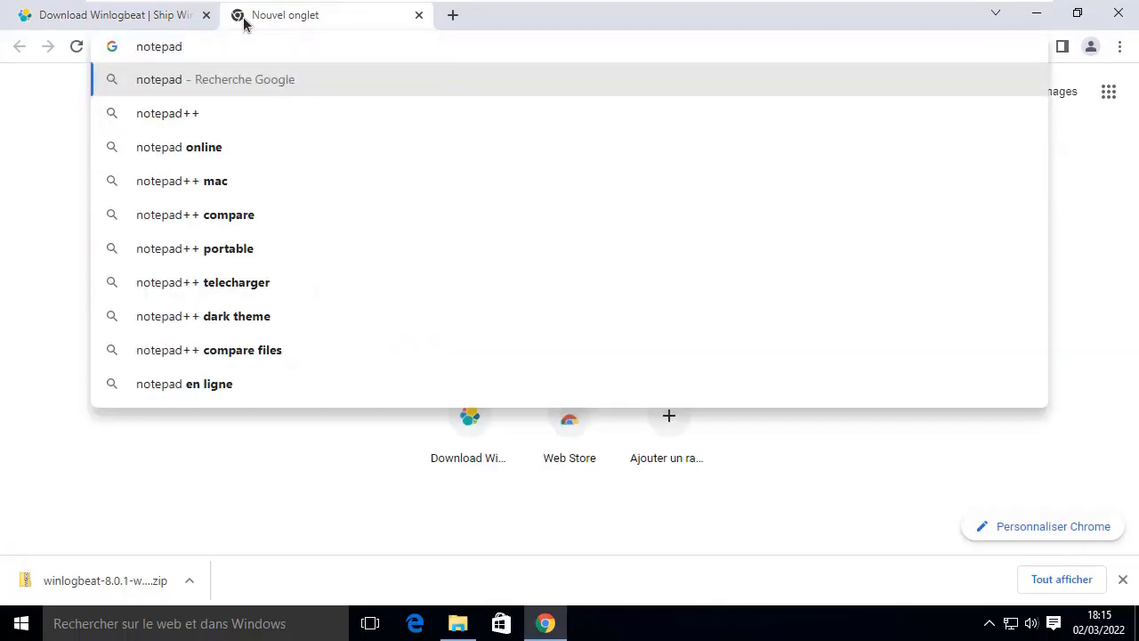
pyautogui.press('Down')
pyautogui.press('Return')
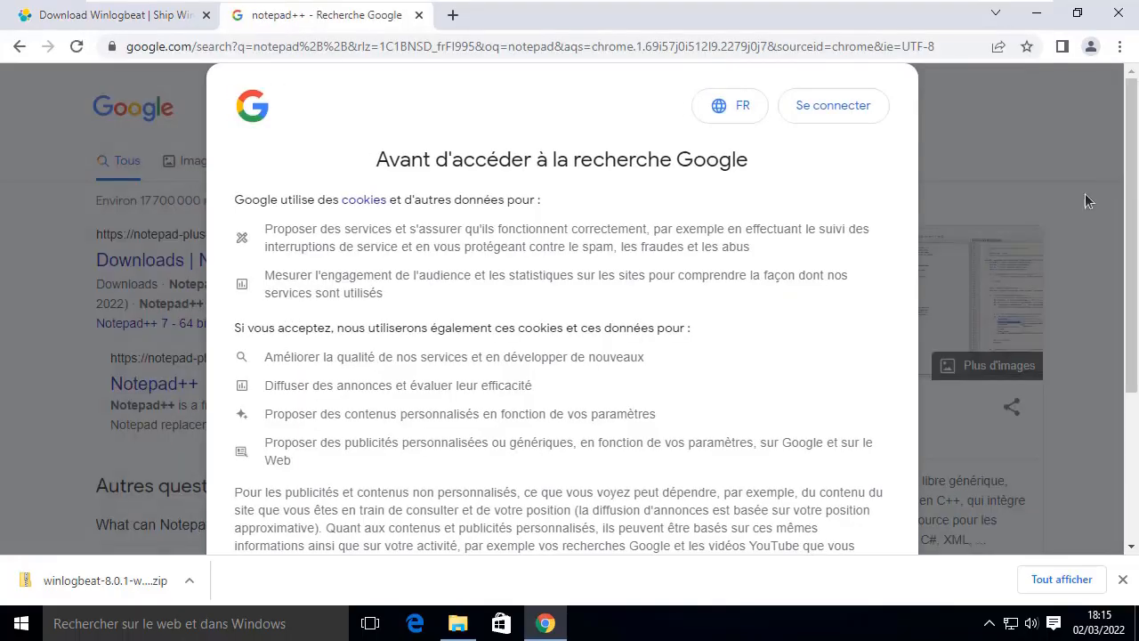
pyautogui.scroll(-1, 873, 250)
pyautogui.scroll(-5, 873, 250)
pyautogui.click(921, 511)
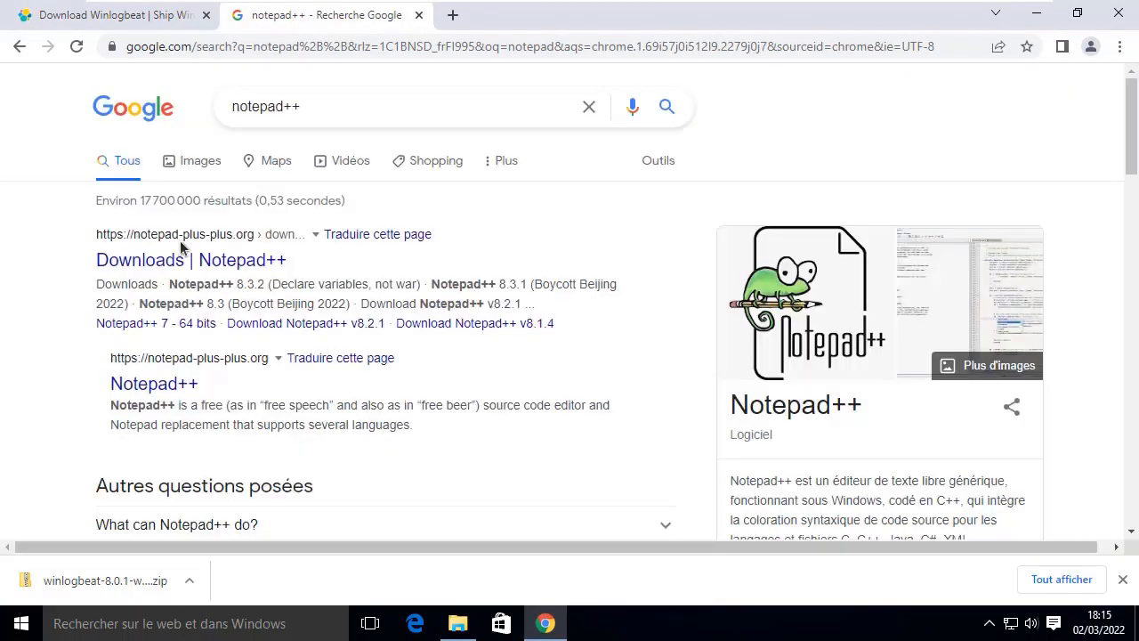
# Step: Download the 64-bit x64 installer of Notepad++ 8.3.2 from the official Notepad++ downloads page
pyautogui.click(191, 259)
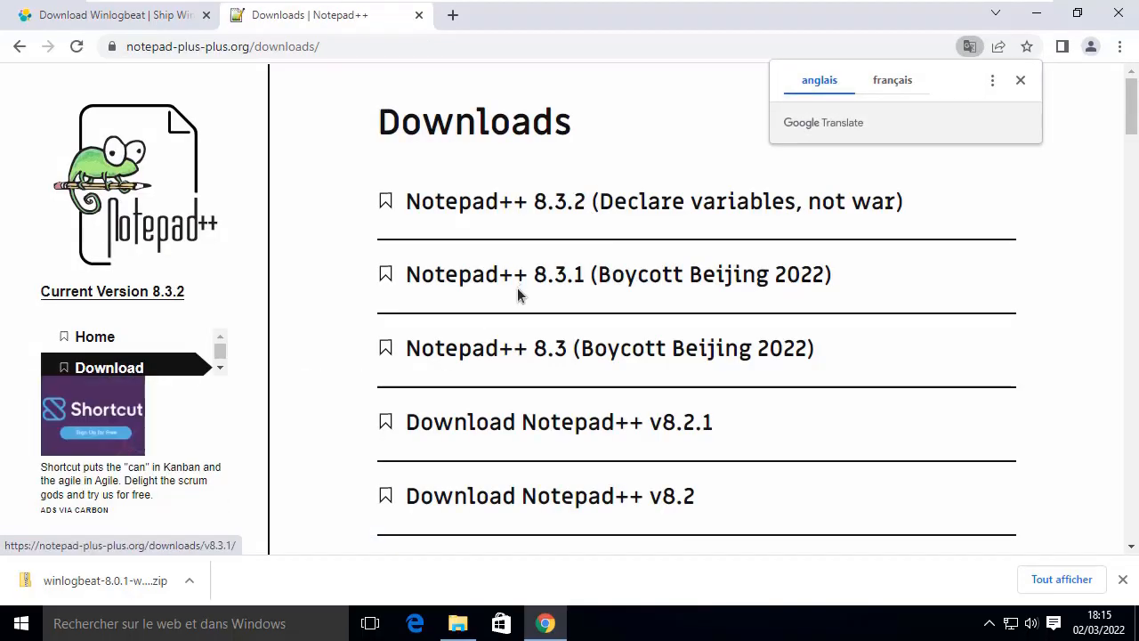
pyautogui.click(562, 205)
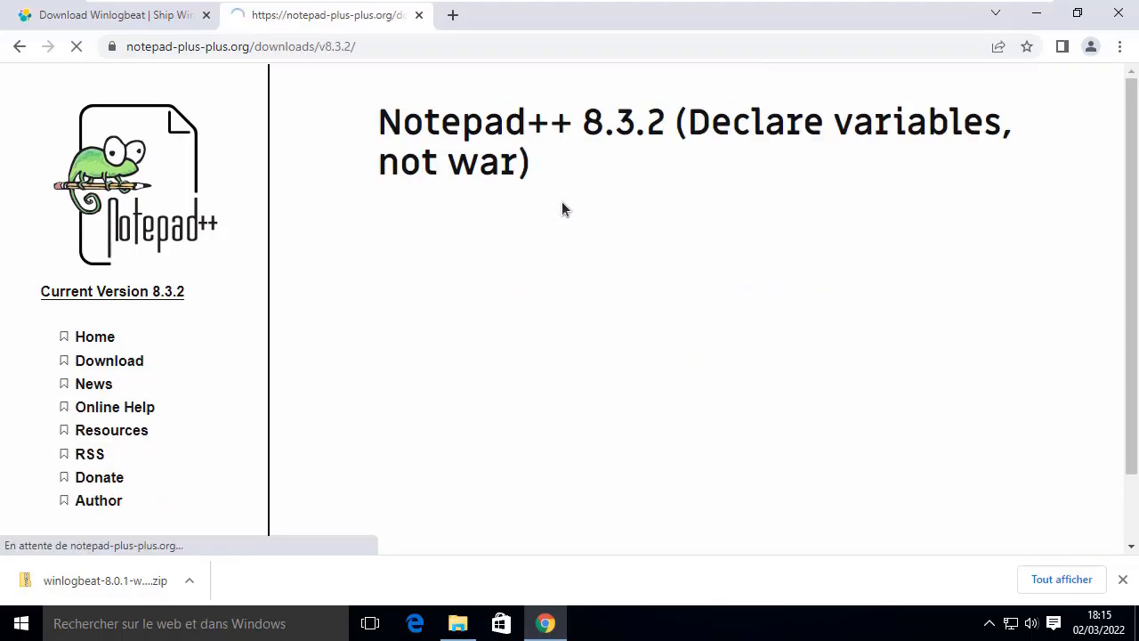
pyautogui.scroll(-4, 470, 339)
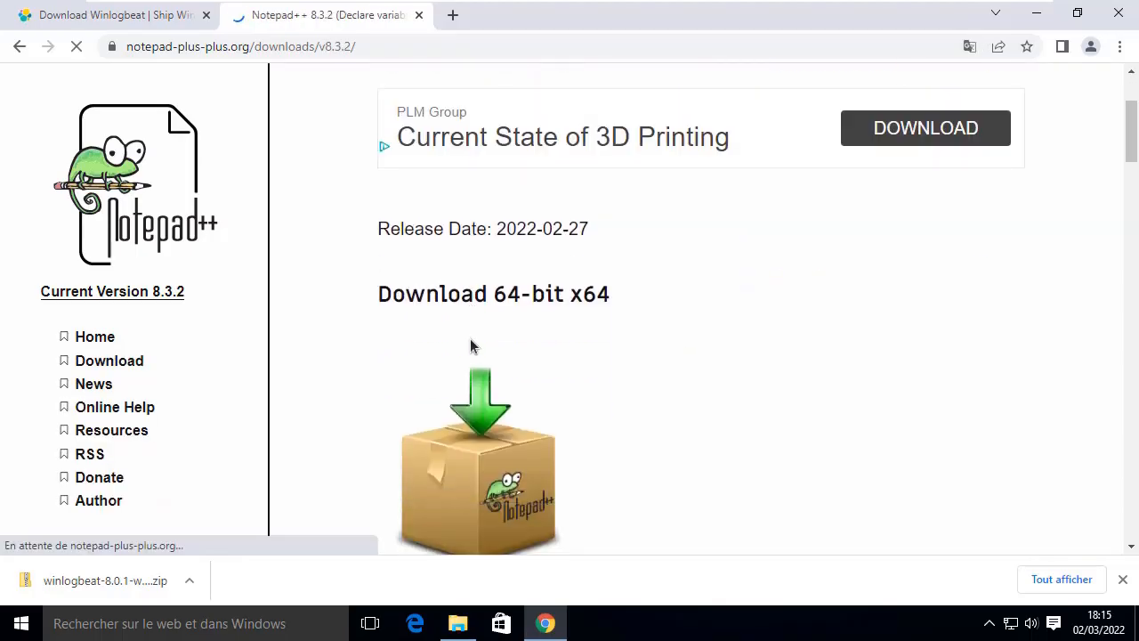
pyautogui.click(475, 314)
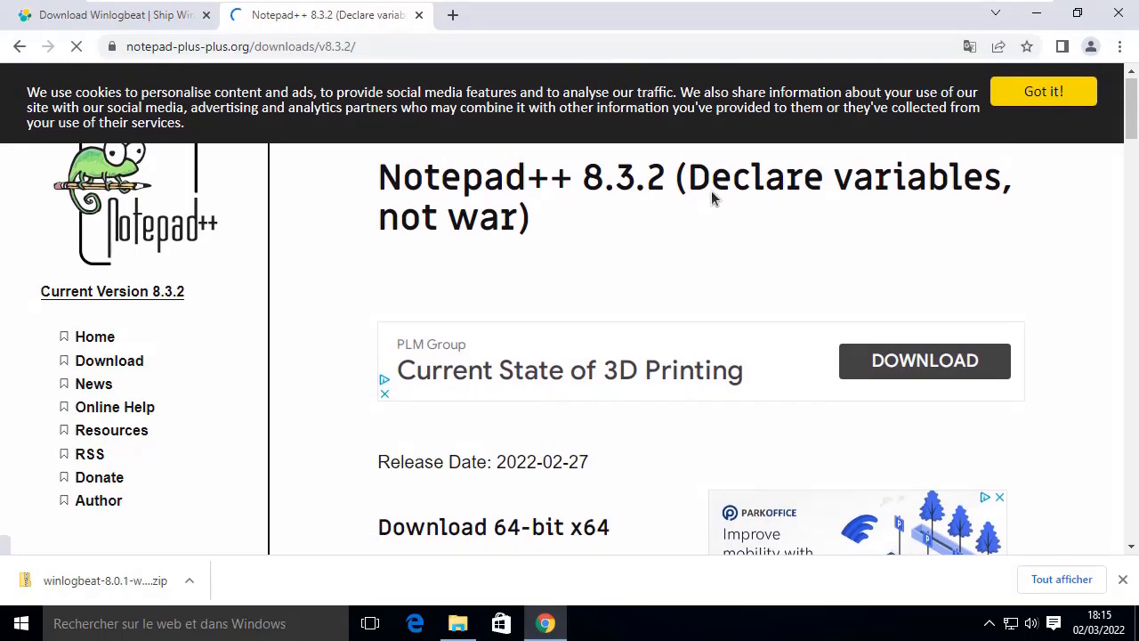
pyautogui.moveTo(686, 184); pyautogui.dragTo(519, 221)
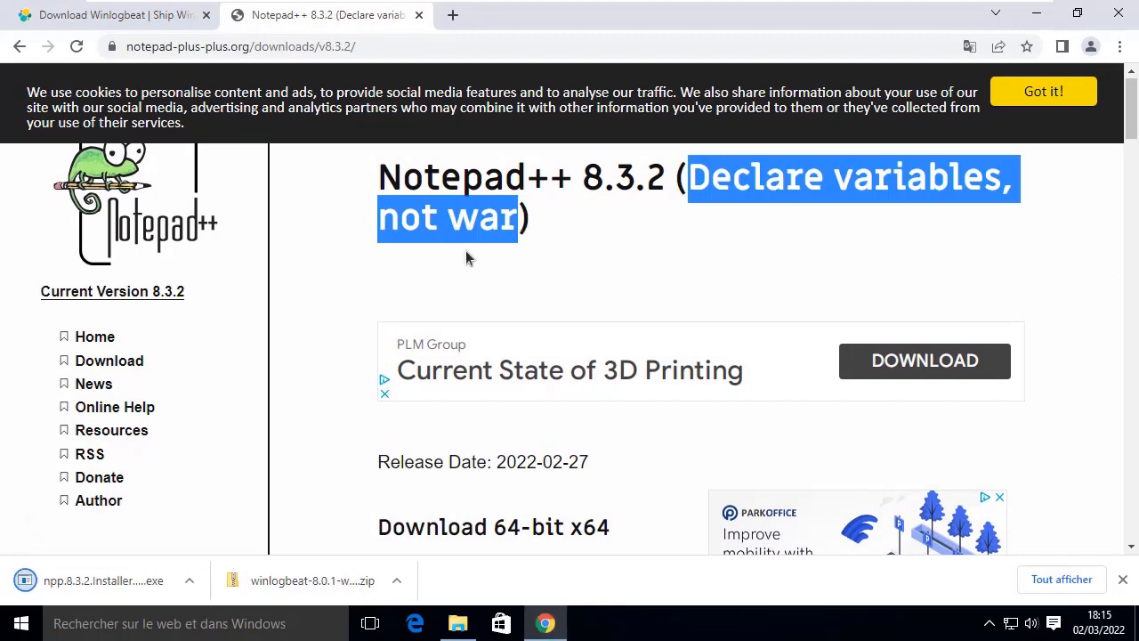
# Step: Install Notepad++ 8.3.2 in Français with administrator rights, accepting the licence and keeping the default options, and launch it at the end
pyautogui.click(94, 580)
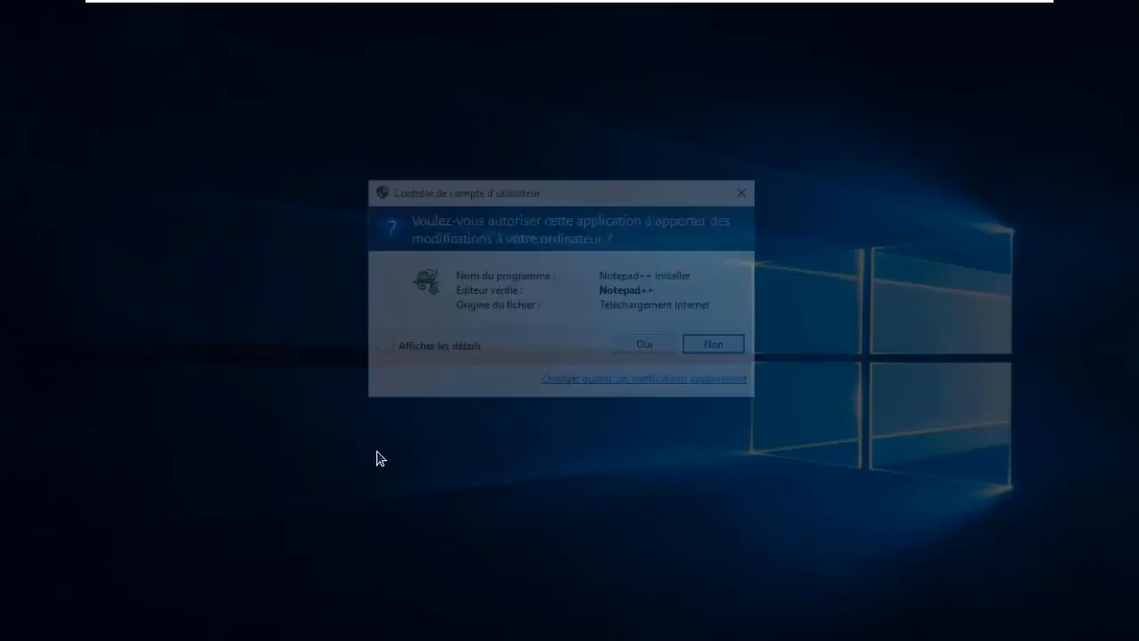
pyautogui.click(634, 344)
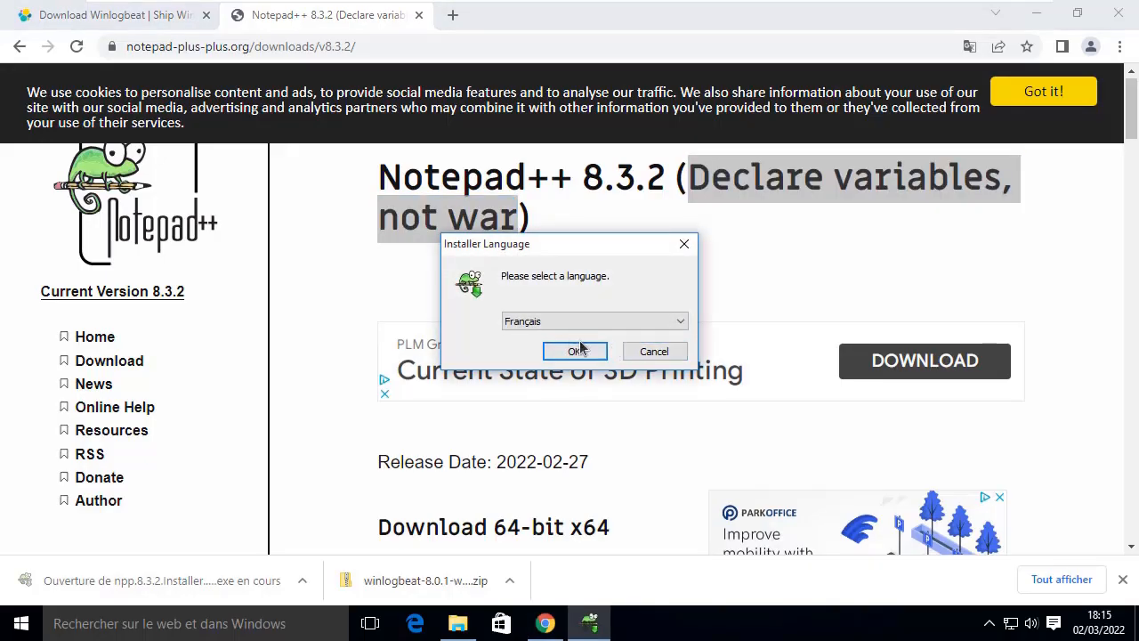
pyautogui.click(580, 349)
pyautogui.click(679, 455)
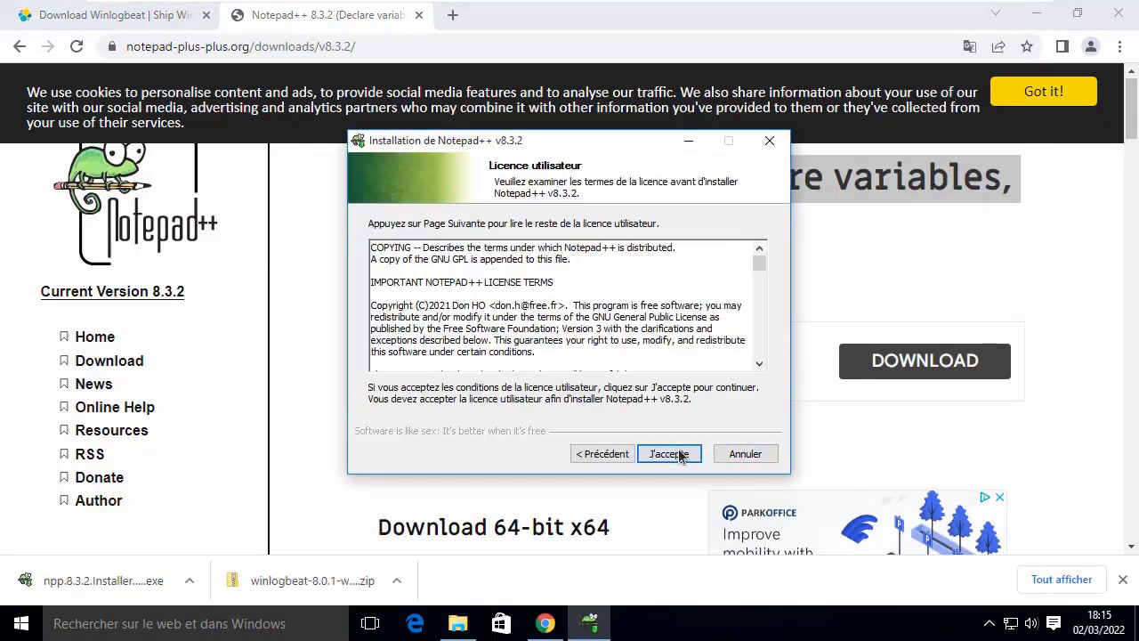
pyautogui.click(678, 455)
pyautogui.click(675, 456)
pyautogui.click(669, 457)
pyautogui.click(669, 456)
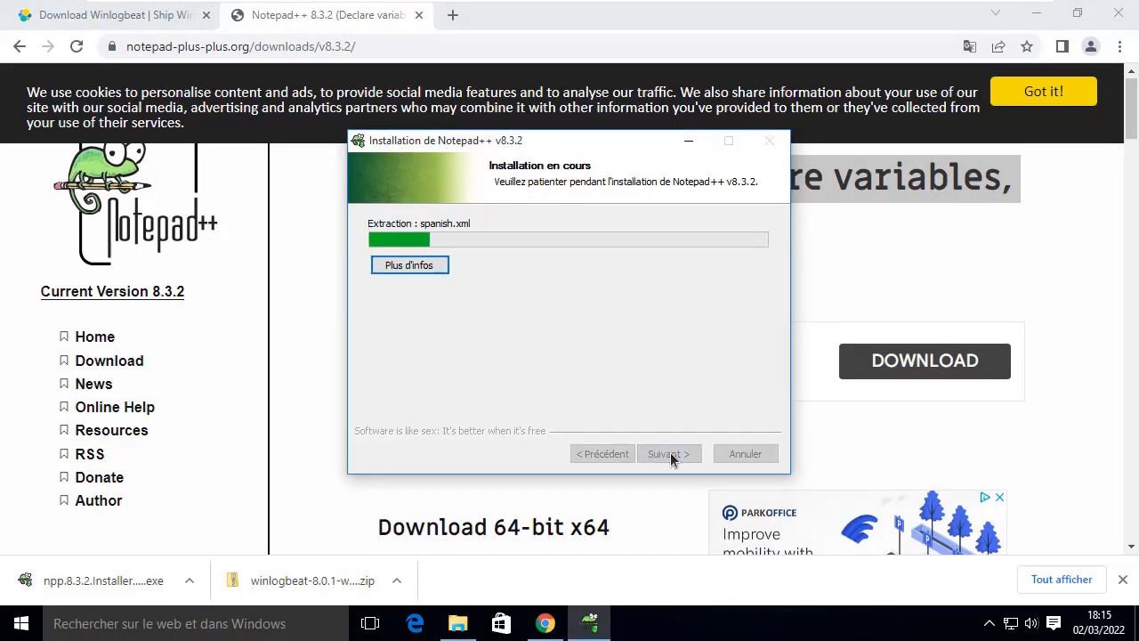
pyautogui.click(669, 455)
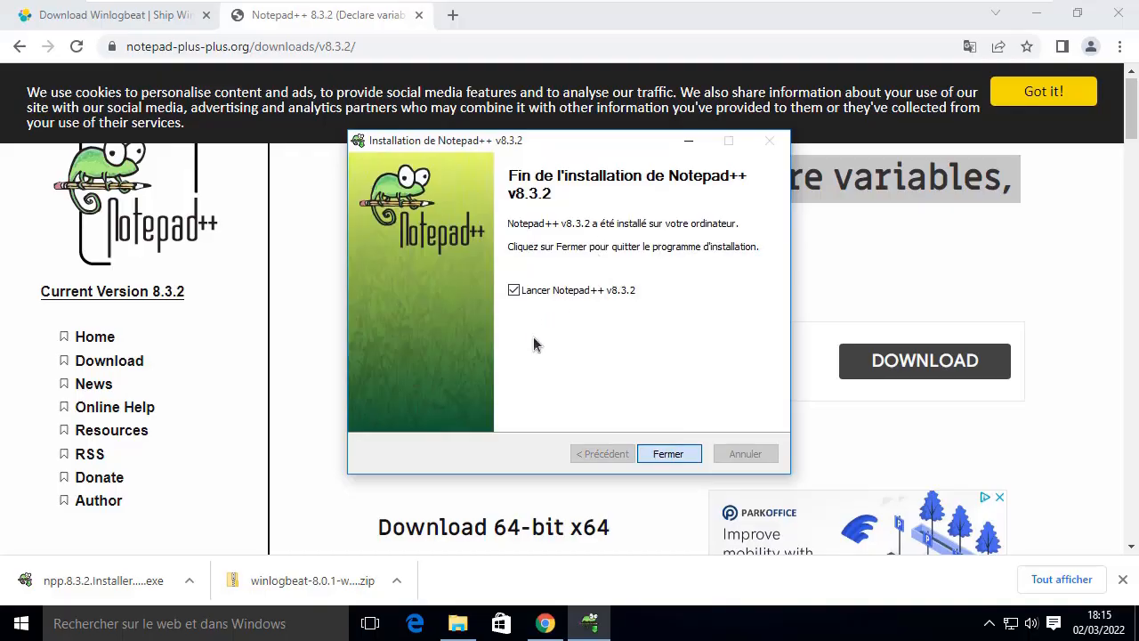
pyautogui.press('Return')
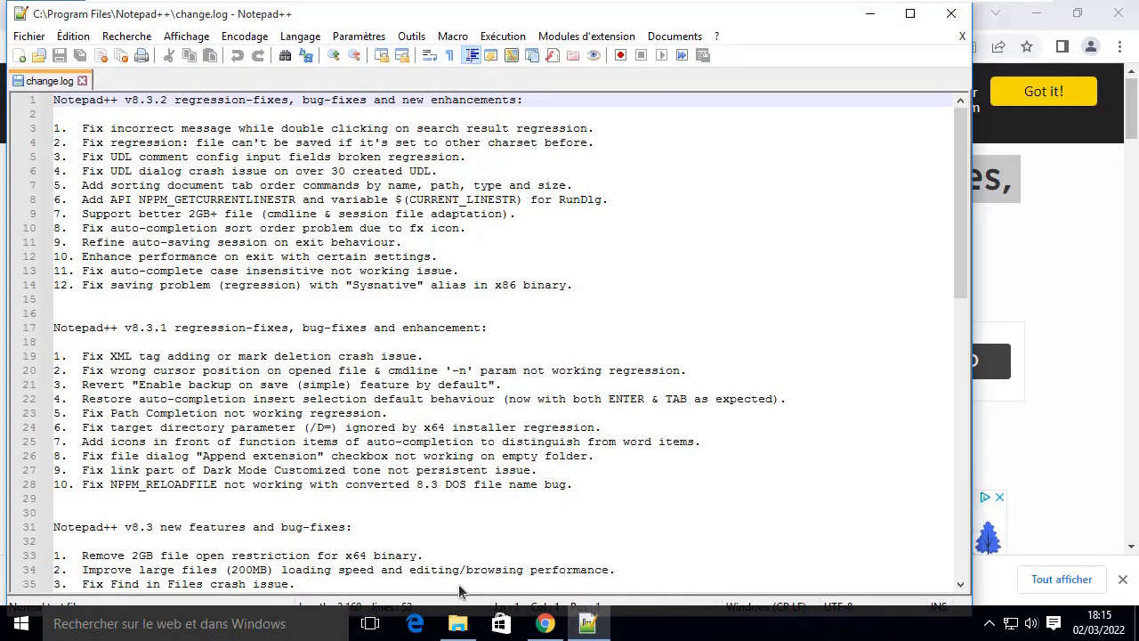
# Step: Open winlogbeat.yml from the winlogbeat folder in Notepad++ and maximize the editor window
pyautogui.click(457, 623)
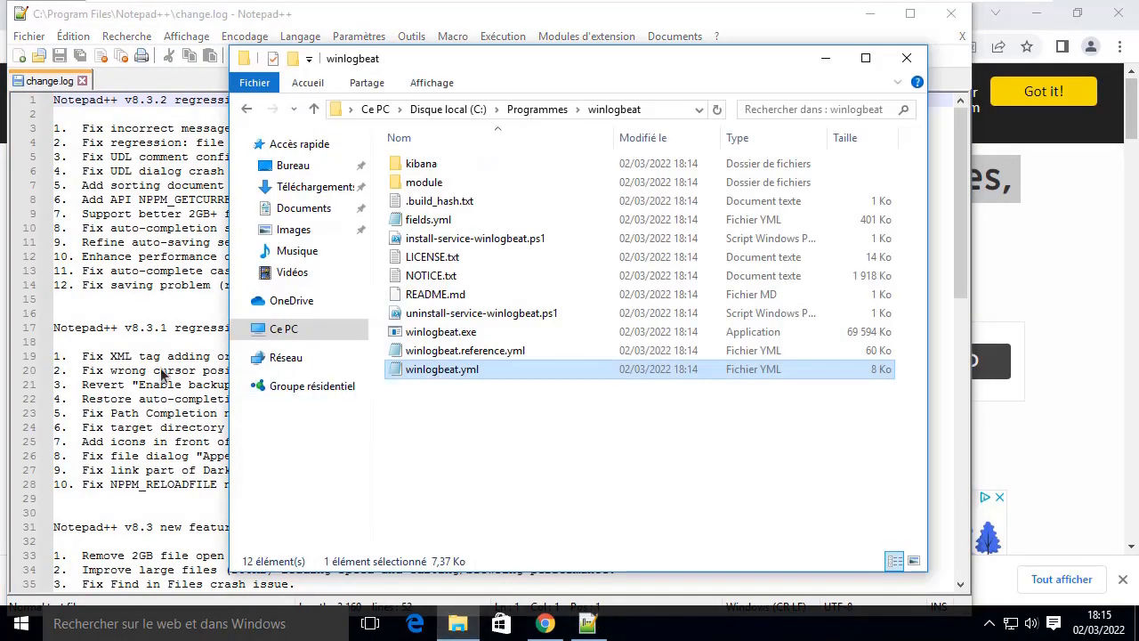
pyautogui.press('Return')
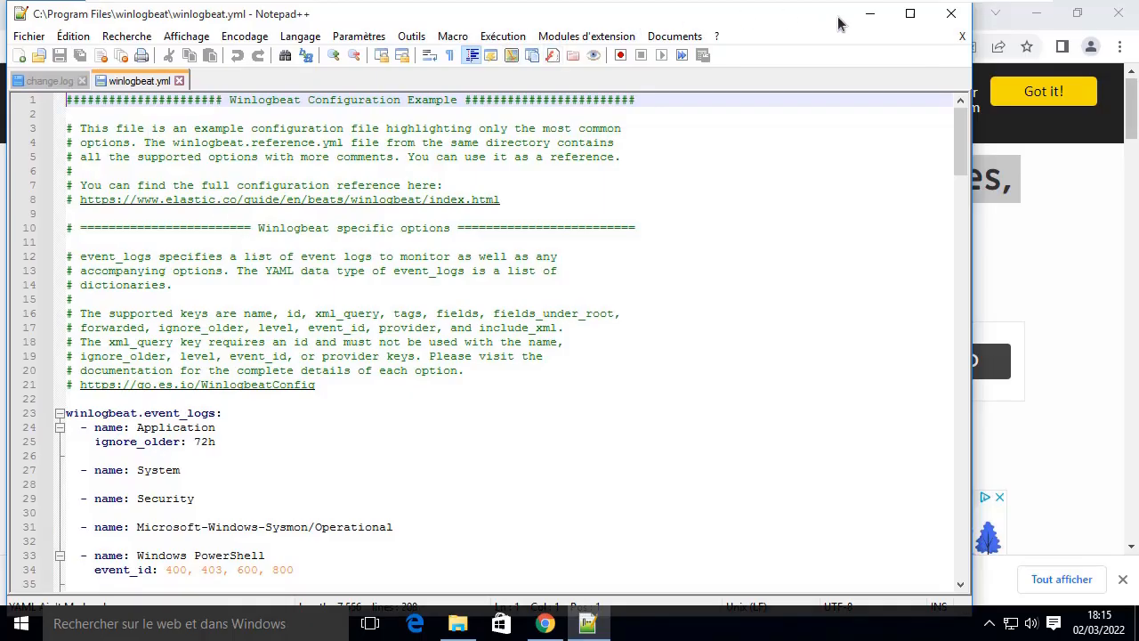
pyautogui.click(910, 14)
# Step: Examine the winlogbeat.event_logs section of winlogbeat.yml, in particular the Application log entry and its ignore_older setting
pyautogui.scroll(-5, 350, 400)
pyautogui.scroll(-3, 337, 399)
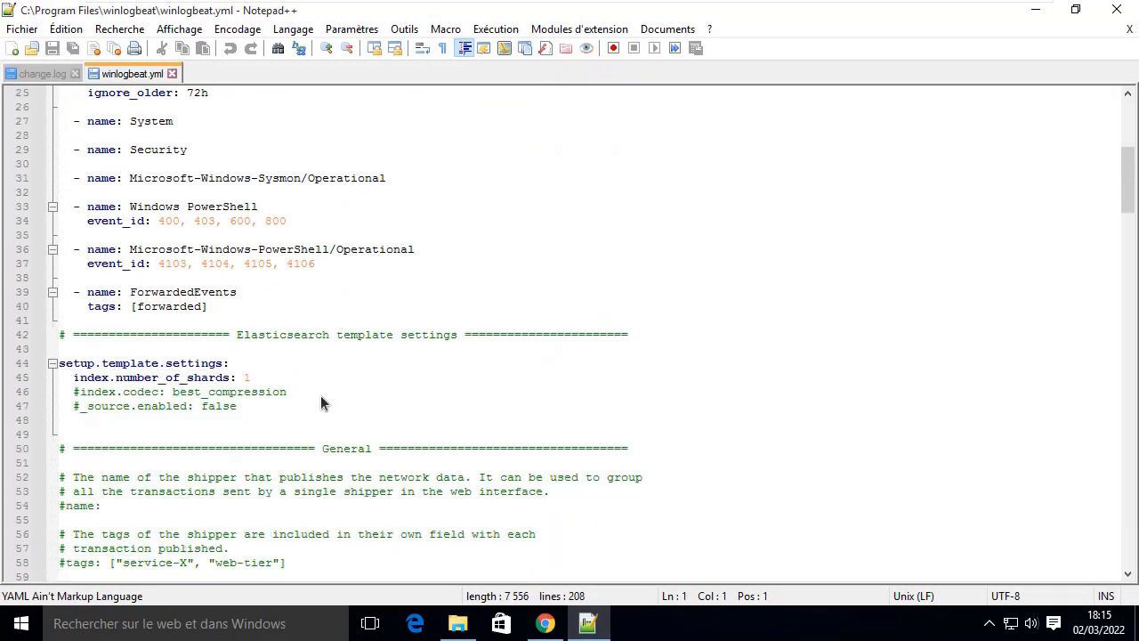
pyautogui.scroll(3, 320, 395)
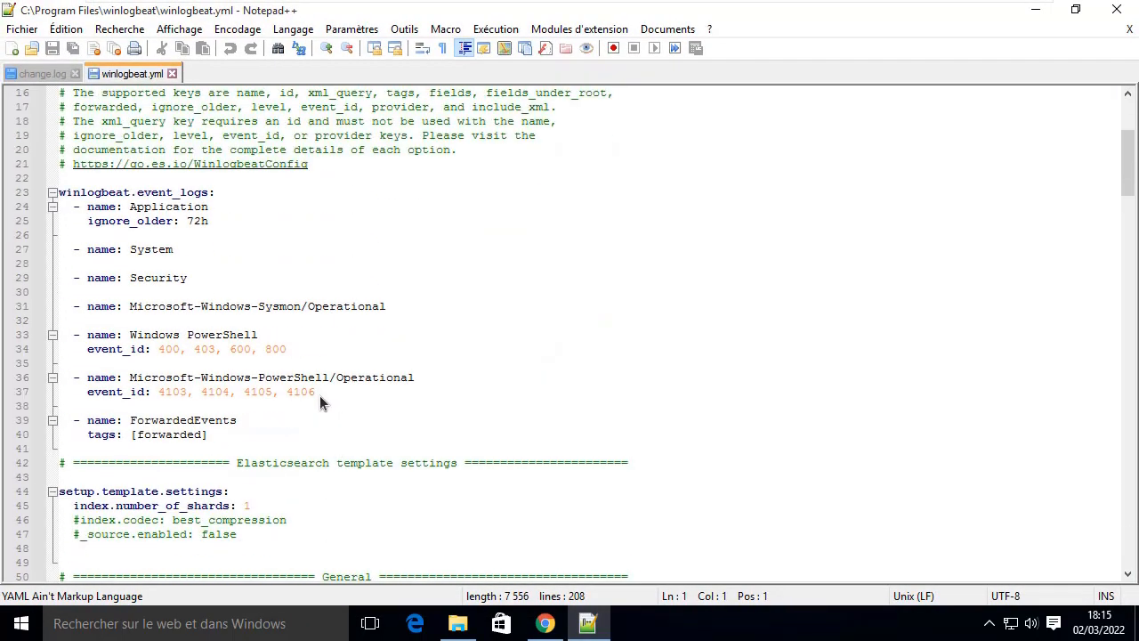
pyautogui.click(180, 192)
pyautogui.scroll(3, 172, 215)
pyautogui.scroll(-1, 174, 222)
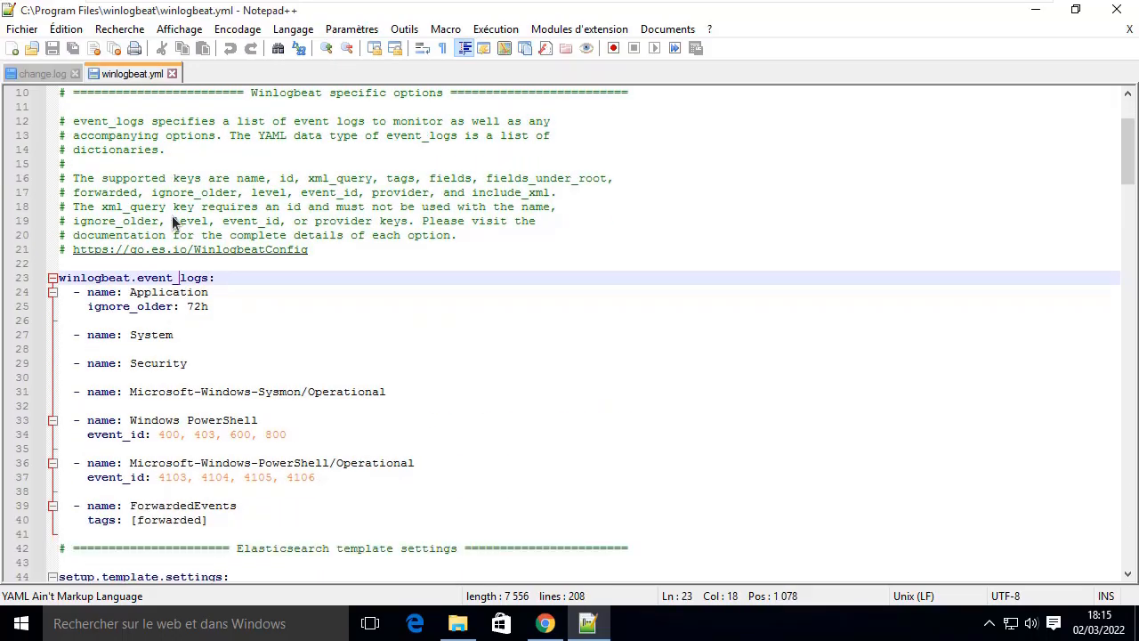
pyautogui.moveTo(207, 279); pyautogui.dragTo(73, 307)
pyautogui.click(121, 321)
pyautogui.click(205, 308)
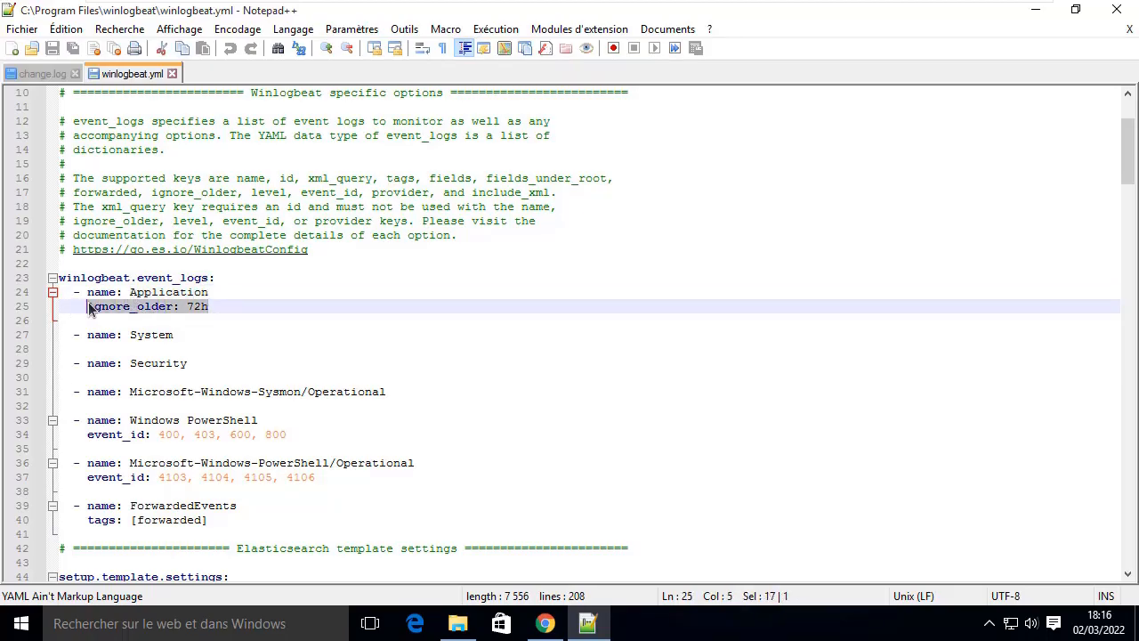
pyautogui.click(233, 306)
pyautogui.doubleClick(197, 306)
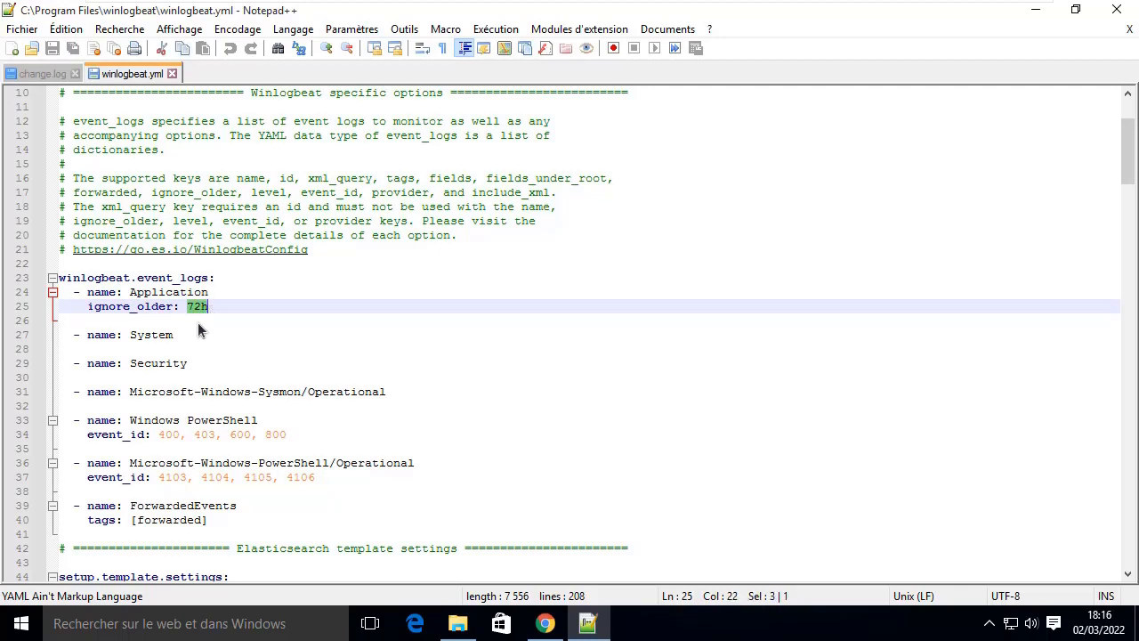
# Step: Examine the System, Security, Sysmon, PowerShell and ForwardedEvents log entries and the Elasticsearch template settings below them
pyautogui.moveTo(88, 338); pyautogui.dragTo(174, 341)
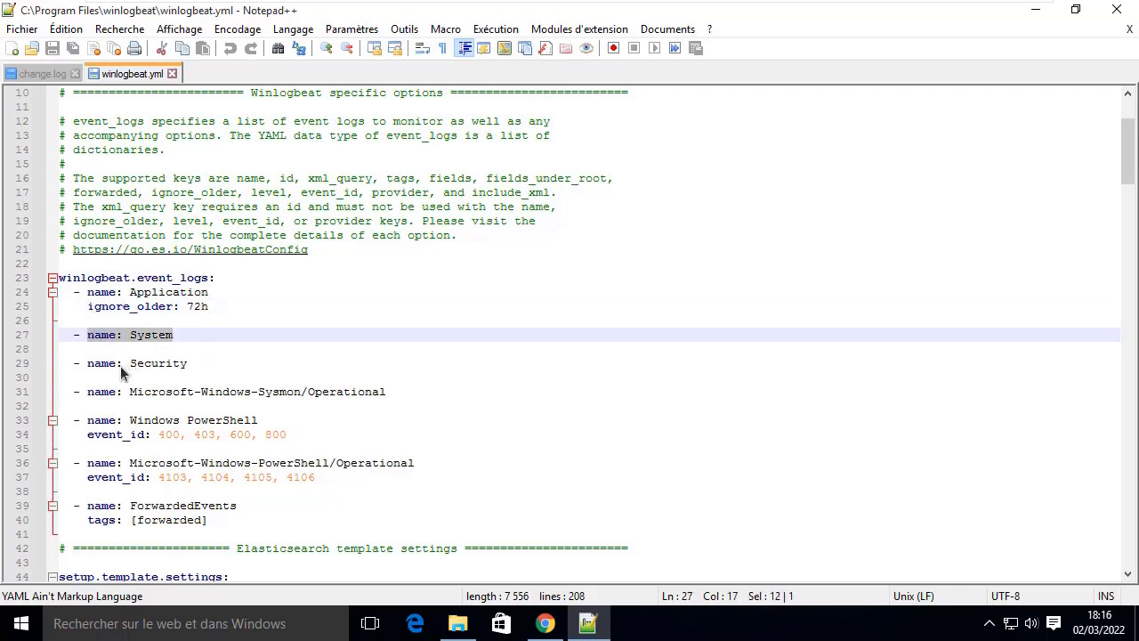
pyautogui.moveTo(118, 365); pyautogui.dragTo(173, 365)
pyautogui.moveTo(350, 393); pyautogui.dragTo(380, 422)
pyautogui.scroll(-1, 161, 434)
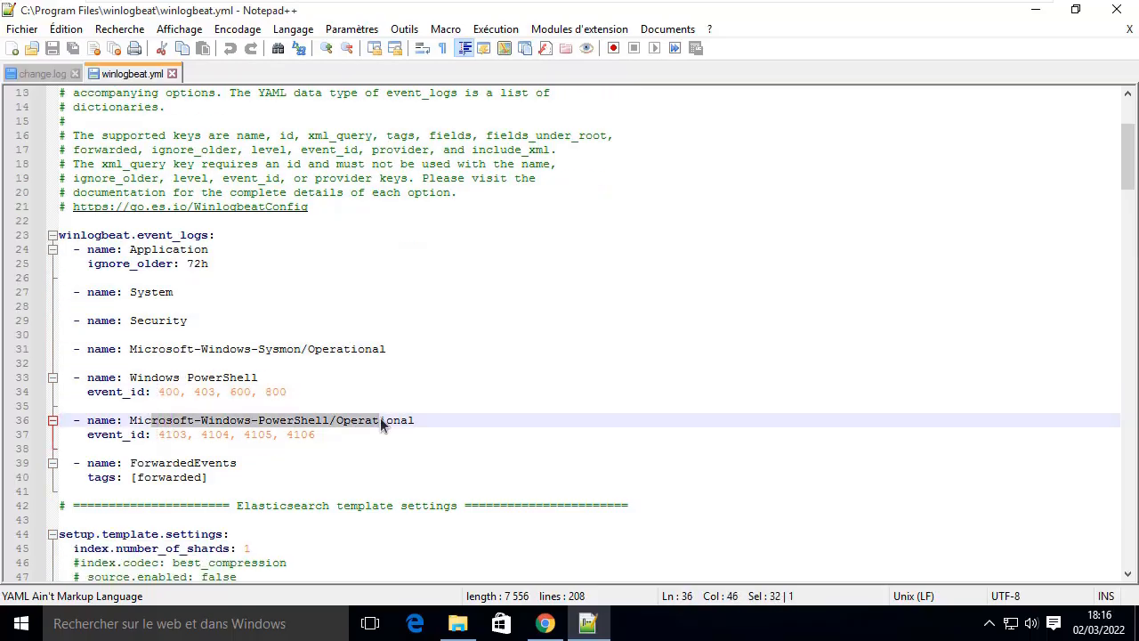
pyautogui.click(369, 432)
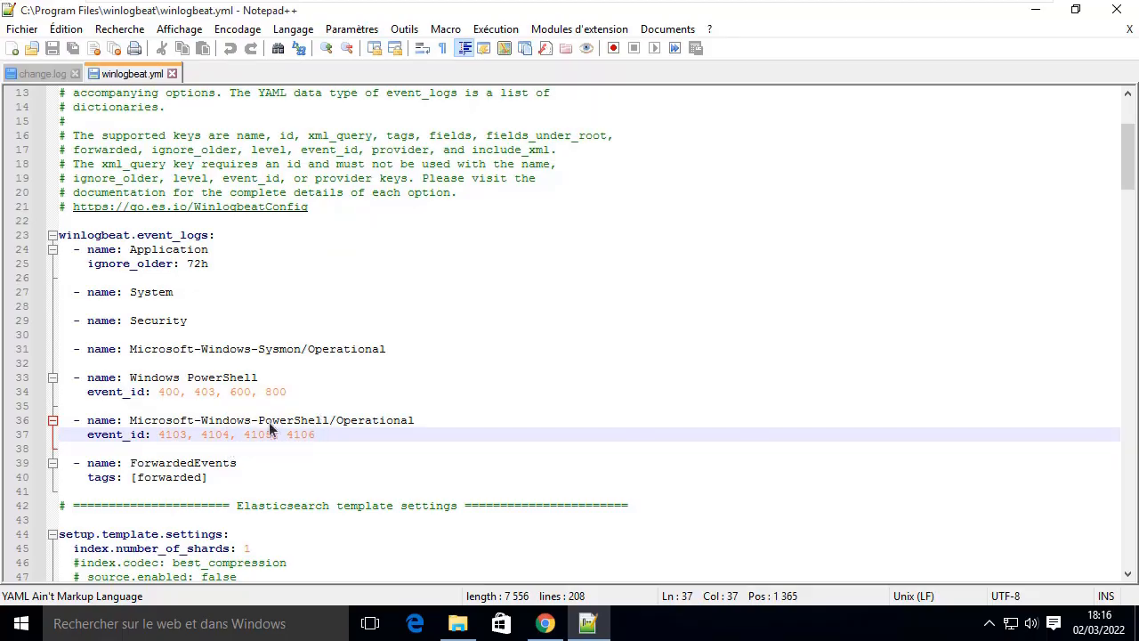
pyautogui.moveTo(316, 434); pyautogui.dragTo(134, 427)
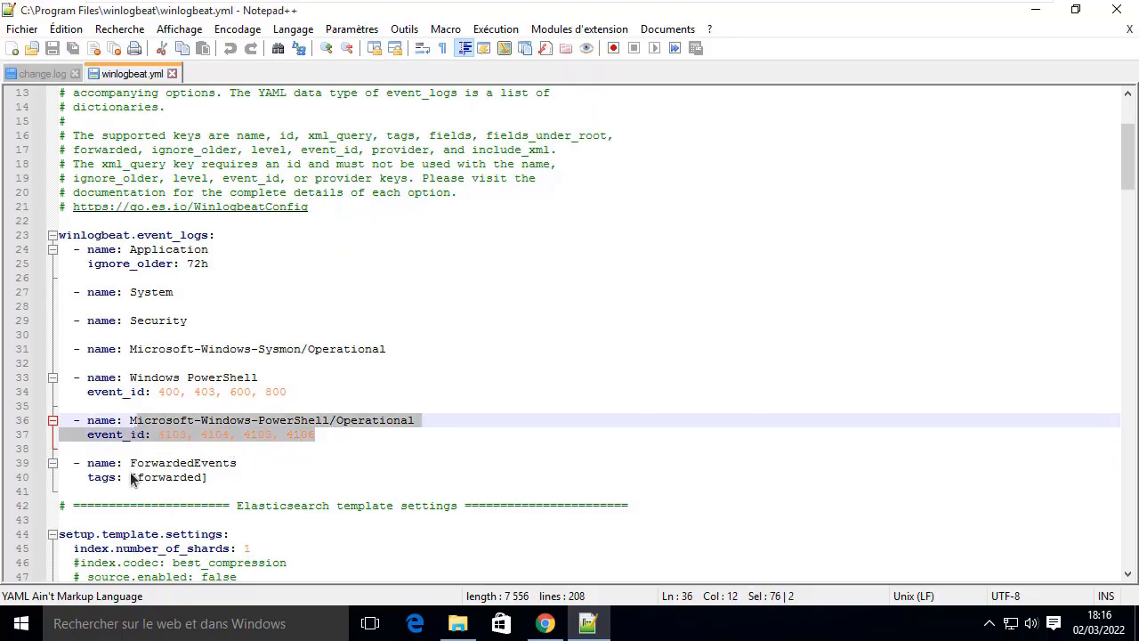
pyautogui.scroll(-1, 131, 479)
pyautogui.scroll(-1, 417, 477)
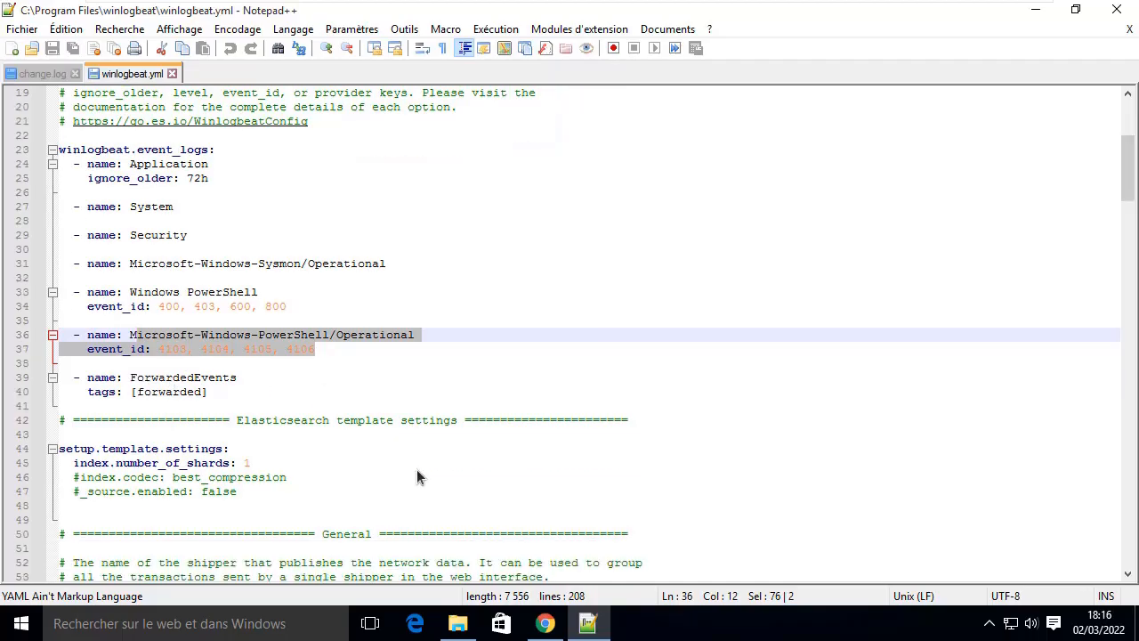
pyautogui.scroll(-1, 416, 477)
pyautogui.scroll(-1, 418, 480)
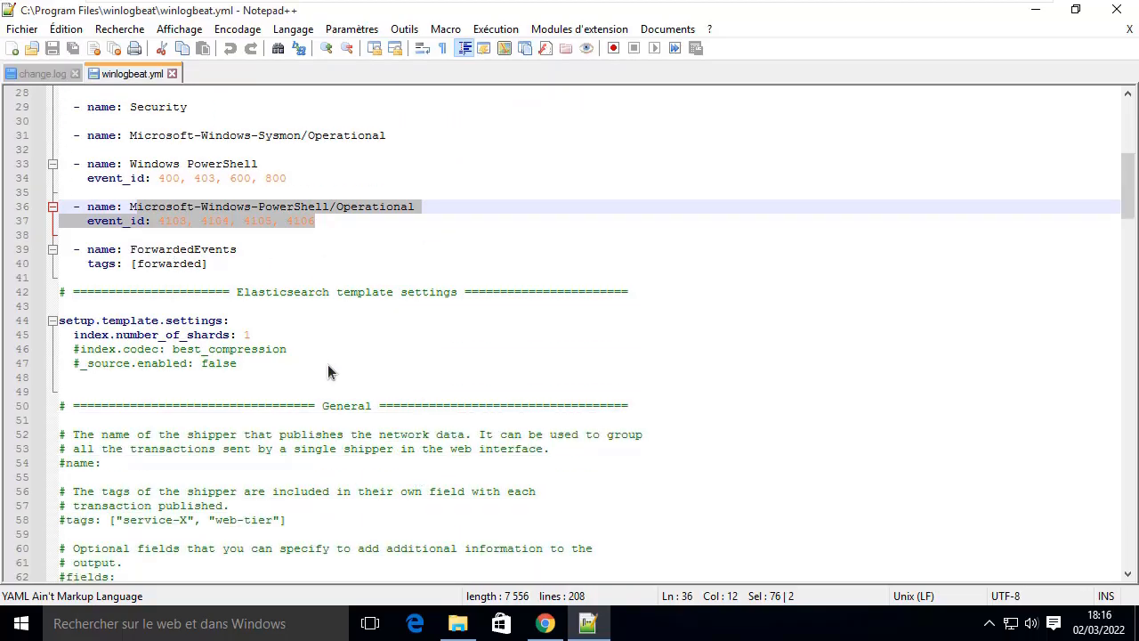
# Step: Examine the remaining sections of winlogbeat.yml after the template settings, ending at the output.elasticsearch block under Elasticsearch Output
pyautogui.click(295, 335)
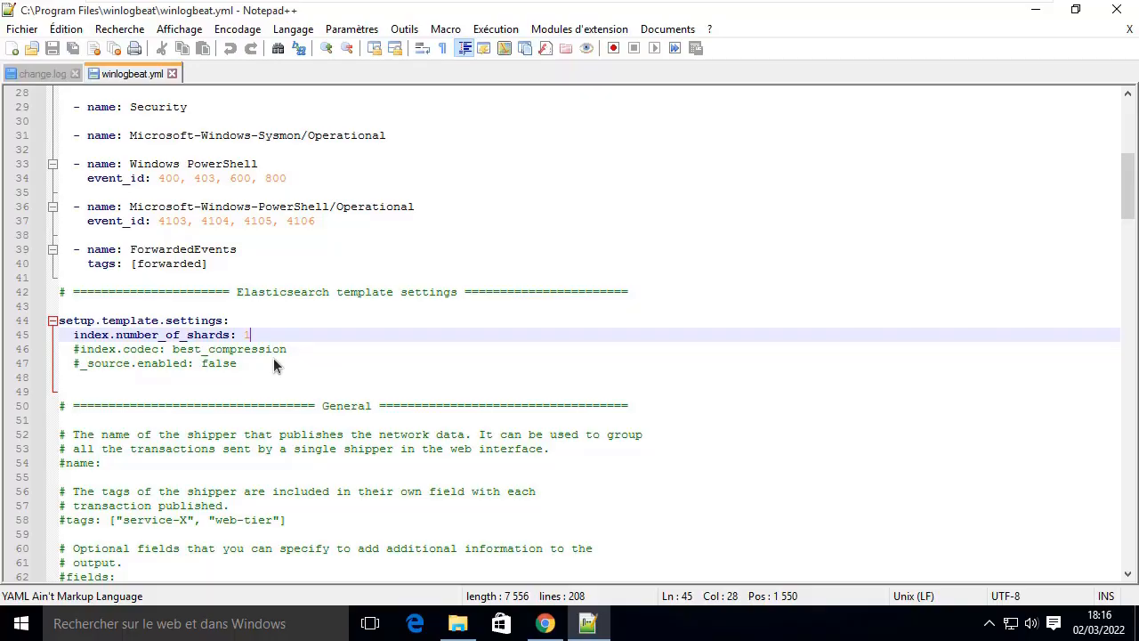
pyautogui.scroll(-17, 274, 361)
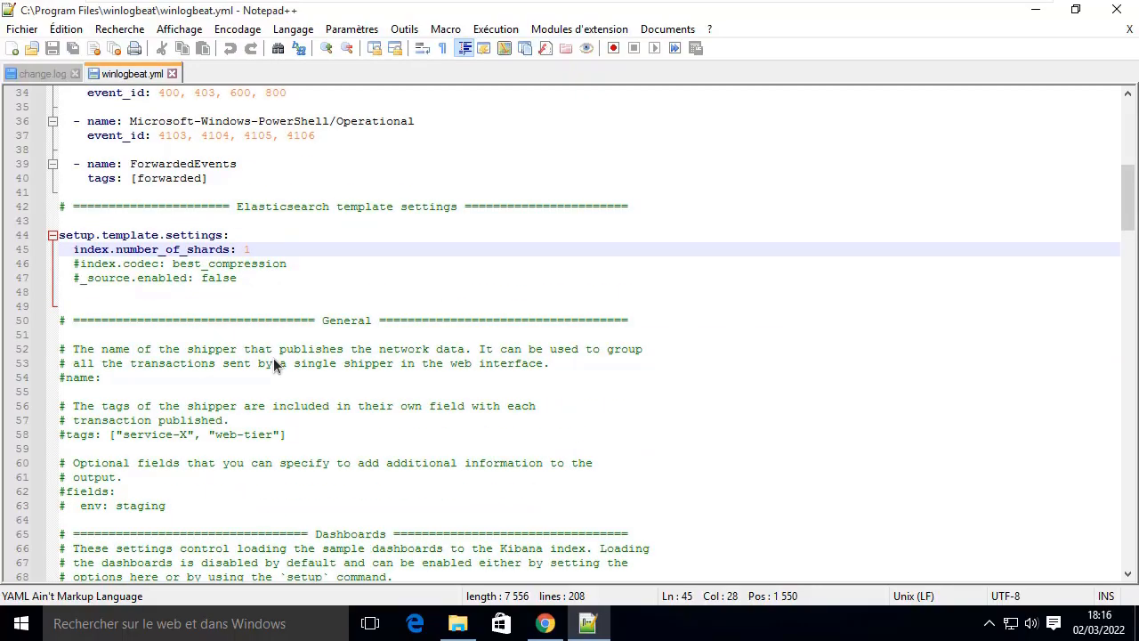
pyautogui.scroll(-10, 276, 365)
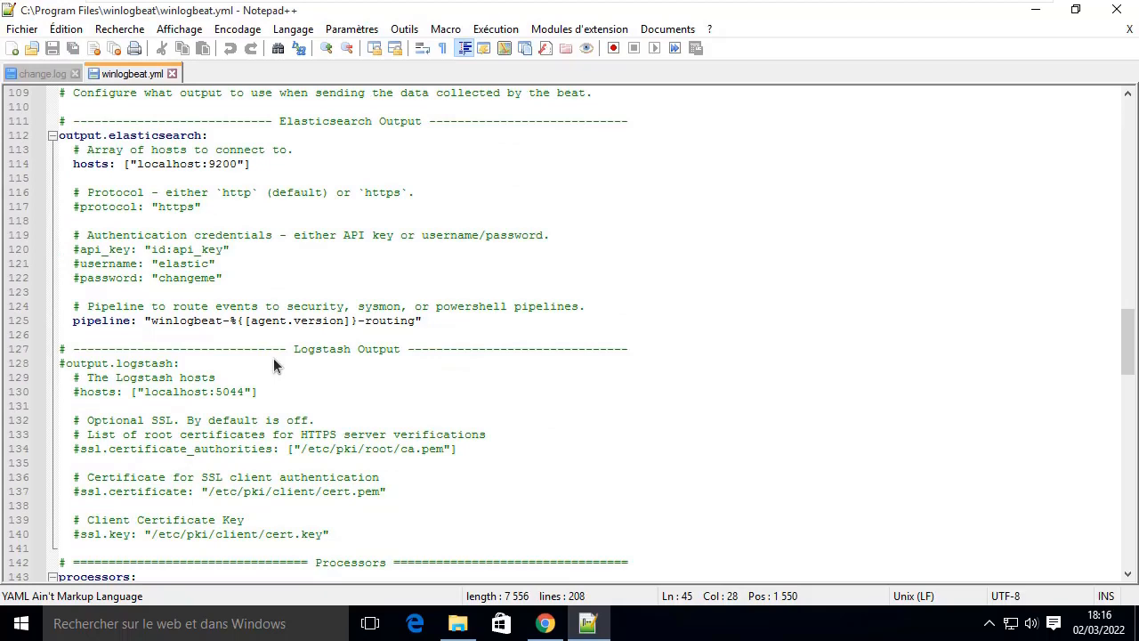
pyautogui.scroll(-13, 267, 365)
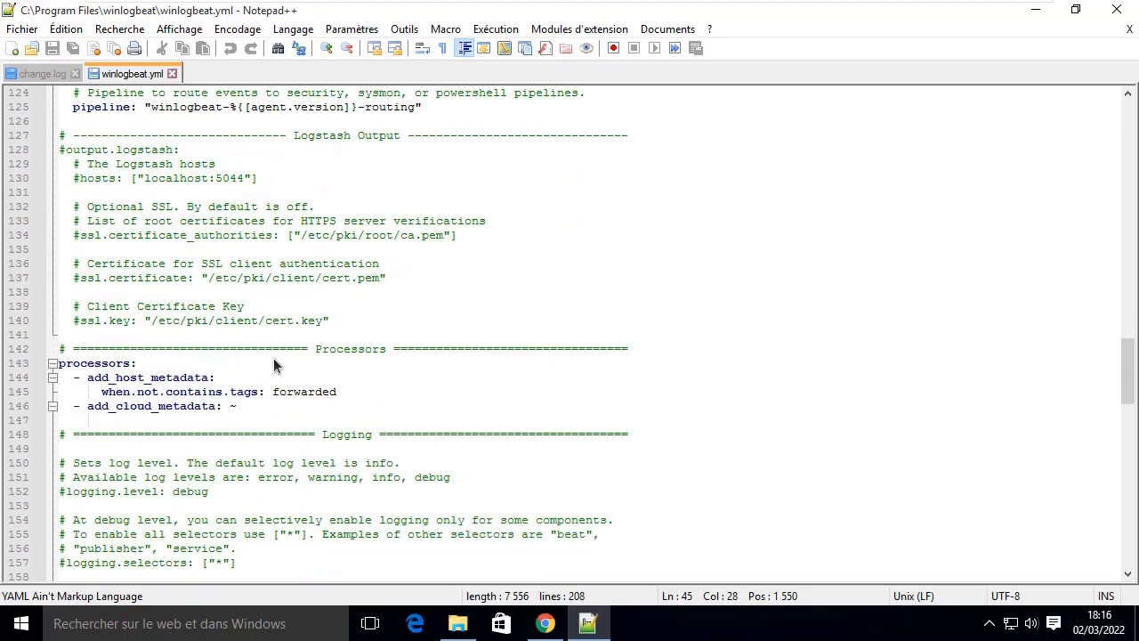
pyautogui.scroll(-17, 256, 383)
pyautogui.scroll(20, 255, 383)
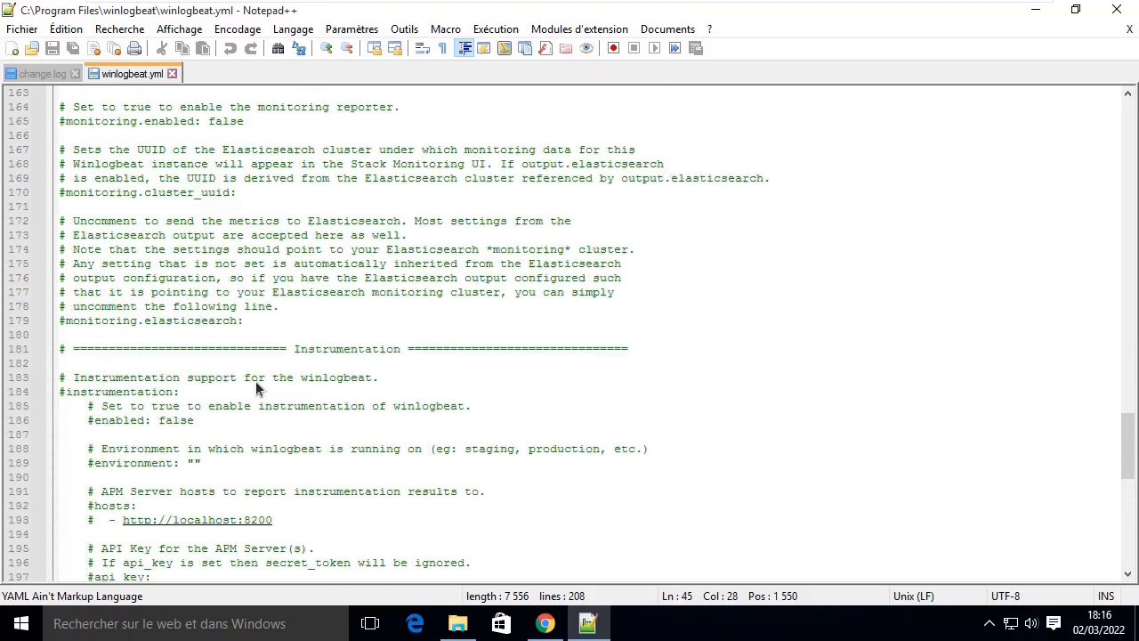
pyautogui.scroll(3, 218, 346)
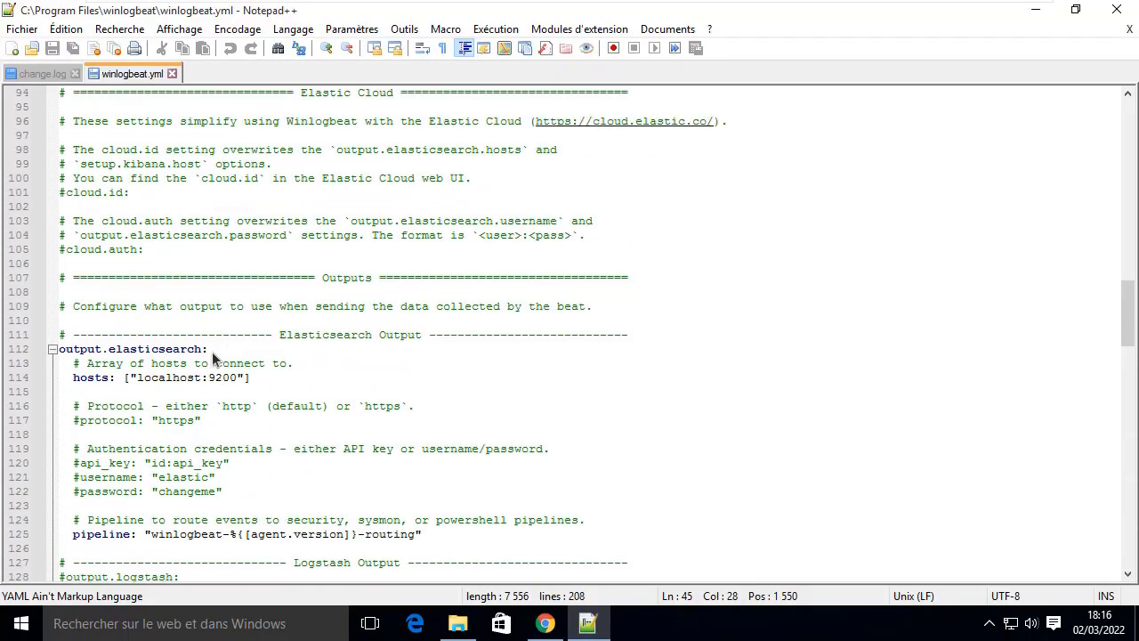
pyautogui.moveTo(66, 350); pyautogui.dragTo(260, 352)
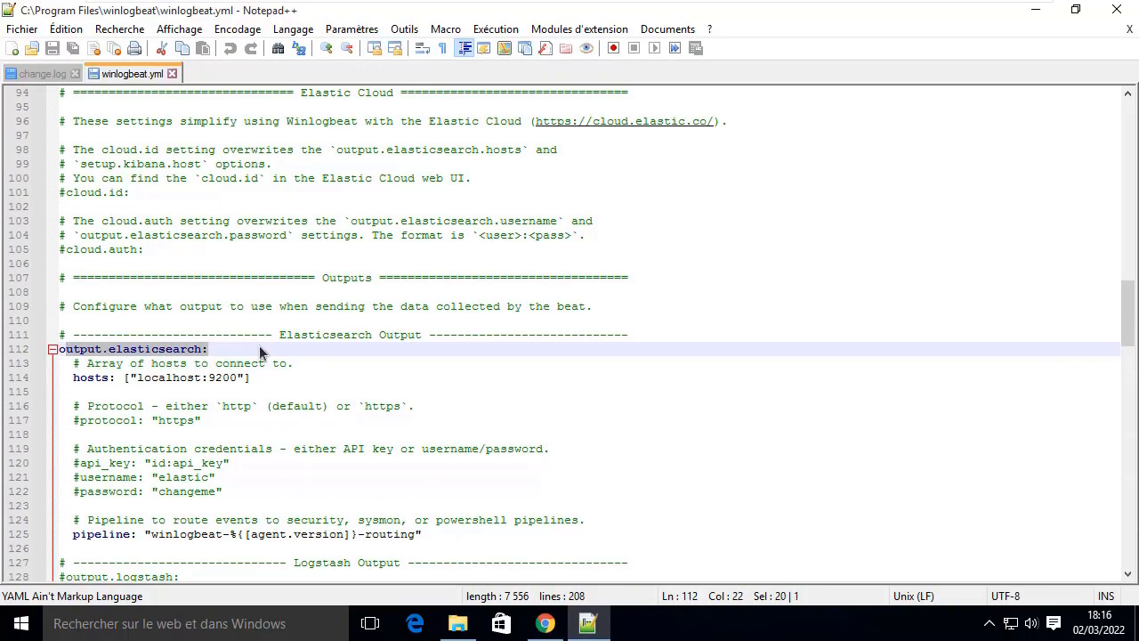
pyautogui.click(259, 347)
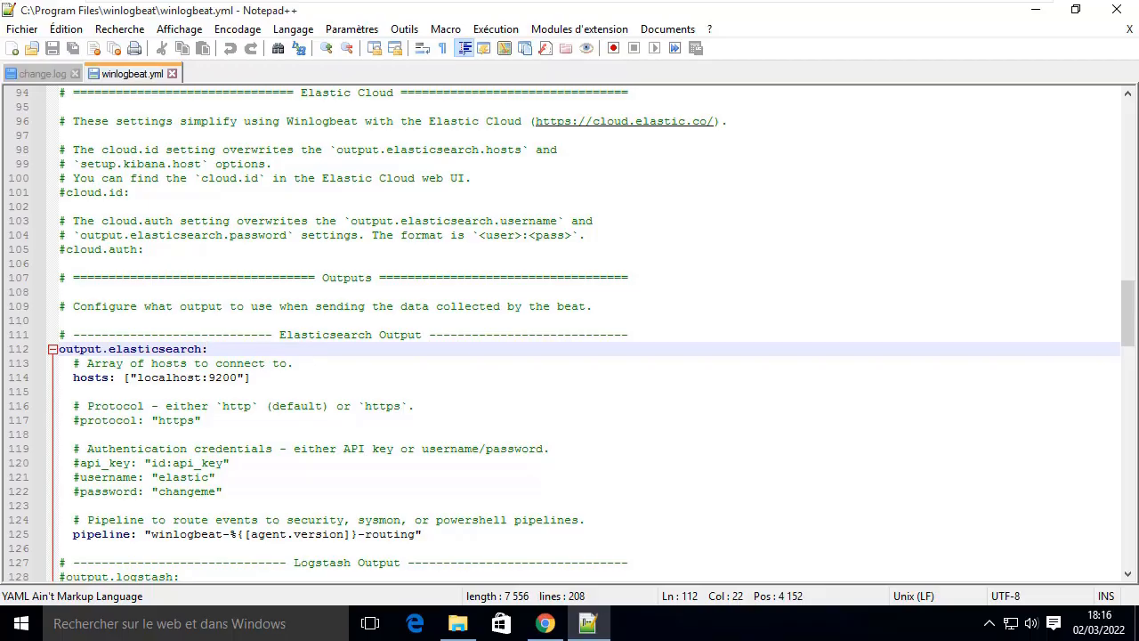
# Step: Switch to the Ubuntu server VM and read Elastic's instructions for installing the Winlogbeat service and editing winlogbeat.yml
pyautogui.moveTo(876, 1)
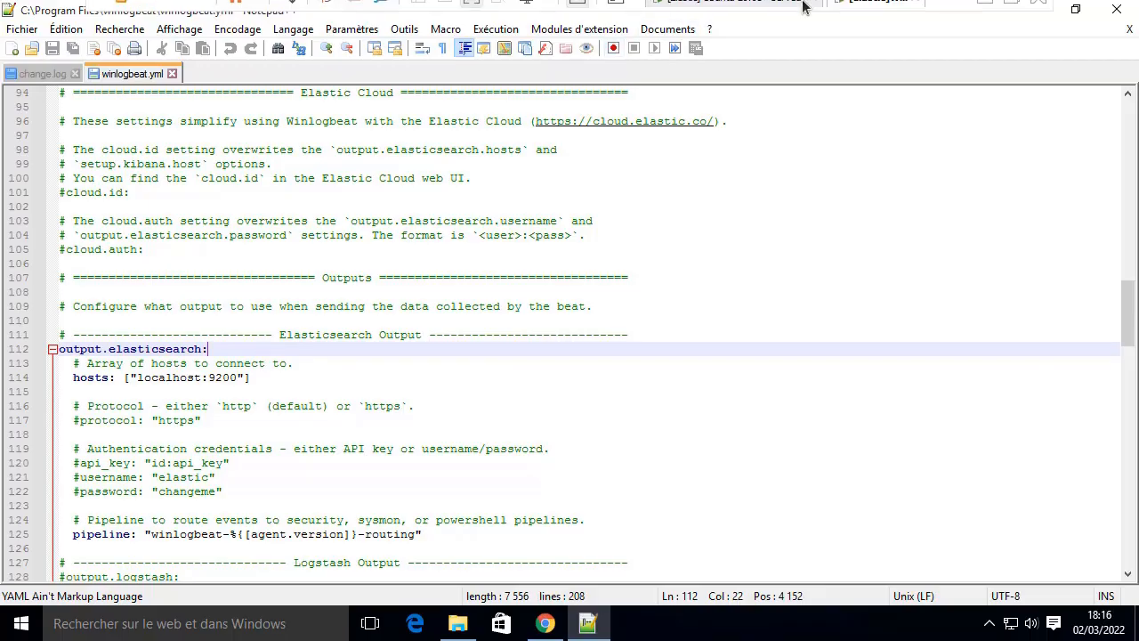
pyautogui.click(777, 14)
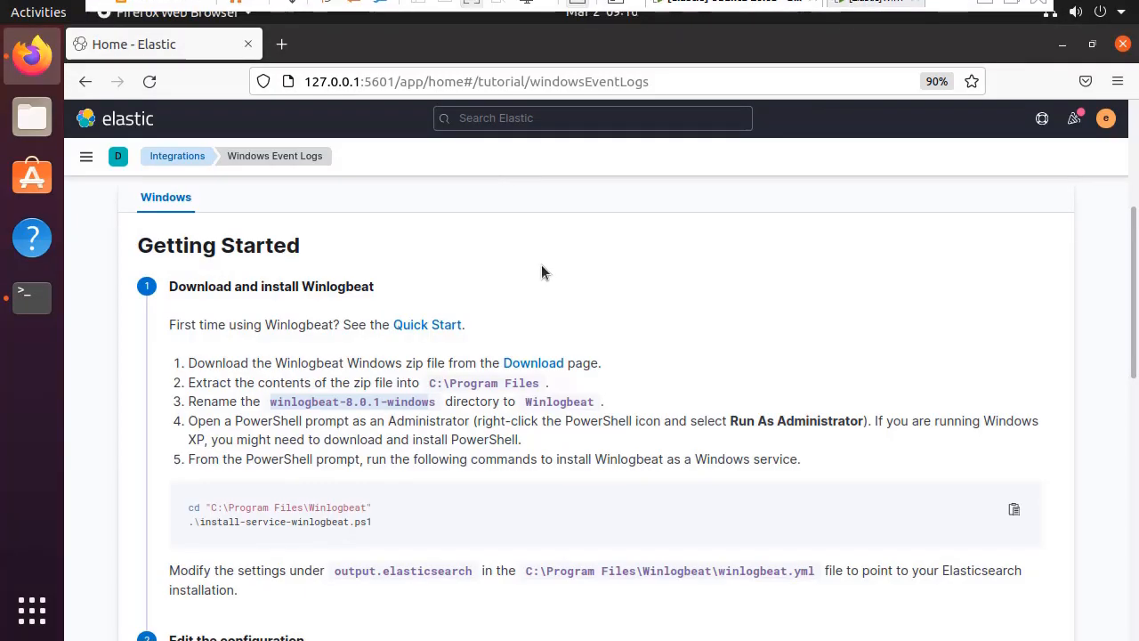
pyautogui.scroll(-2, 534, 272)
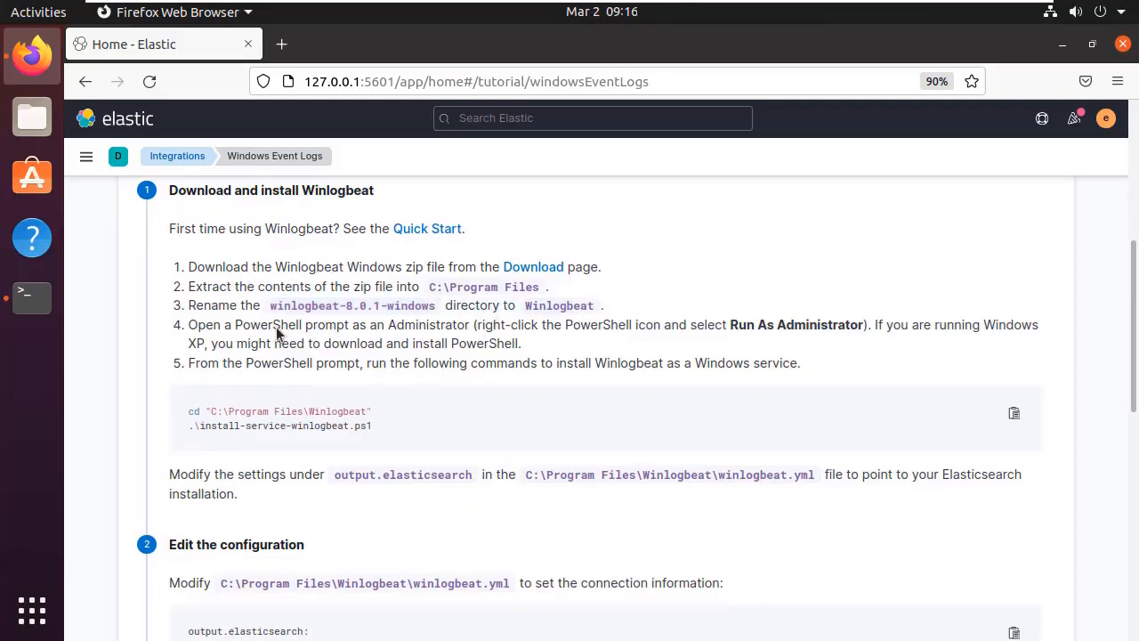
pyautogui.moveTo(234, 325); pyautogui.dragTo(594, 363)
pyautogui.moveTo(176, 412); pyautogui.dragTo(378, 424)
pyautogui.scroll(-2, 372, 426)
pyautogui.scroll(-1, 372, 432)
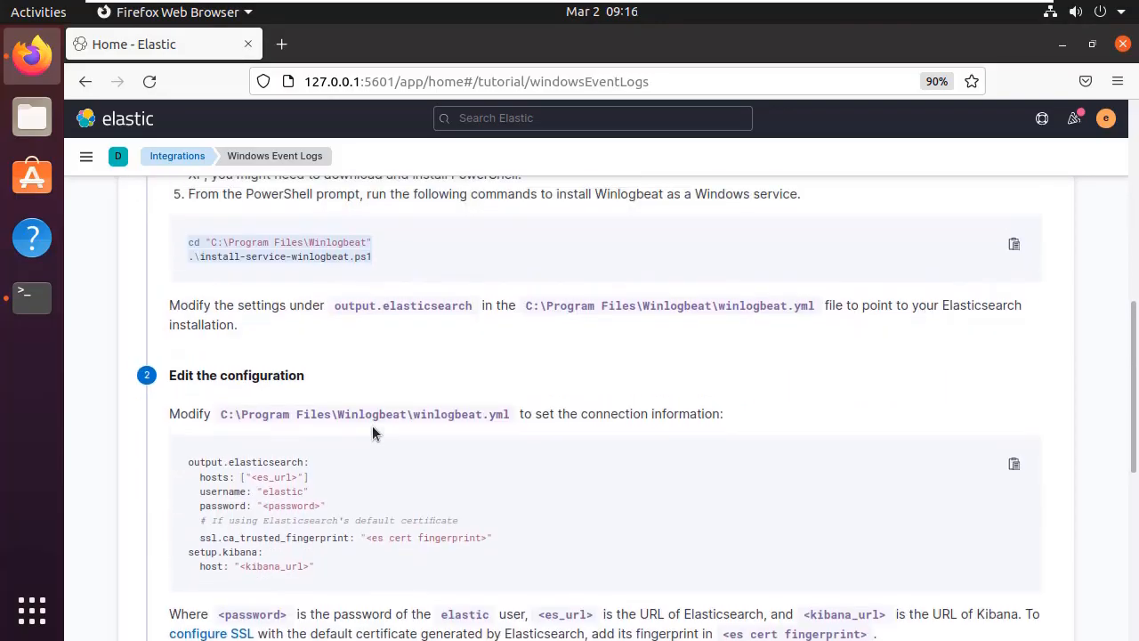
pyautogui.scroll(4, 372, 433)
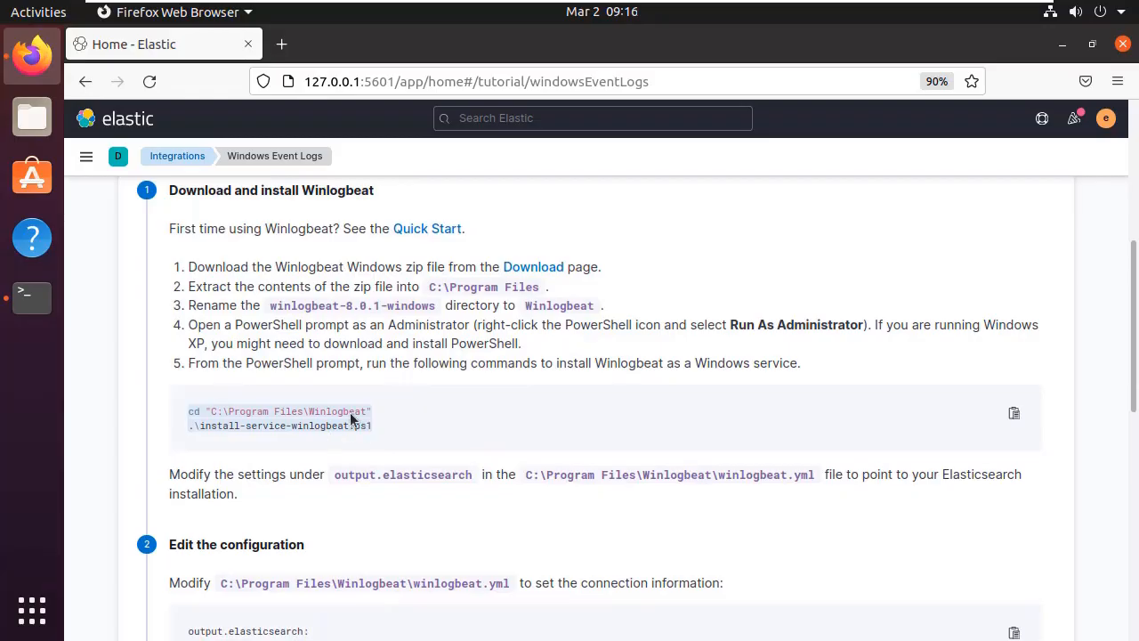
pyautogui.scroll(-4, 352, 418)
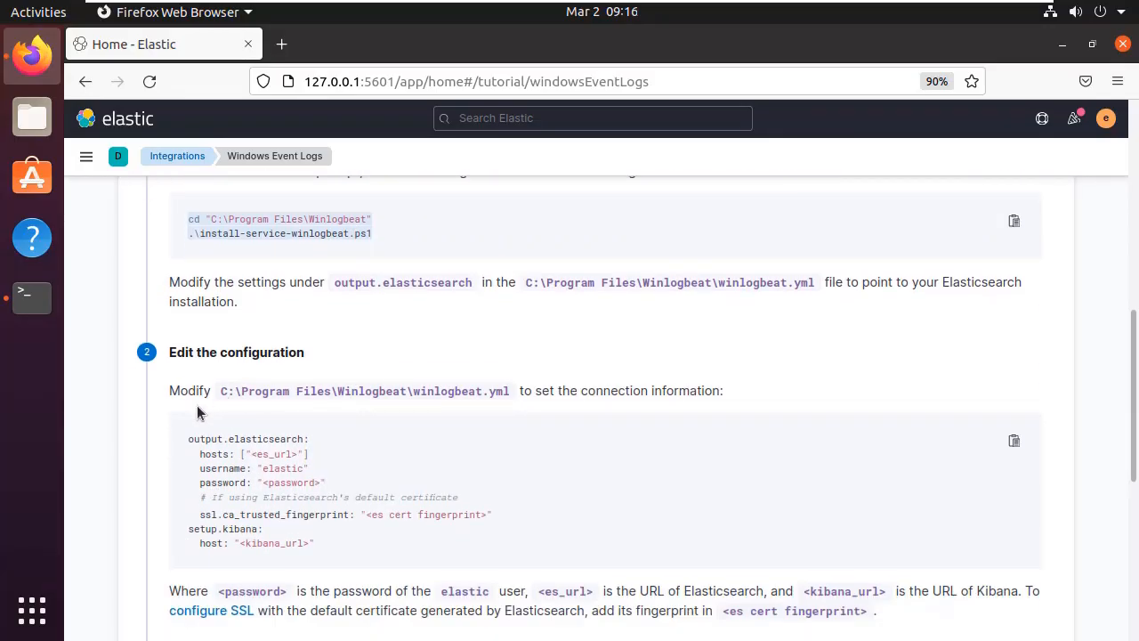
# Step: Copy Elastic's sample connection settings into winlogbeat.yml in the Windows VM, replacing the default output.elasticsearch block but keeping its pipeline line
pyautogui.moveTo(181, 437); pyautogui.dragTo(361, 541)
pyautogui.hotkey('ctrl', 'c')
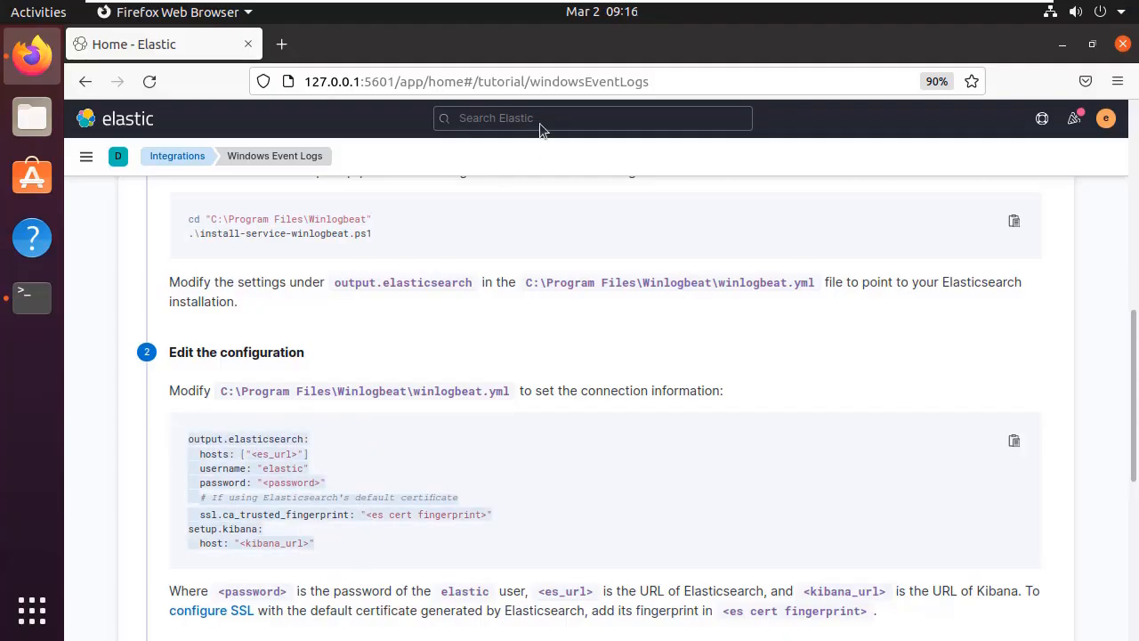
pyautogui.click(874, 12)
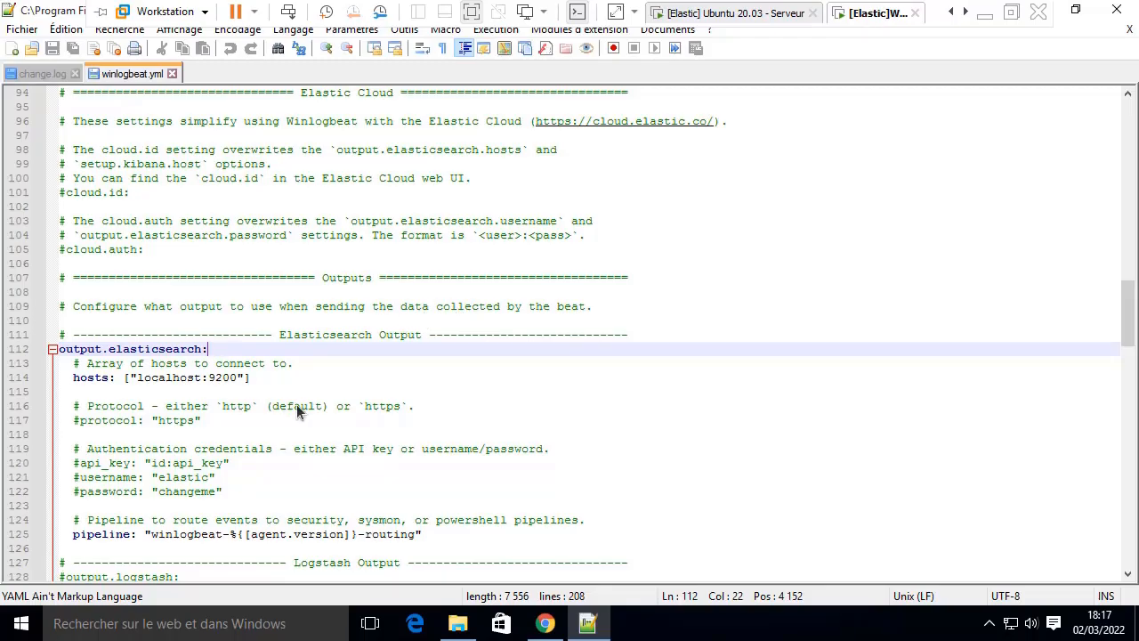
pyautogui.click(267, 518)
pyautogui.moveTo(429, 538); pyautogui.dragTo(294, 536)
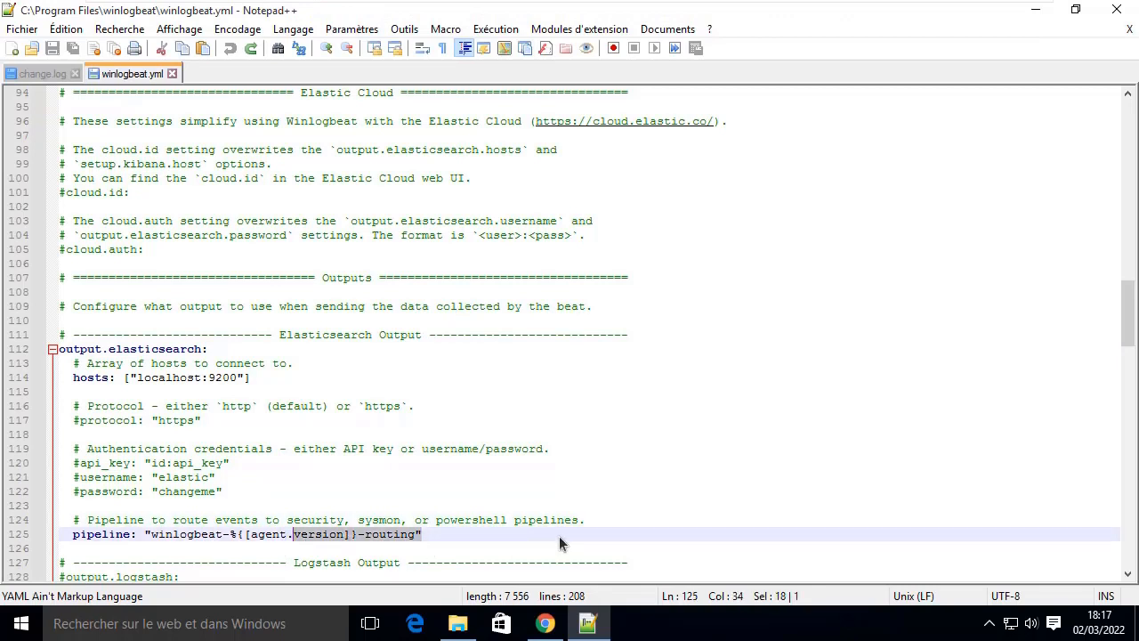
pyautogui.moveTo(579, 522); pyautogui.dragTo(36, 399)
pyautogui.hotkey('ctrl', 'v')
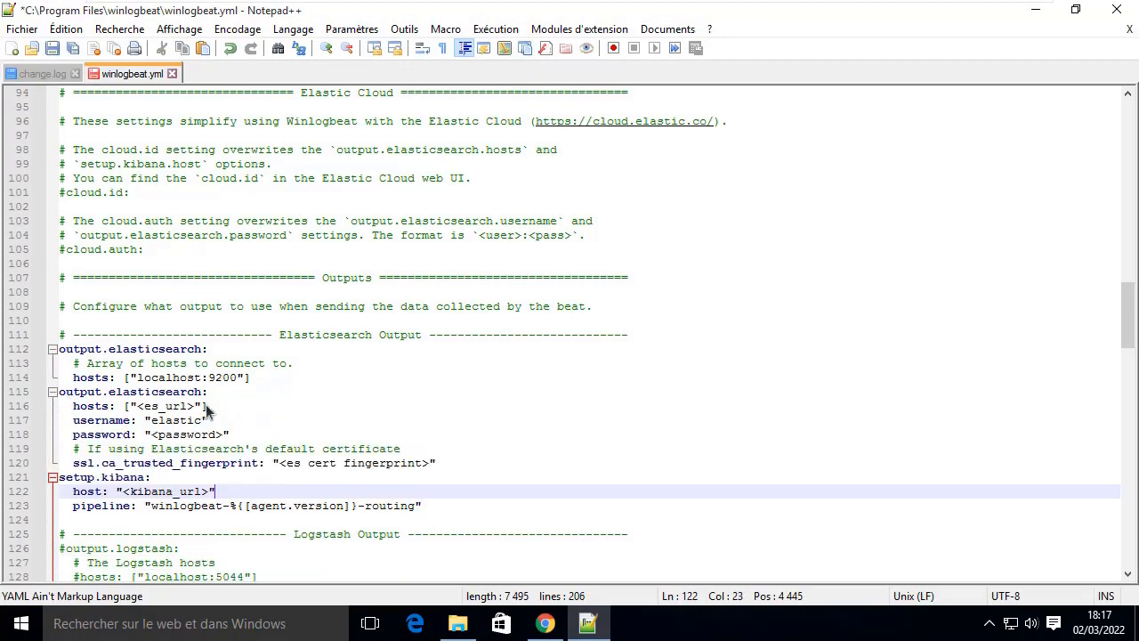
pyautogui.moveTo(265, 386); pyautogui.dragTo(56, 350)
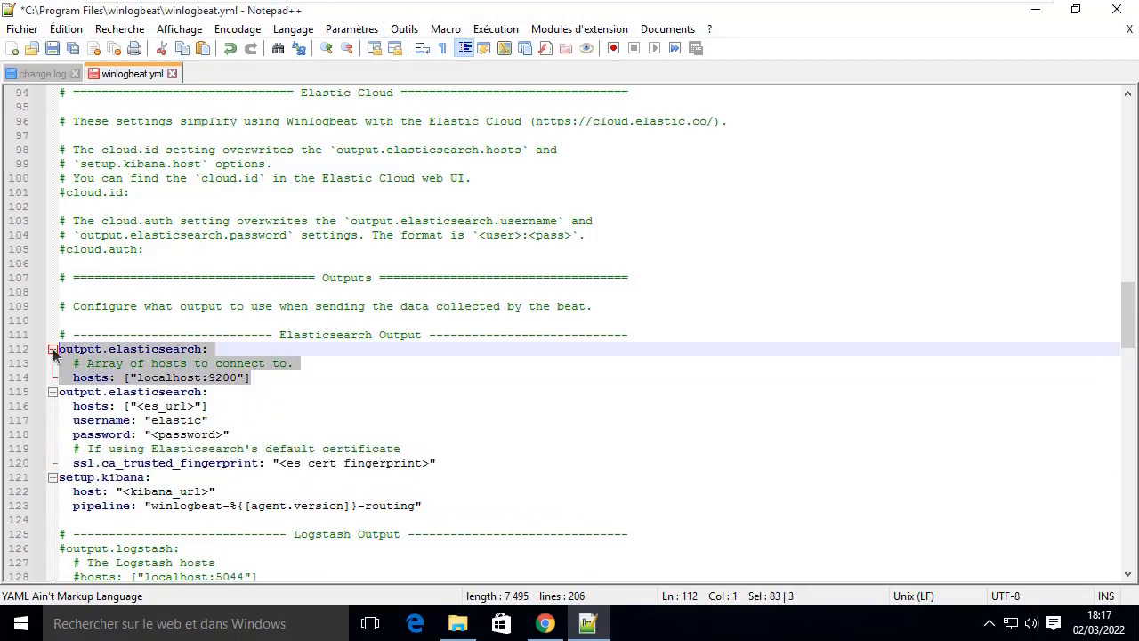
pyautogui.press('Delete')
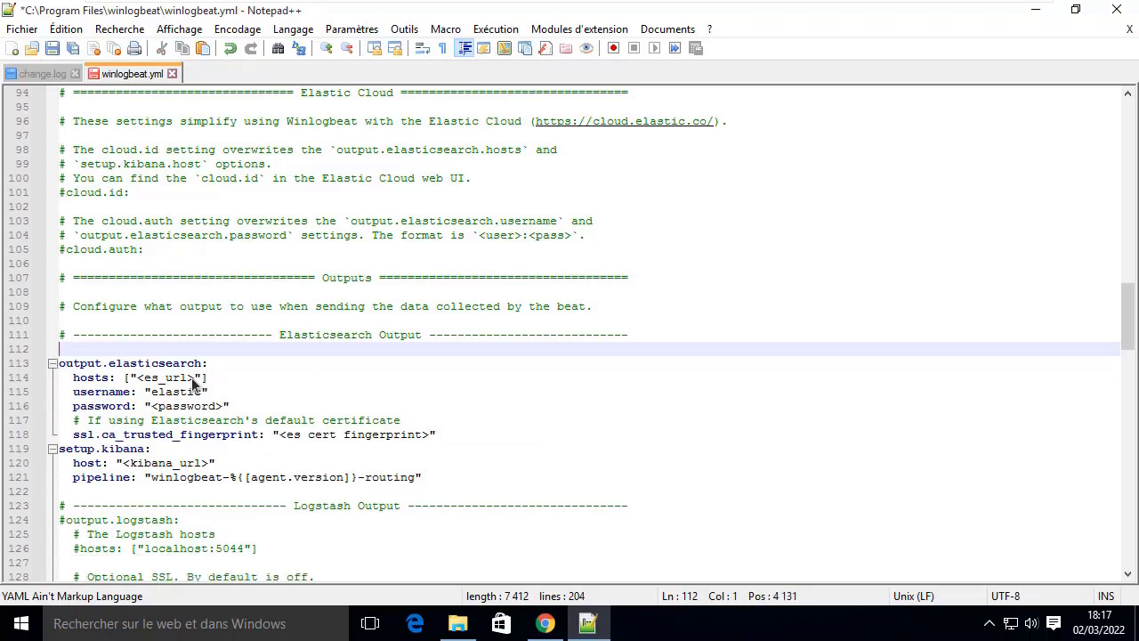
# Step: Select the <es_url> placeholder, run ip a in the Ubuntu server's terminal and copy the IPv4 address of ens33
pyautogui.moveTo(194, 377); pyautogui.dragTo(136, 378)
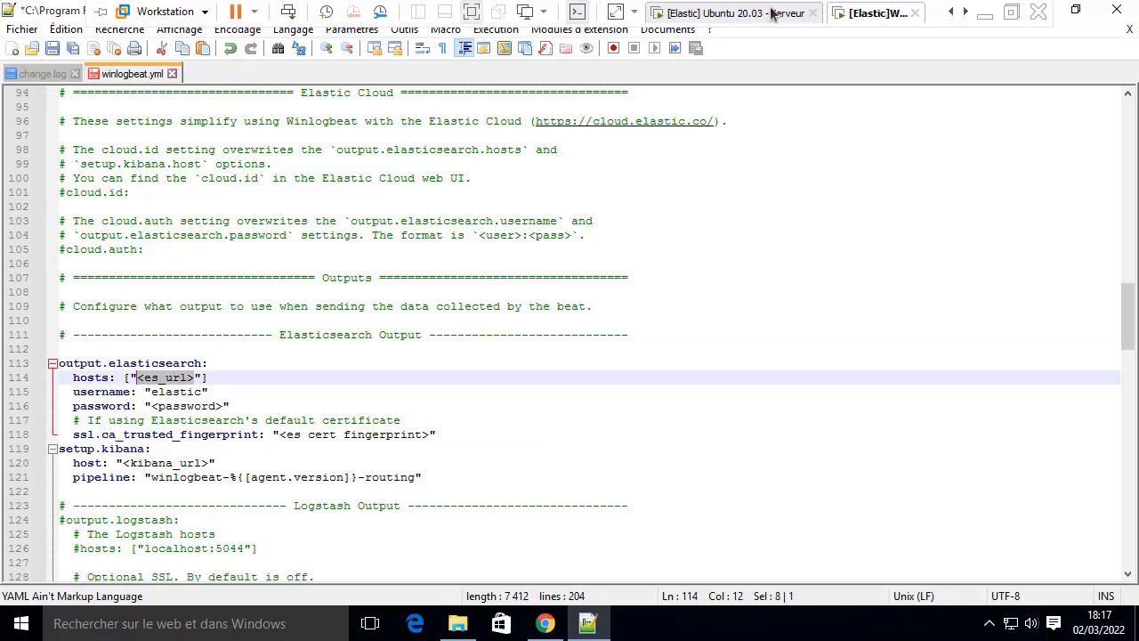
pyautogui.click(717, 13)
pyautogui.click(45, 300)
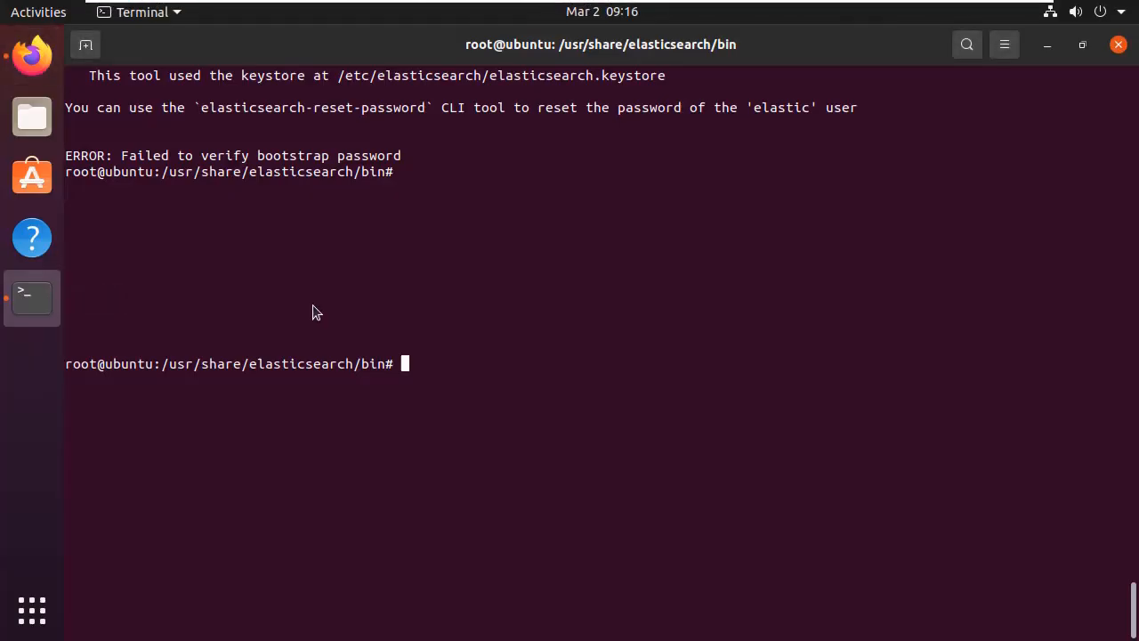
pyautogui.hotkey('ctrl', 'l')
pyautogui.write('ipc')
pyautogui.press('BackSpace')
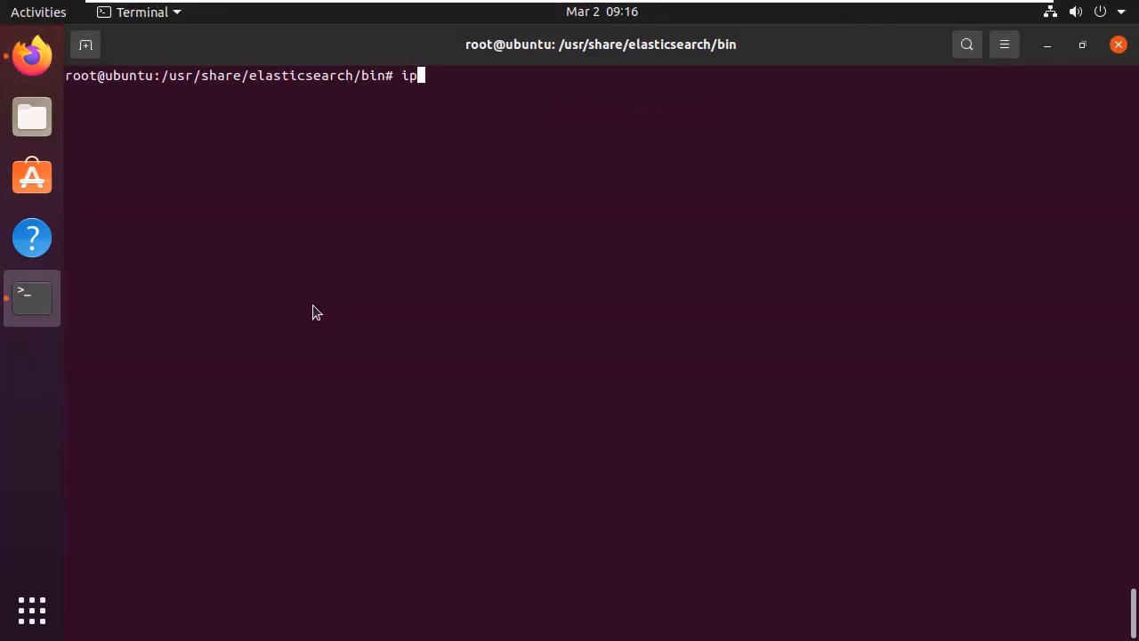
pyautogui.write('a')
pyautogui.press('Return')
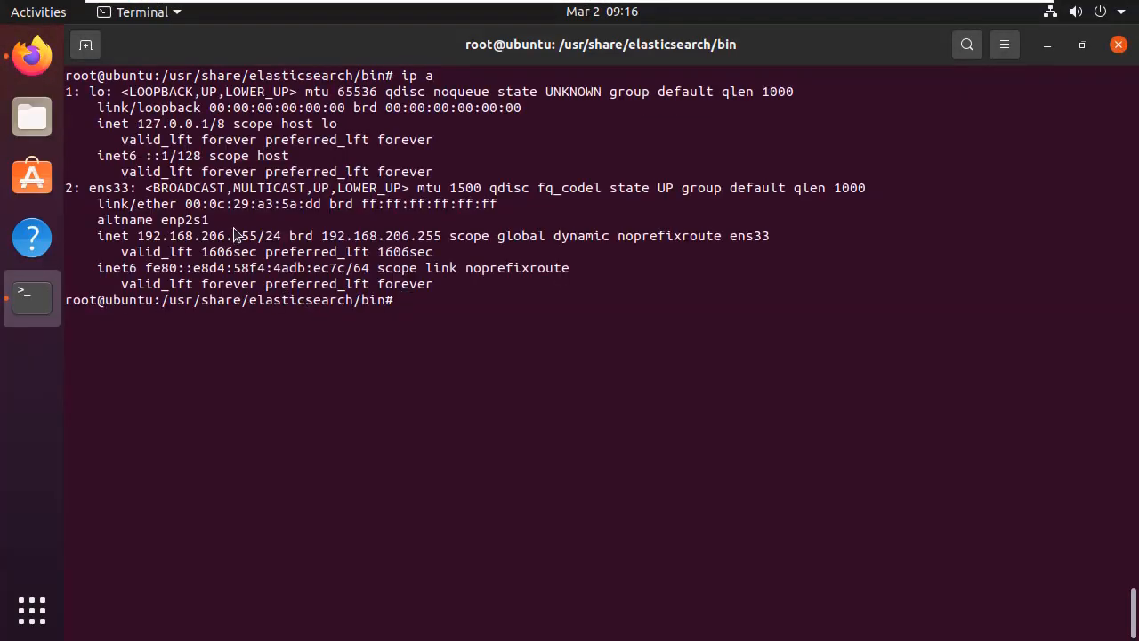
pyautogui.moveTo(258, 237); pyautogui.dragTo(138, 237)
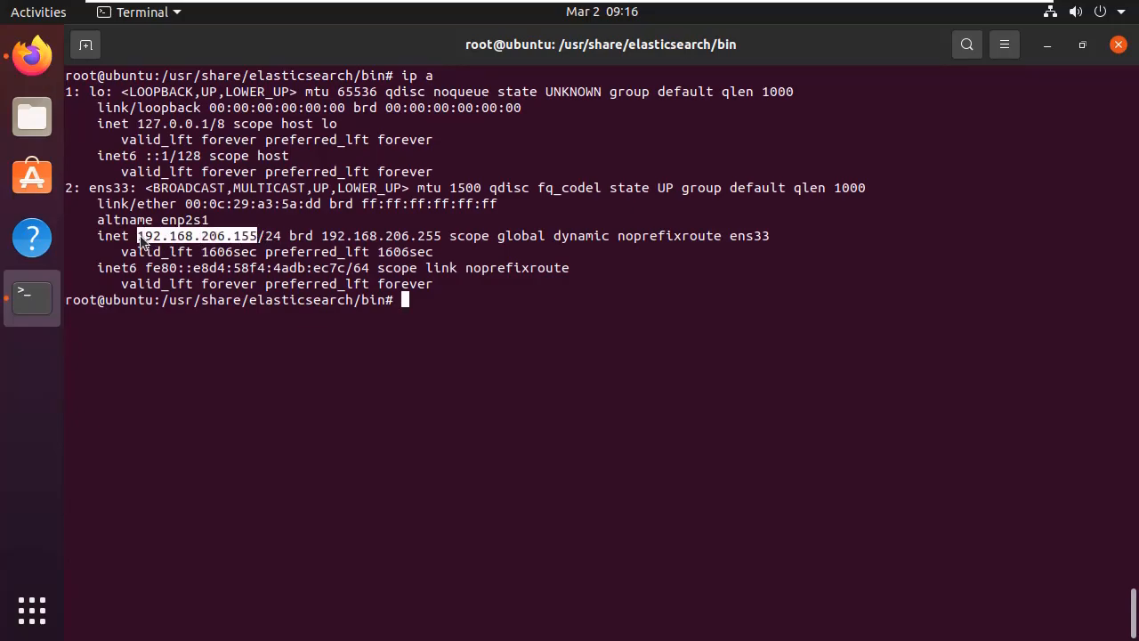
pyautogui.rightClick(139, 237)
pyautogui.click(166, 272)
# Step: Back in the Windows VM, replace the <es_url> placeholder in winlogbeat.yml with 192.168.206.155:9200
pyautogui.click(877, 13)
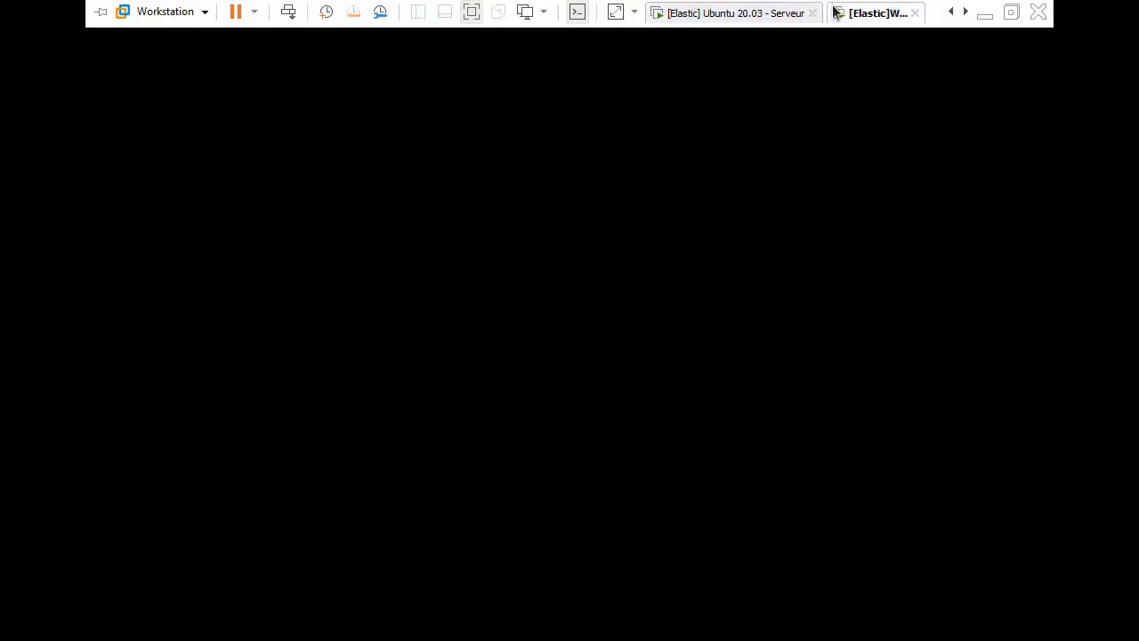
pyautogui.hotkey('ctrl', 'v')
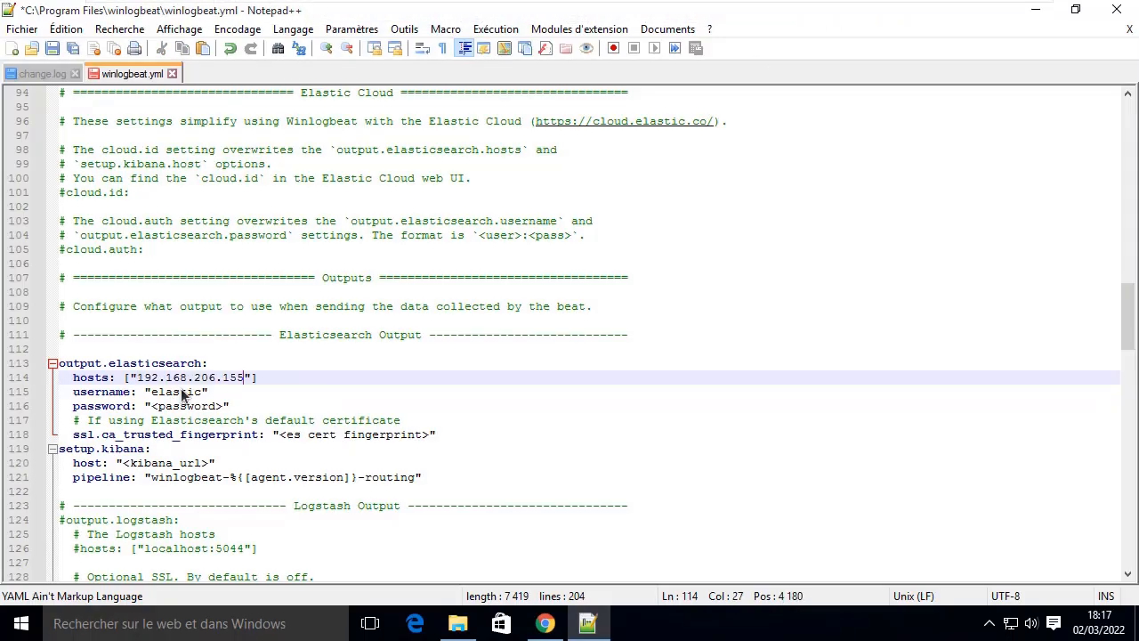
pyautogui.write(':9200')
# Step: Replace the password placeholder under output.elasticsearch with the elastic user's password, and check the certificate fingerprint setting
pyautogui.doubleClick(205, 407)
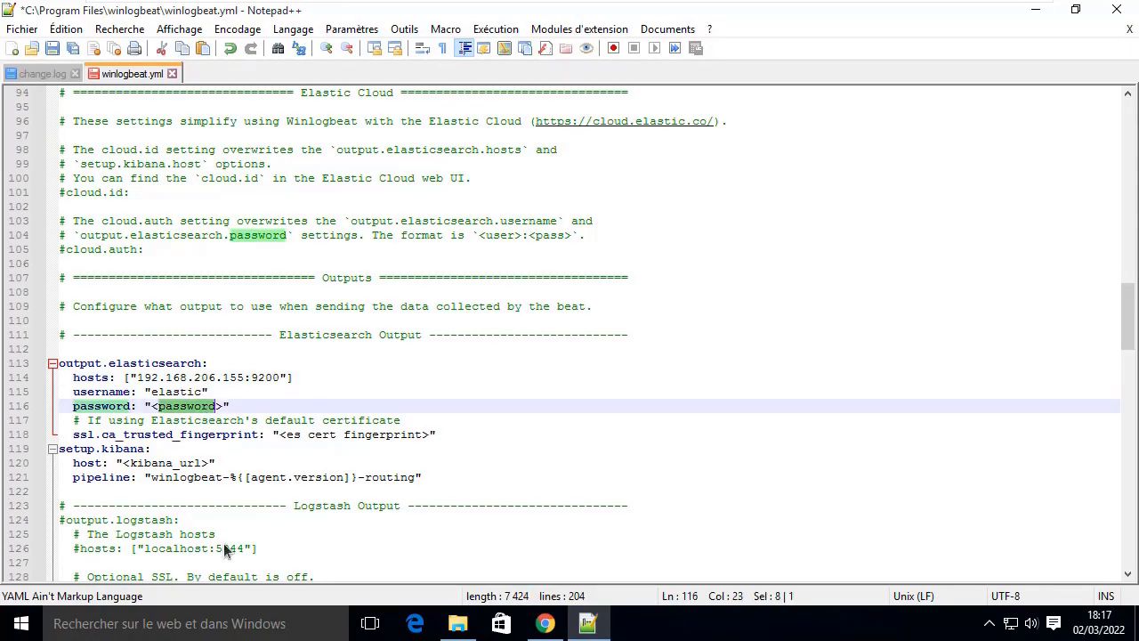
pyautogui.press('Delete')
pyautogui.press('Delete')
pyautogui.press('BackSpace')
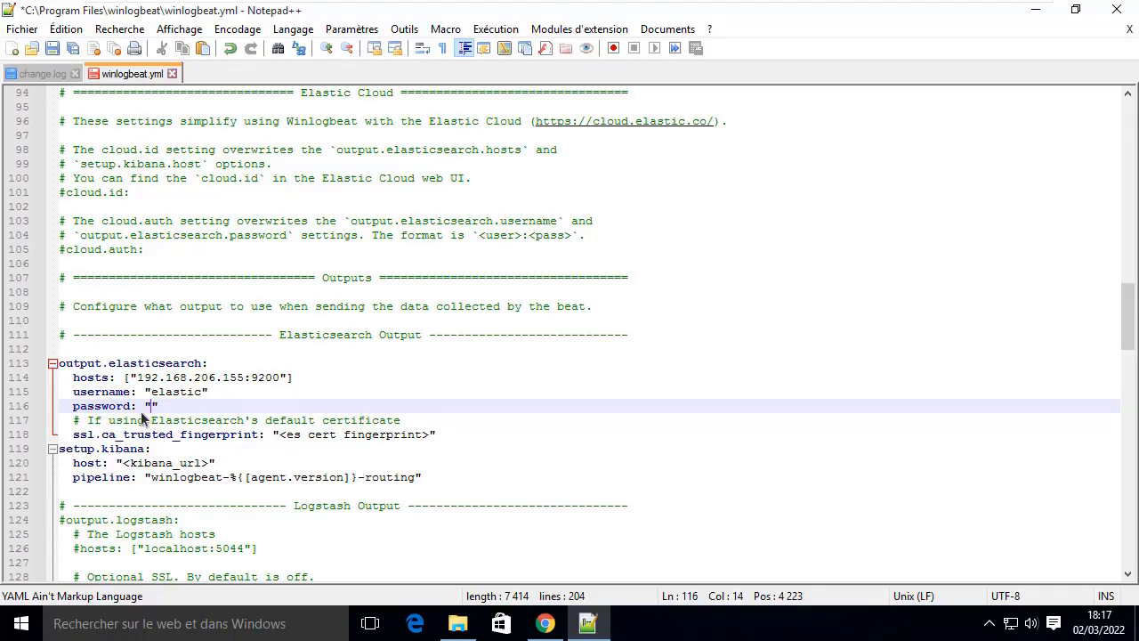
pyautogui.hotkey('ctrl', 'v')
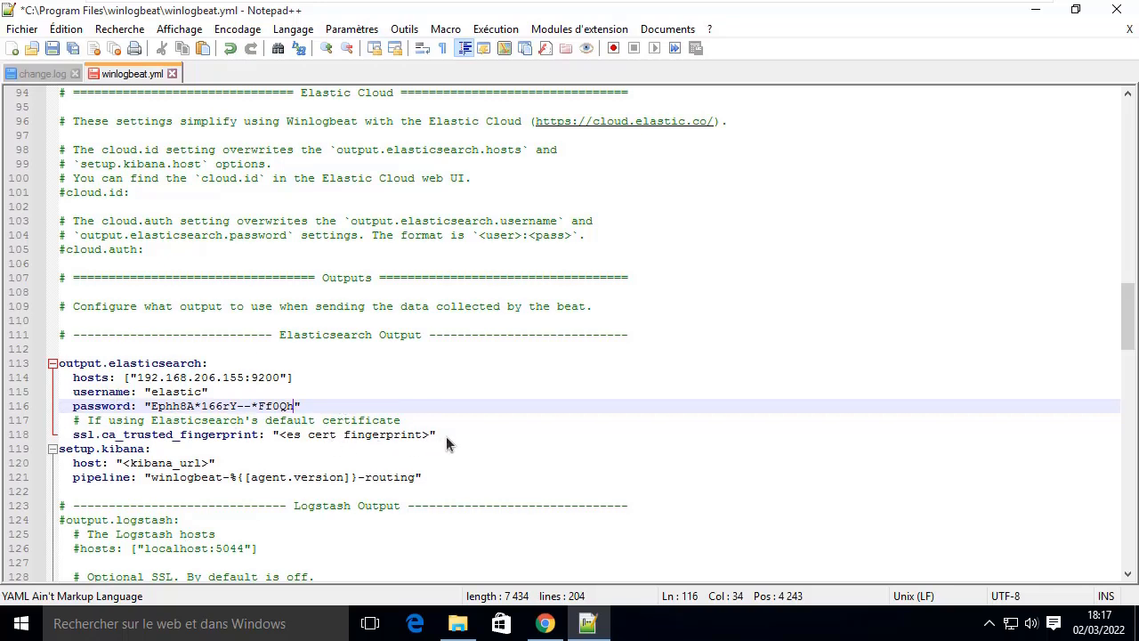
pyautogui.moveTo(445, 436); pyautogui.dragTo(173, 436)
pyautogui.click(385, 436)
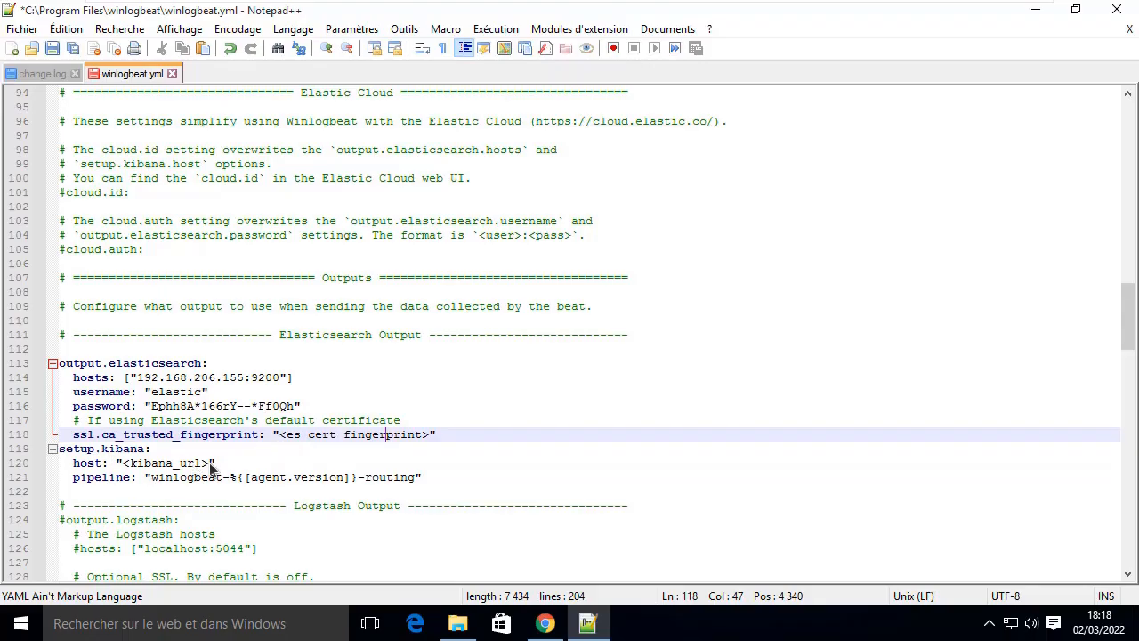
# Step: Replace the <kibana_url> placeholder under setup.kibana with a copy of the Elasticsearch host, 192.168.206.155:9200
pyautogui.moveTo(210, 464); pyautogui.dragTo(123, 472)
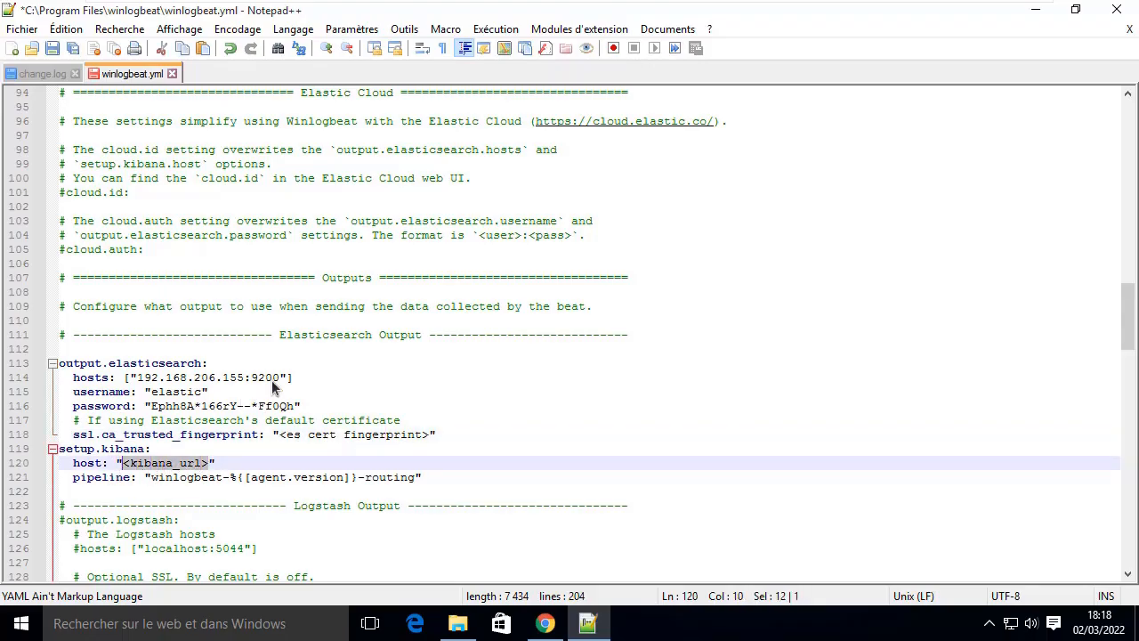
pyautogui.moveTo(281, 377); pyautogui.dragTo(137, 377)
pyautogui.doubleClick(160, 463)
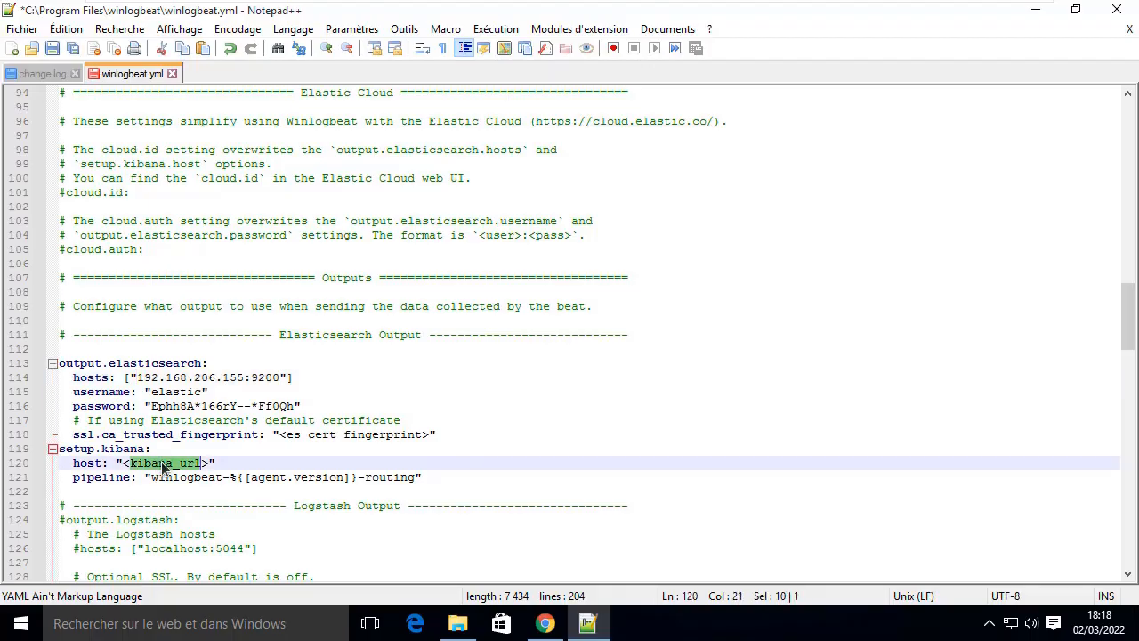
pyautogui.press('BackSpace')
pyautogui.press('BackSpace')
pyautogui.press('Delete')
pyautogui.hotkey('ctrl', 'v')
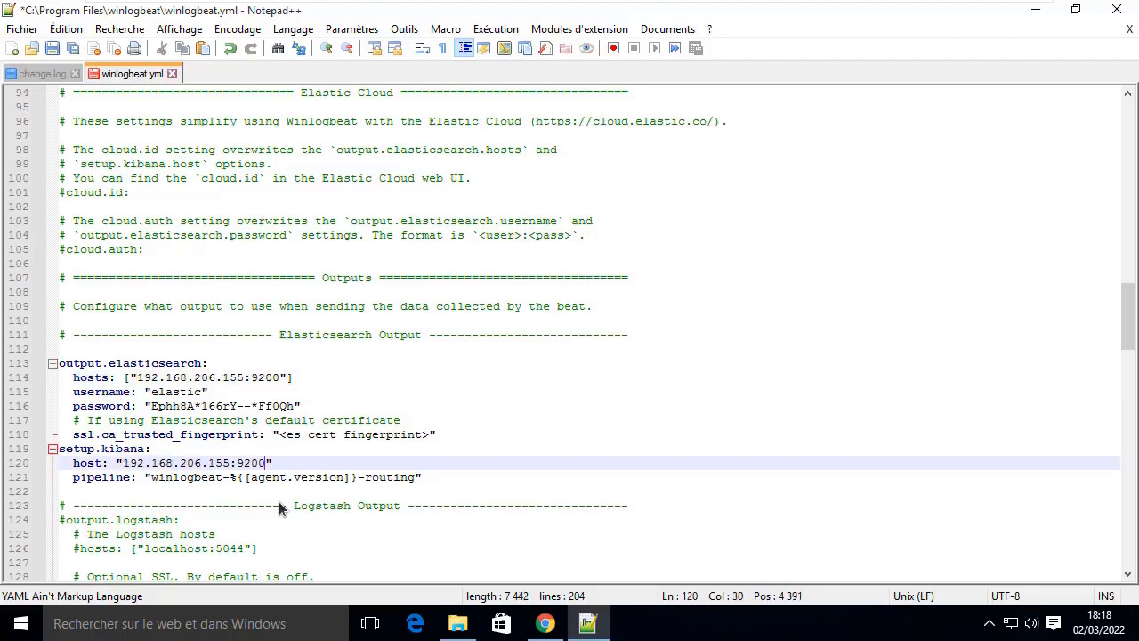
# Step: Change the port of the setup.kibana host in winlogbeat.yml to 5601
pyautogui.press('BackSpace')
pyautogui.press('BackSpace')
pyautogui.press('BackSpace')
pyautogui.press('BackSpace')
pyautogui.write('5601')
pyautogui.press('Left')
pyautogui.press('Left')
pyautogui.press('Left')
pyautogui.press('Left')
pyautogui.press('Left')
pyautogui.press('Left')
pyautogui.press('Left')
pyautogui.press('Left')
pyautogui.press('Left')
pyautogui.press('Left')
pyautogui.write('http:')
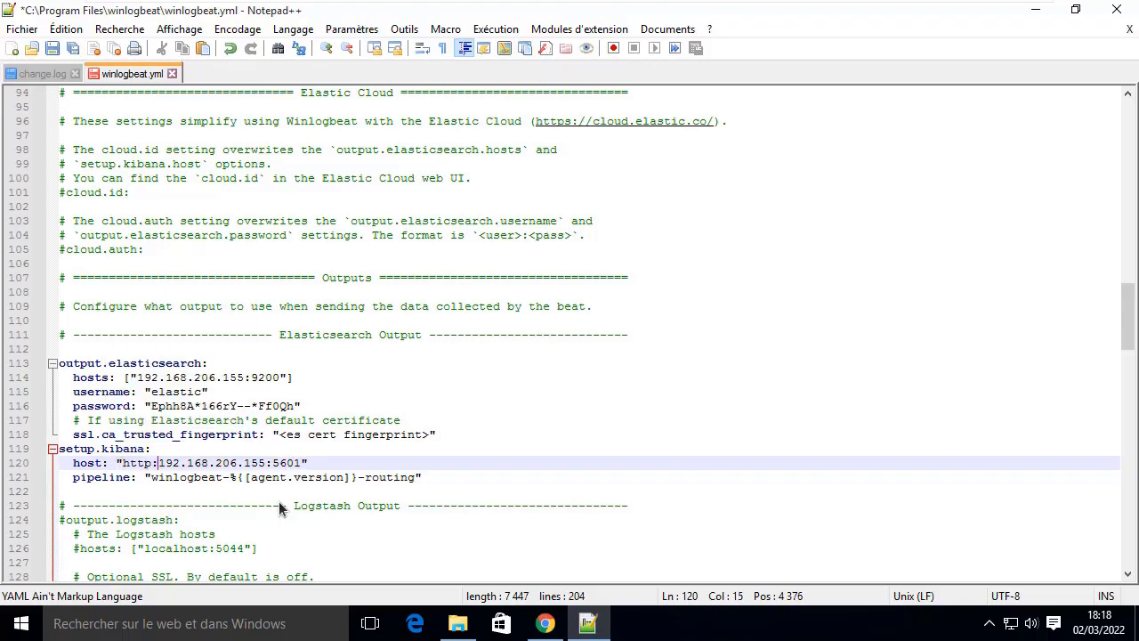
pyautogui.write('//')
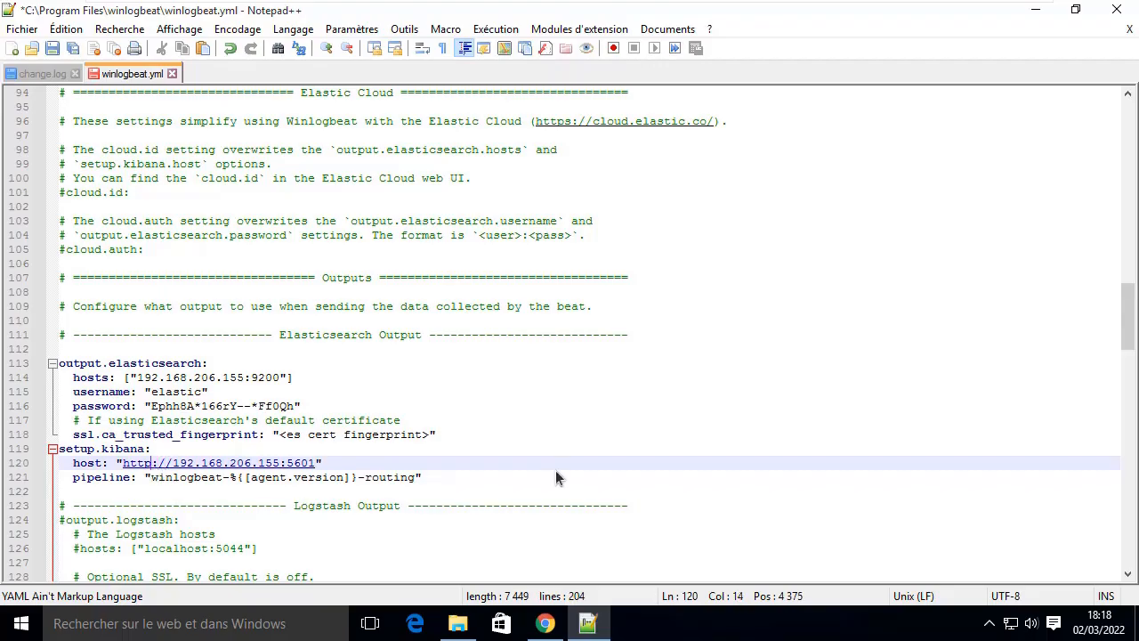
pyautogui.write('s')
pyautogui.hotkey('ctrl', 's')
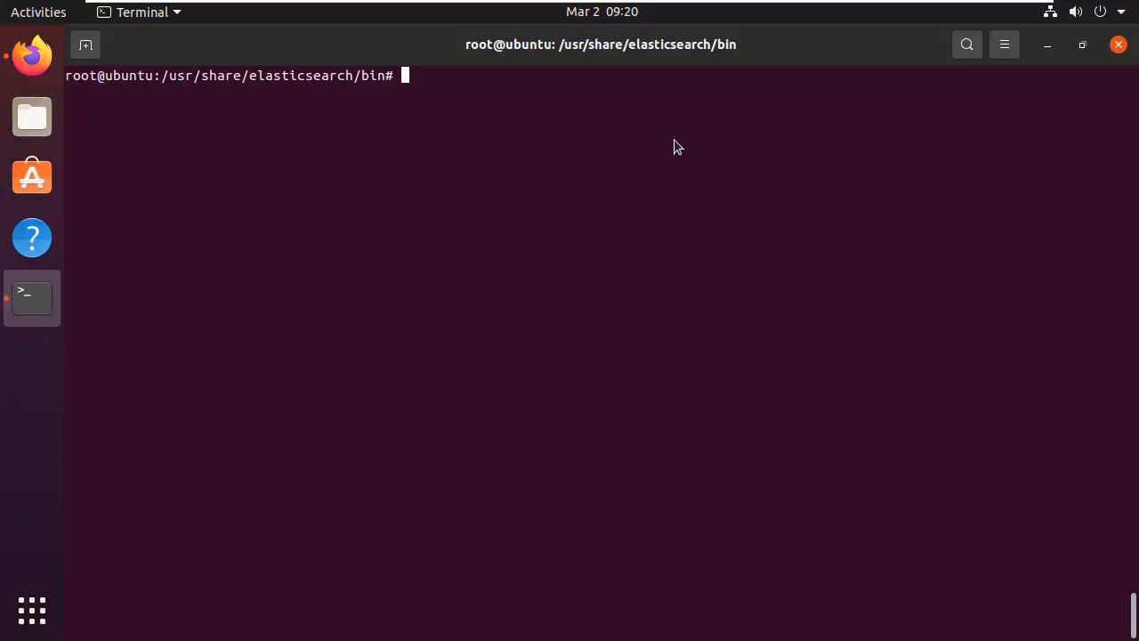
# Step: In the Ubuntu server's terminal, go to /etc/elasticsearch/certs and list the certificate files with ll
pyautogui.write('cd /etc/elasticsearch/')
pyautogui.press('Return')
pyautogui.write('ls')
pyautogui.press('Return')
pyautogui.write('cd cer')
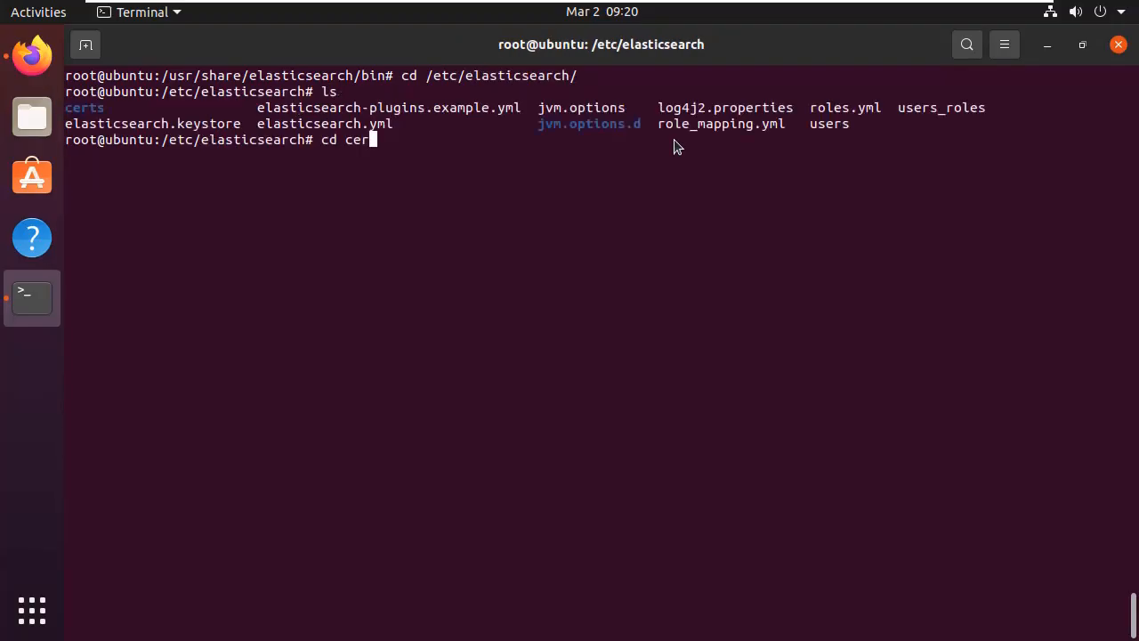
pyautogui.press('Tab')
pyautogui.press('Return')
pyautogui.write('ll')
pyautogui.press('BackSpace')
pyautogui.press('BackSpace')
pyautogui.hotkey('ctrl', 'l')
pyautogui.write('ll')
pyautogui.press('Return')
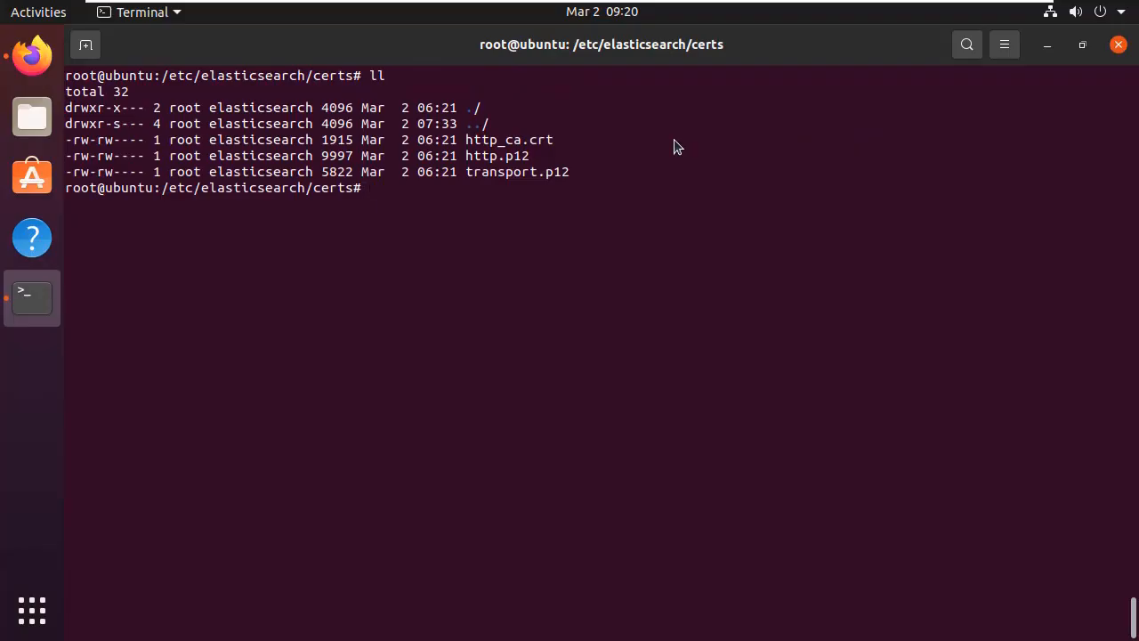
# Step: Run openssl x509 -fingerprint -sha256 -in http_ca.crt to print the certificate's SHA256 fingerprint
pyautogui.write('openssl ')
pyautogui.write('x509 ')
pyautogui.write('-')
pyautogui.write('gin')
pyautogui.write('ger')
pyautogui.press('BackSpace')
pyautogui.press('BackSpace')
pyautogui.press('BackSpace')
pyautogui.press('BackSpace')
pyautogui.press('BackSpace')
pyautogui.press('BackSpace')
pyautogui.write('fingerpri')
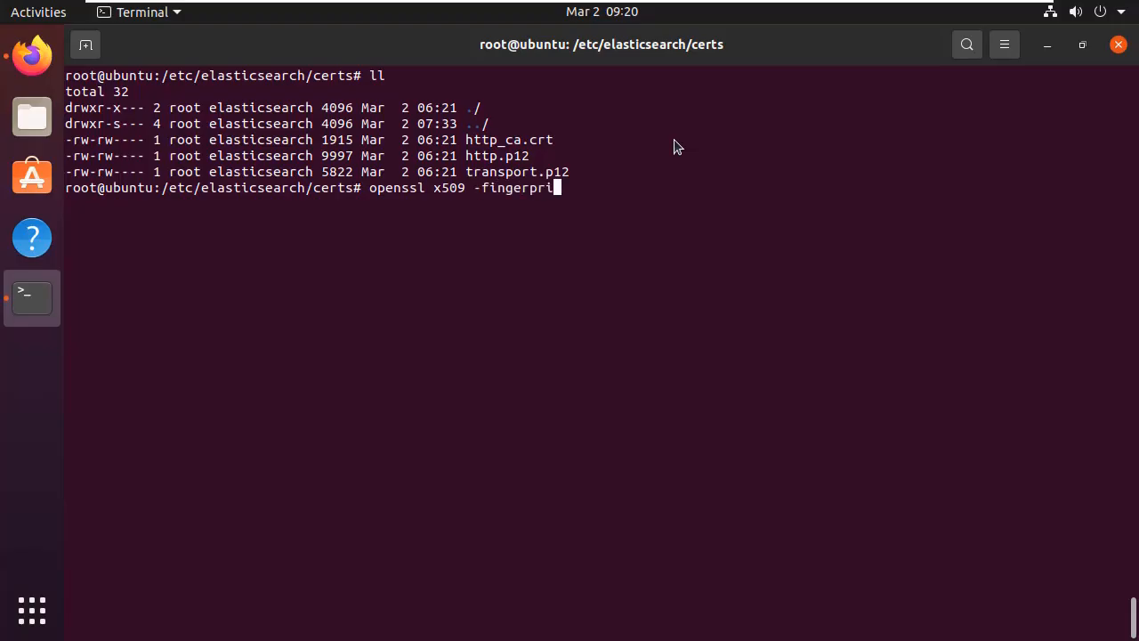
pyautogui.write('nt -sha25')
pyautogui.press('BackSpace')
pyautogui.press('BackSpace')
pyautogui.write('256 -')
pyautogui.write('in ')
pyautogui.write('jtt')
pyautogui.press('BackSpace')
pyautogui.press('BackSpace')
pyautogui.press('BackSpace')
pyautogui.write('http')
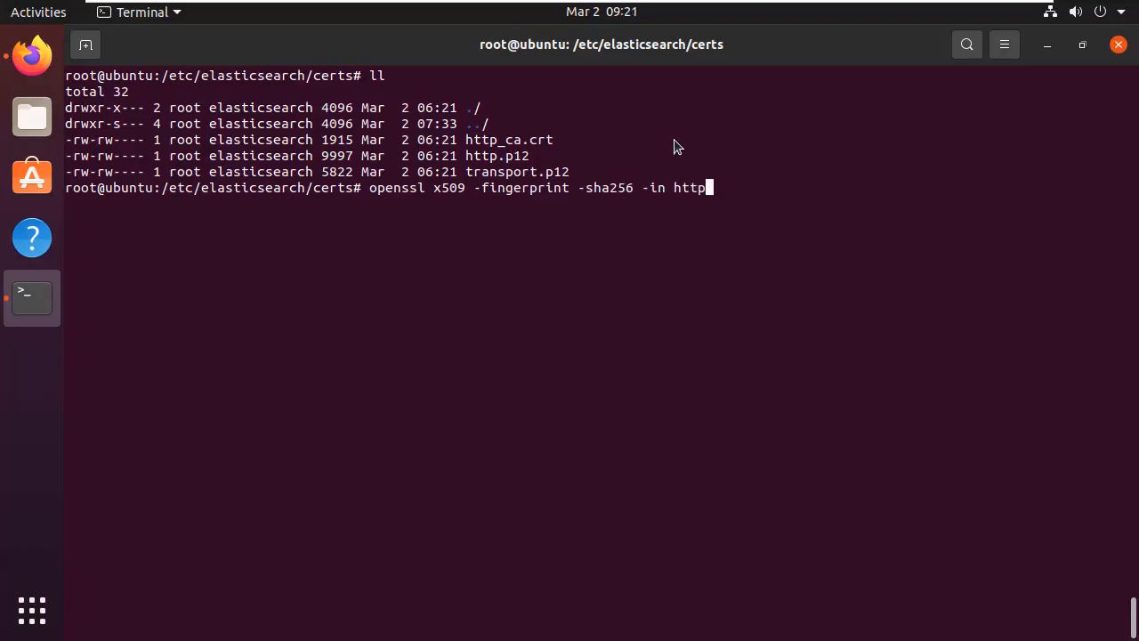
pyautogui.write('_')
pyautogui.press('Tab')
pyautogui.press('Return')
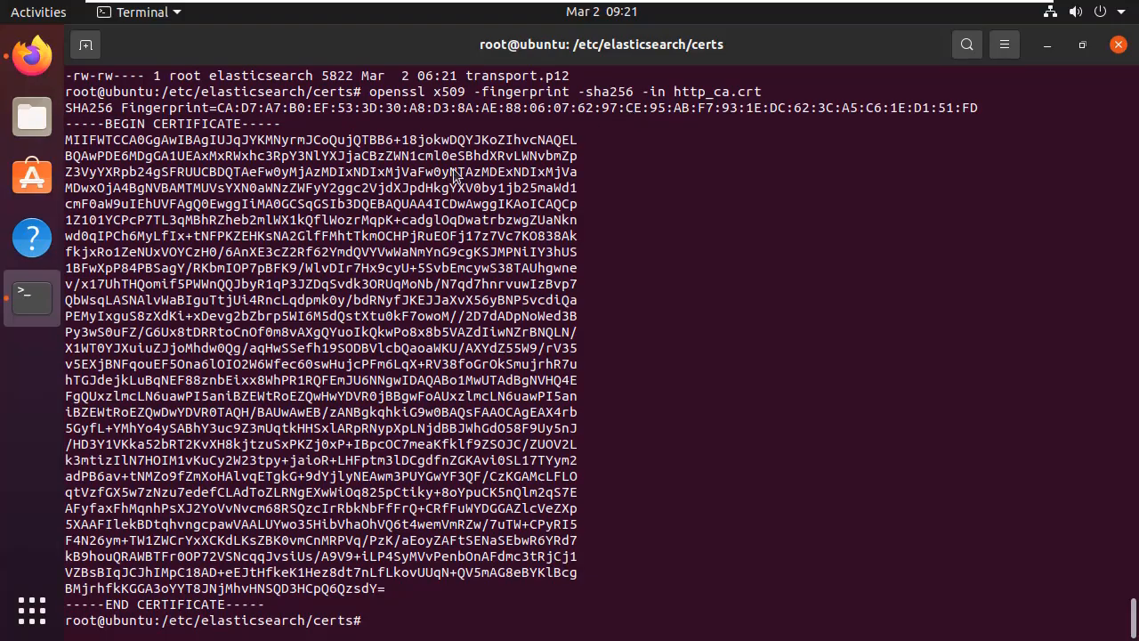
# Step: Copy the SHA256 fingerprint and paste it over the <es cert fingerprint> placeholder in winlogbeat.yml in the Windows VM
pyautogui.moveTo(973, 111); pyautogui.dragTo(218, 113)
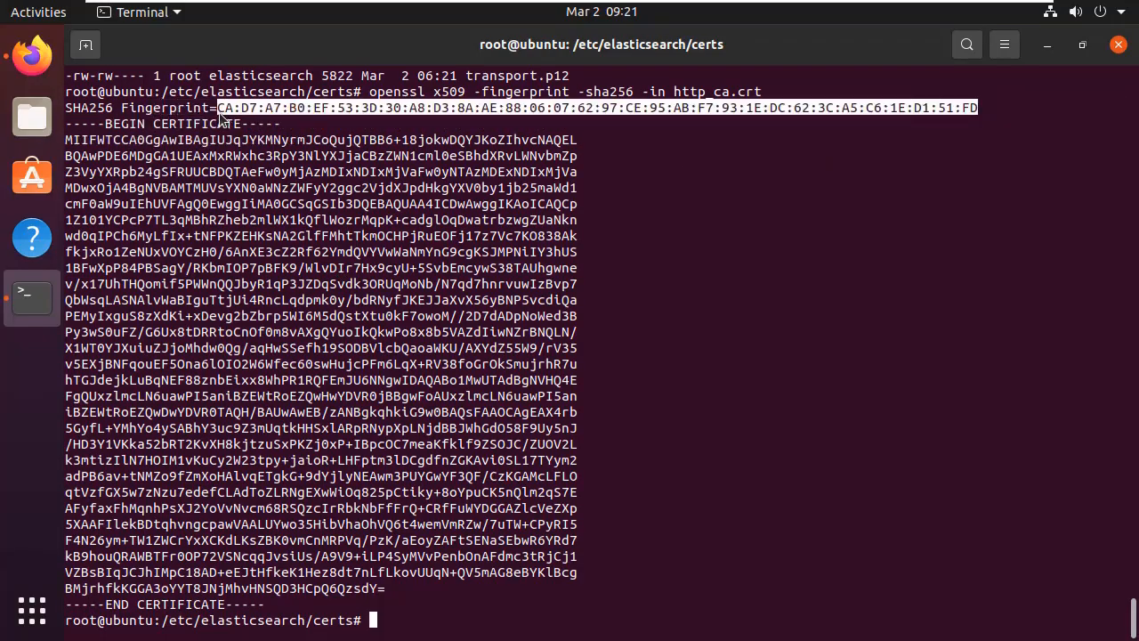
pyautogui.rightClick(217, 113)
pyautogui.click(264, 150)
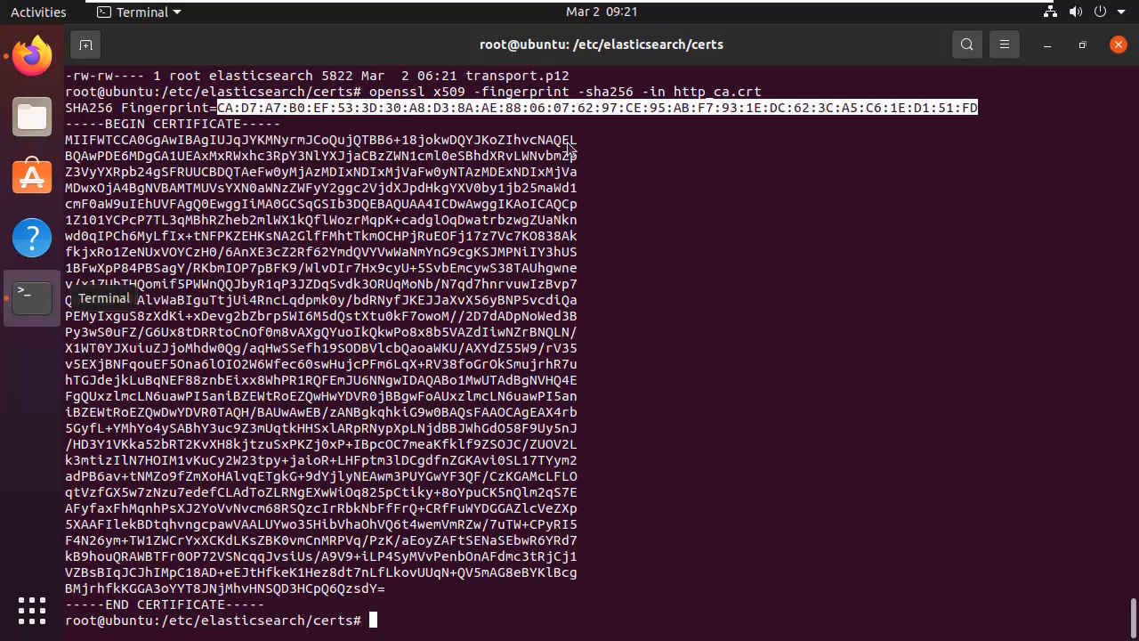
pyautogui.click(885, 12)
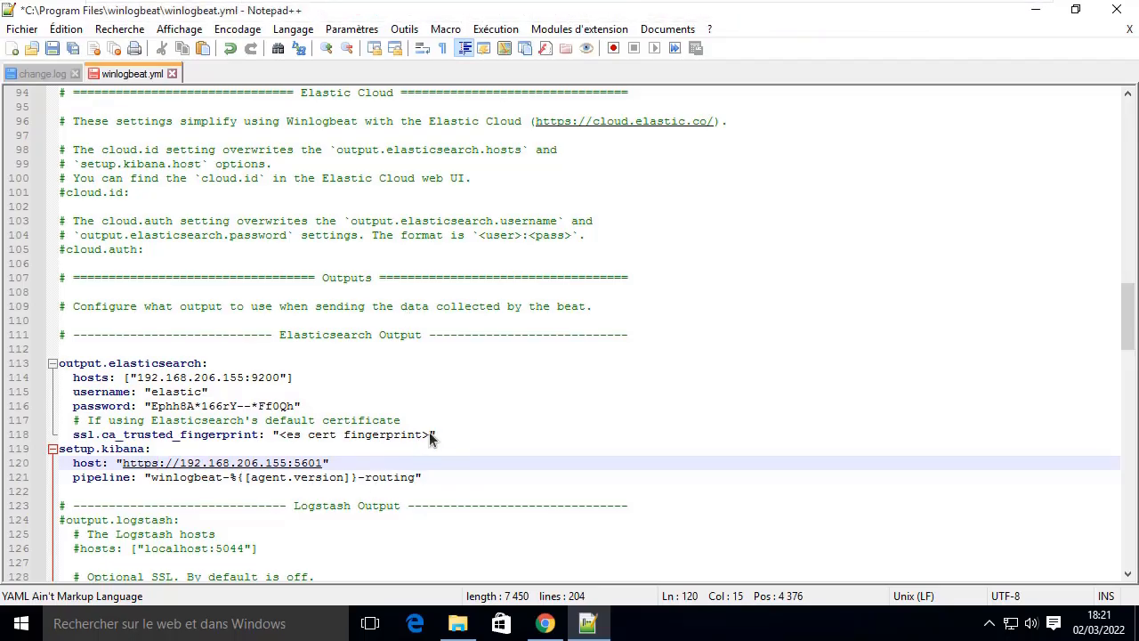
pyautogui.moveTo(431, 438); pyautogui.dragTo(280, 435)
pyautogui.hotkey('ctrl', 'v')
# Step: Remove the colons between the byte pairs of the ssl.ca_trusted_fingerprint value
pyautogui.click(299, 436)
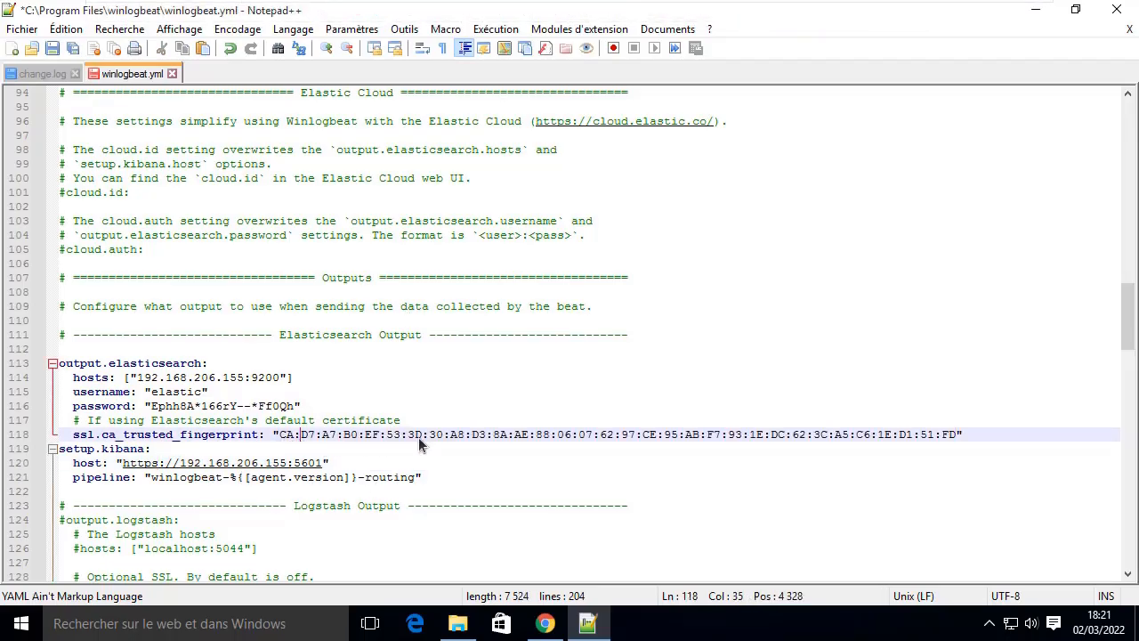
pyautogui.press('BackSpace')
pyautogui.press('BackSpace')
pyautogui.press('Right')
pyautogui.press('Right')
pyautogui.press('Right')
pyautogui.press('BackSpace')
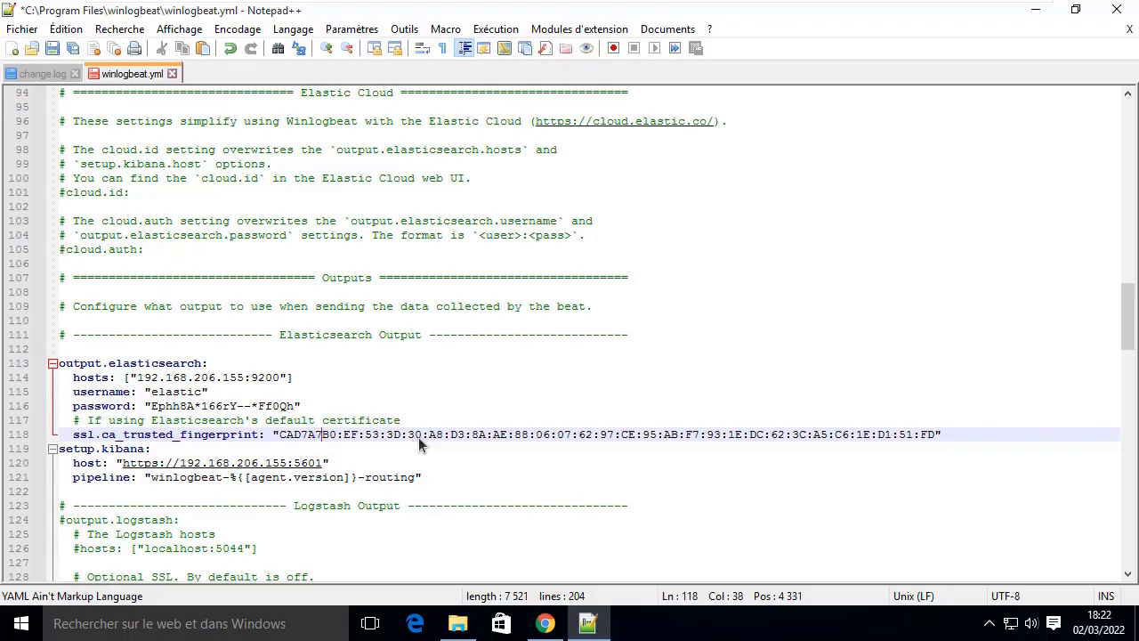
pyautogui.press('BackSpace')
pyautogui.press('Right')
pyautogui.press('Right')
pyautogui.press('Right')
pyautogui.press('BackSpace')
pyautogui.press('Right')
pyautogui.press('Right')
pyautogui.press('Right')
pyautogui.press('BackSpace')
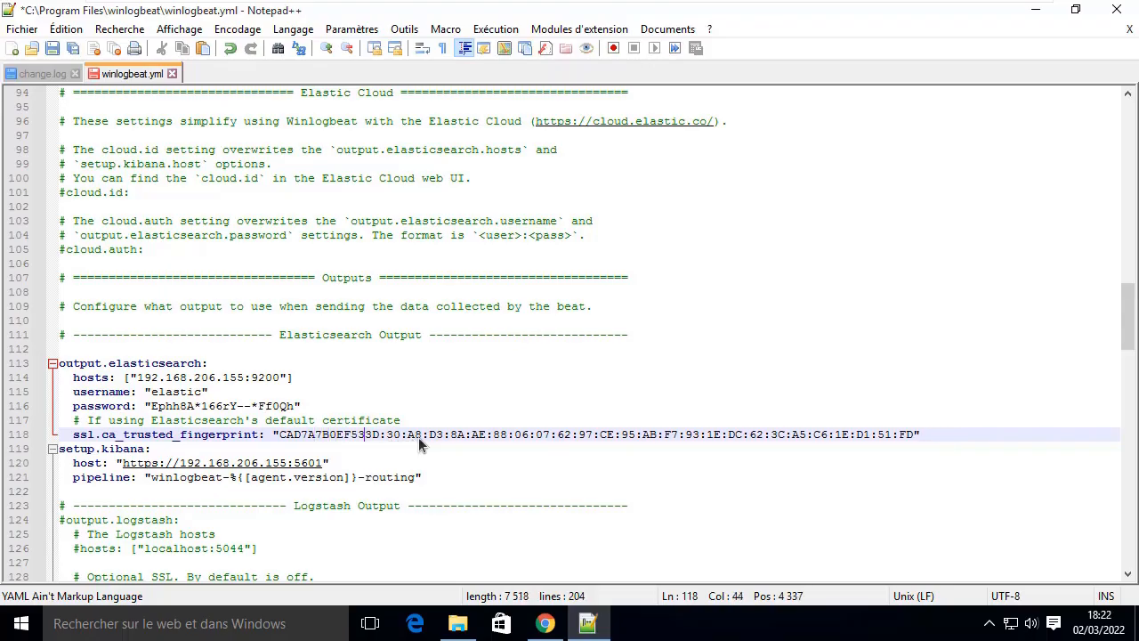
pyautogui.press('Right')
pyautogui.press('Right')
pyautogui.press('BackSpace')
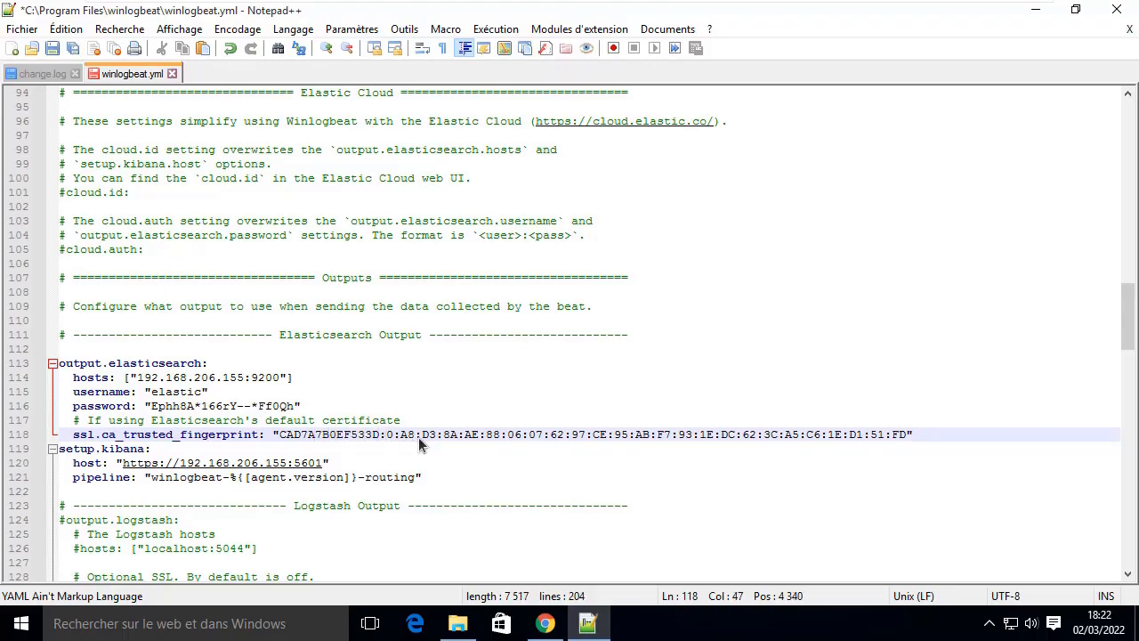
pyautogui.write('3')
pyautogui.press('Left')
pyautogui.press('BackSpace')
pyautogui.press('Right')
pyautogui.press('Right')
pyautogui.press('Right')
pyautogui.press('BackSpace')
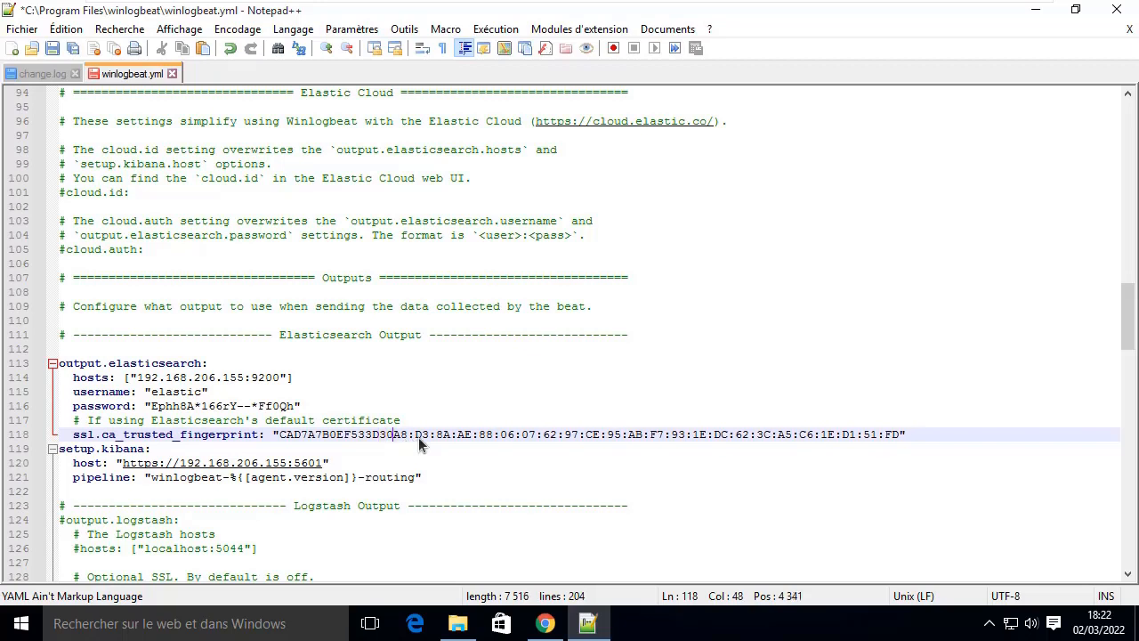
pyautogui.press('BackSpace')
pyautogui.press('BackSpace')
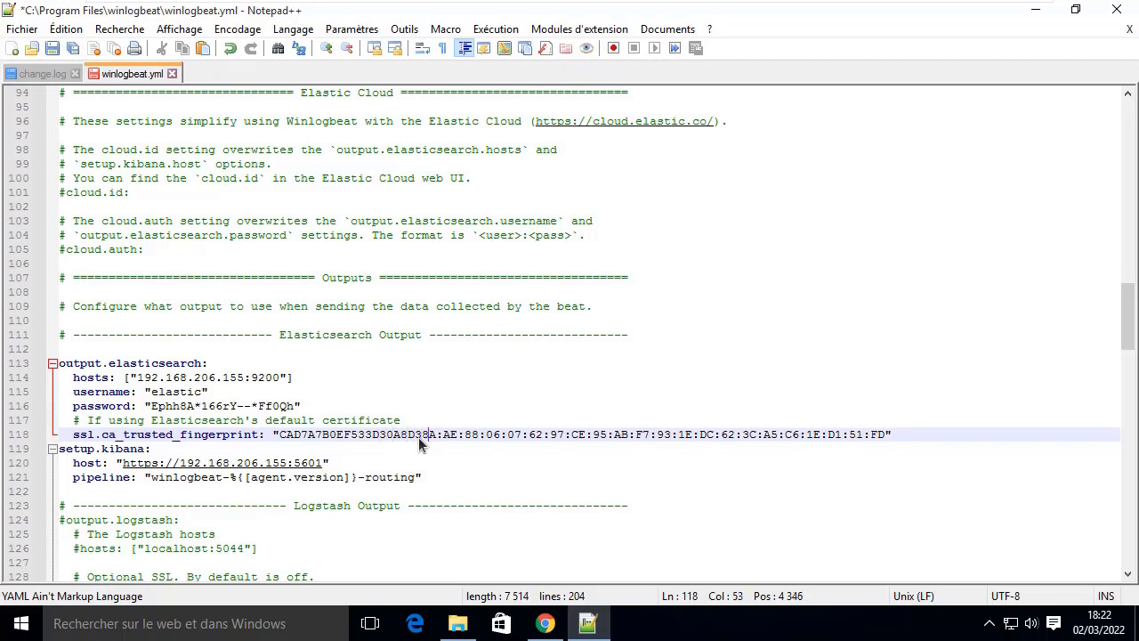
pyautogui.press('Right')
pyautogui.press('Right')
pyautogui.press('Right')
pyautogui.press('BackSpace')
pyautogui.press('Right')
pyautogui.press('Right')
pyautogui.press('BackSpace')
pyautogui.press('Right')
pyautogui.press('Right')
pyautogui.press('Right')
pyautogui.press('BackSpace')
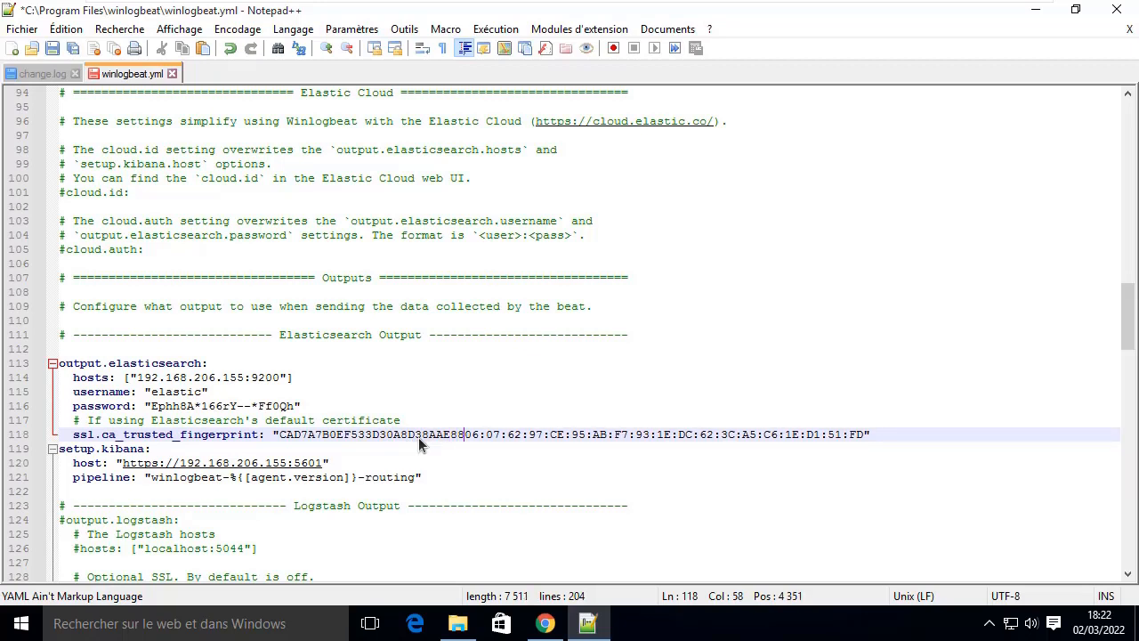
pyautogui.press('BackSpace')
pyautogui.press('Right')
pyautogui.press('Right')
pyautogui.press('Right')
pyautogui.press('BackSpace')
pyautogui.press('Right')
pyautogui.press('Right')
pyautogui.press('Right')
pyautogui.press('BackSpace')
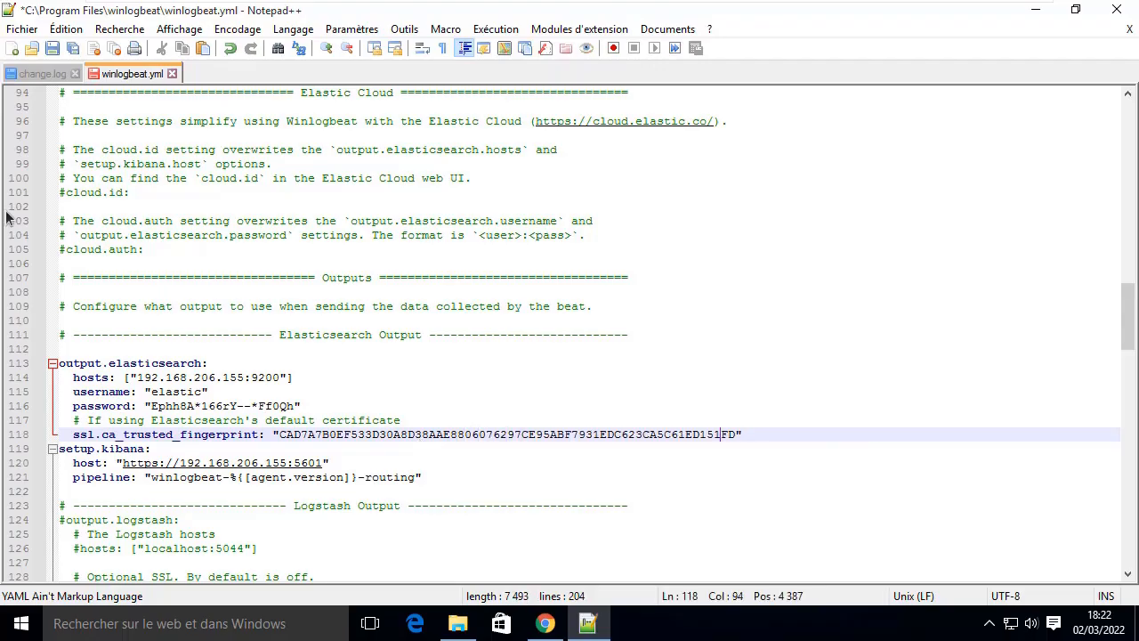
# Step: Select the whole file content and try to save all modified documents
pyautogui.click(647, 365)
pyautogui.hotkey('ctrl', 'a')
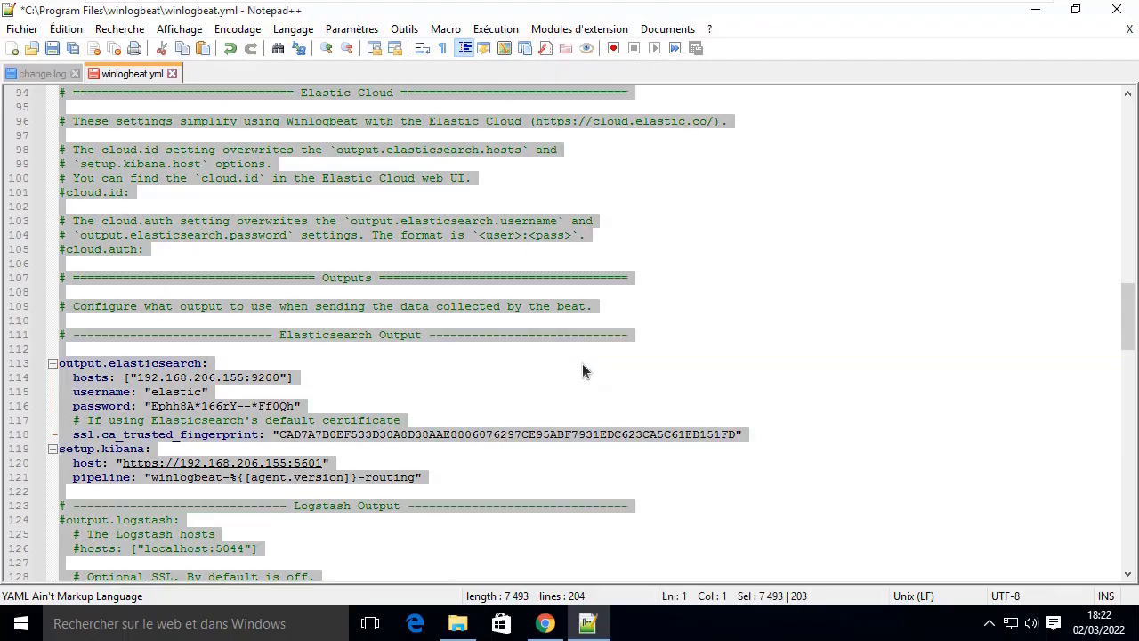
pyautogui.hotkey('ctrl', 'shift', 's')
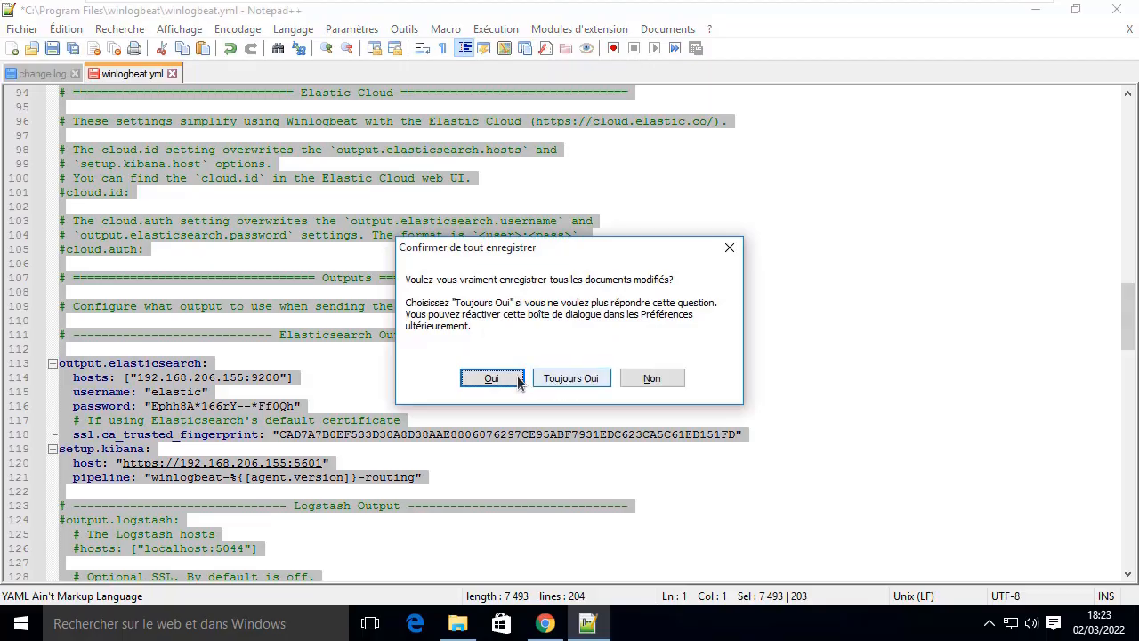
pyautogui.click(492, 379)
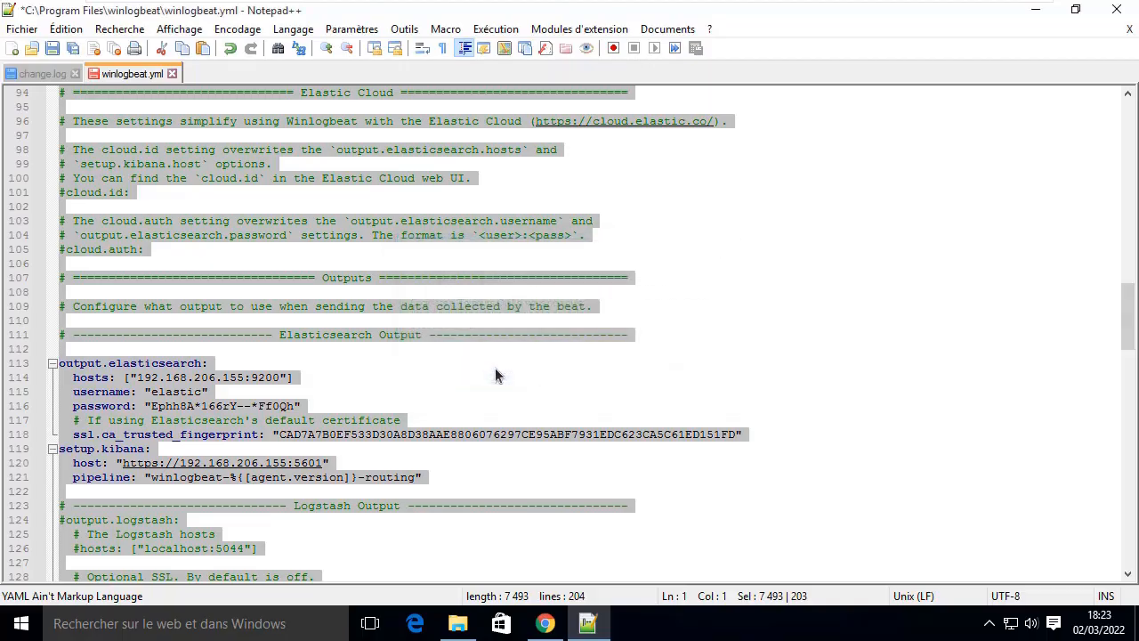
# Step: Save the edited configuration as winlogbeat.yml in the Bureau (desktop) folder
pyautogui.click(23, 29)
pyautogui.click(89, 186)
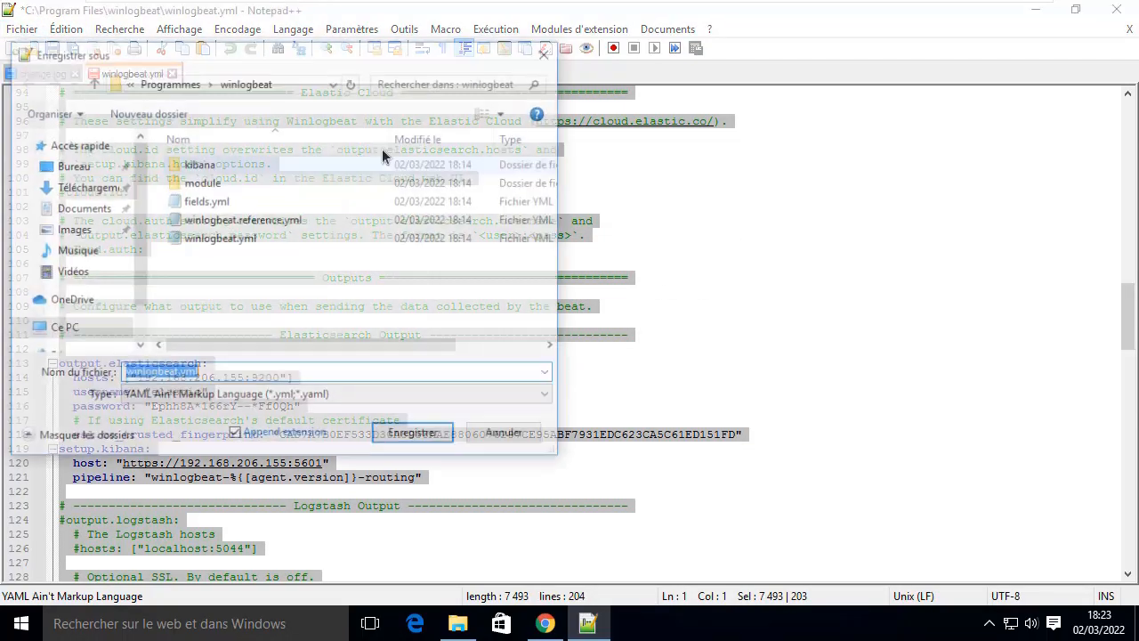
pyautogui.click(92, 172)
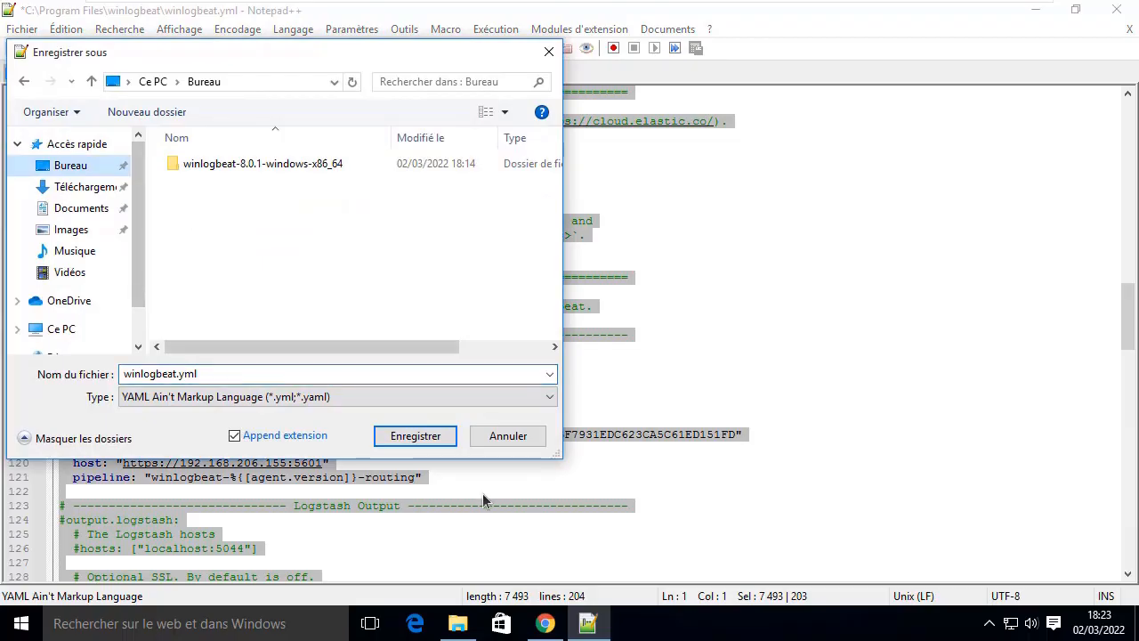
pyautogui.click(414, 436)
# Step: Copy winlogbeat.yml from the desktop into C:\Programmes\winlogbeat, replacing the existing file and granting administrator permission
pyautogui.click(1036, 10)
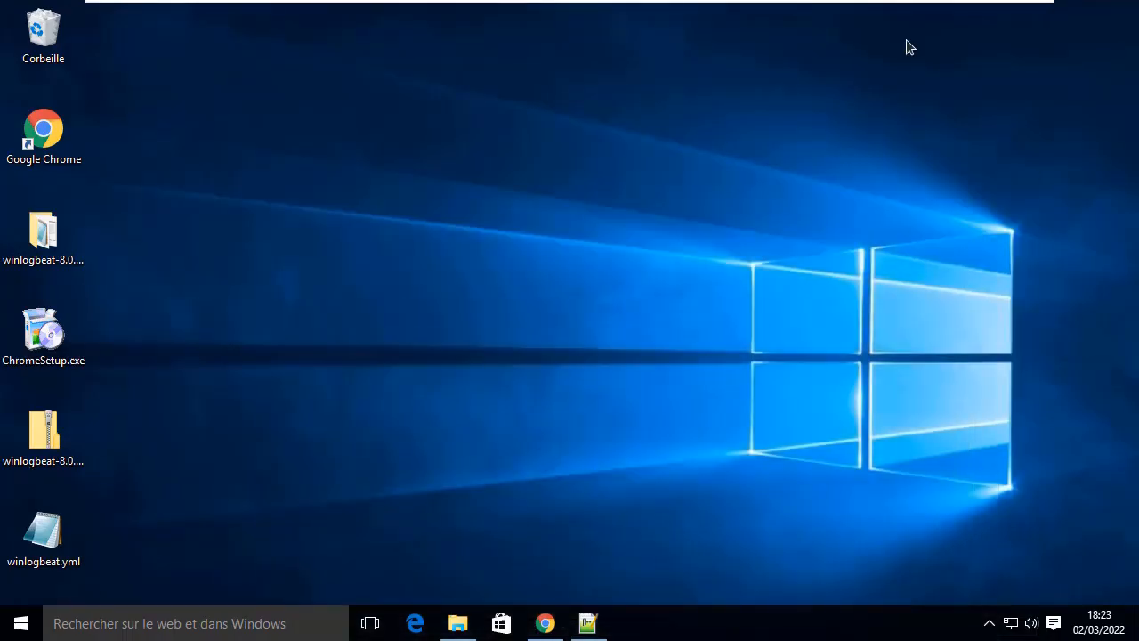
pyautogui.click(458, 623)
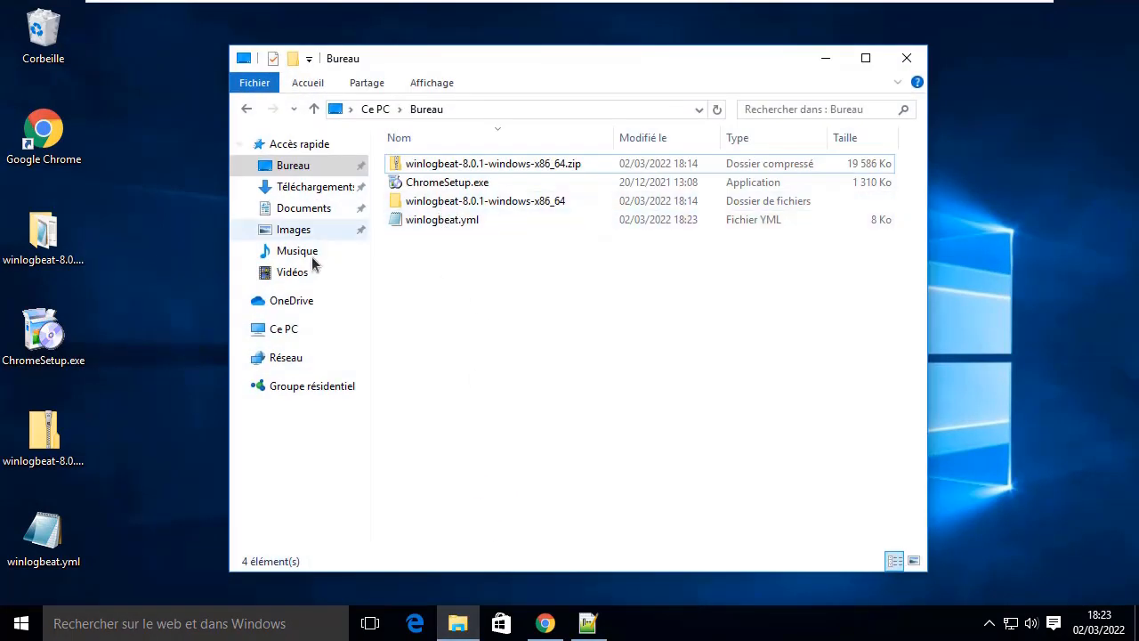
pyautogui.click(285, 330)
pyautogui.doubleClick(434, 335)
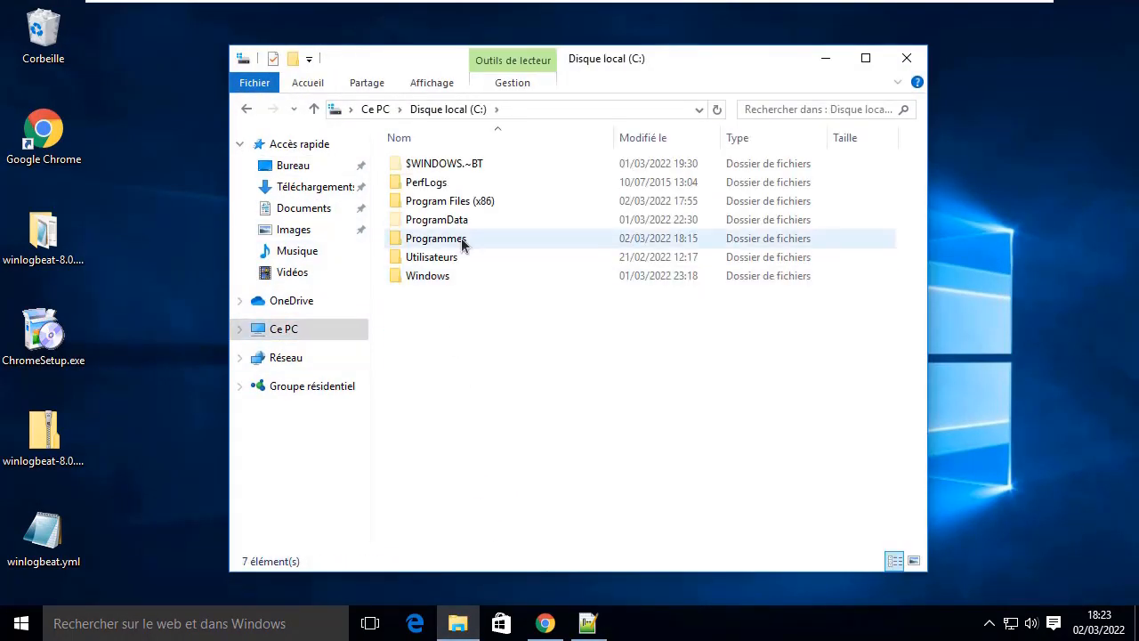
pyautogui.doubleClick(463, 240)
pyautogui.rightClick(429, 515)
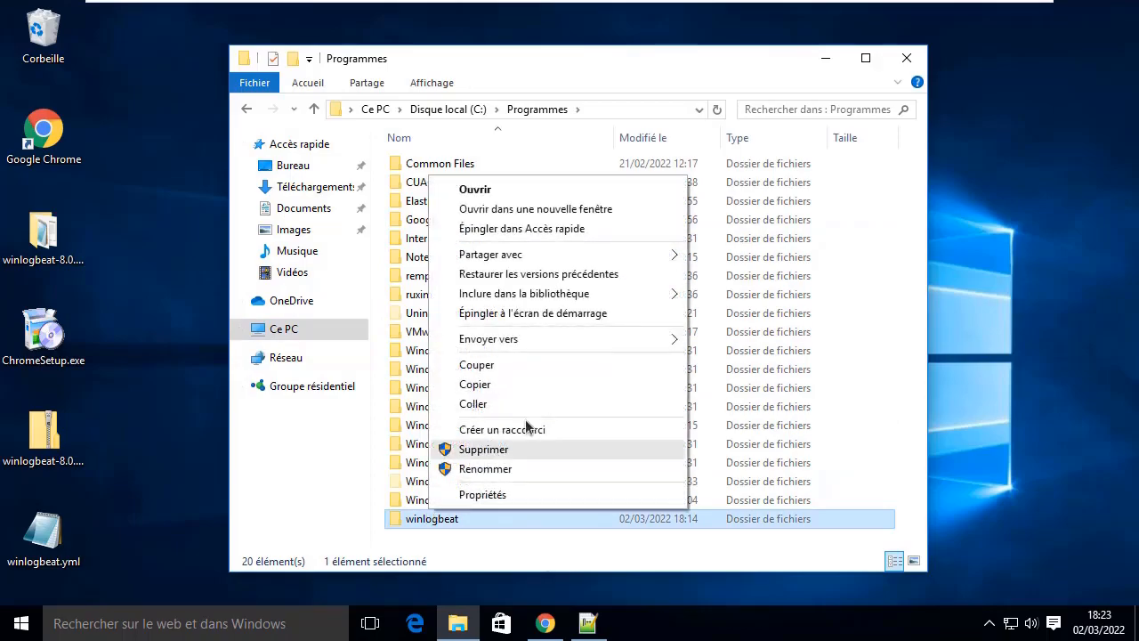
pyautogui.click(497, 187)
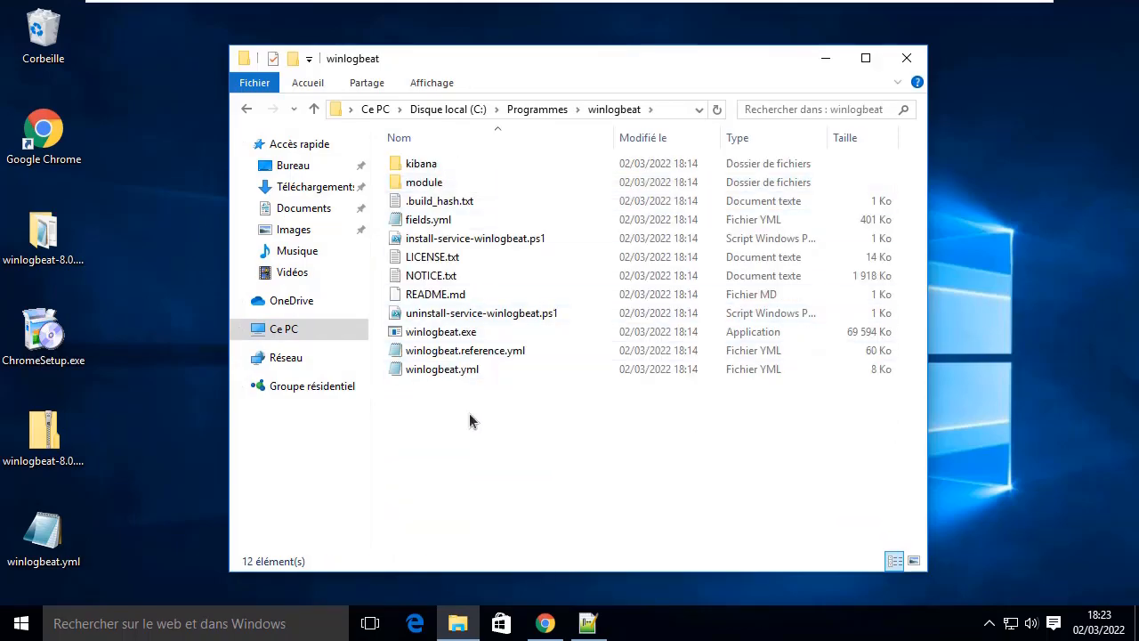
pyautogui.hotkey('ctrl', 'v')
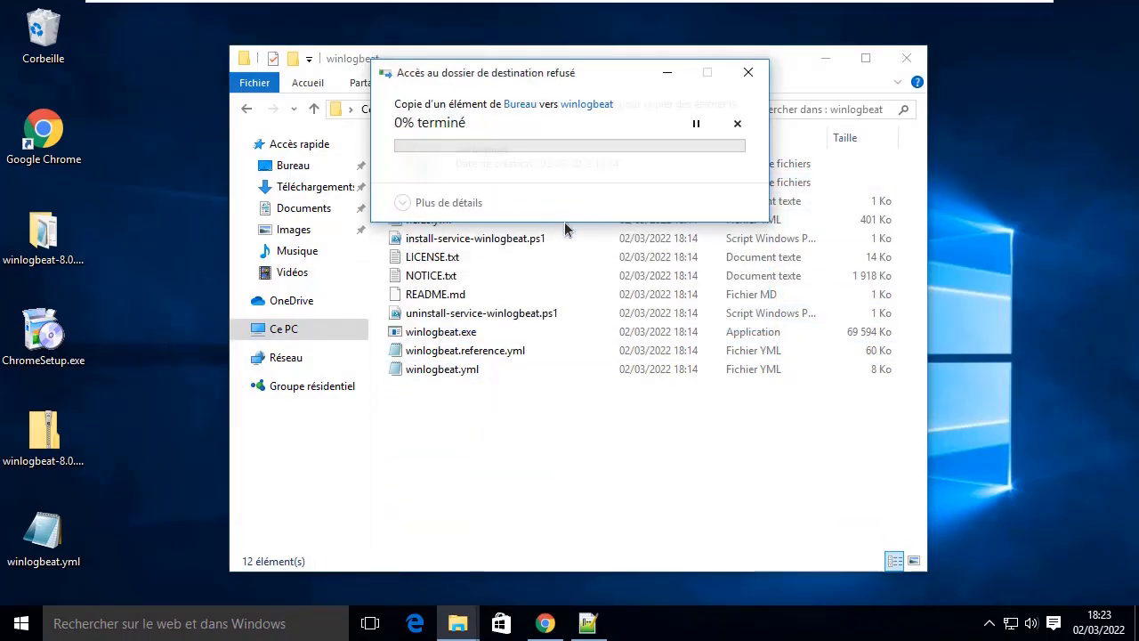
pyautogui.click(550, 211)
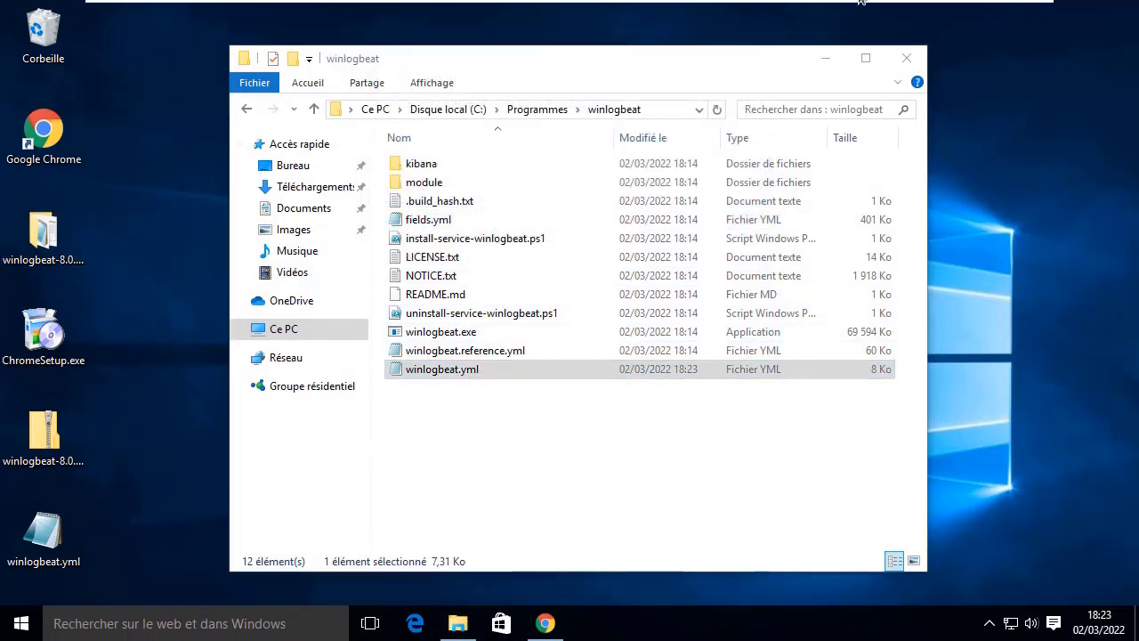
# Step: Switch to Firefox in the Ubuntu VM and select the winlogbeat.exe setup and Start-Service winlogbeat commands under Start Winlogbeat
pyautogui.moveTo(864, 4)
pyautogui.click(733, 13)
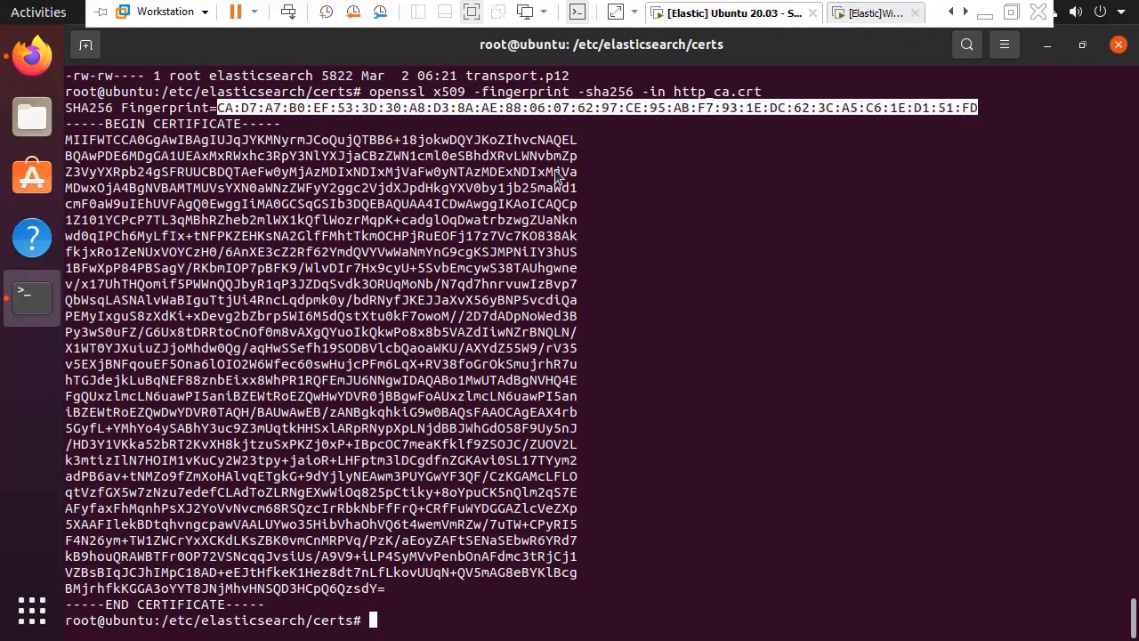
pyautogui.click(617, 121)
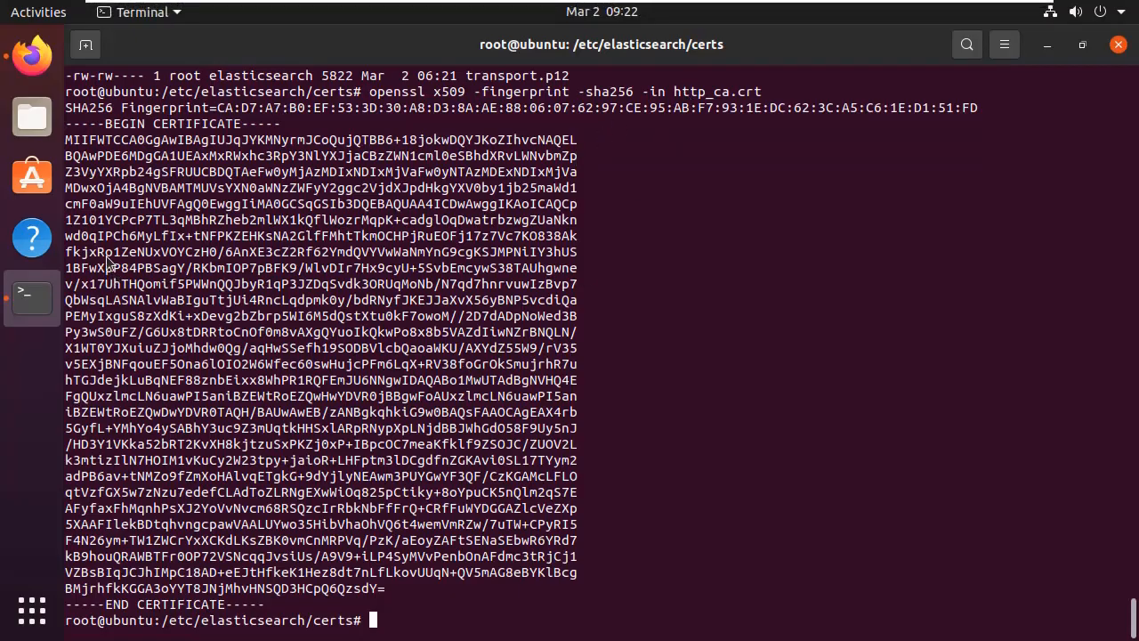
pyautogui.click(32, 55)
pyautogui.scroll(-3, 382, 368)
pyautogui.scroll(-4, 376, 368)
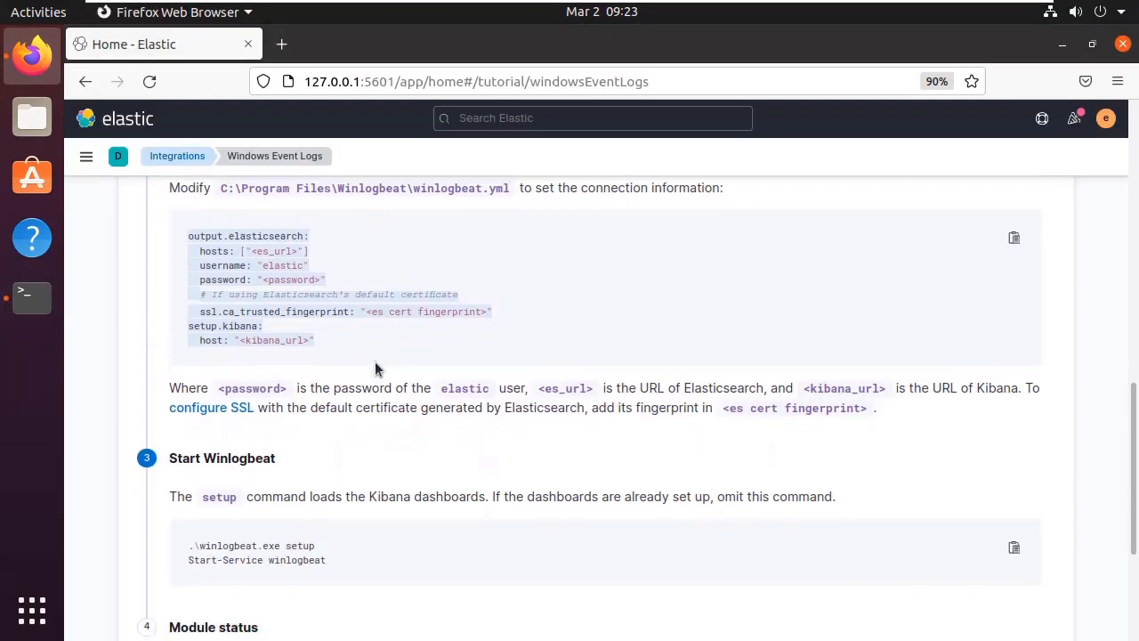
pyautogui.moveTo(203, 460); pyautogui.dragTo(334, 471)
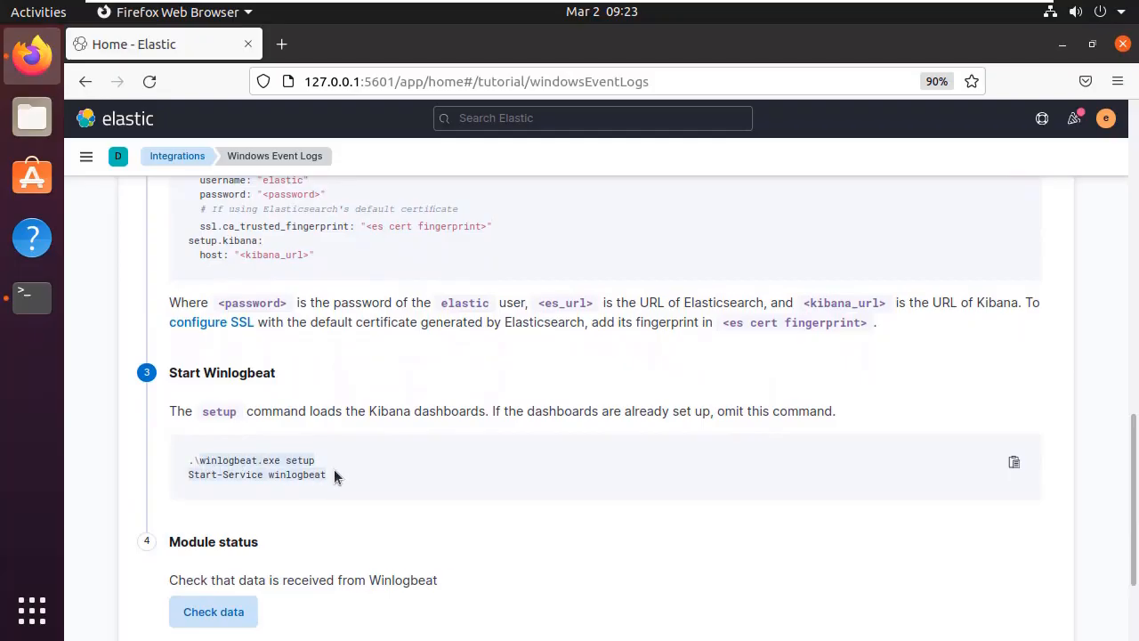
# Step: Review the commands for installing Winlogbeat as a Windows service in the Windows Event Logs instructions
pyautogui.click(334, 471)
pyautogui.scroll(4, 315, 460)
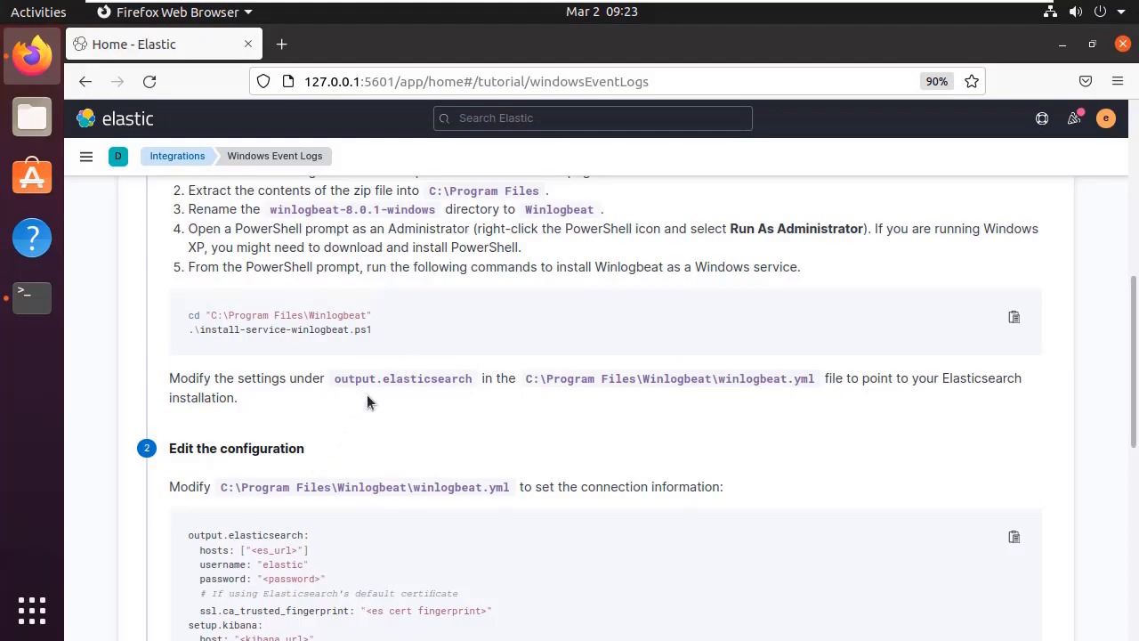
pyautogui.scroll(-3, 369, 400)
pyautogui.scroll(3, 338, 376)
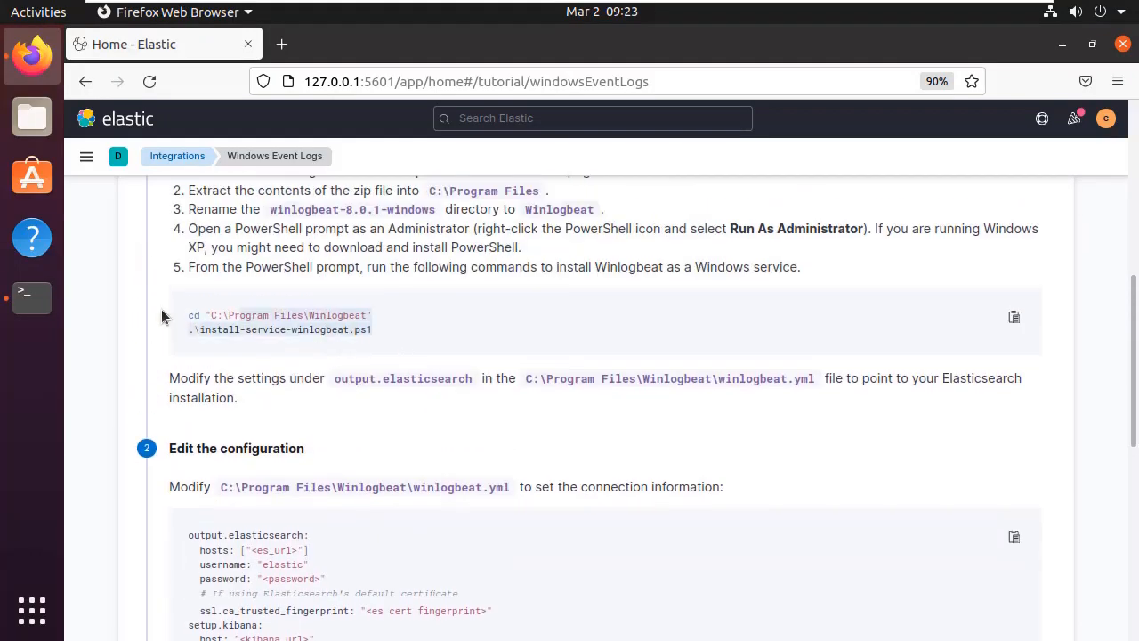
pyautogui.moveTo(161, 310); pyautogui.dragTo(183, 310)
pyautogui.click(645, 345)
# Step: Switch to the Windows VM and open PowerShell as administrator in the winlogbeat folder
pyautogui.moveTo(780, 3)
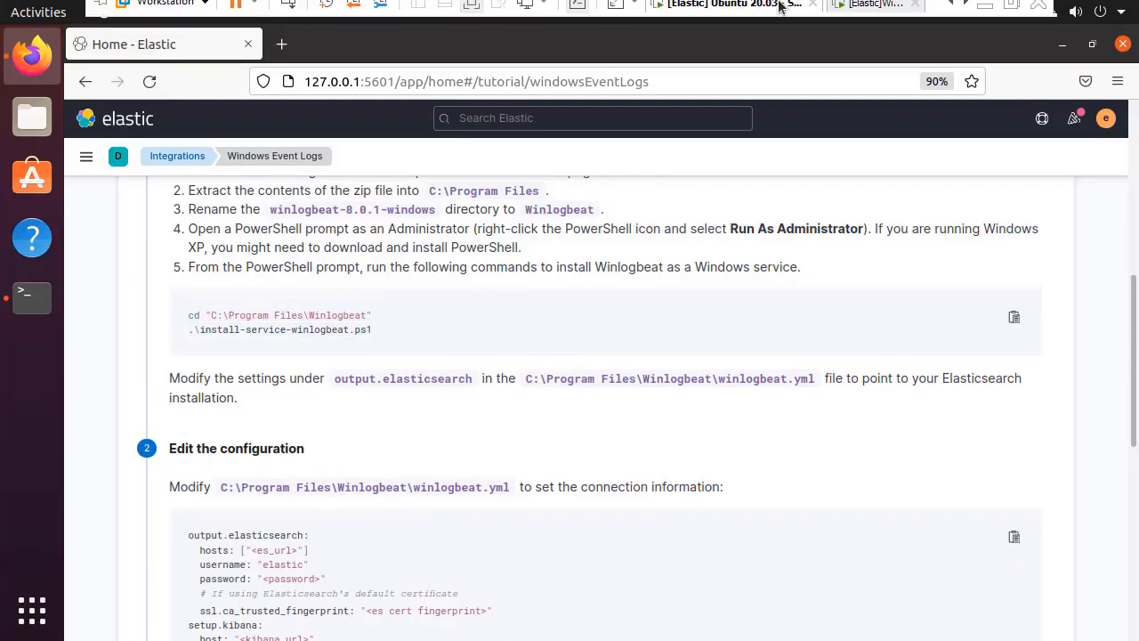
pyautogui.click(841, 9)
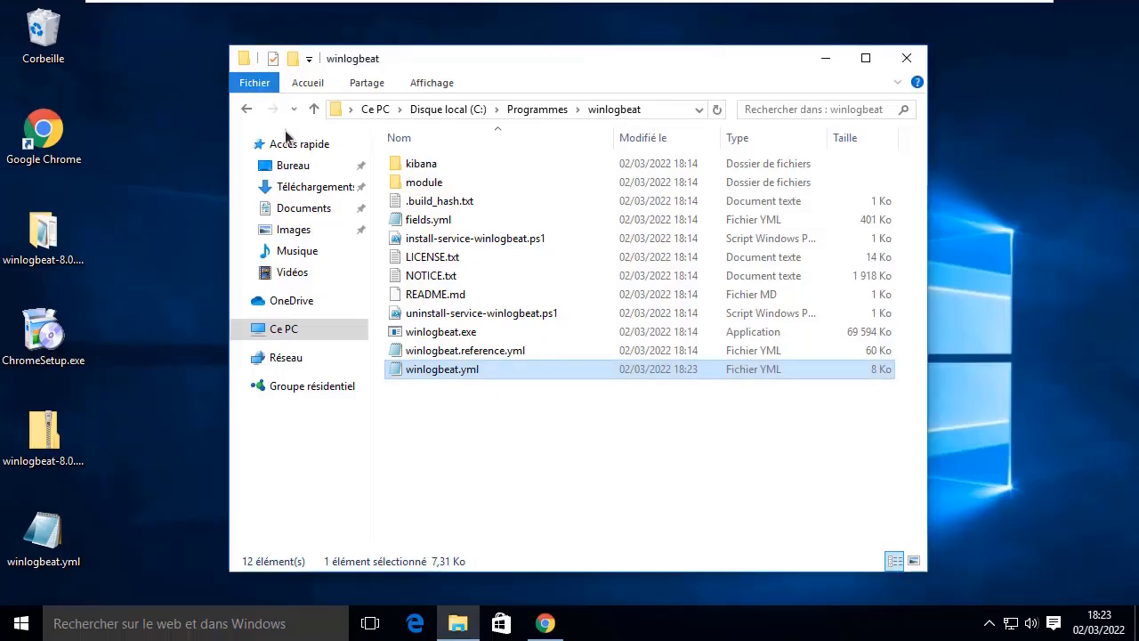
pyautogui.click(254, 82)
pyautogui.moveTo(347, 190)
pyautogui.click(569, 156)
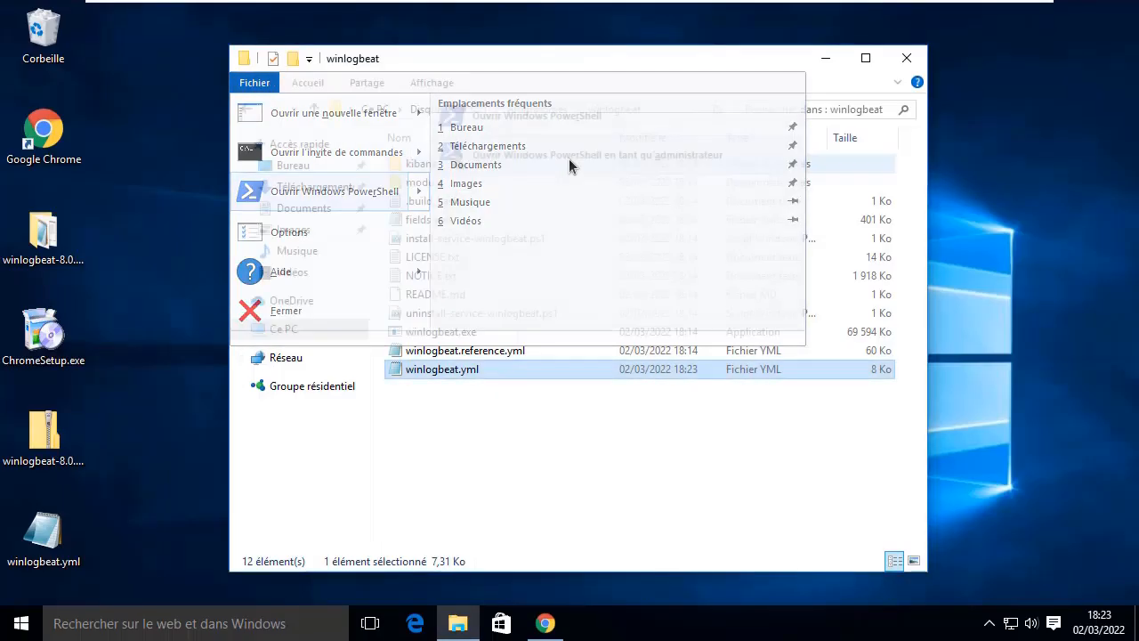
pyautogui.click(653, 342)
# Step: Try to run the .\install-service-winlogbeat.ps1 script from the winlogbeat folder
pyautogui.write('.\\install-service-winlogbeat.ps1')
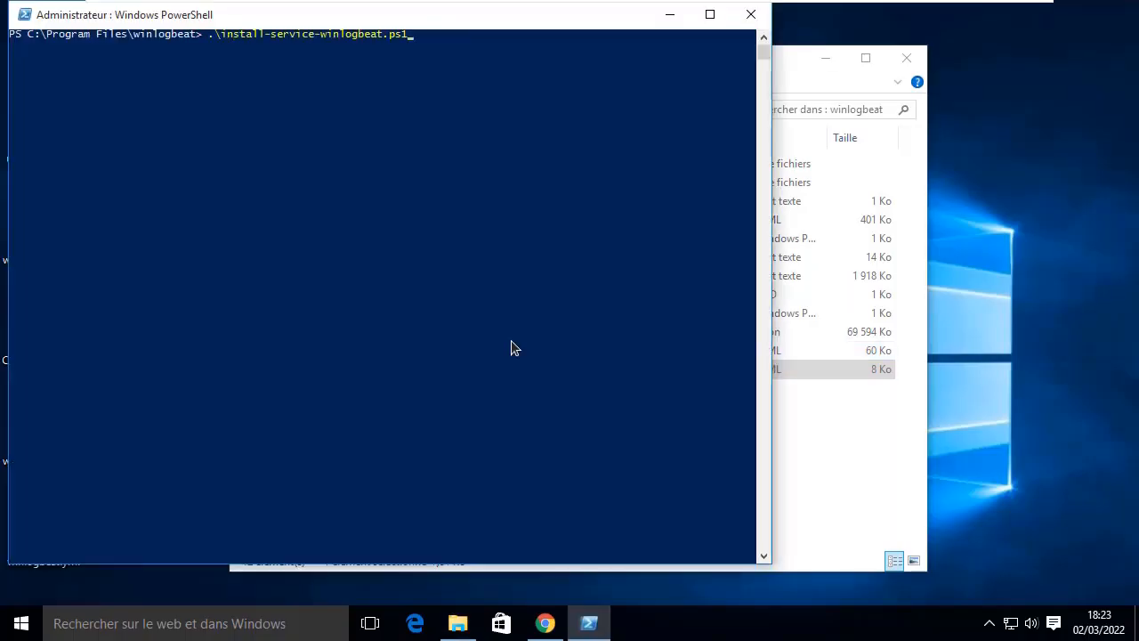
pyautogui.press('Return')
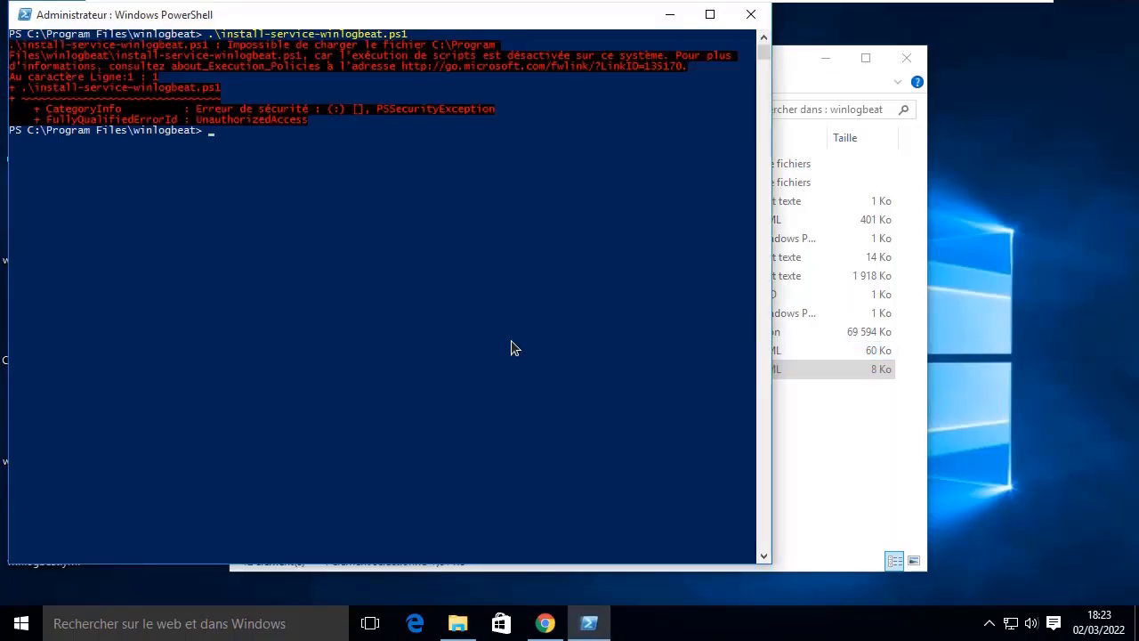
# Step: Enter a command that launches PowerShell with the execution policy bypassed (-ep bypass)
pyautogui.write('powercfg.cpl')
pyautogui.press('Tab')
pyautogui.write('-ep bypas')
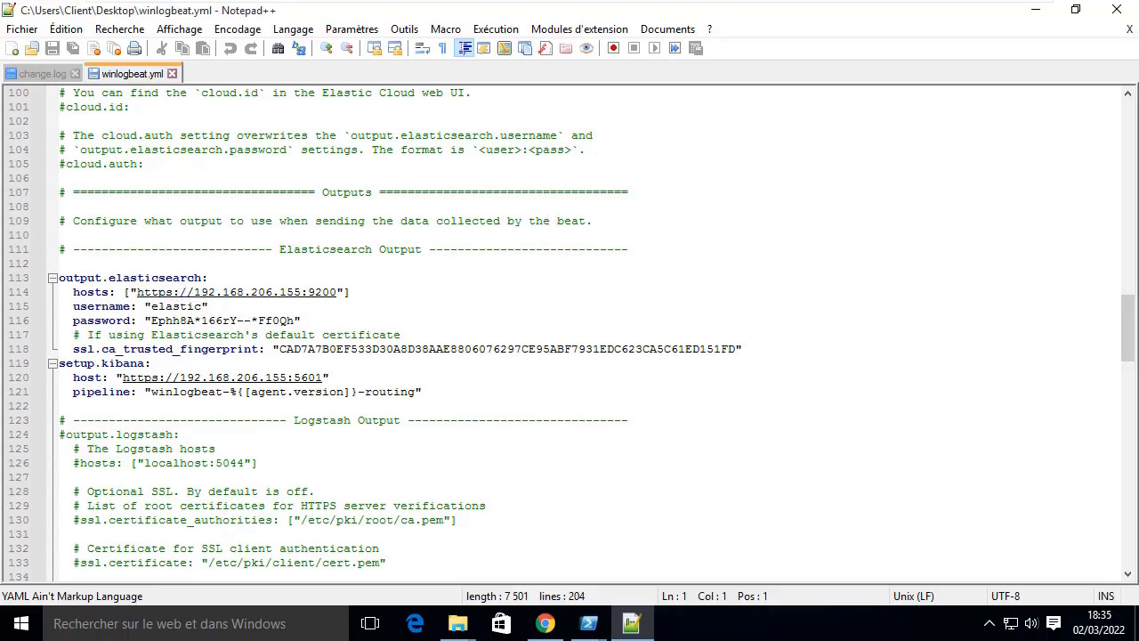
# Step: Return to the administrator PowerShell and run .\winlogbeat.exe -e
pyautogui.click(588, 623)
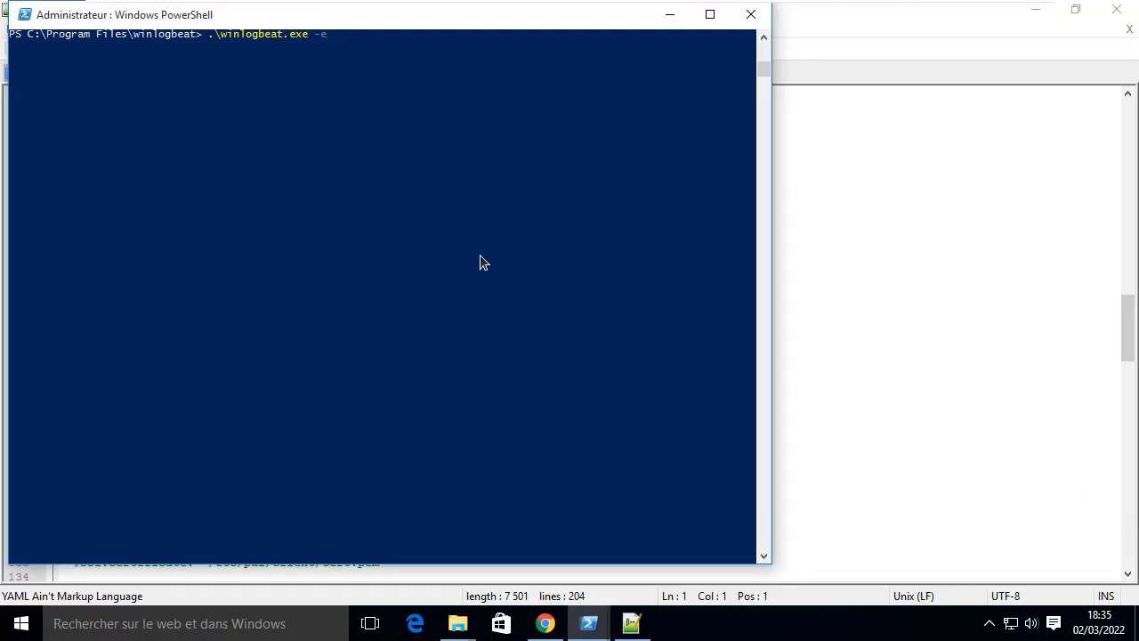
pyautogui.press('Return')
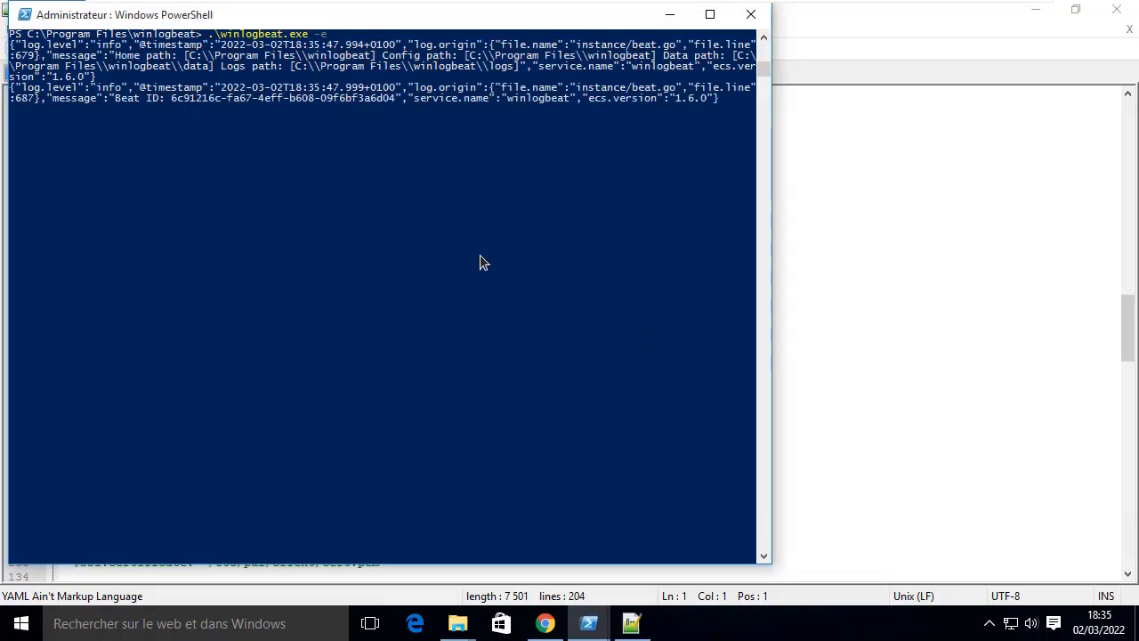
# Step: Switch to the Ubuntu server VM and unlock its session with the account password
pyautogui.moveTo(854, 7)
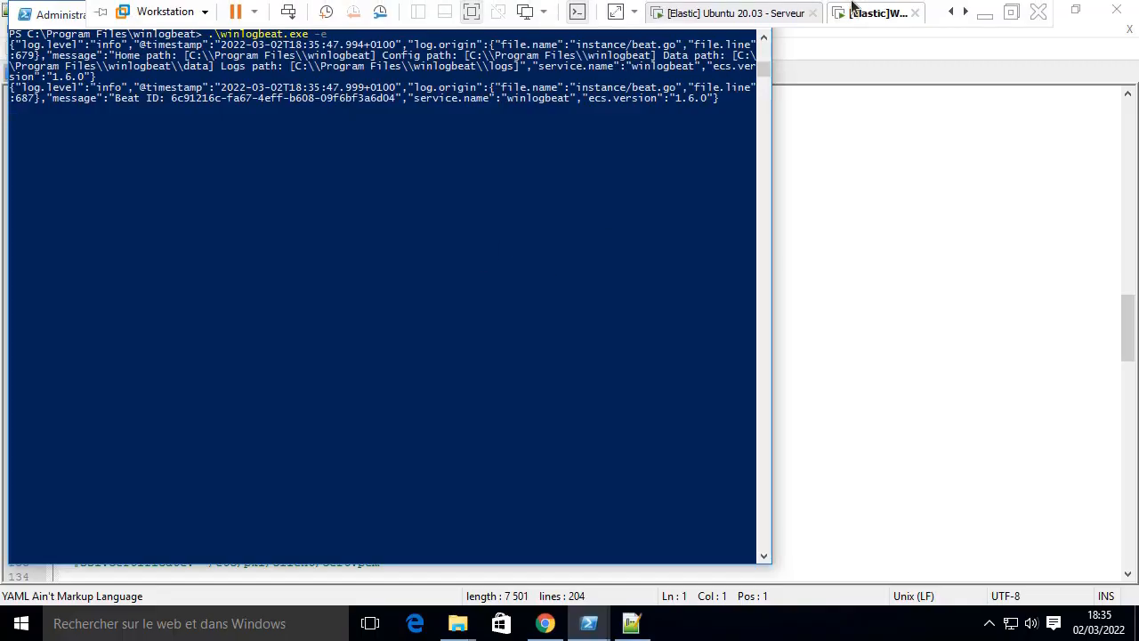
pyautogui.click(737, 12)
pyautogui.click(614, 232)
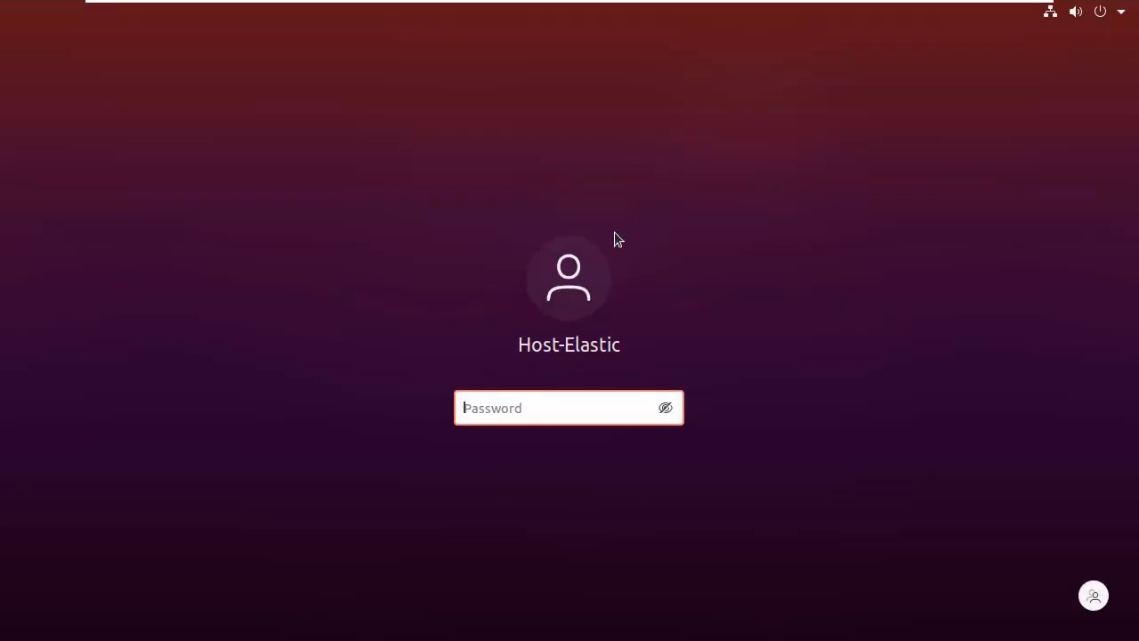
pyautogui.write('•••••••')
pyautogui.press('Return')
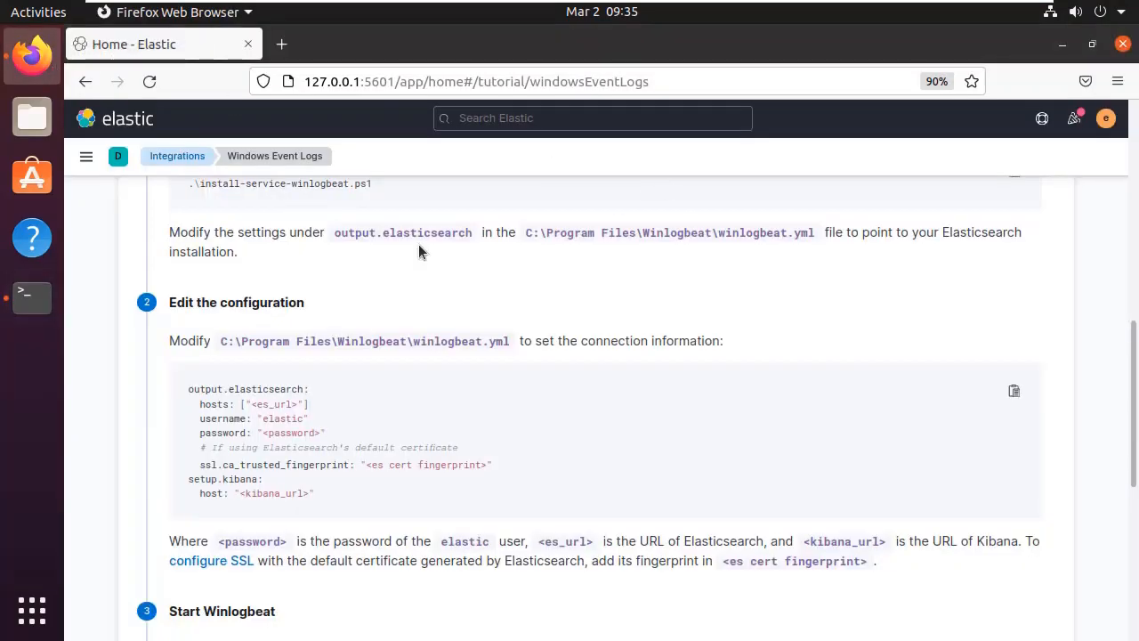
# Step: Check that data is received from Winlogbeat under Module status and open the SIEM App
pyautogui.scroll(-5, 256, 495)
pyautogui.click(224, 415)
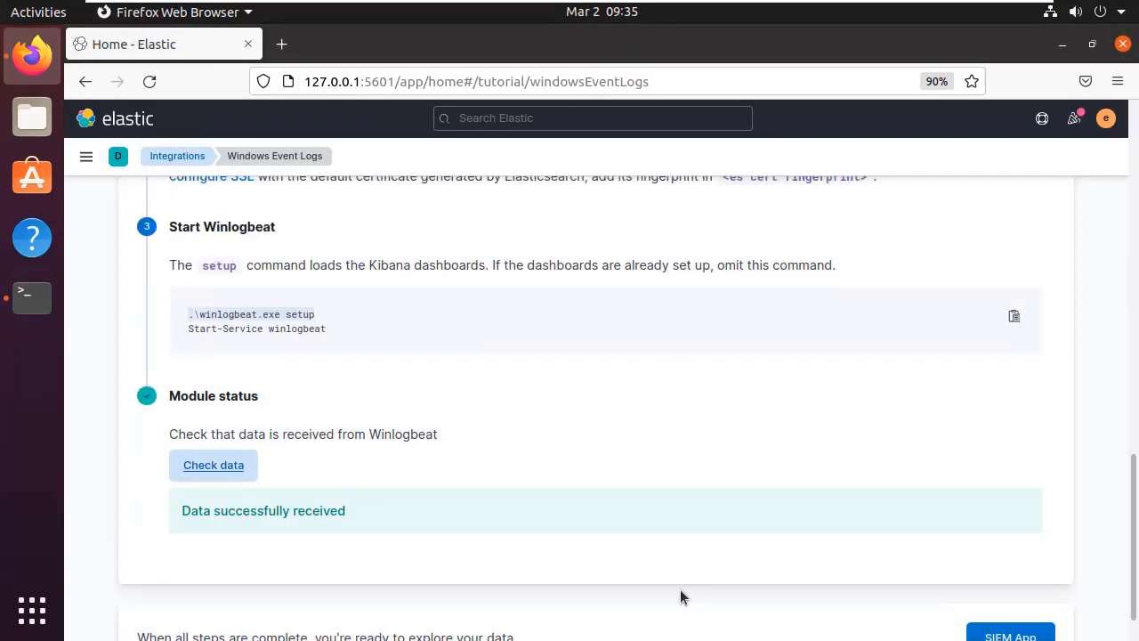
pyautogui.scroll(-1, 750, 550)
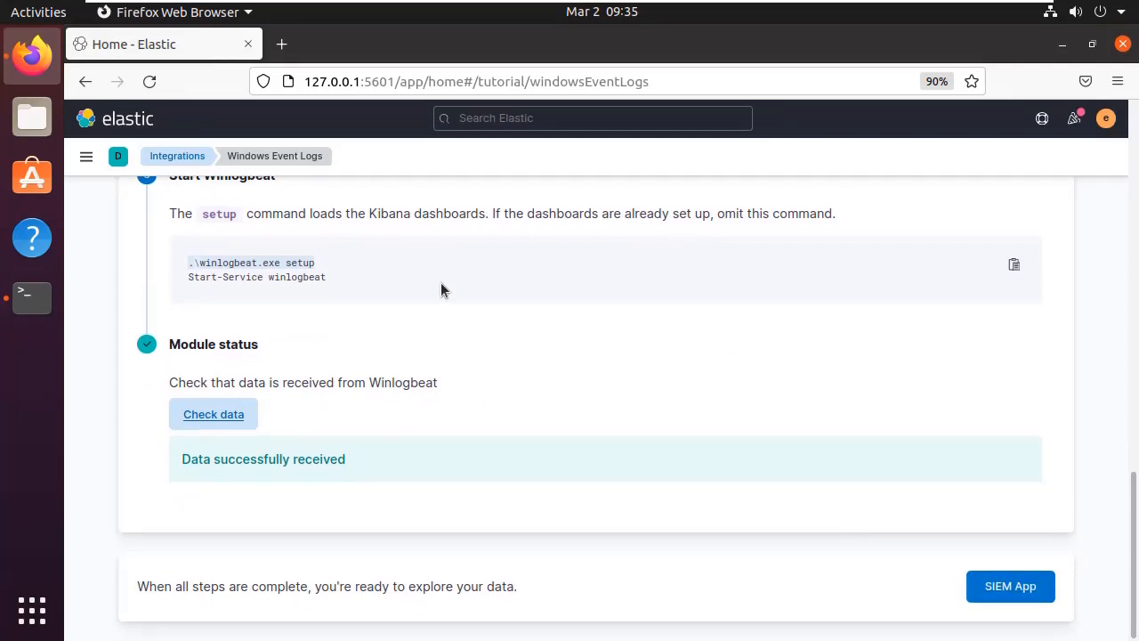
pyautogui.click(1004, 595)
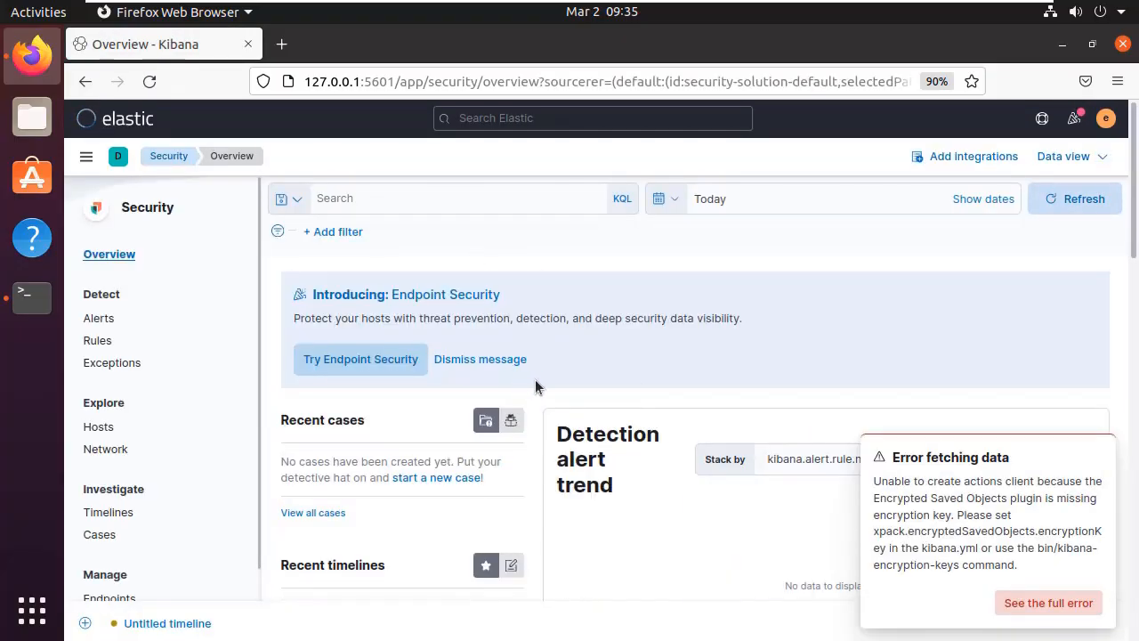
# Step: Examine the Security overview, including the Events chart and the Winlogbeat entry under Host events
pyautogui.scroll(-2, 536, 383)
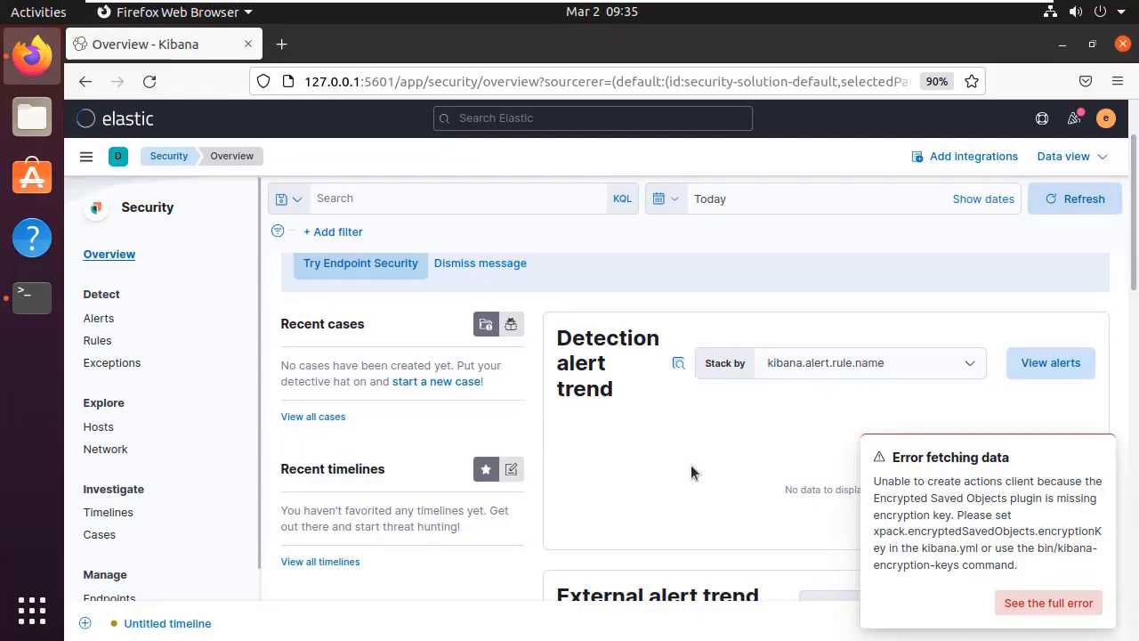
pyautogui.scroll(-2, 692, 470)
pyautogui.scroll(-11, 690, 465)
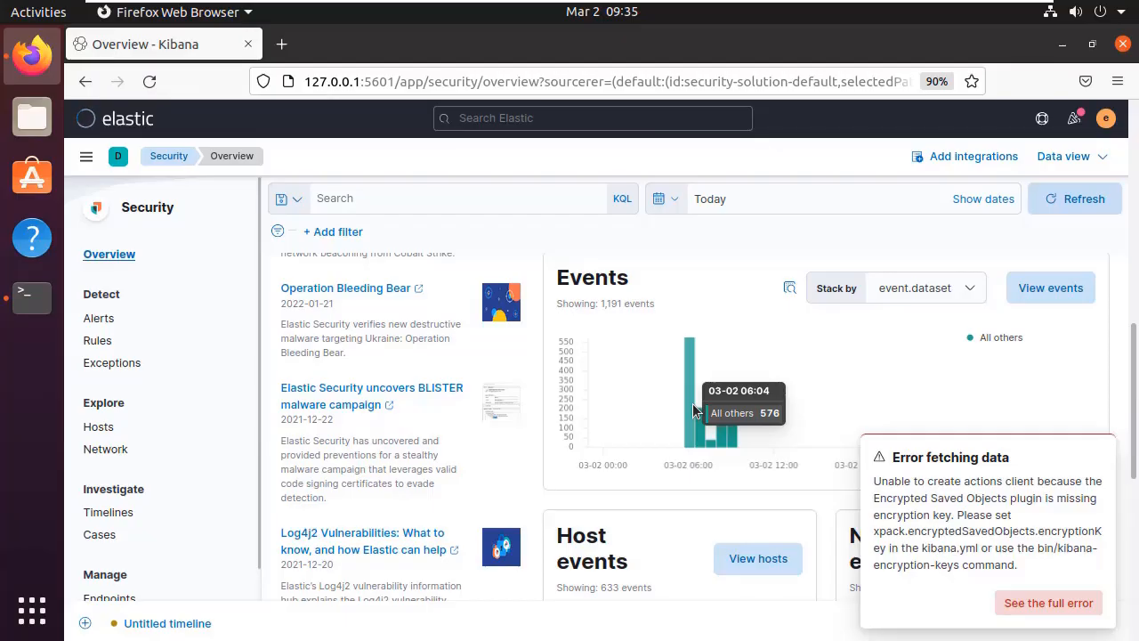
pyautogui.scroll(-6, 623, 405)
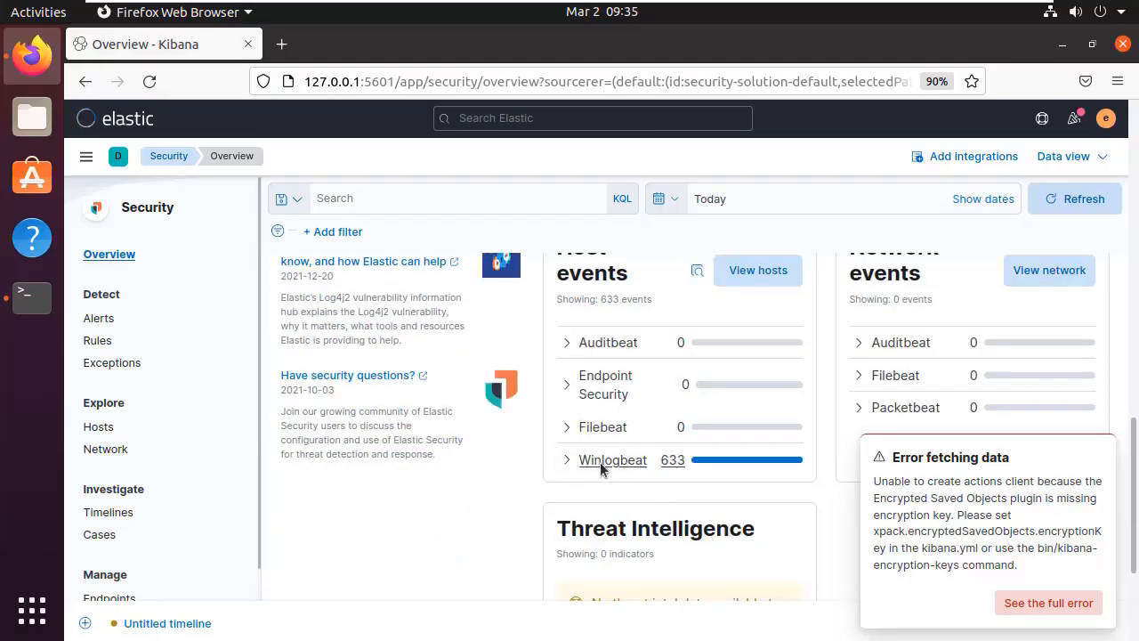
pyautogui.scroll(5, 639, 463)
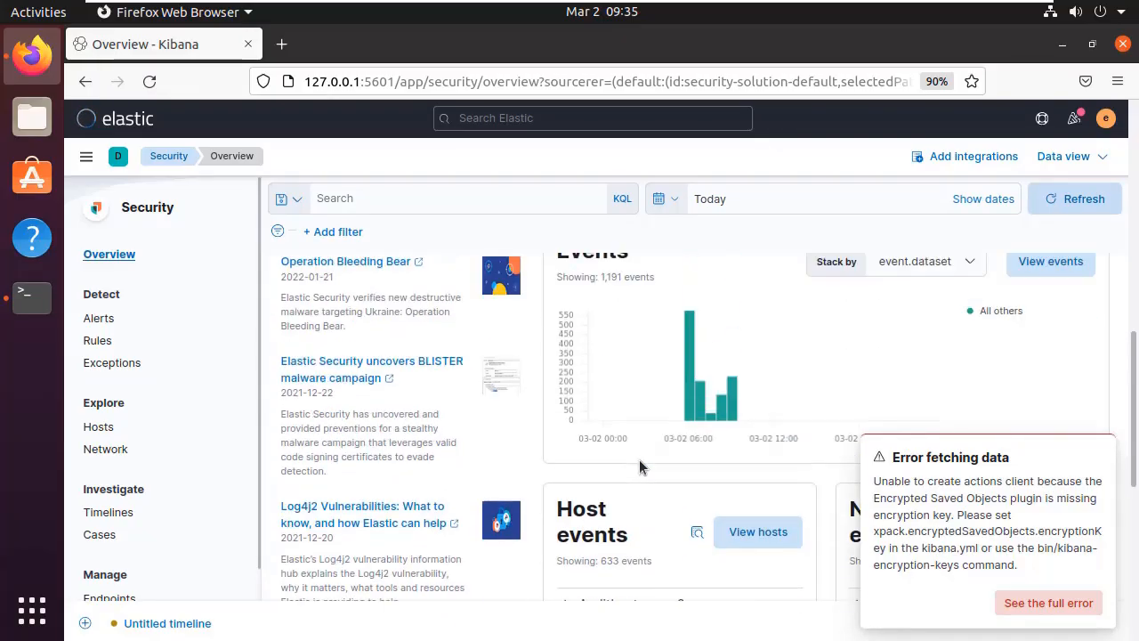
pyautogui.scroll(6, 639, 465)
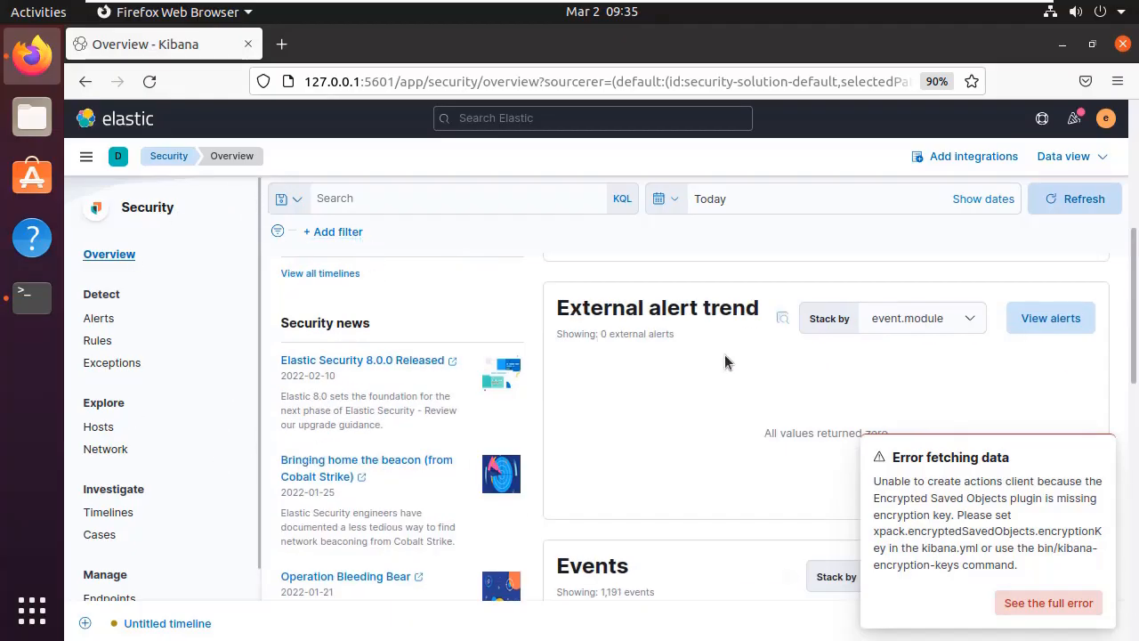
pyautogui.scroll(-2, 725, 355)
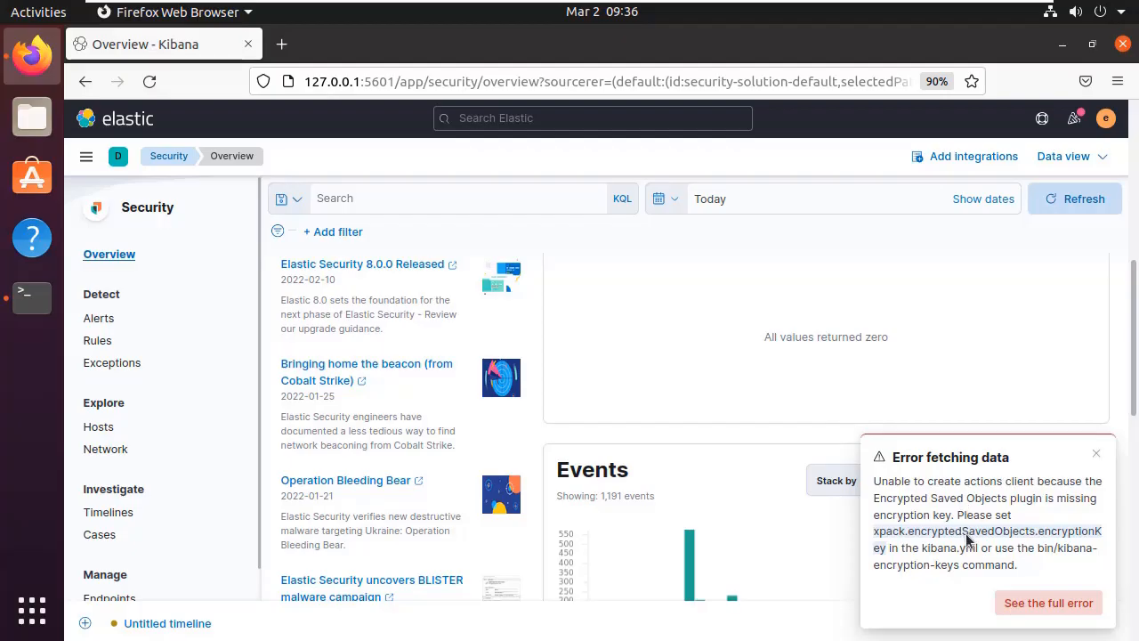
# Step: Copy the bin/kibana-encryption-keys command from the Error fetching data message
pyautogui.click(1022, 550)
pyautogui.moveTo(1037, 549); pyautogui.dragTo(958, 568)
pyautogui.hotkey('ctrl', 'c')
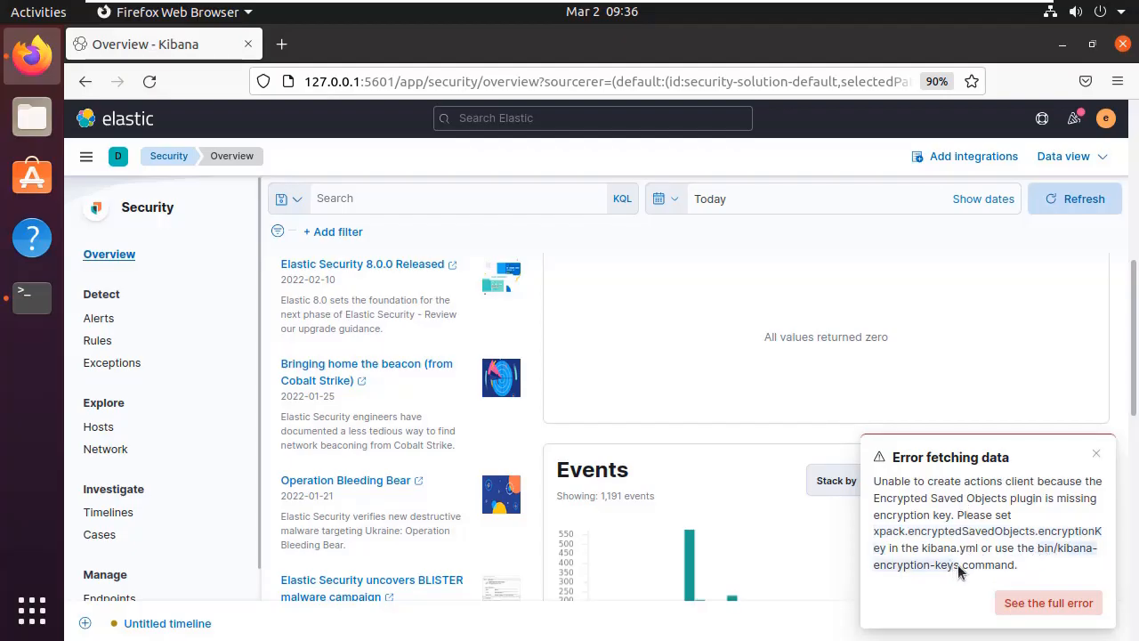
pyautogui.rightClick(925, 570)
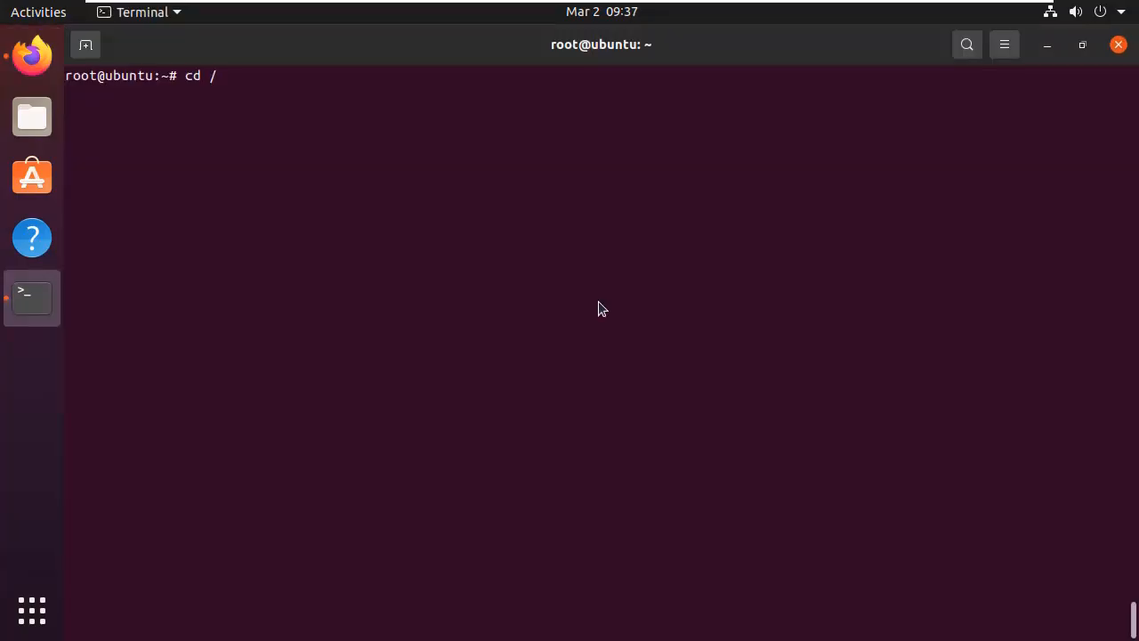
# Step: In the Ubuntu Terminal, change to /usr/share/kibana, list its contents and enter its bin directory
pyautogui.write('usr/share/ki')
pyautogui.press('Tab')
pyautogui.press('Return')
pyautogui.write('ls')
pyautogui.press('Return')
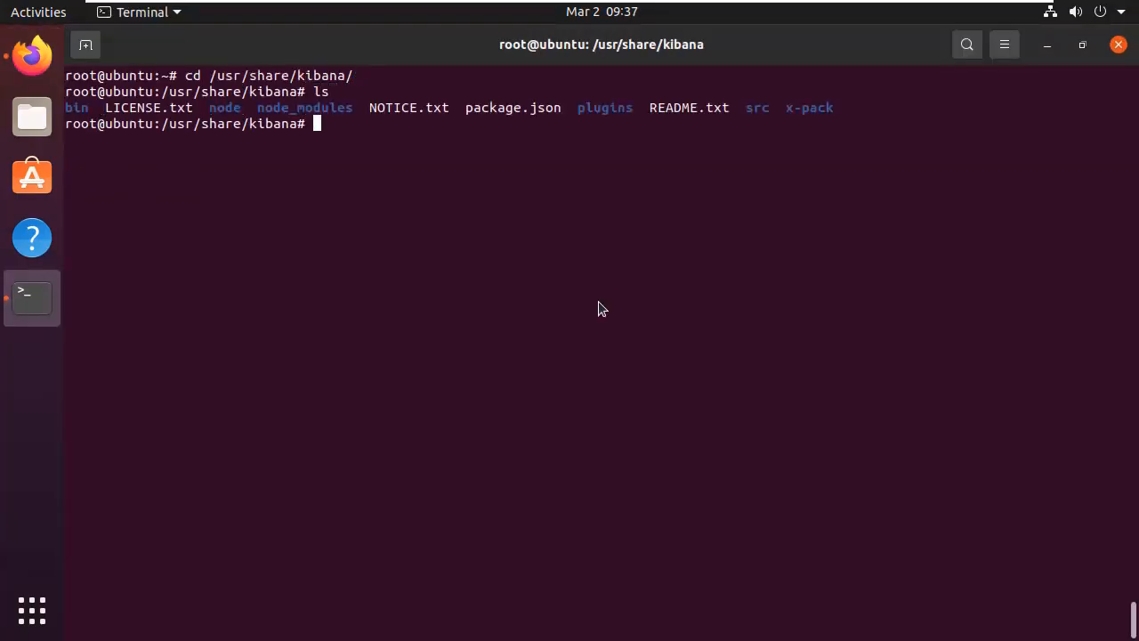
pyautogui.write('cd bin/')
pyautogui.press('Return')
# Step: Paste the copied command, adapt it to ./kibana-encryption-keys and run it
pyautogui.hotkey('ctrl', 'shift', 'v')
pyautogui.press('Home')
pyautogui.press('Delete')
pyautogui.press('Delete')
pyautogui.press('Delete')
pyautogui.press('Delete')
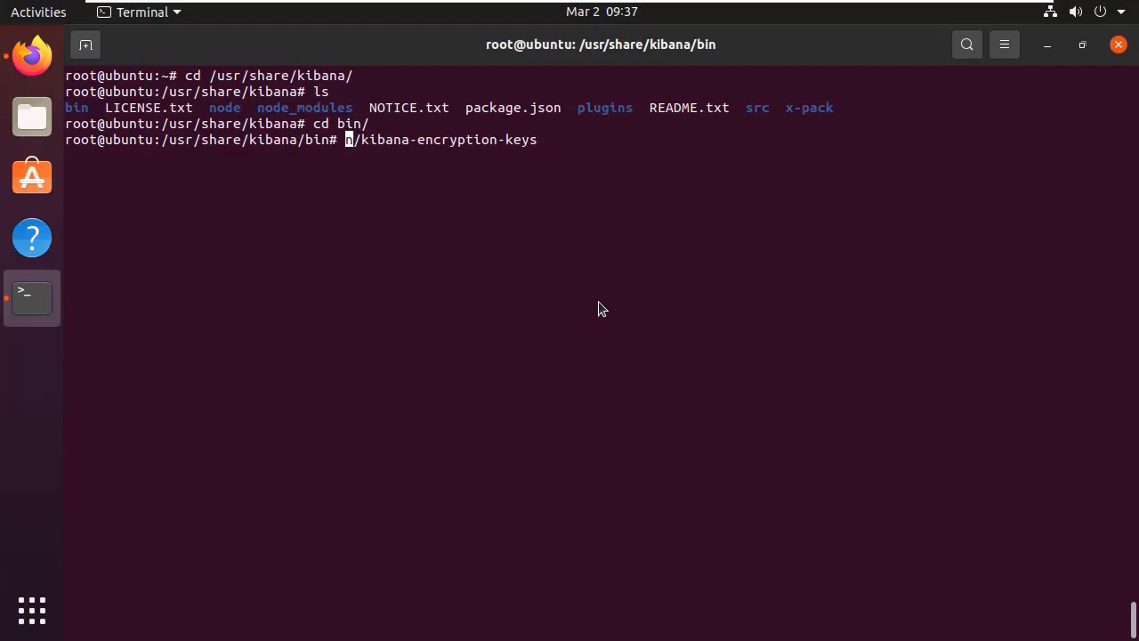
pyautogui.write('./')
pyautogui.press('Return')
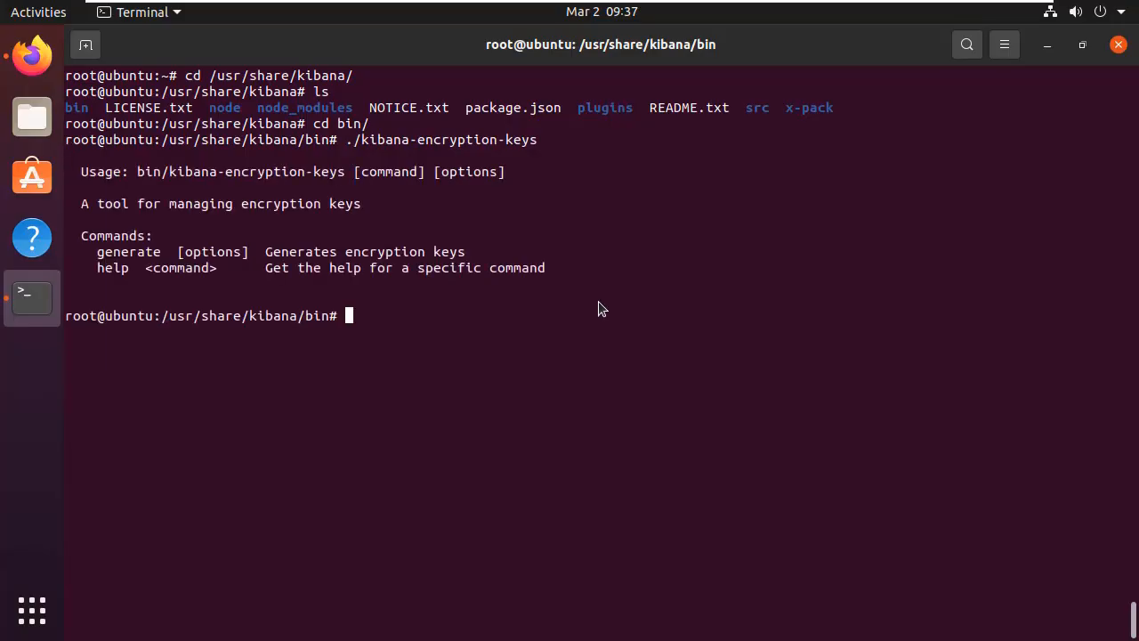
# Step: Run ./kibana-encryption-keys generate and copy the three generated xpack encryptionKey settings
pyautogui.press('Up')
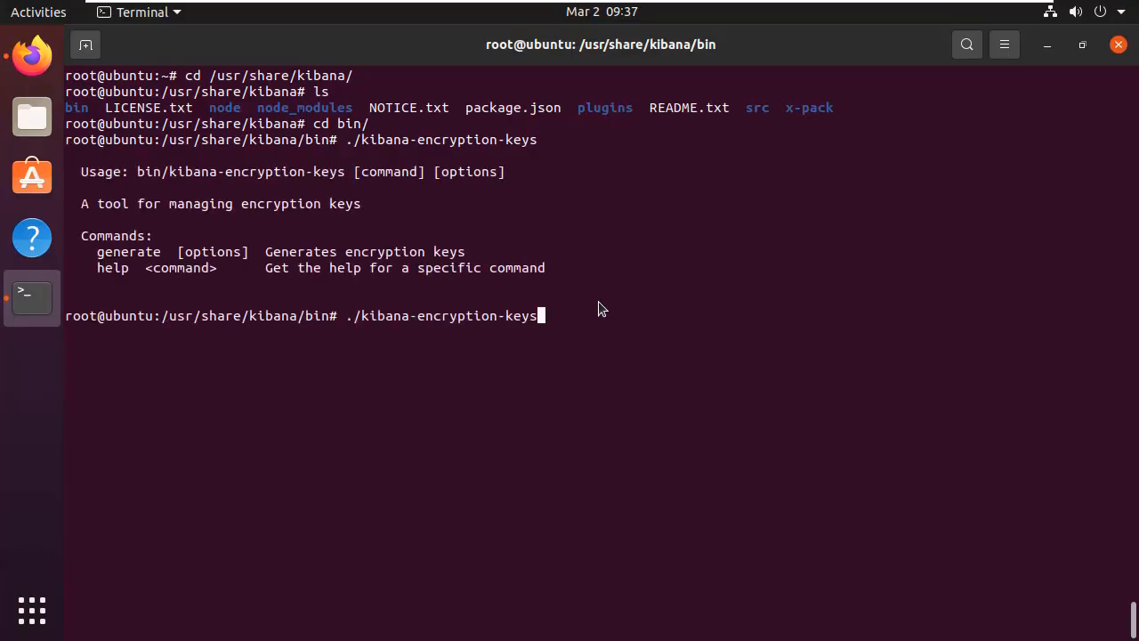
pyautogui.write('generate')
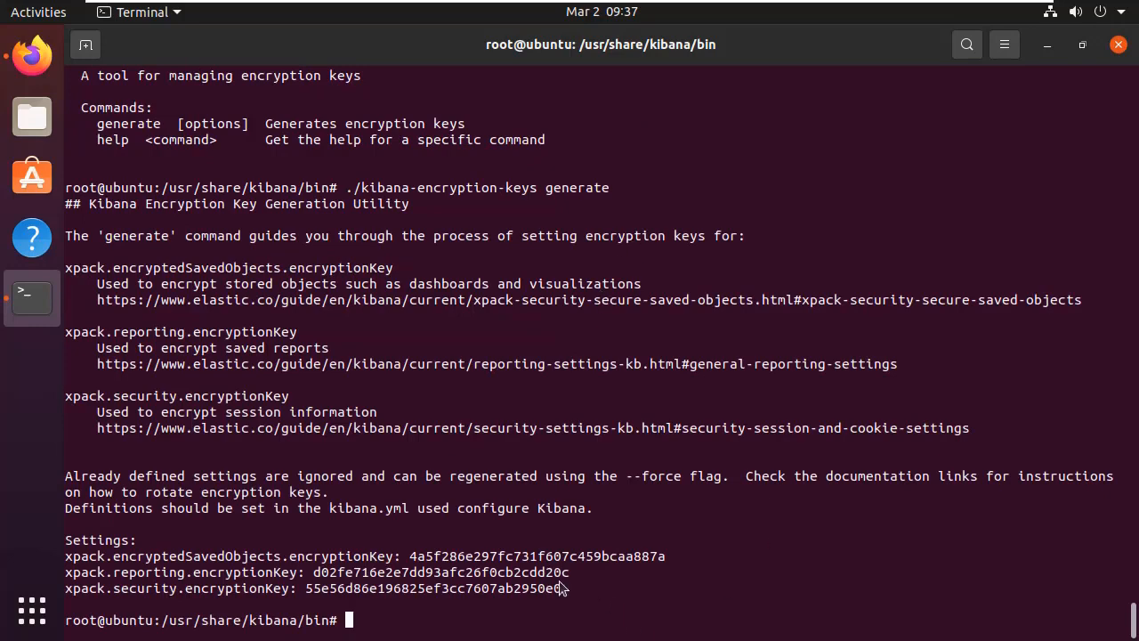
pyautogui.moveTo(562, 589); pyautogui.dragTo(17, 562)
pyautogui.hotkey('ctrl', 'c')
pyautogui.rightClick(144, 561)
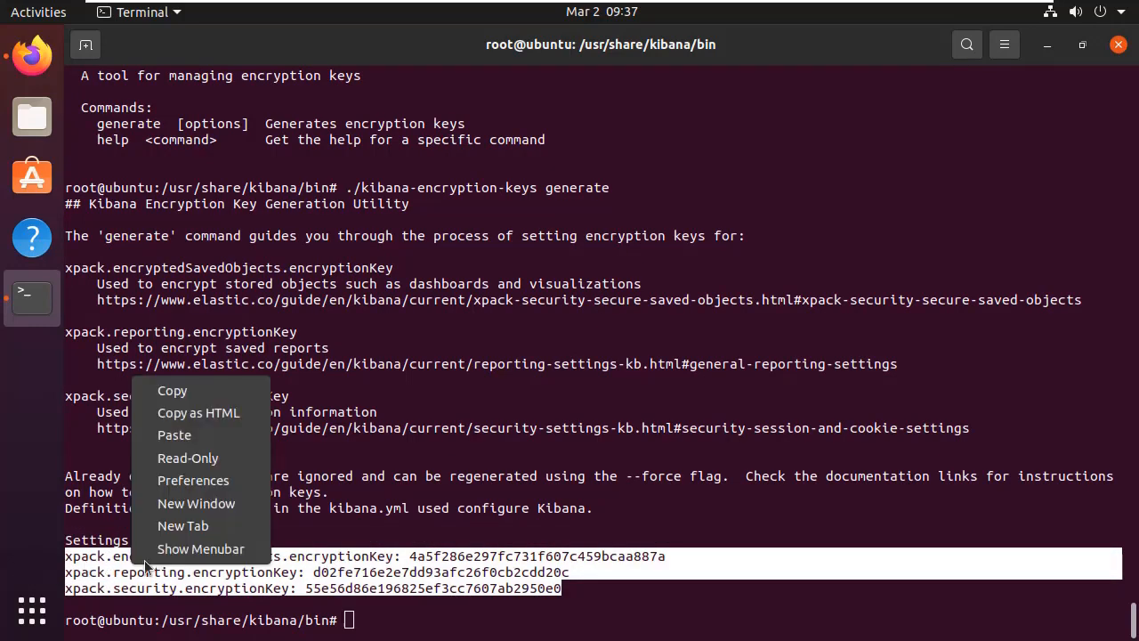
pyautogui.click(195, 387)
# Step: Change to the /etc/kibana directory and list its files
pyautogui.write('cd /etc/kibana/')
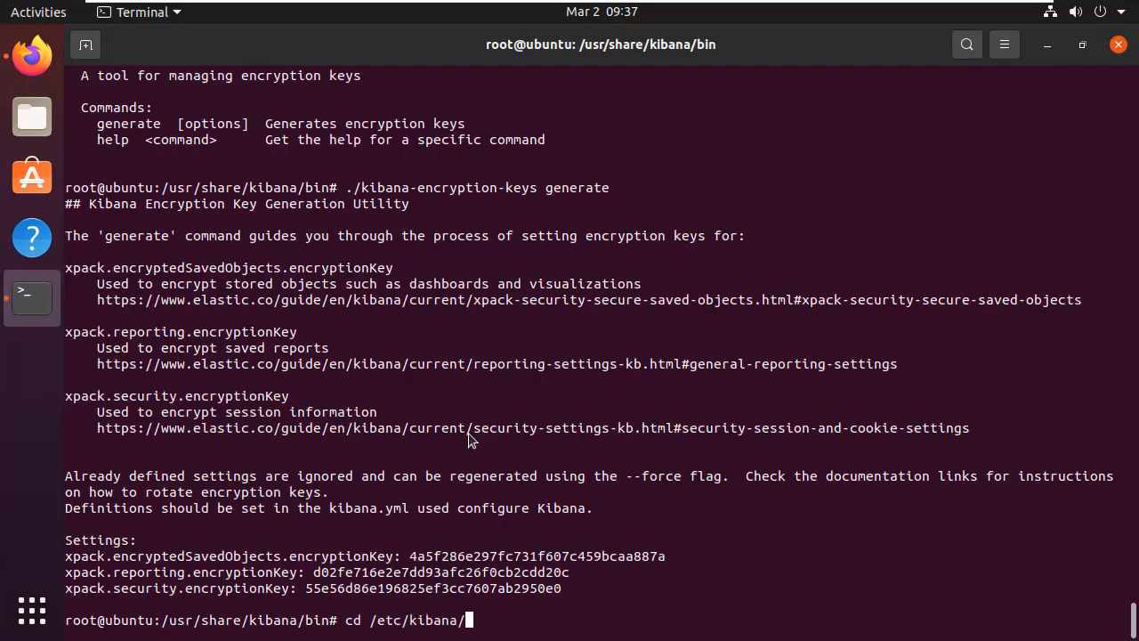
pyautogui.press('Return')
pyautogui.write('ls')
pyautogui.press('Return')
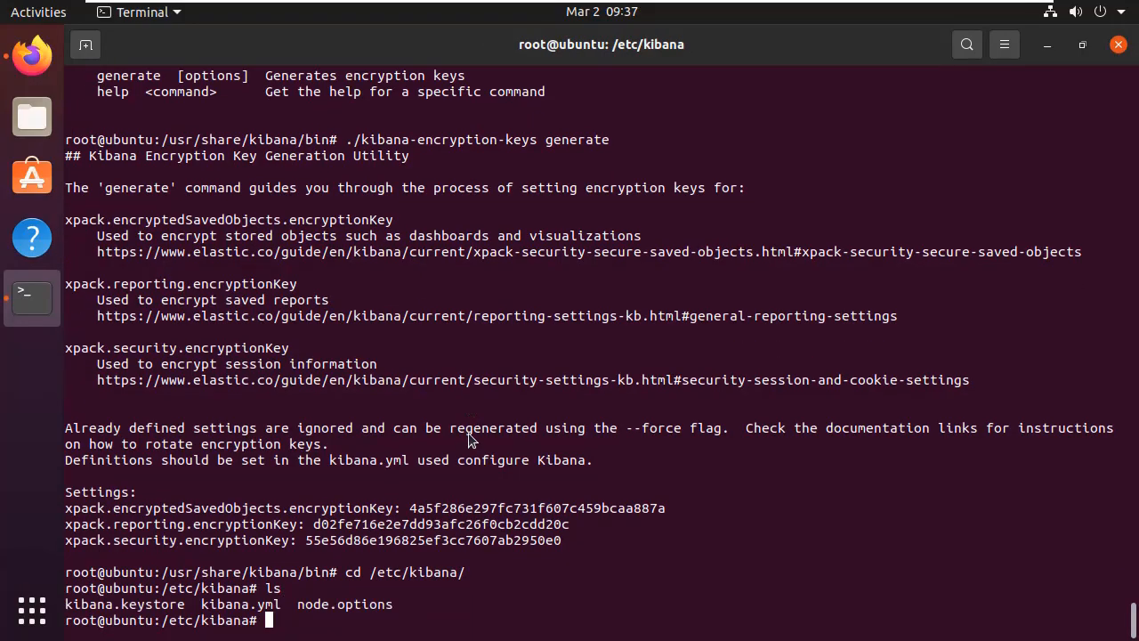
# Step: Open kibana.yml in gedit from the /etc/kibana directory
pyautogui.write('gedit kk')
pyautogui.press('BackSpace')
pyautogui.write('ib')
pyautogui.press('Tab')
pyautogui.write('yml')
pyautogui.press('Return')
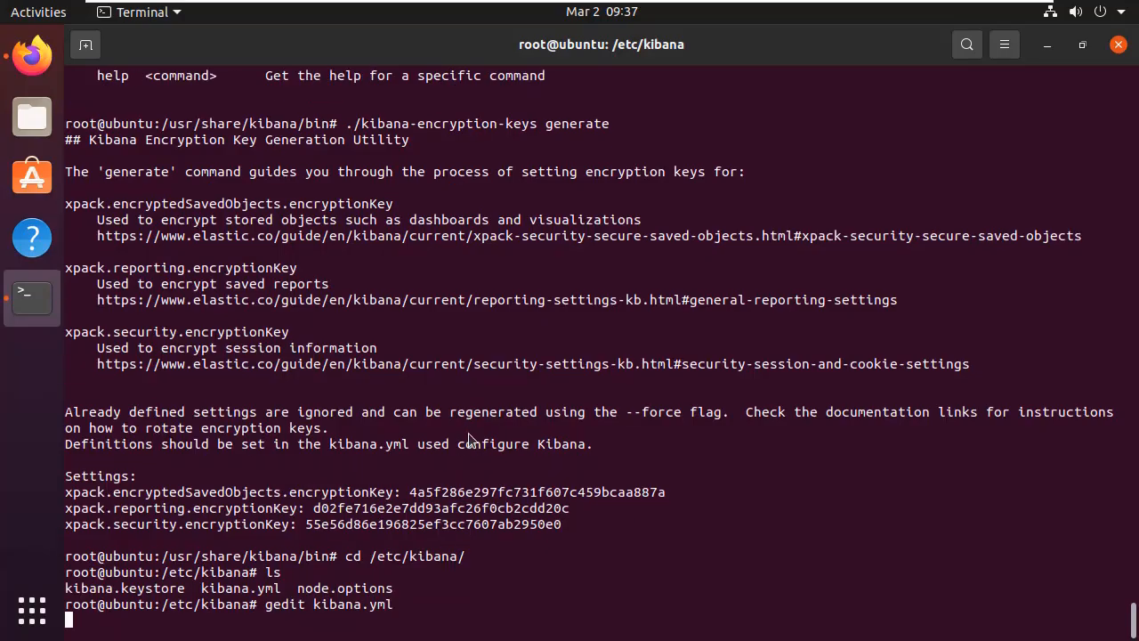
# Step: Paste the saved-objects, reporting and security encryption key settings at the end of kibana.yml, one blank line below xpack.fleet.outputs
pyautogui.scroll(-20, 513, 333)
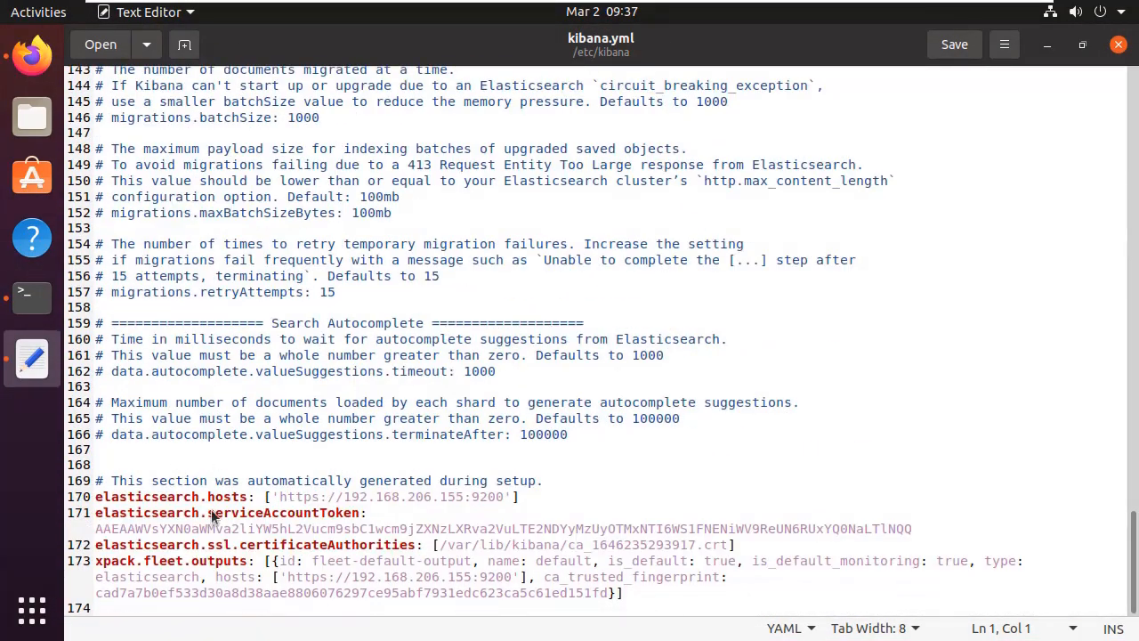
pyautogui.click(657, 594)
pyautogui.press('Return')
pyautogui.press('Return')
pyautogui.hotkey('ctrl', 'v')
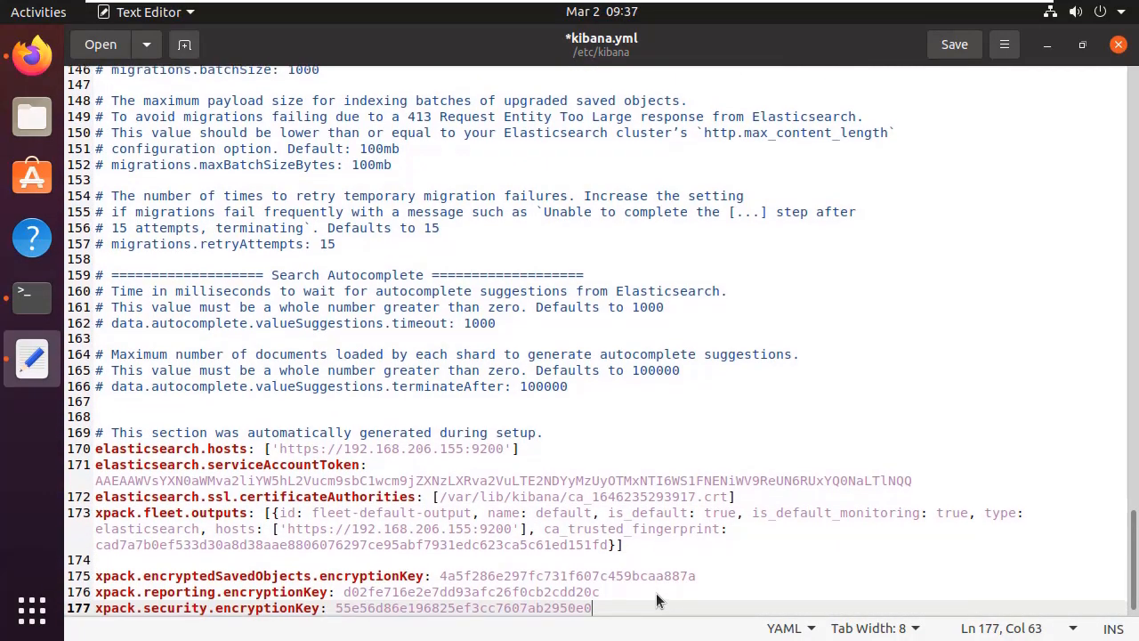
# Step: Review the edited kibana.yml, then close the file and save its changes
pyautogui.scroll(20, 448, 544)
pyautogui.scroll(-8, 445, 539)
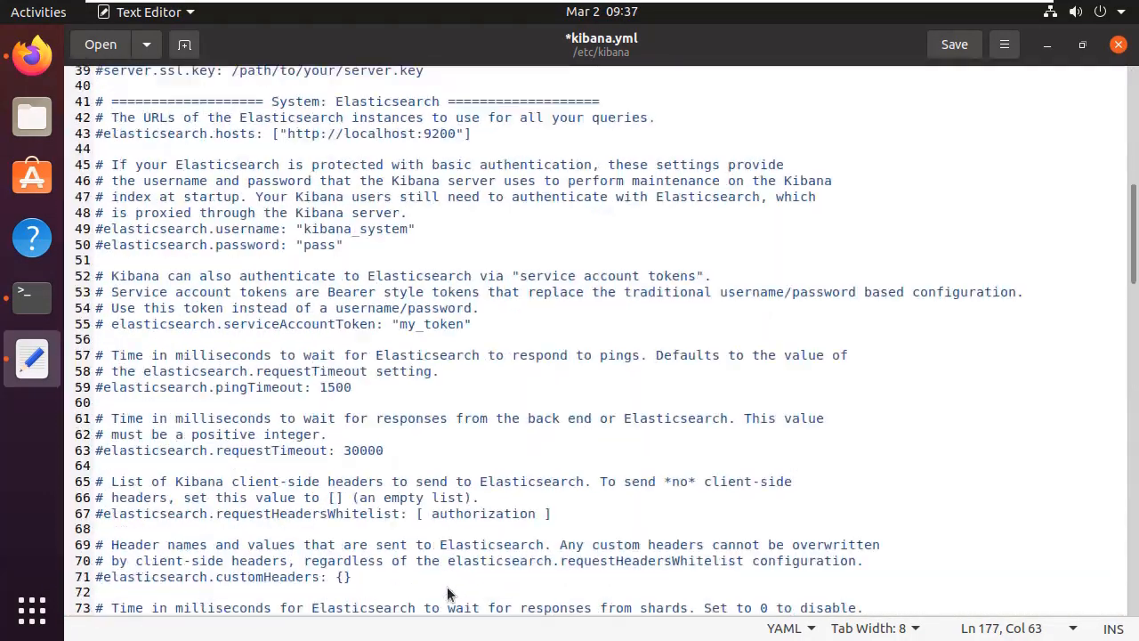
pyautogui.scroll(-15, 448, 595)
pyautogui.click(1118, 45)
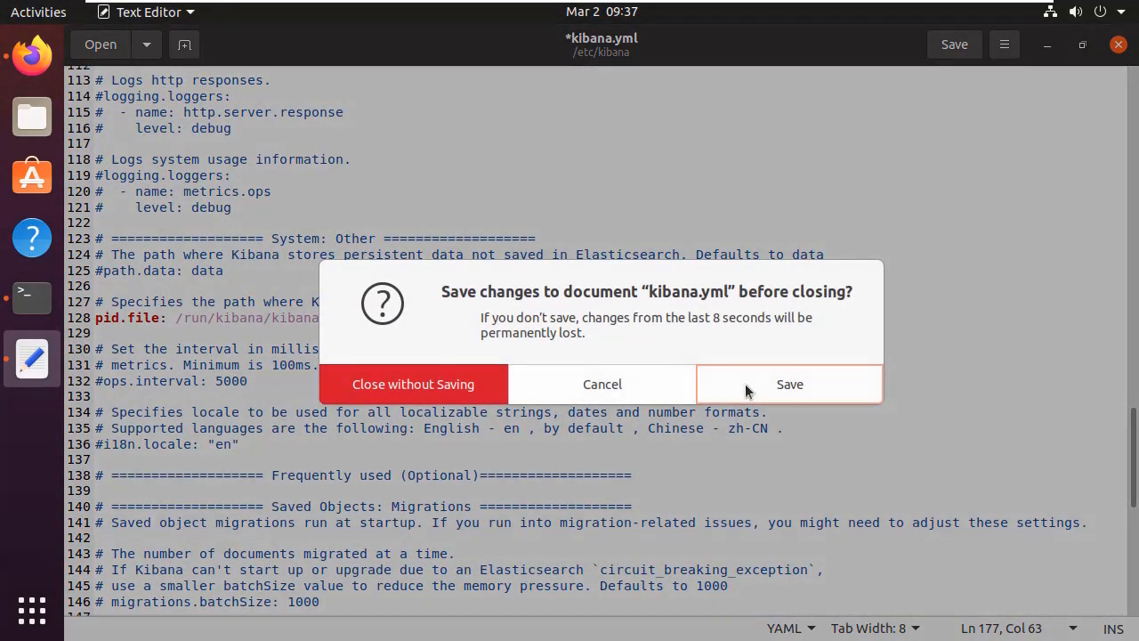
pyautogui.click(746, 391)
# Step: Restart the Kibana service by running service kibana restart
pyautogui.write('servi')
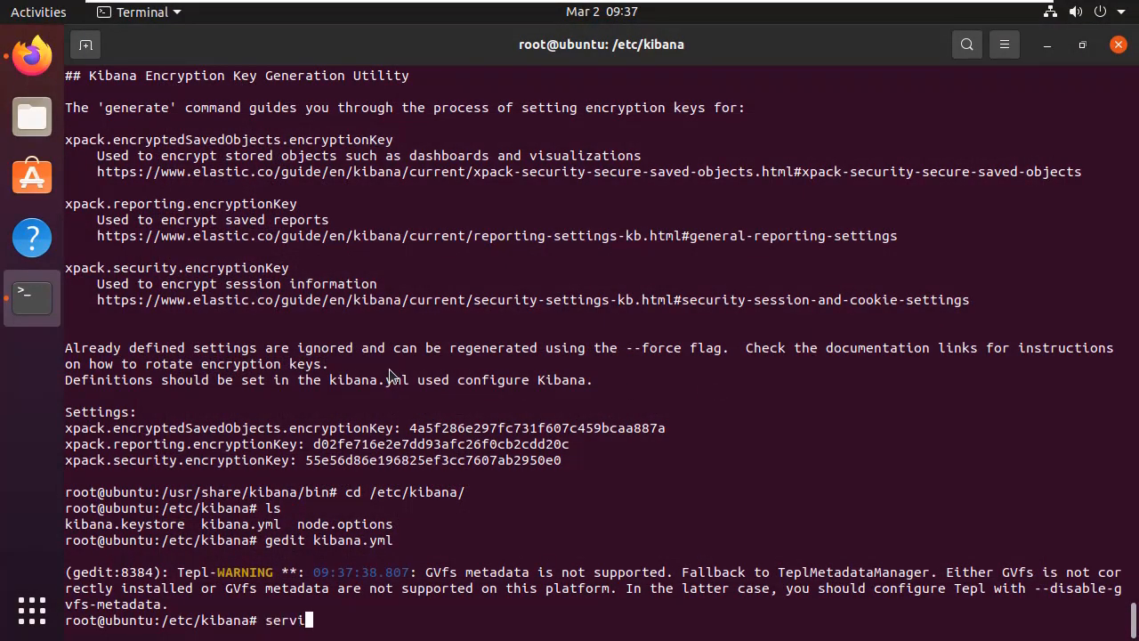
pyautogui.write('ce kibana.')
pyautogui.press('Tab')
pyautogui.press('Tab')
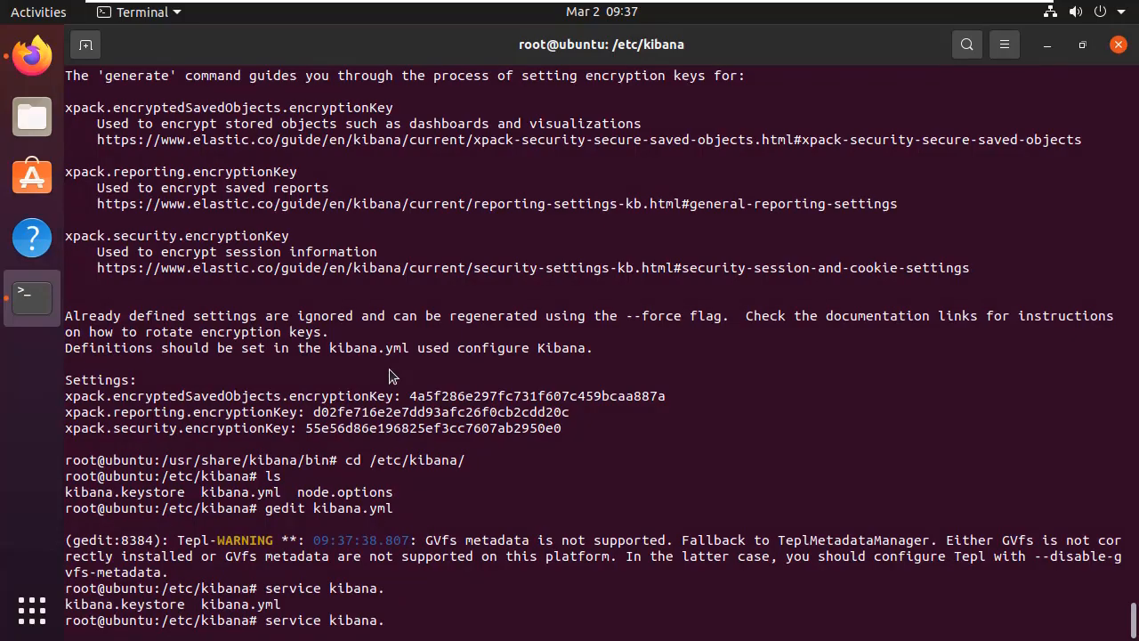
pyautogui.write('restart')
pyautogui.press('Return')
# Step: Check the Kibana service with service kibana status, running the command twice
pyautogui.press('Up')
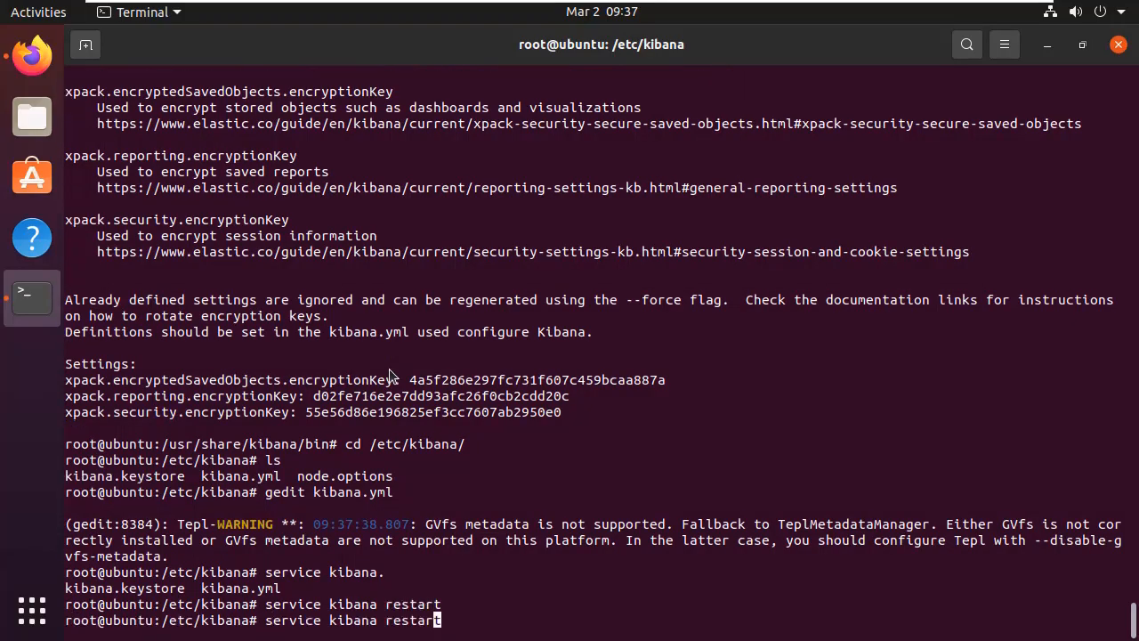
pyautogui.press('BackSpace')
pyautogui.press('BackSpace')
pyautogui.press('BackSpace')
pyautogui.press('BackSpace')
pyautogui.press('BackSpace')
pyautogui.press('BackSpace')
pyautogui.press('BackSpace')
pyautogui.write('status')
pyautogui.press('Return')
pyautogui.press('BackSpace')
pyautogui.press('Up')
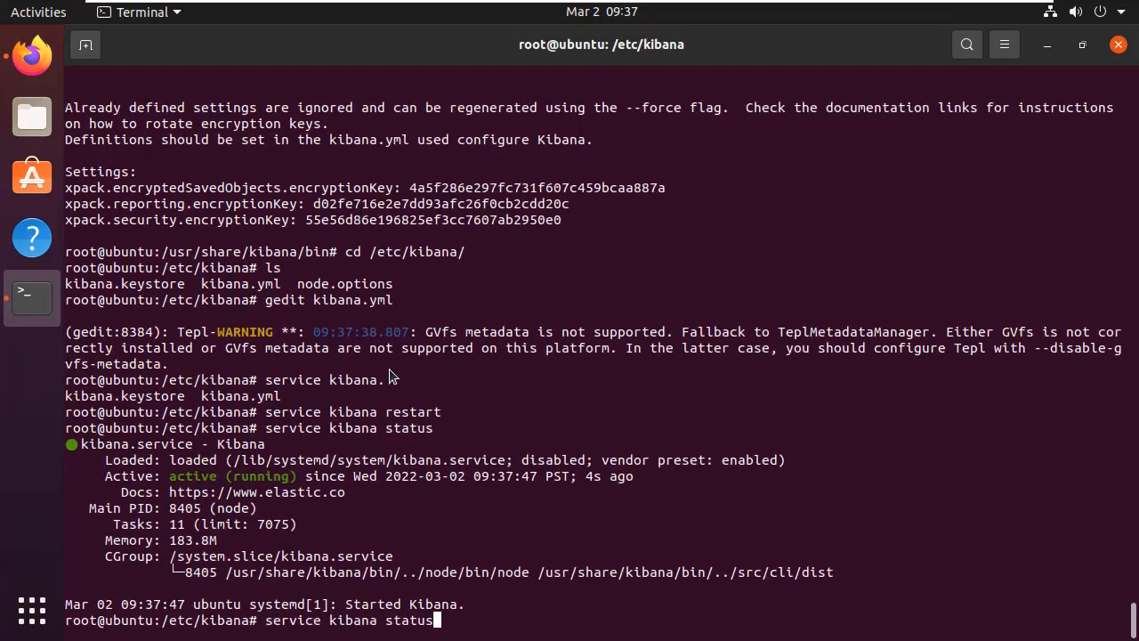
pyautogui.press('Return')
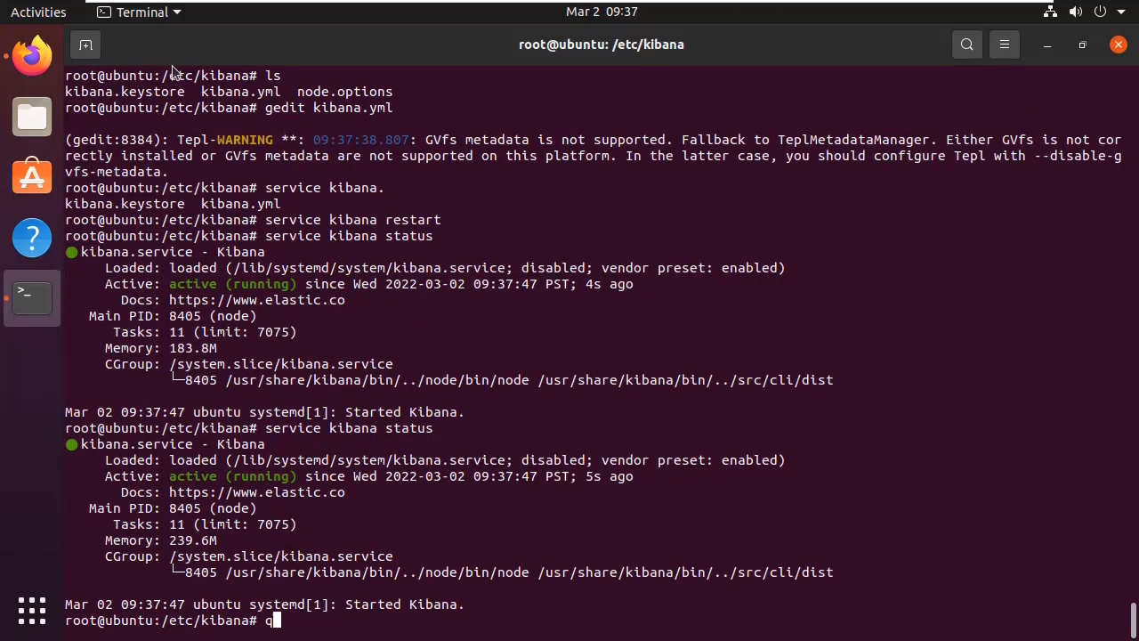
# Step: Switch to Firefox, log in to Elastic with the filled-in username and password, and reduce the page zoom to 70%
pyautogui.click(32, 56)
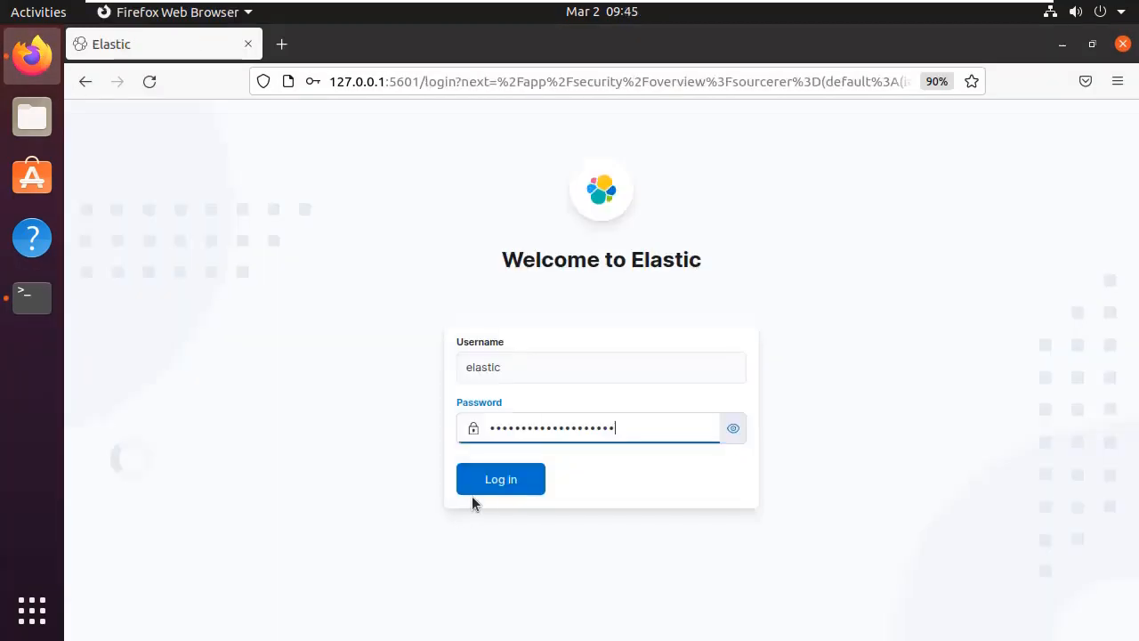
pyautogui.click(472, 495)
pyautogui.click(656, 318)
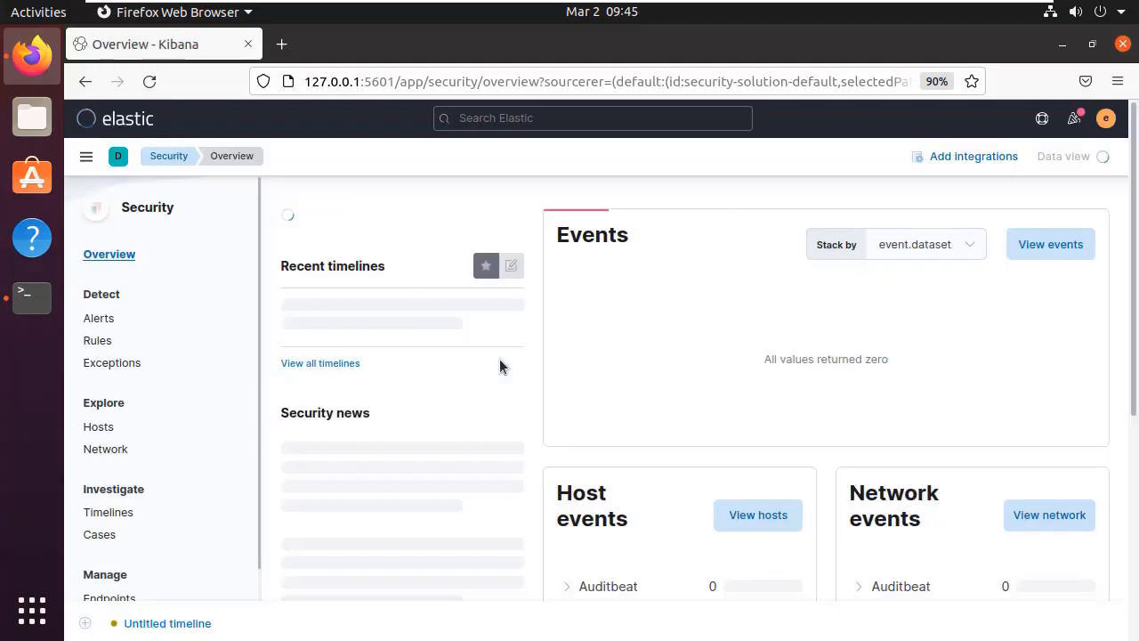
pyautogui.hotkey('ctrl', '-')
pyautogui.hotkey('ctrl', '-')
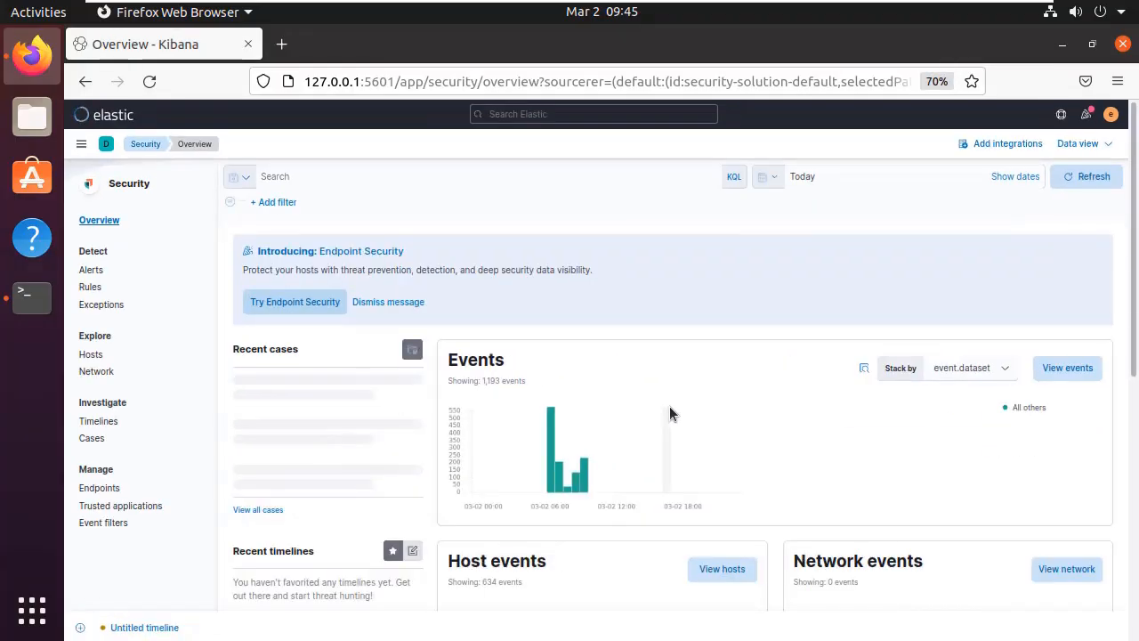
# Step: Examine the Security overview's alert trends and event charts, and expand the Winlogbeat entry under Host events
pyautogui.scroll(-3, 436, 398)
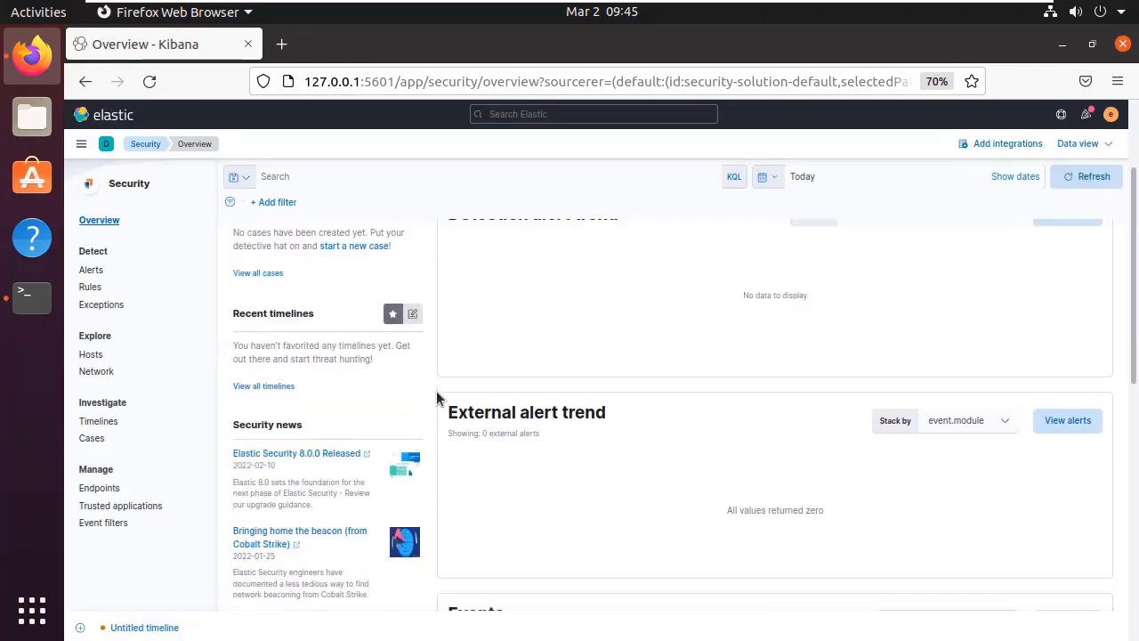
pyautogui.scroll(-5, 437, 398)
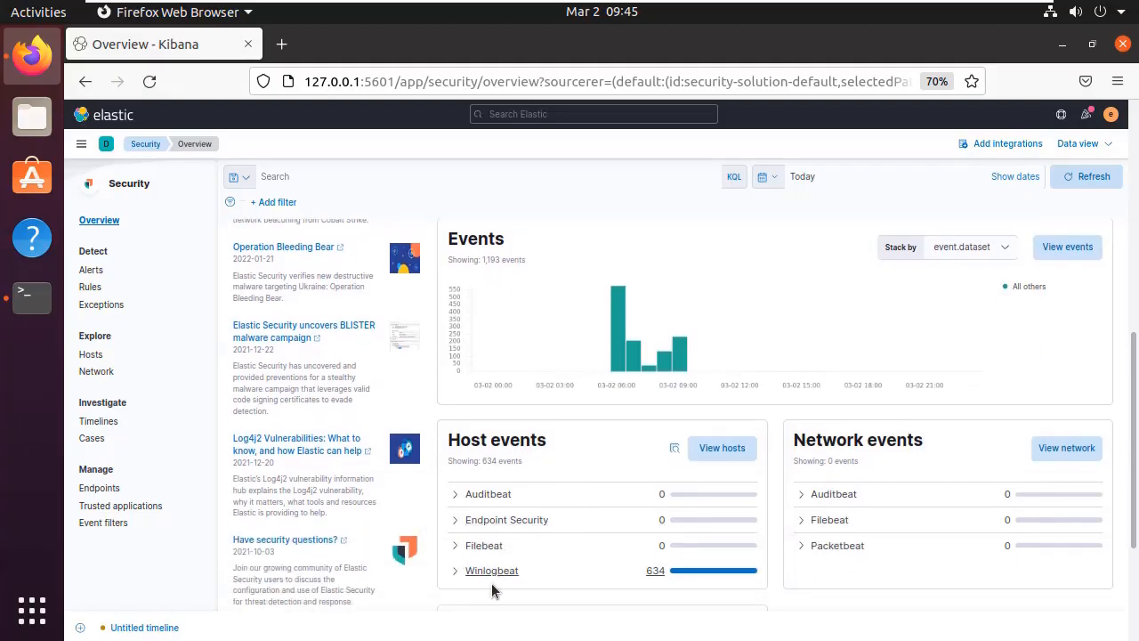
pyautogui.click(488, 574)
pyautogui.scroll(-3, 546, 498)
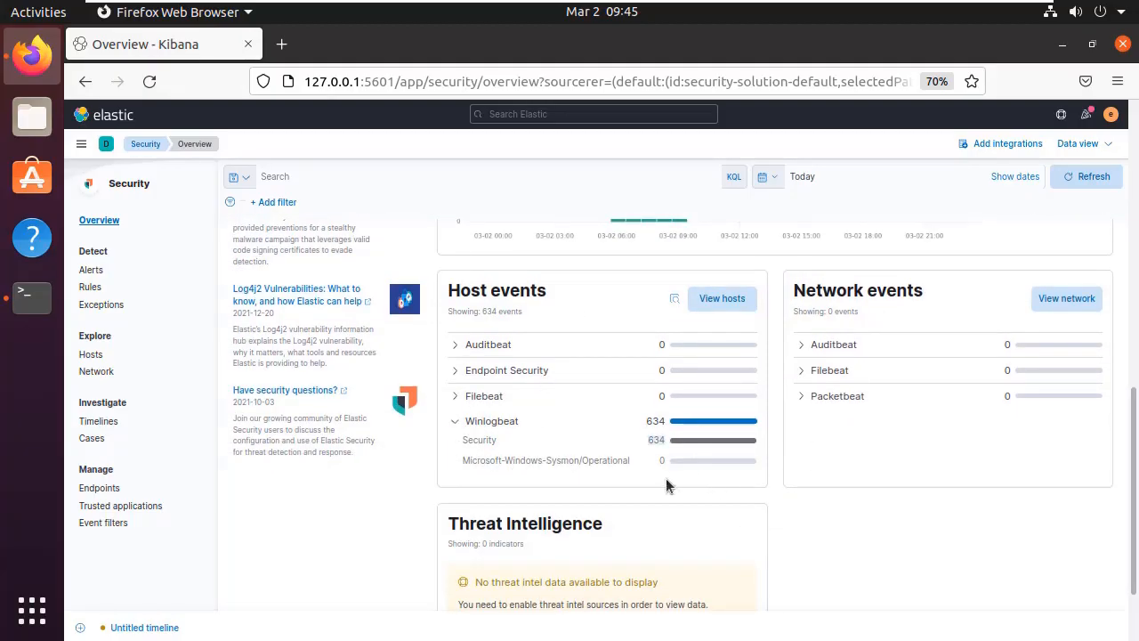
pyautogui.scroll(-2, 665, 485)
pyautogui.scroll(8, 644, 483)
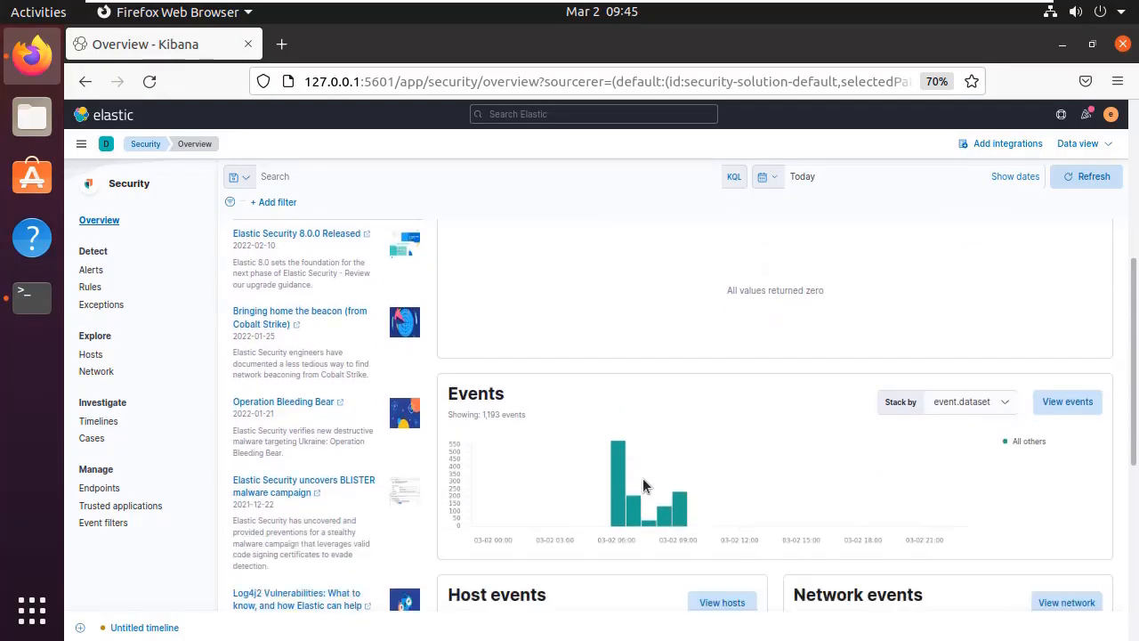
pyautogui.scroll(-5, 642, 480)
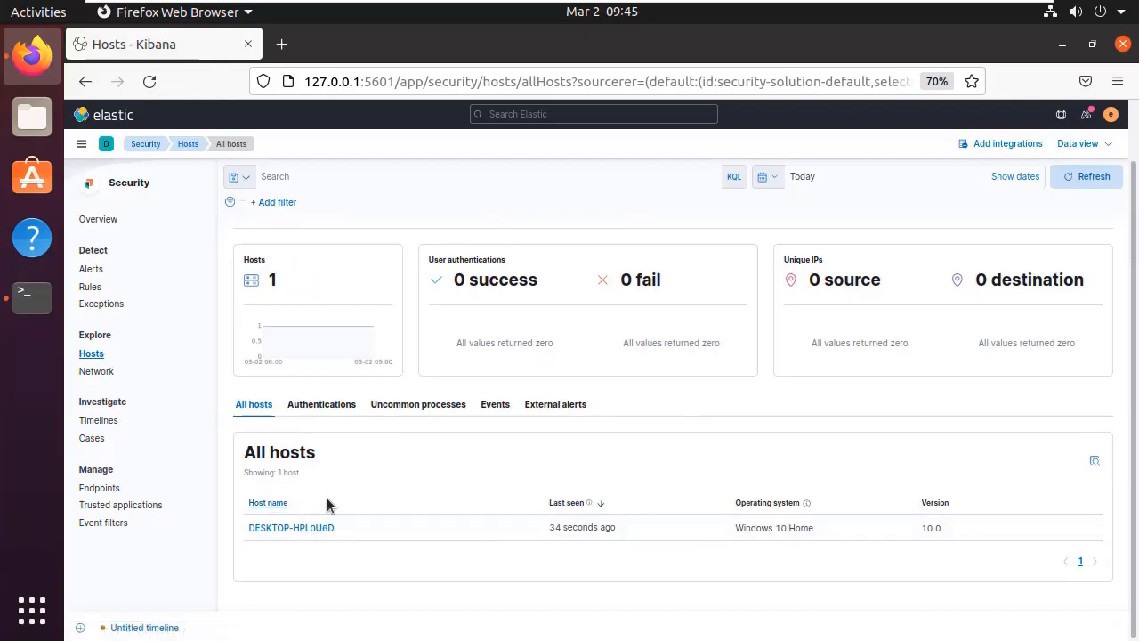
# Step: On the Hosts page, look through the Authentications, Uncommon processes and Events views down to the event table
pyautogui.click(335, 412)
pyautogui.click(433, 412)
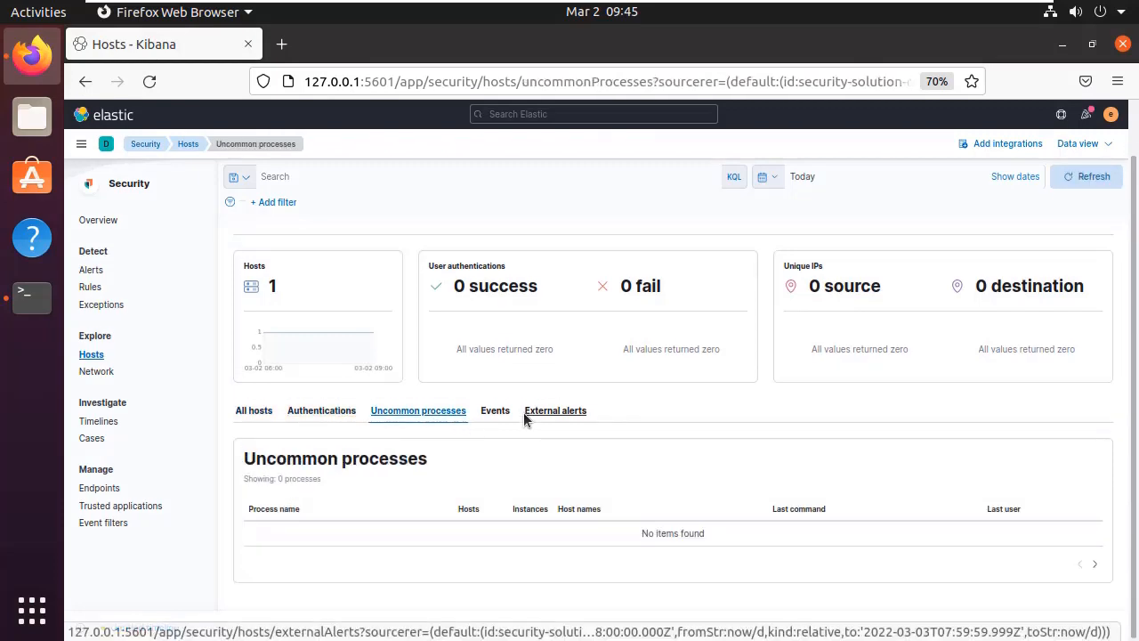
pyautogui.click(510, 414)
pyautogui.scroll(-5, 546, 416)
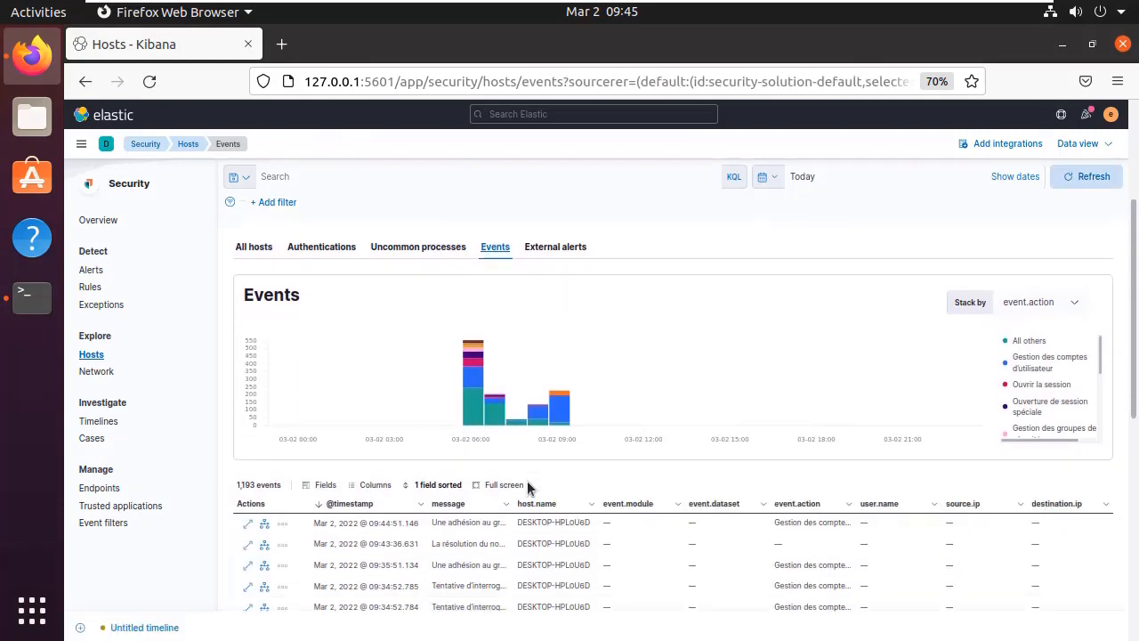
pyautogui.scroll(-3, 356, 428)
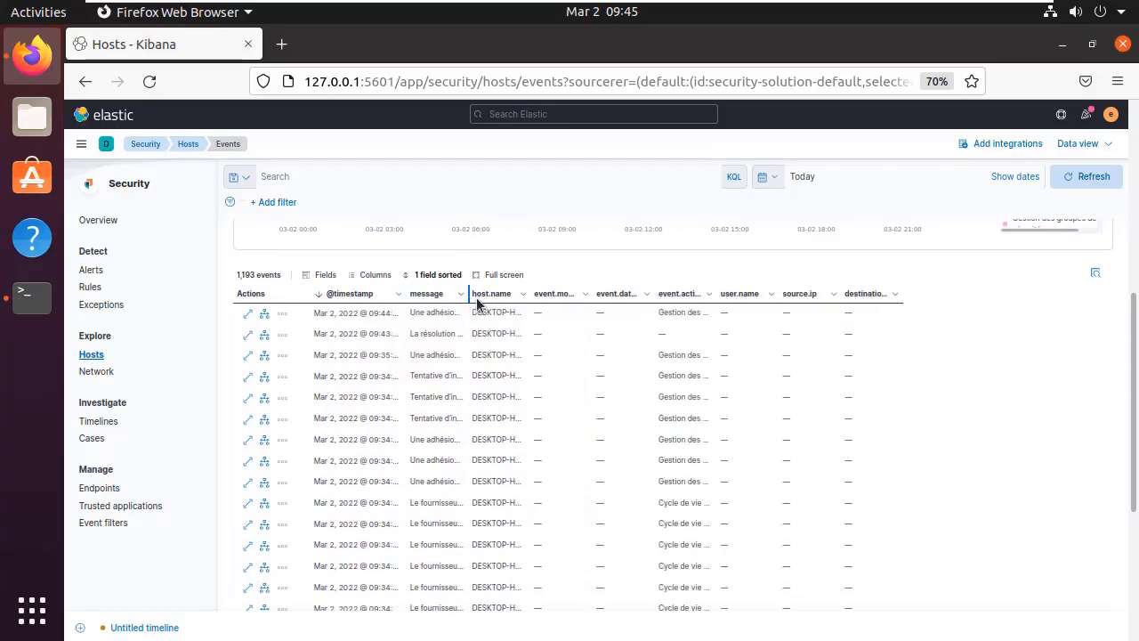
# Step: Open the details of the Mar 2, 2022 @ 09:35:51.134 event and look through its table of fields
pyautogui.click(542, 363)
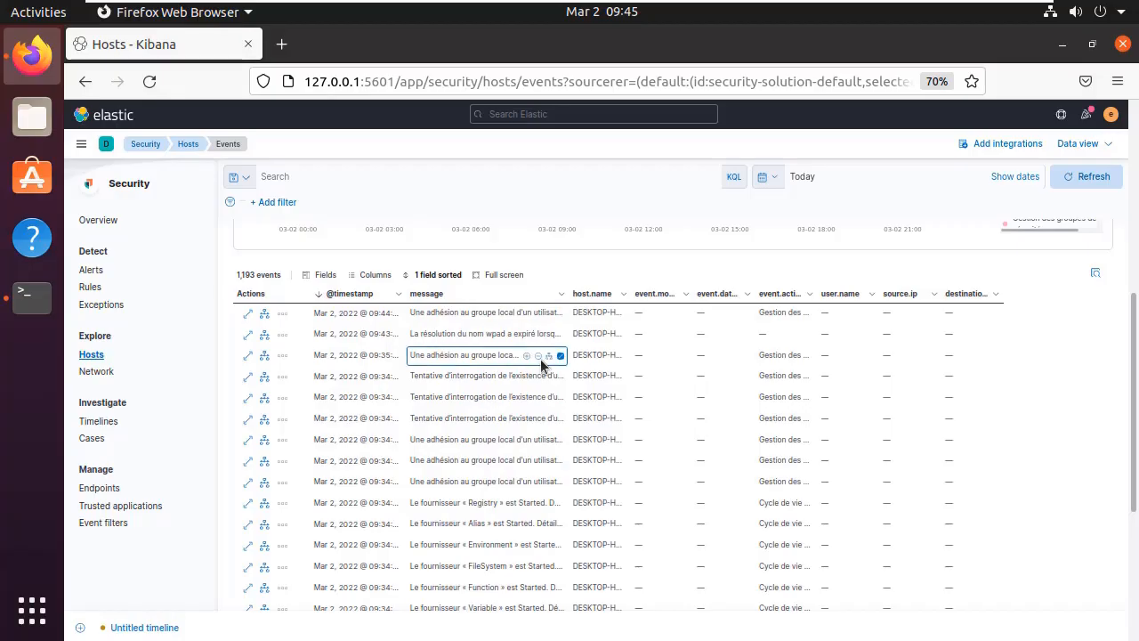
pyautogui.click(247, 356)
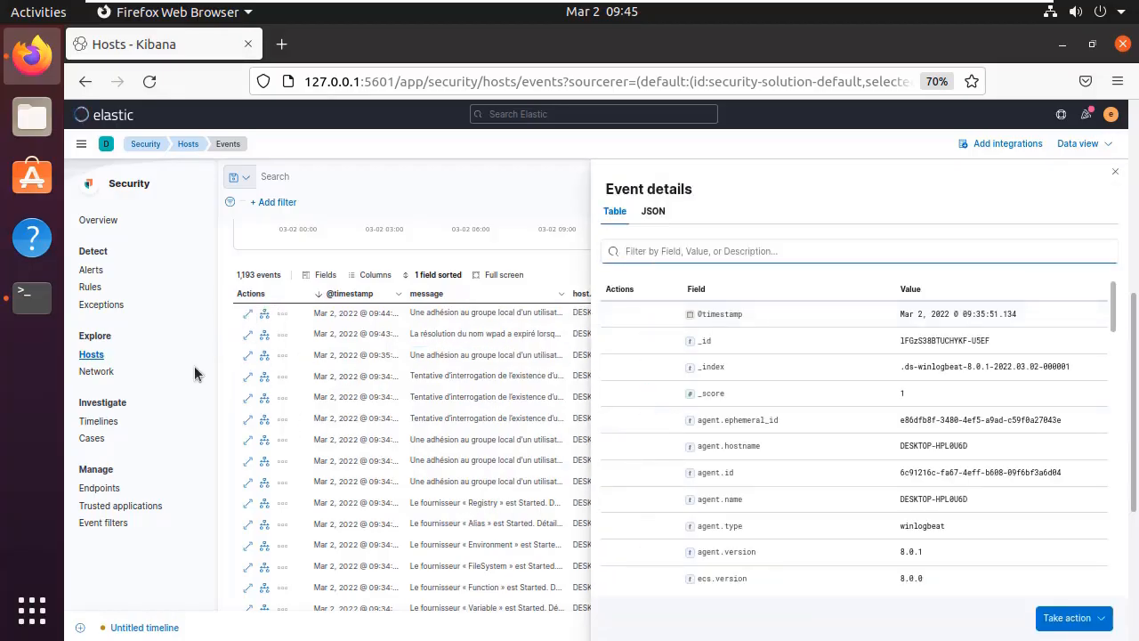
pyautogui.scroll(-10, 1002, 389)
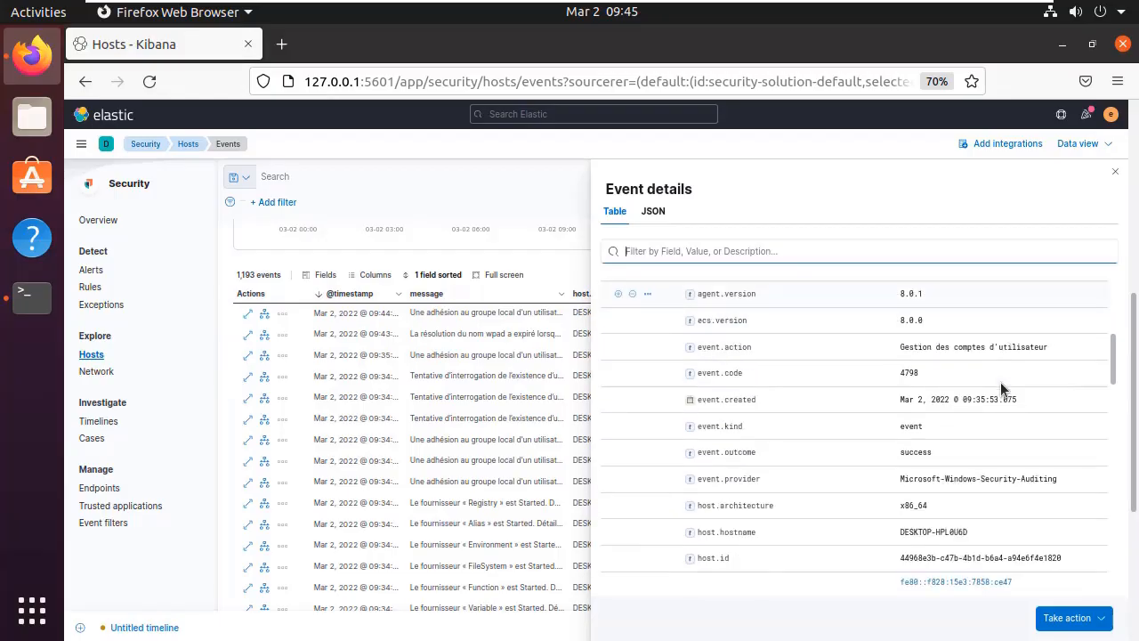
pyautogui.scroll(-5, 1001, 389)
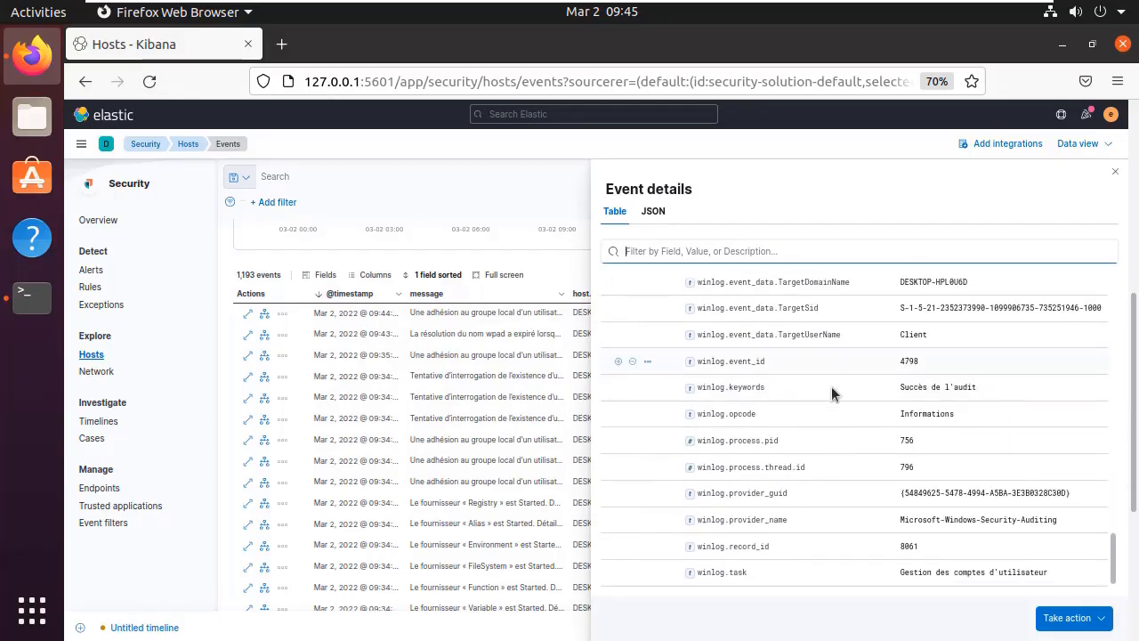
pyautogui.scroll(20, 744, 432)
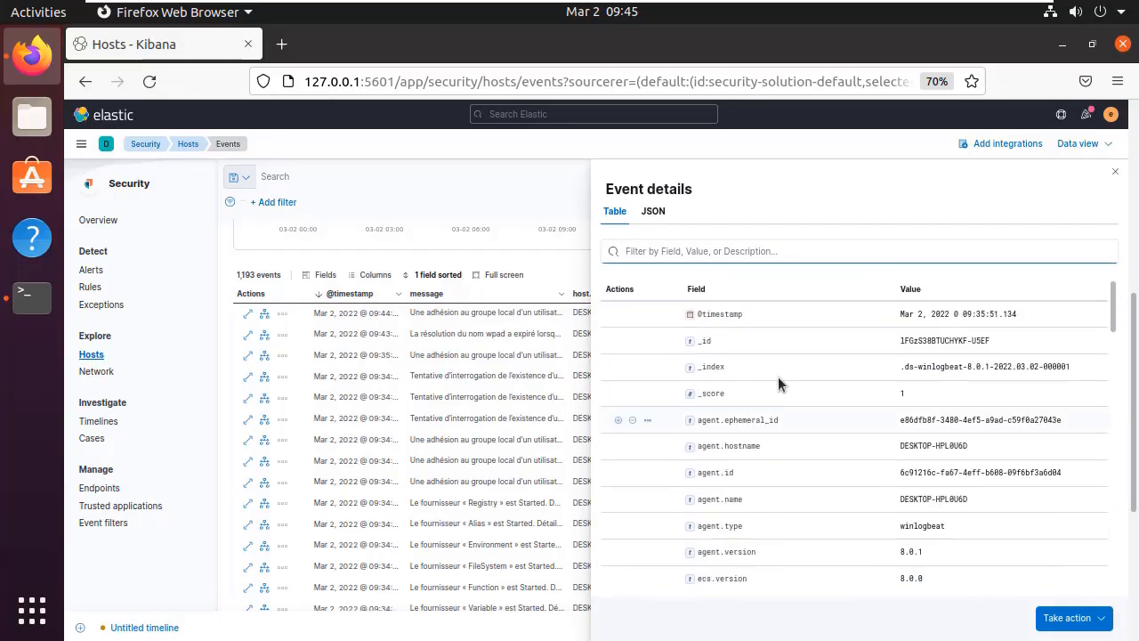
# Step: Show the event as JSON, examine its index, message, host, operating system and winlog data, and close the event details
pyautogui.click(659, 214)
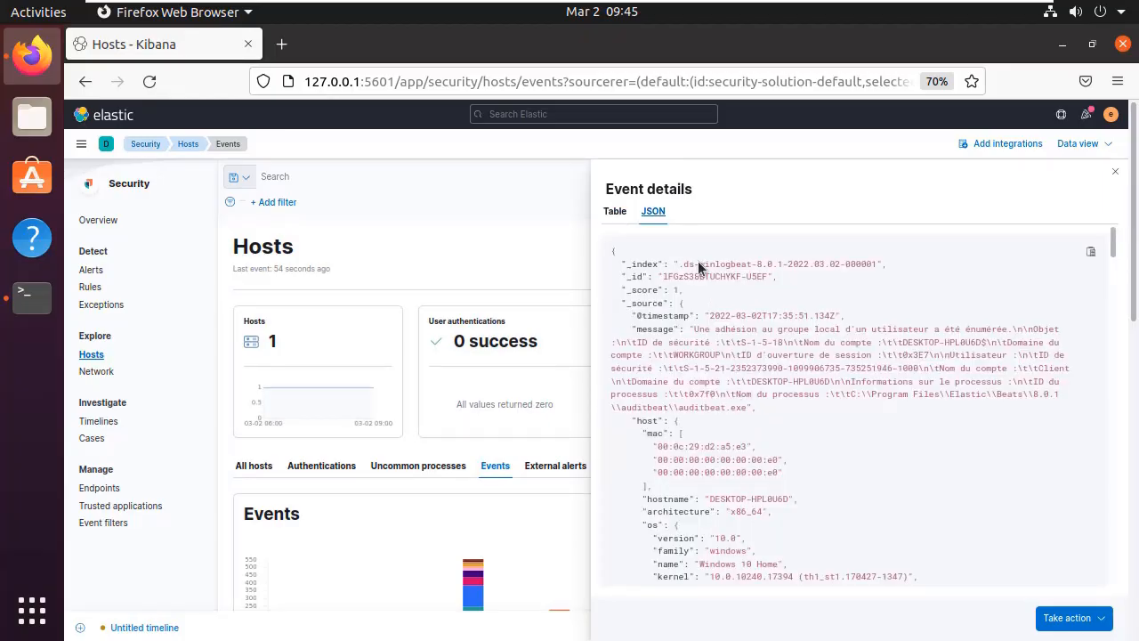
pyautogui.moveTo(700, 263); pyautogui.dragTo(889, 267)
pyautogui.moveTo(762, 279); pyautogui.dragTo(867, 512)
pyautogui.scroll(-4, 863, 521)
pyautogui.scroll(-1, 861, 527)
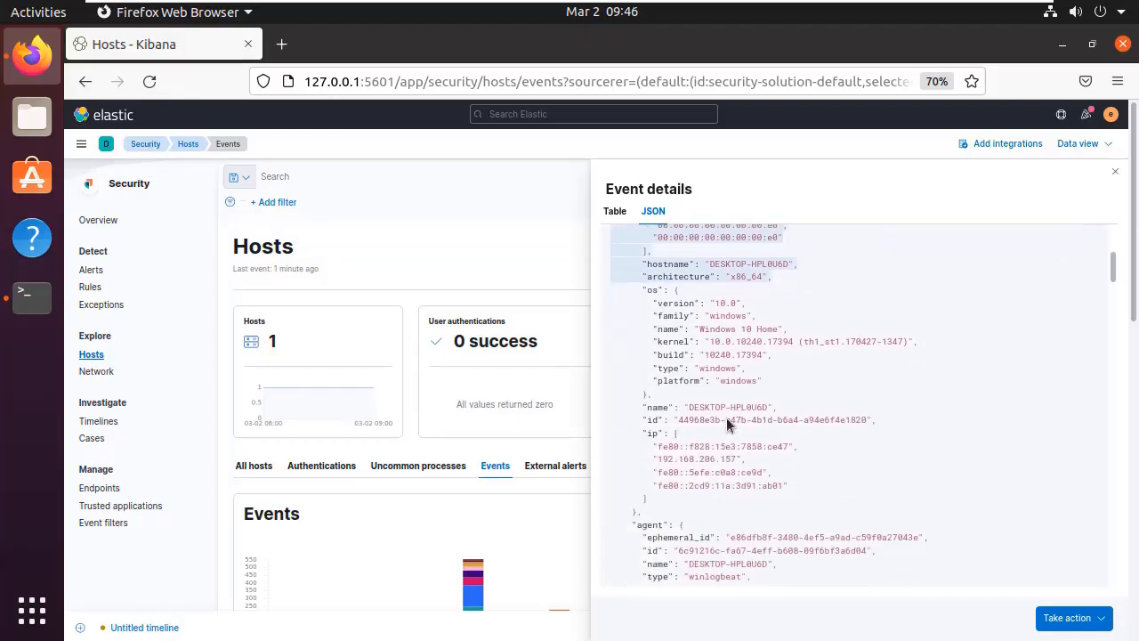
pyautogui.moveTo(761, 379); pyautogui.dragTo(657, 302)
pyautogui.click(856, 403)
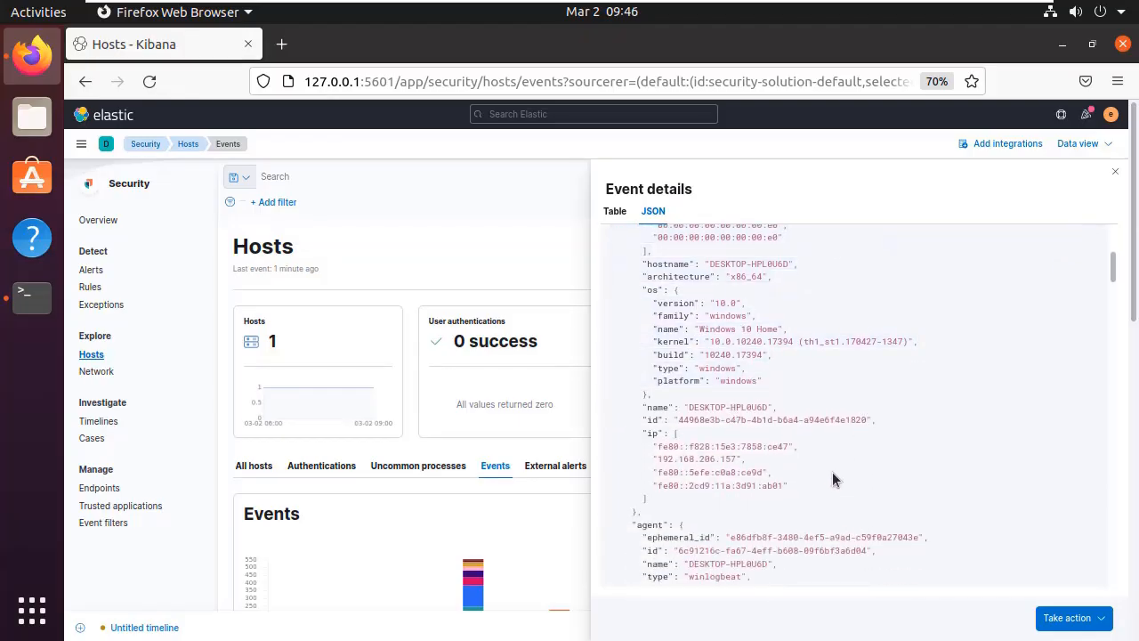
pyautogui.scroll(-3, 831, 478)
pyautogui.scroll(-5, 830, 485)
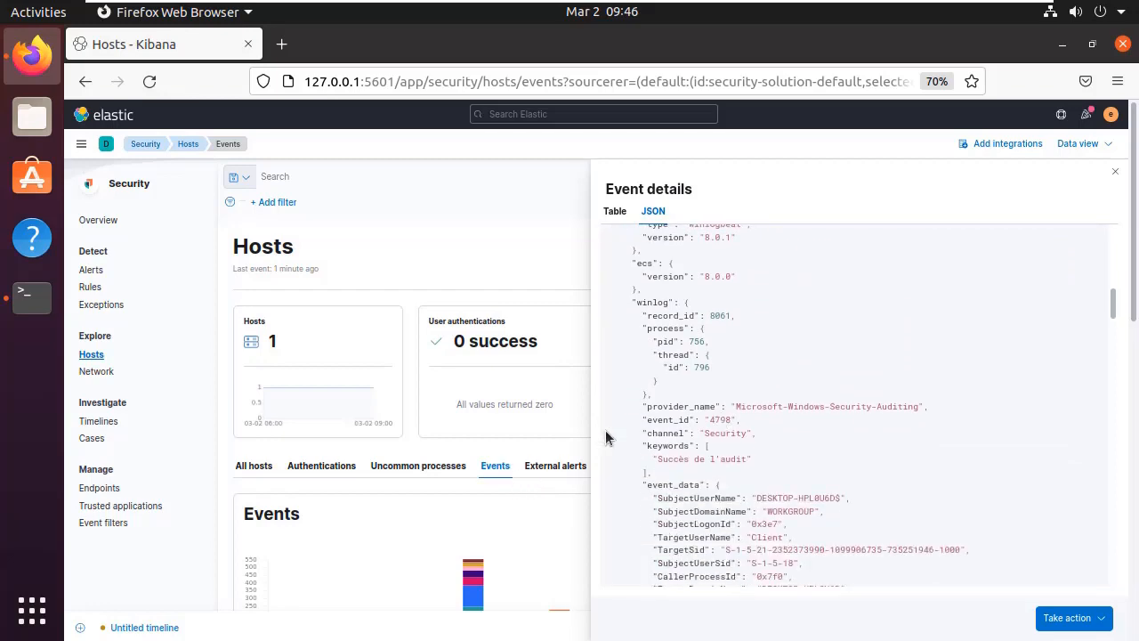
pyautogui.click(1116, 171)
# Step: Open the details page of host DESKTOP-HPL0U6D and review its system information and authentications
pyautogui.scroll(-3, 561, 462)
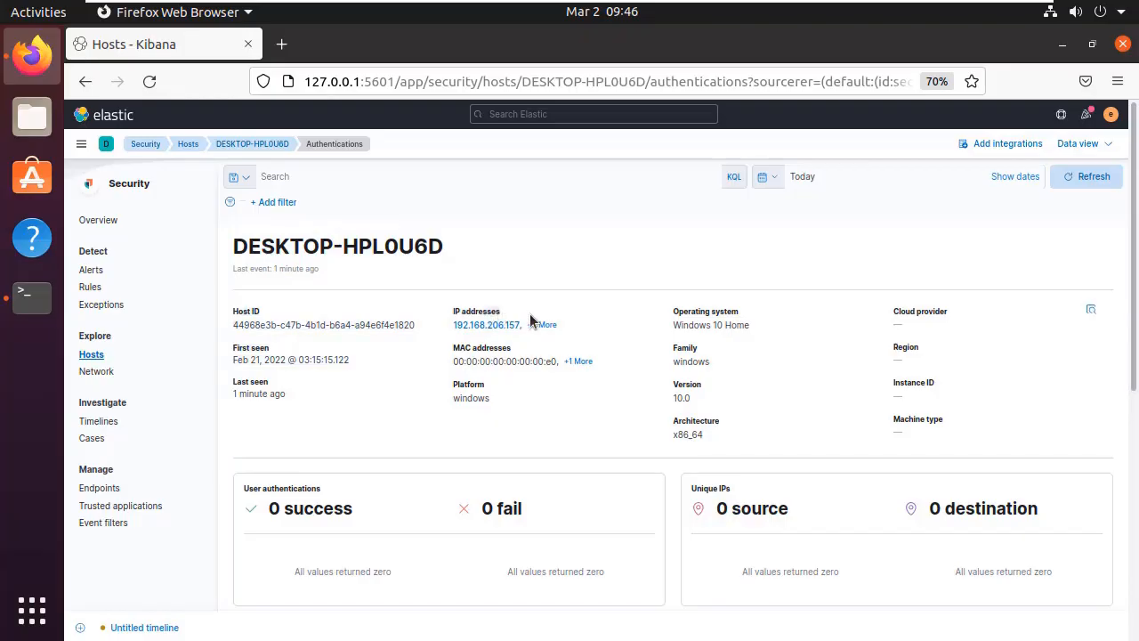
pyautogui.scroll(-5, 593, 445)
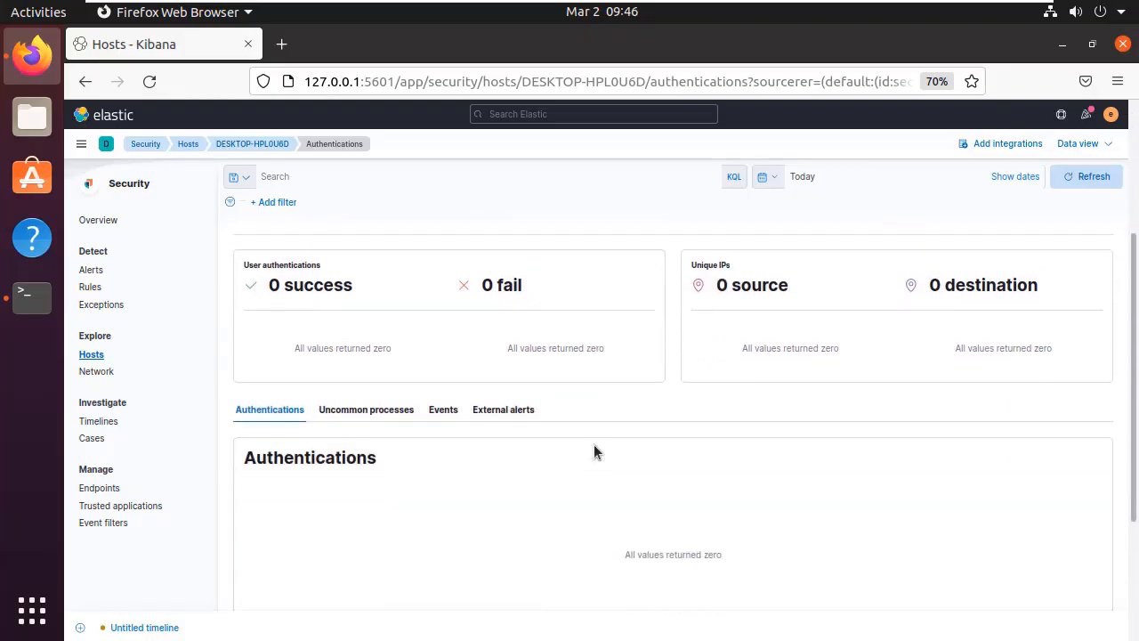
pyautogui.scroll(5, 593, 444)
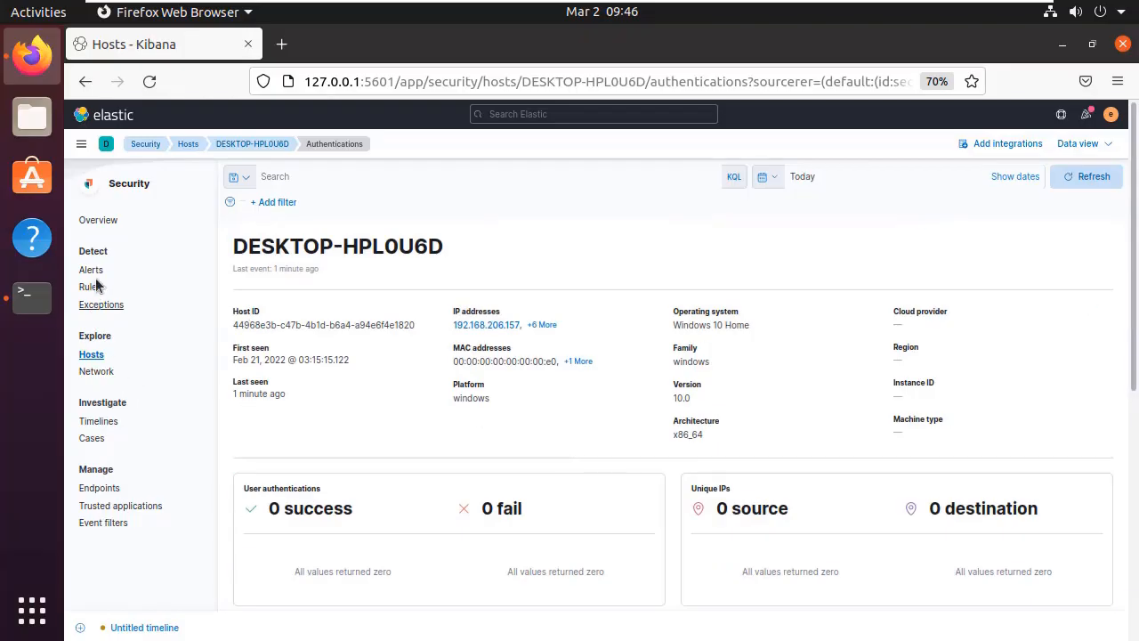
# Step: Return to the Security overview and narrow the Events chart to Mar 2, 2022 @ 06:27:34.50 through 07:10:45.52
pyautogui.click(97, 220)
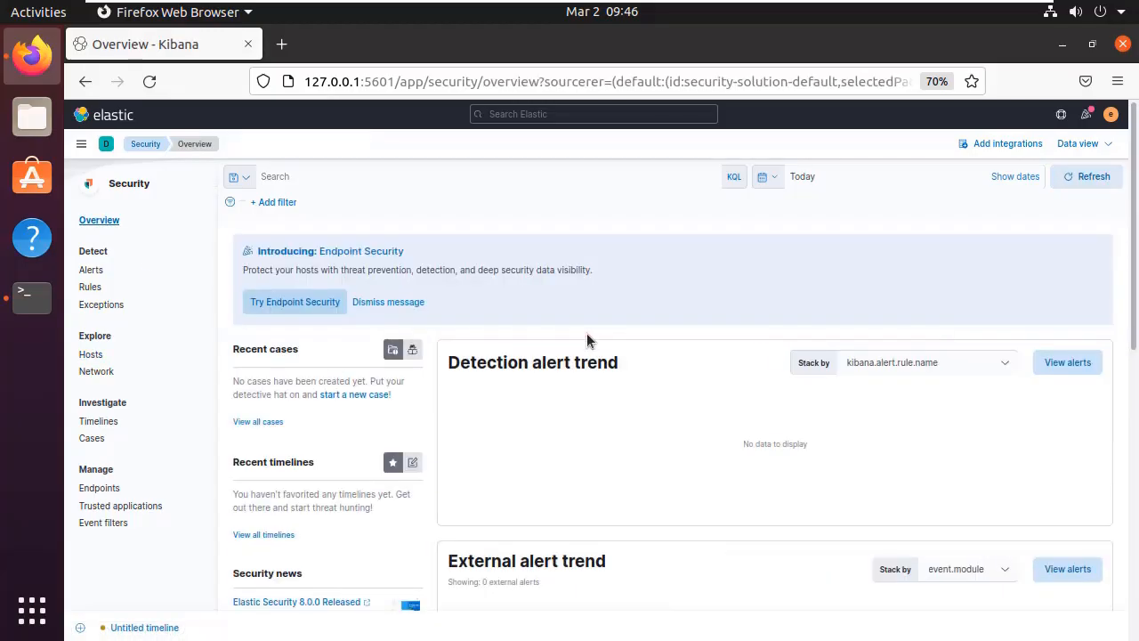
pyautogui.scroll(-5, 586, 338)
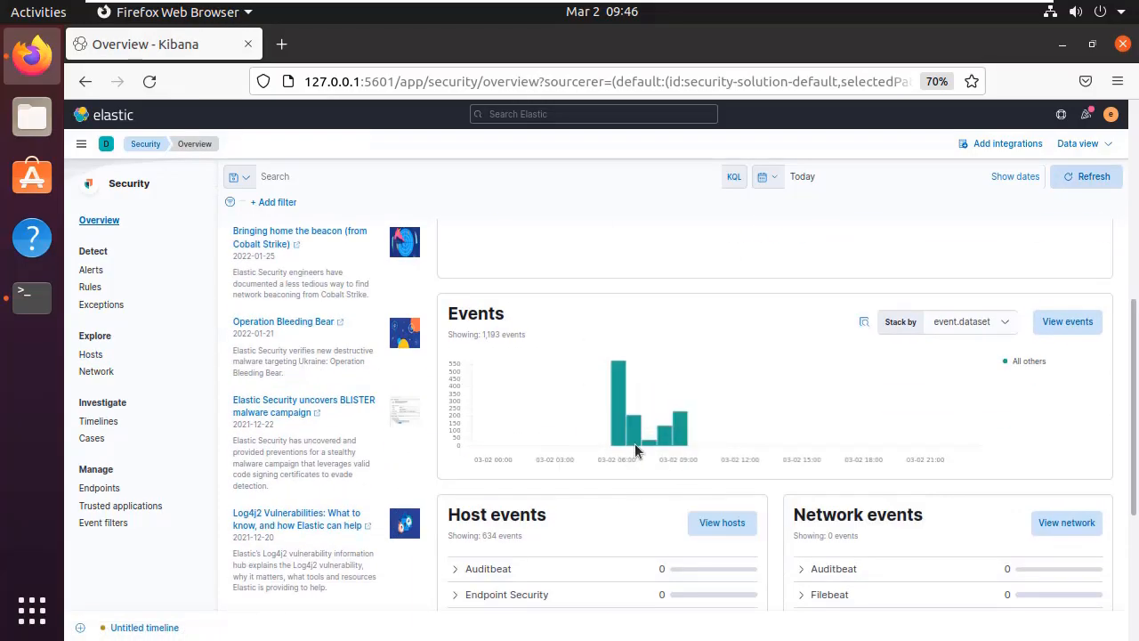
pyautogui.moveTo(603, 418); pyautogui.dragTo(743, 445)
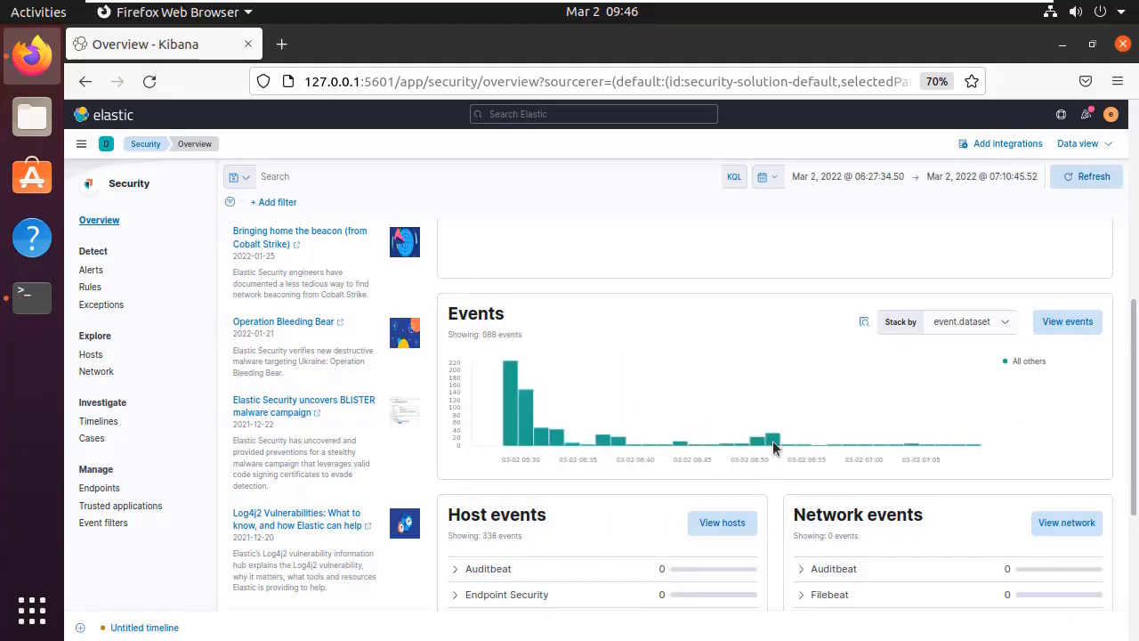
# Step: Open the full events view for the selected time range and examine its event.action chart, stacking options and event list
pyautogui.click(1073, 322)
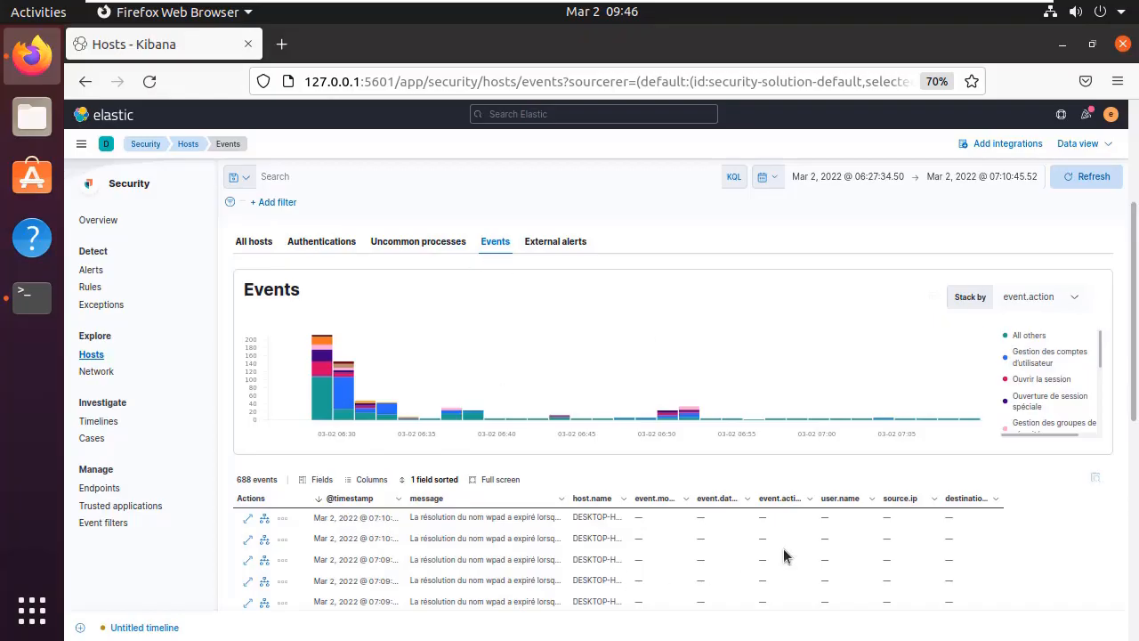
pyautogui.scroll(-1, 1059, 381)
pyautogui.click(1067, 302)
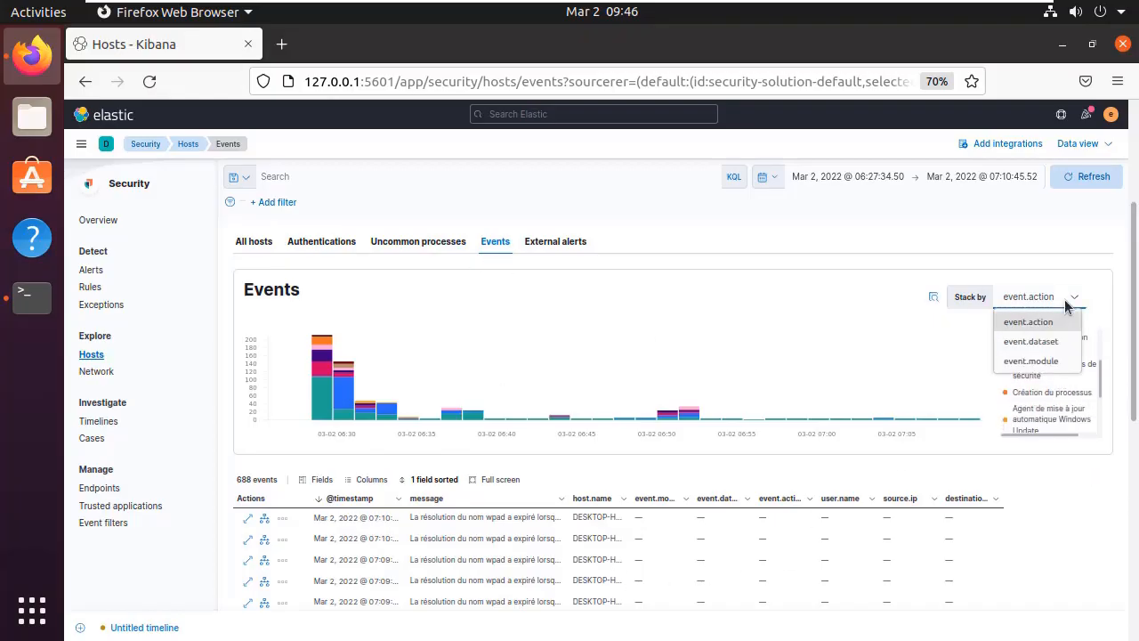
pyautogui.click(1067, 301)
pyautogui.scroll(-5, 775, 529)
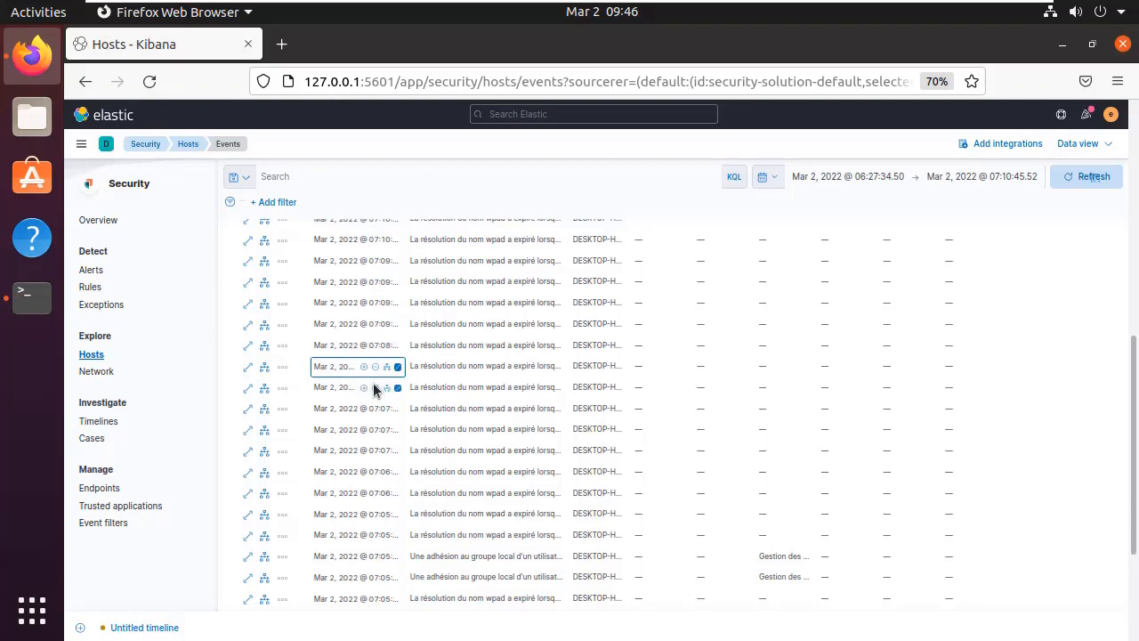
pyautogui.scroll(5, 352, 434)
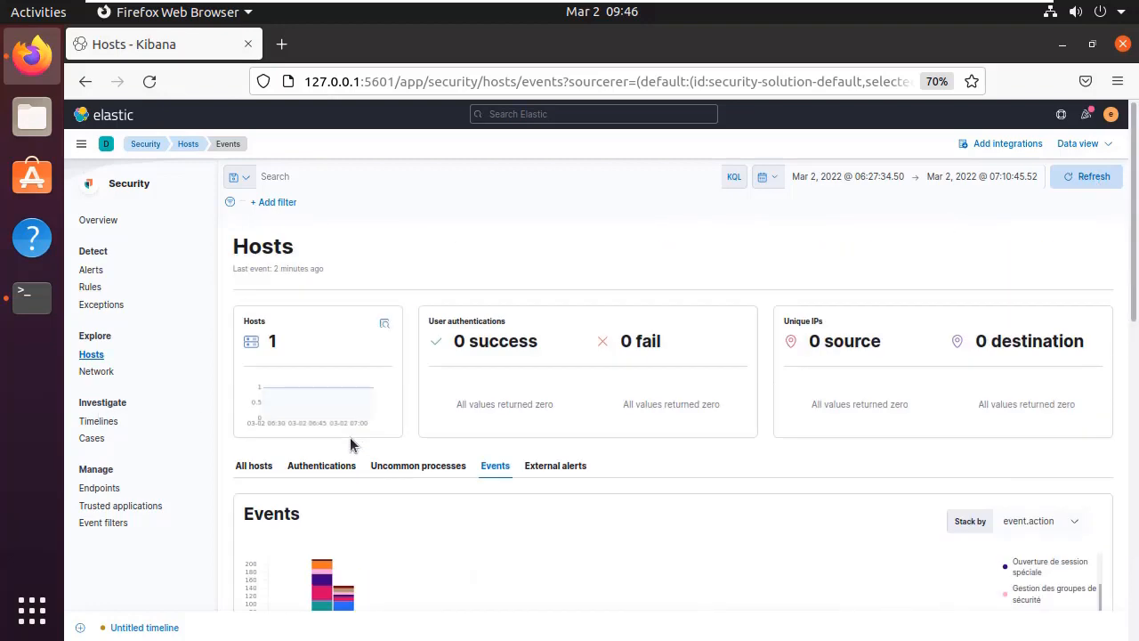
# Step: Return through the Security overview to the Elastic home page and open the integrations catalogue
pyautogui.click(151, 147)
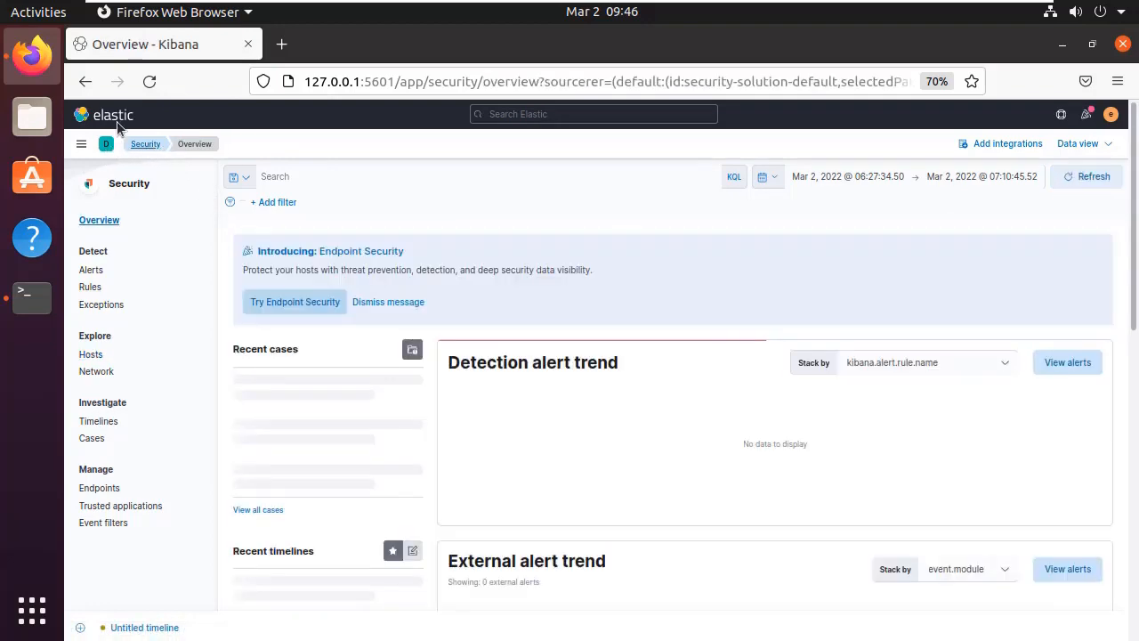
pyautogui.click(118, 120)
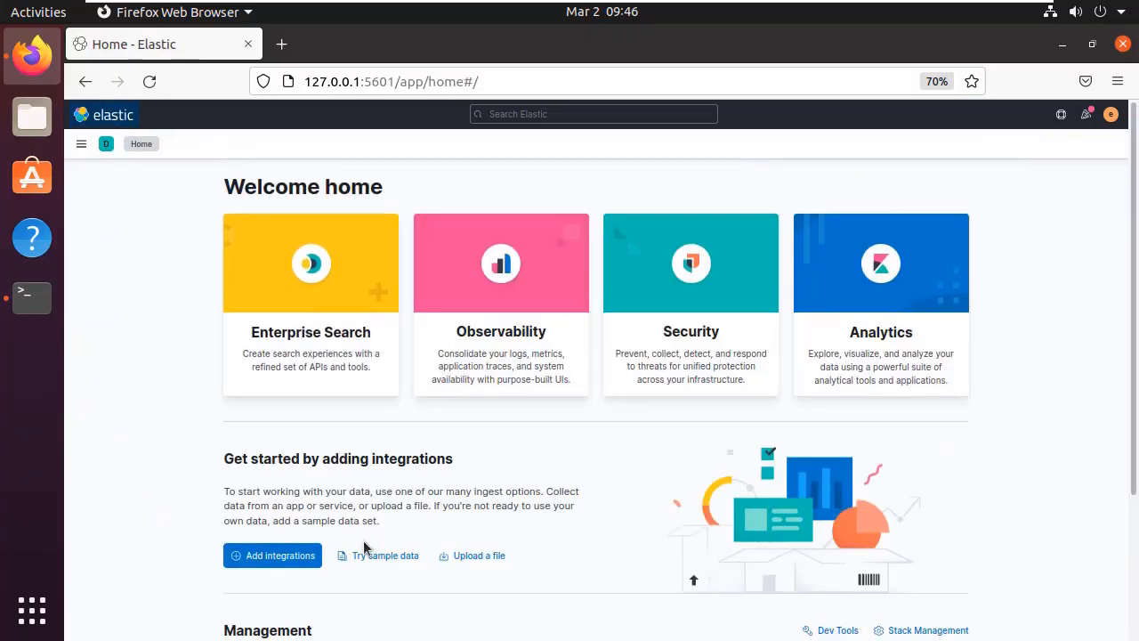
pyautogui.click(237, 555)
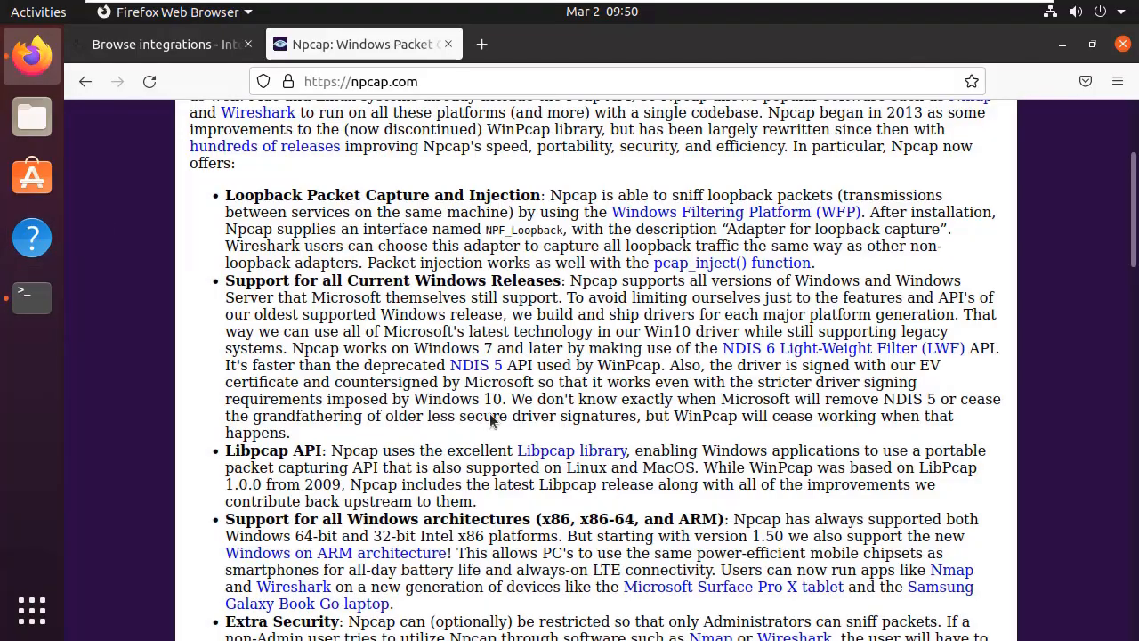
# Step: Look through the Npcap website for the free edition's Windows installer and try its Npcap 1.60 download
pyautogui.scroll(-8, 490, 418)
pyautogui.scroll(-20, 490, 420)
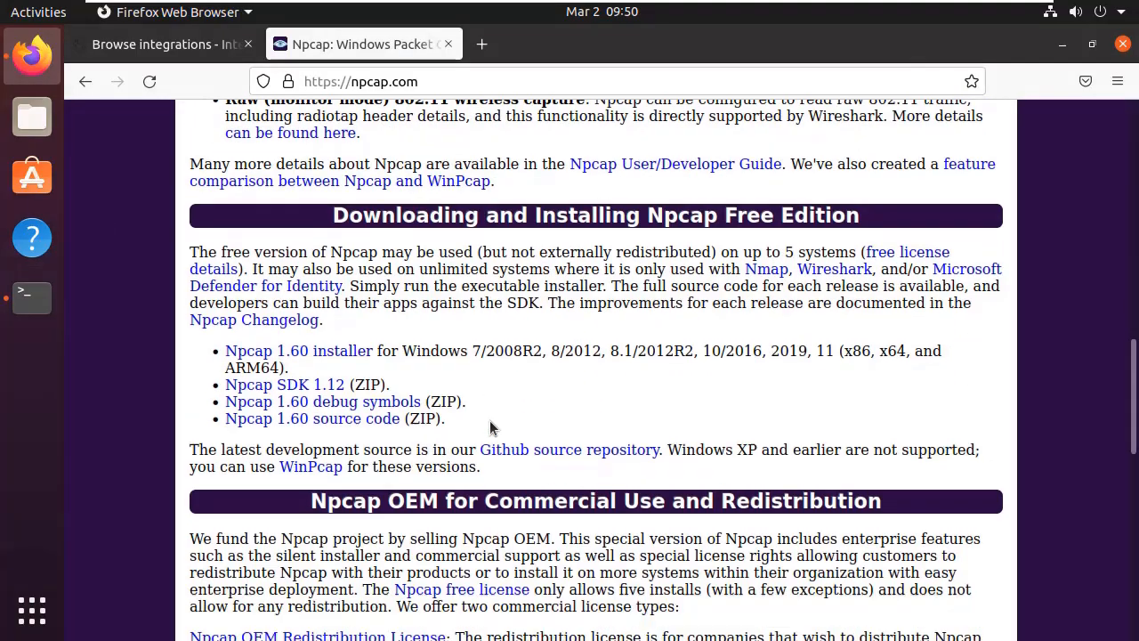
pyautogui.scroll(-2, 491, 434)
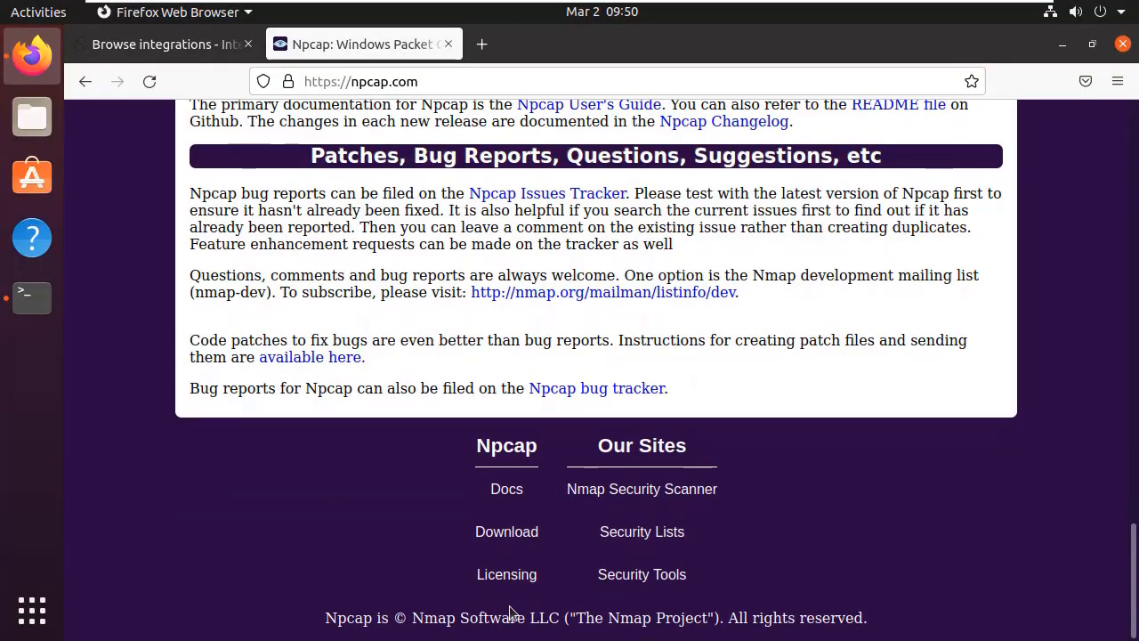
pyautogui.scroll(6, 685, 309)
pyautogui.scroll(-3, 562, 360)
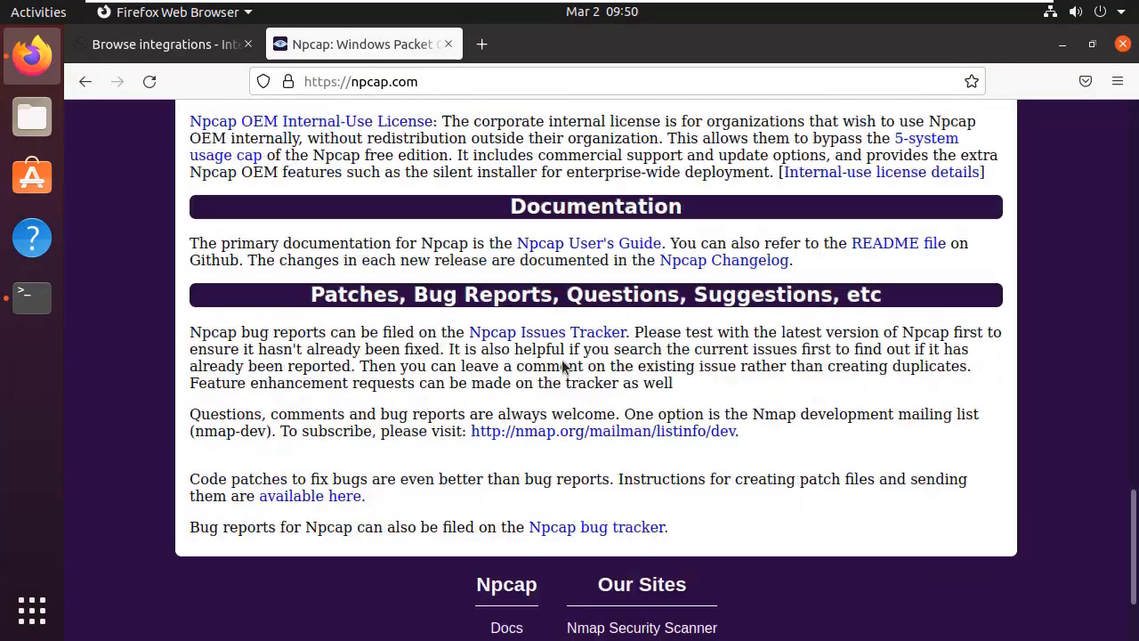
pyautogui.scroll(3, 562, 360)
pyautogui.scroll(10, 561, 360)
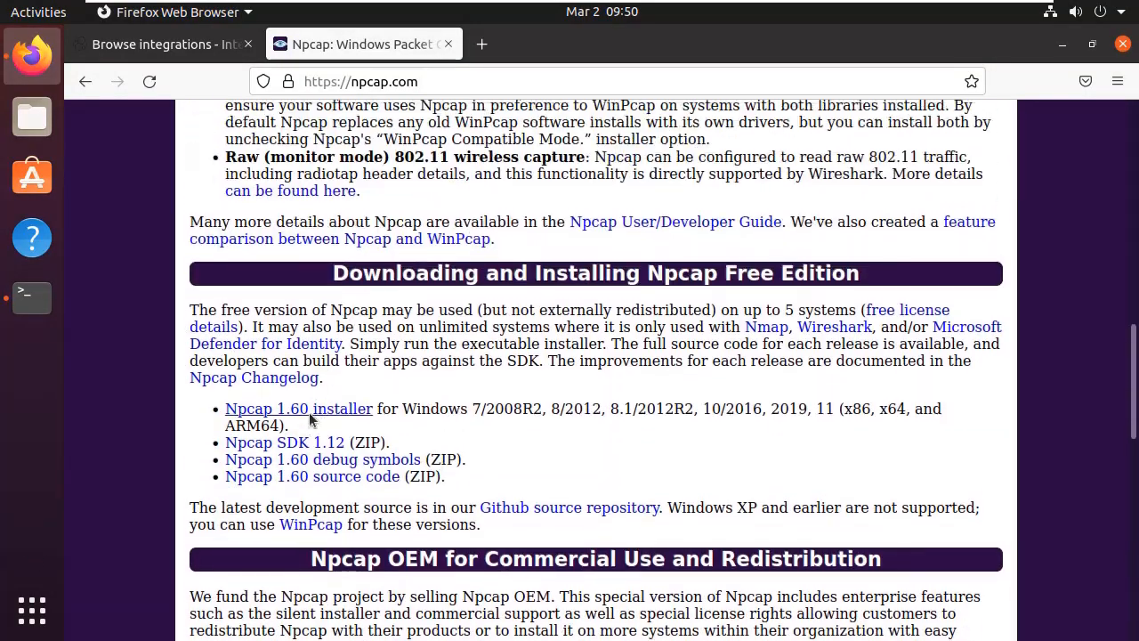
pyautogui.click(314, 412)
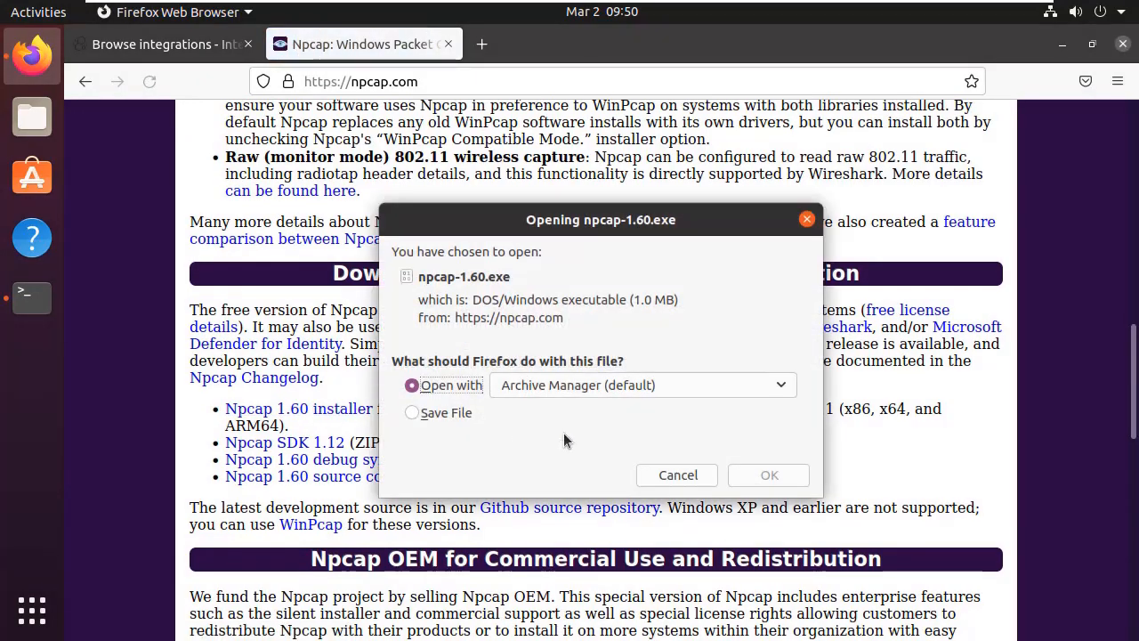
pyautogui.click(686, 473)
# Step: Copy the Npcap site's address and stop the running Winlogbeat in PowerShell on the Windows virtual machine
pyautogui.click(433, 81)
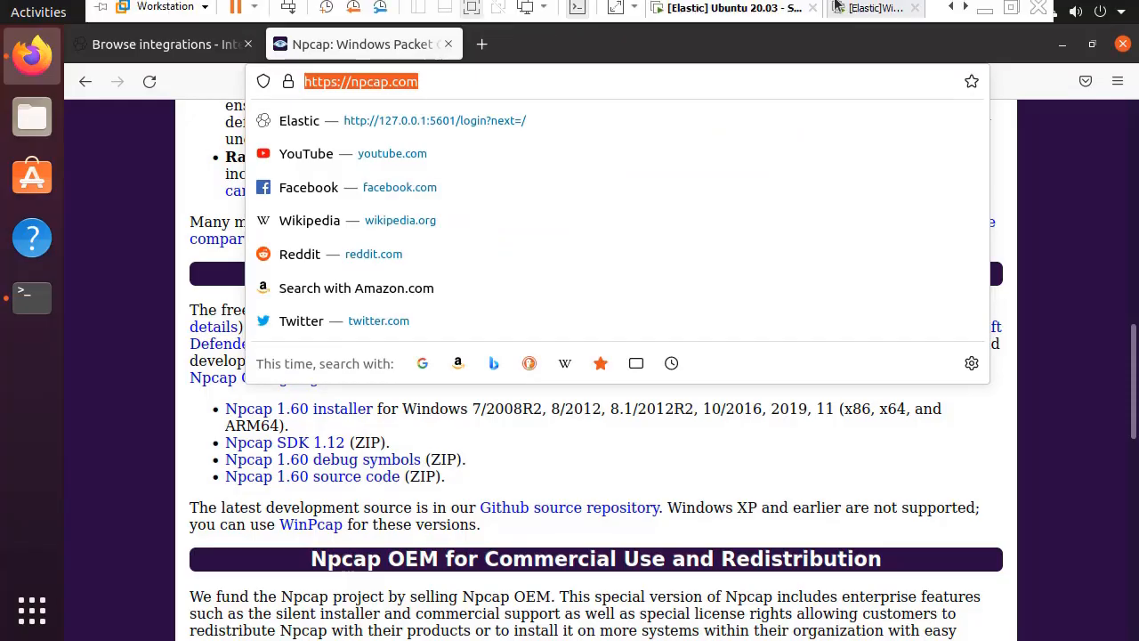
pyautogui.click(877, 12)
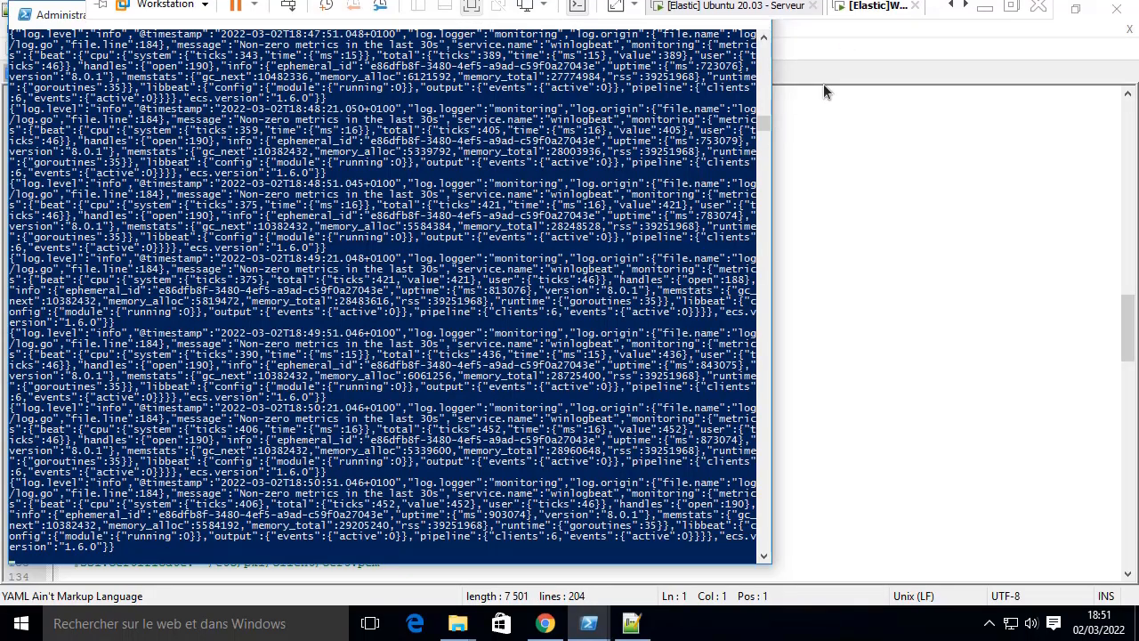
pyautogui.hotkey('ctrl', 'c')
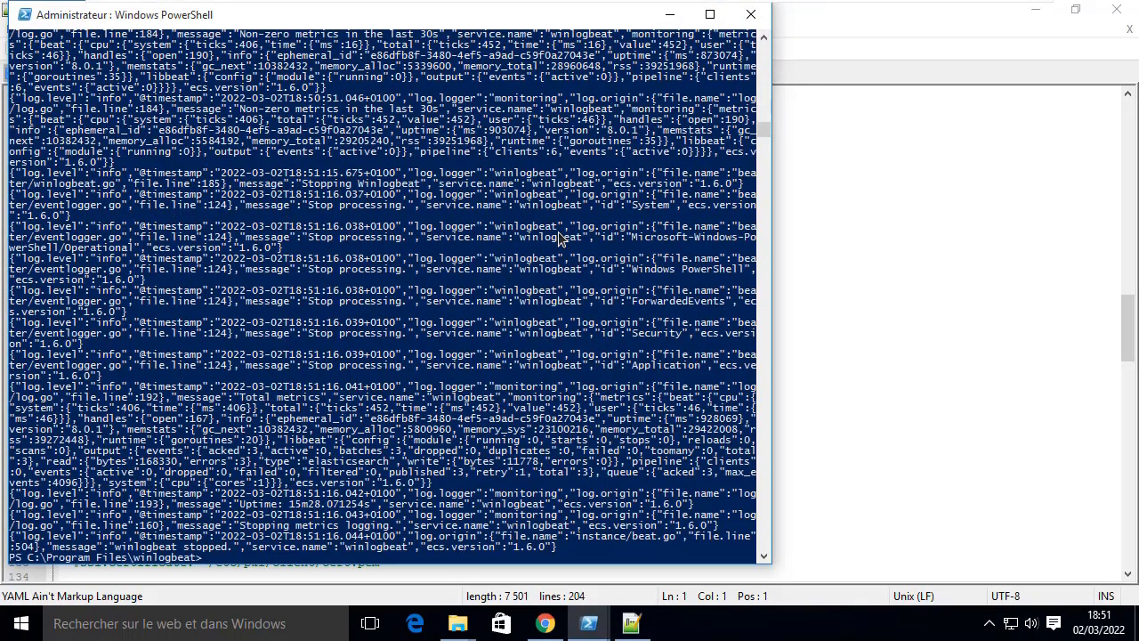
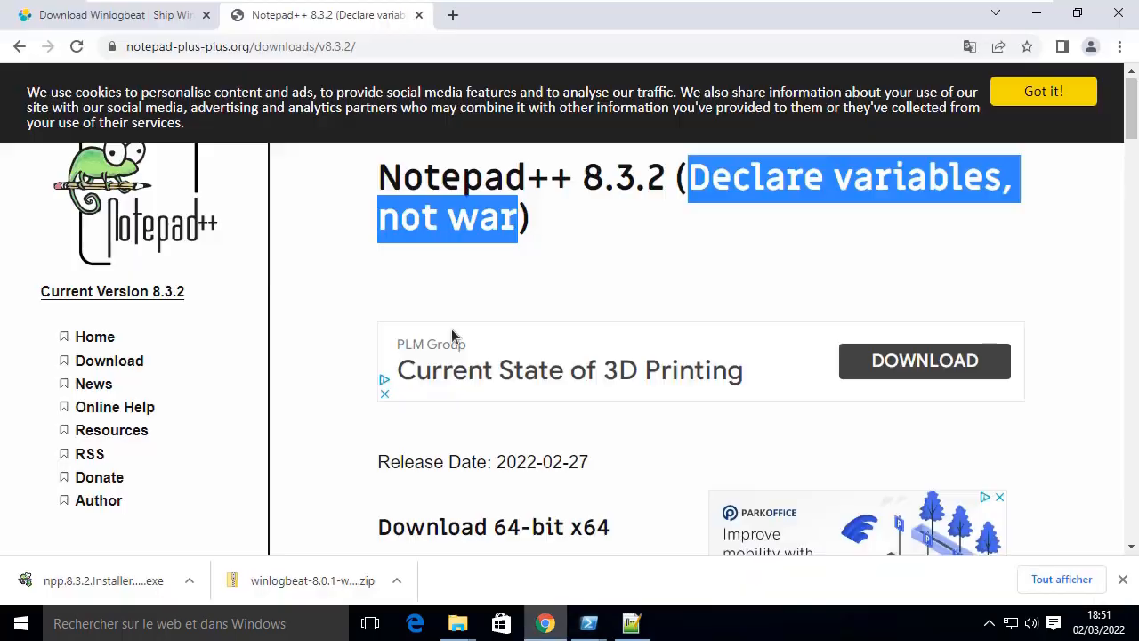
pyautogui.click(362, 46)
pyautogui.write('https://npcap.com/')
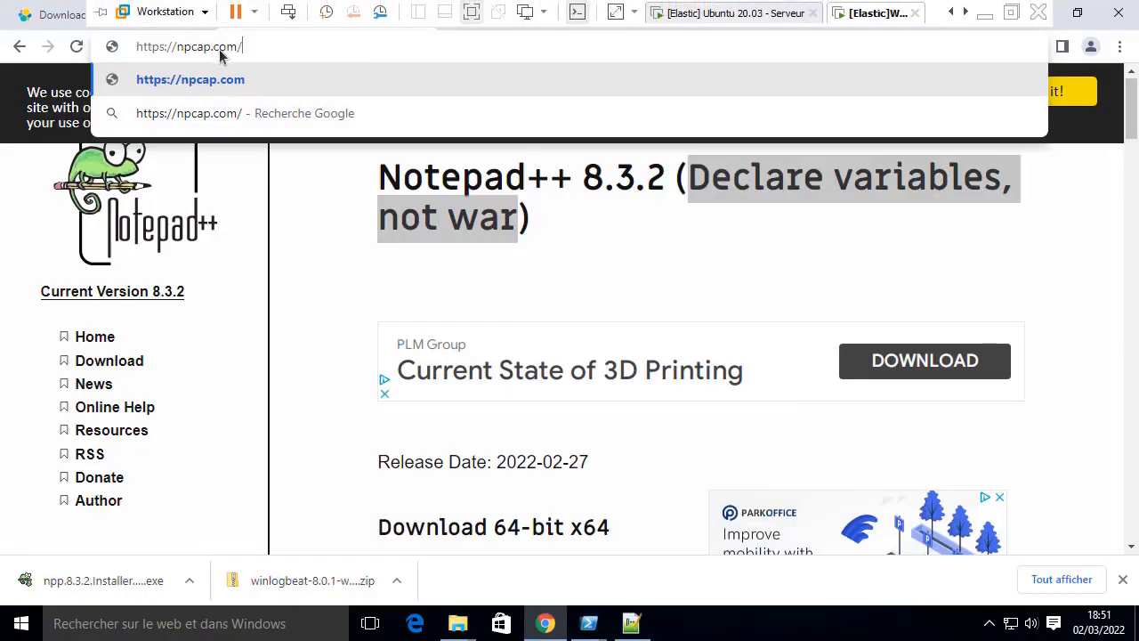
pyautogui.press('Return')
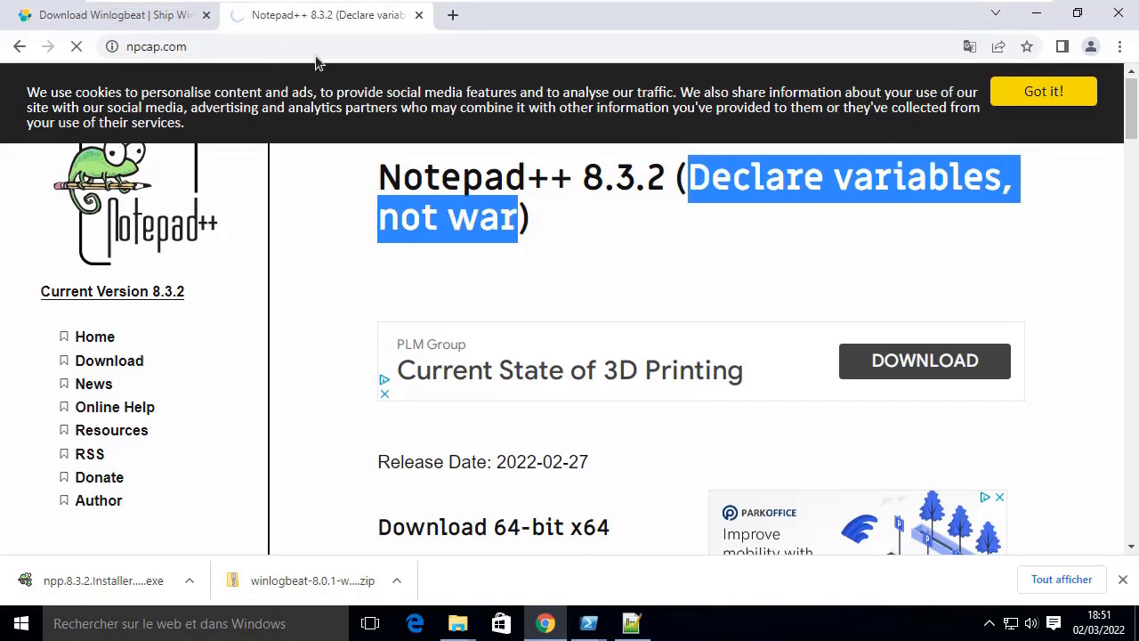
pyautogui.scroll(-10, 321, 196)
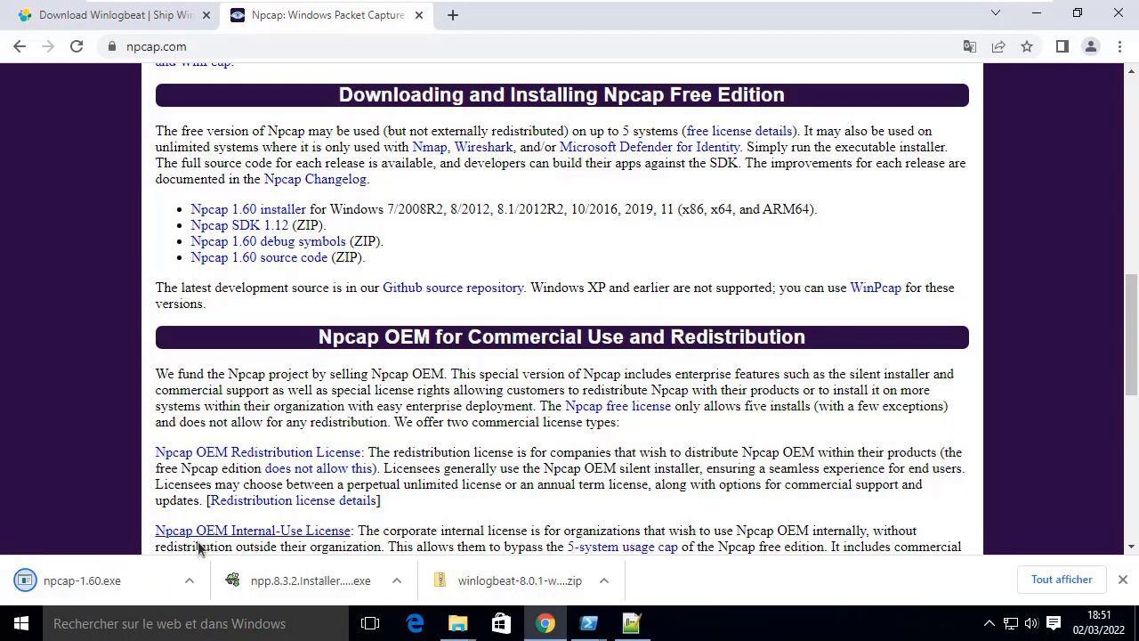
# Step: Run npcap-1.60.exe, authorise it to make changes, accept the license agreement and install Npcap with the default options
pyautogui.click(85, 589)
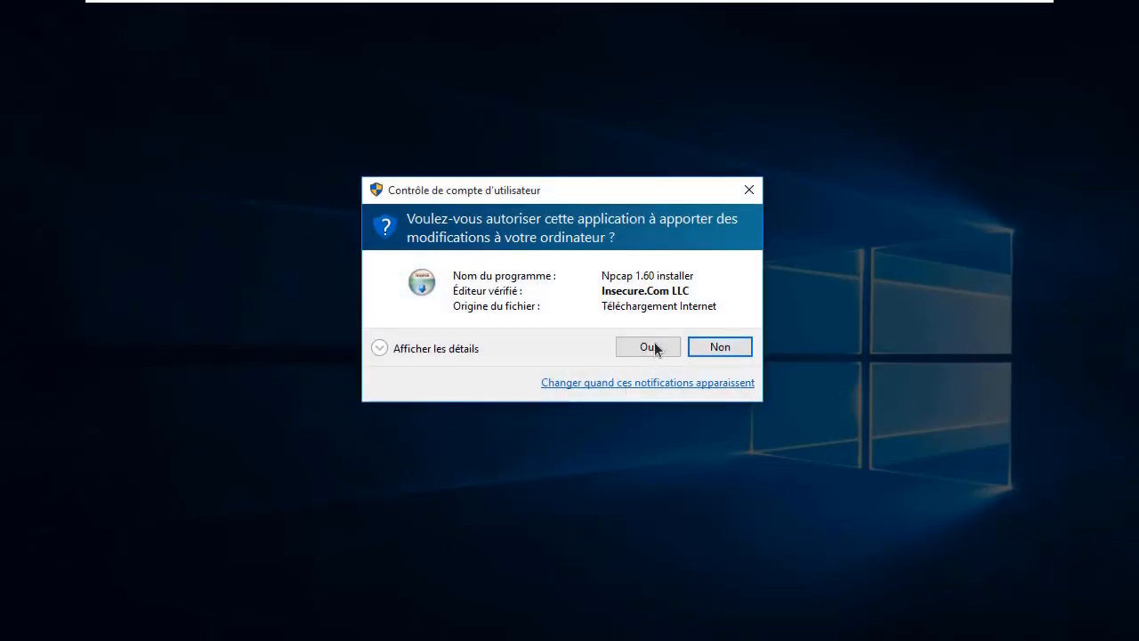
pyautogui.click(654, 347)
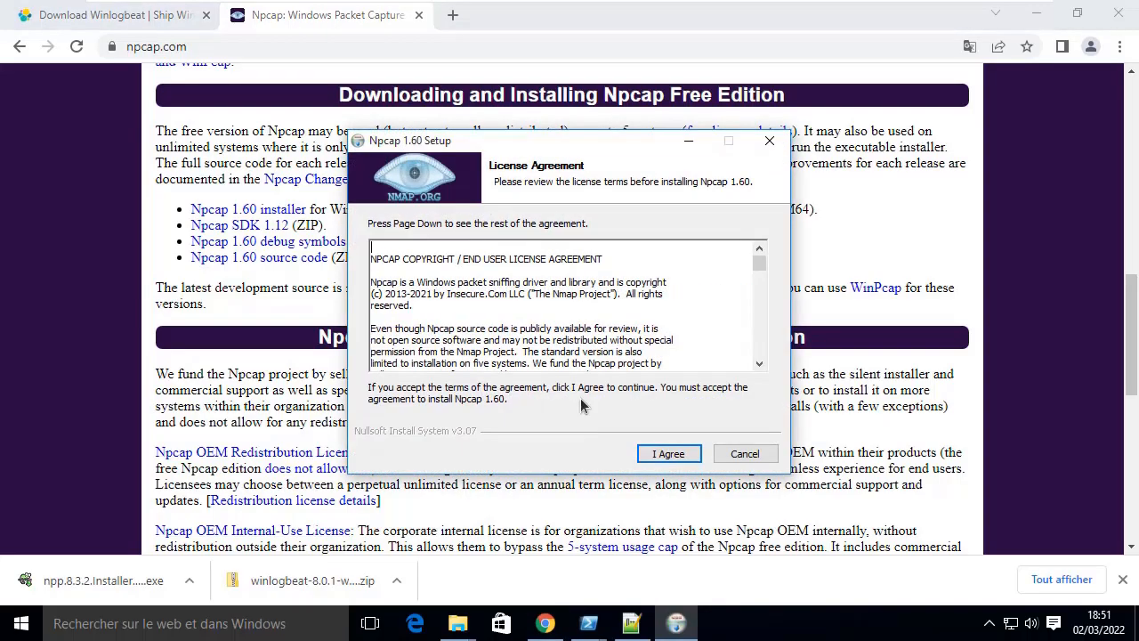
pyautogui.click(668, 457)
pyautogui.click(668, 456)
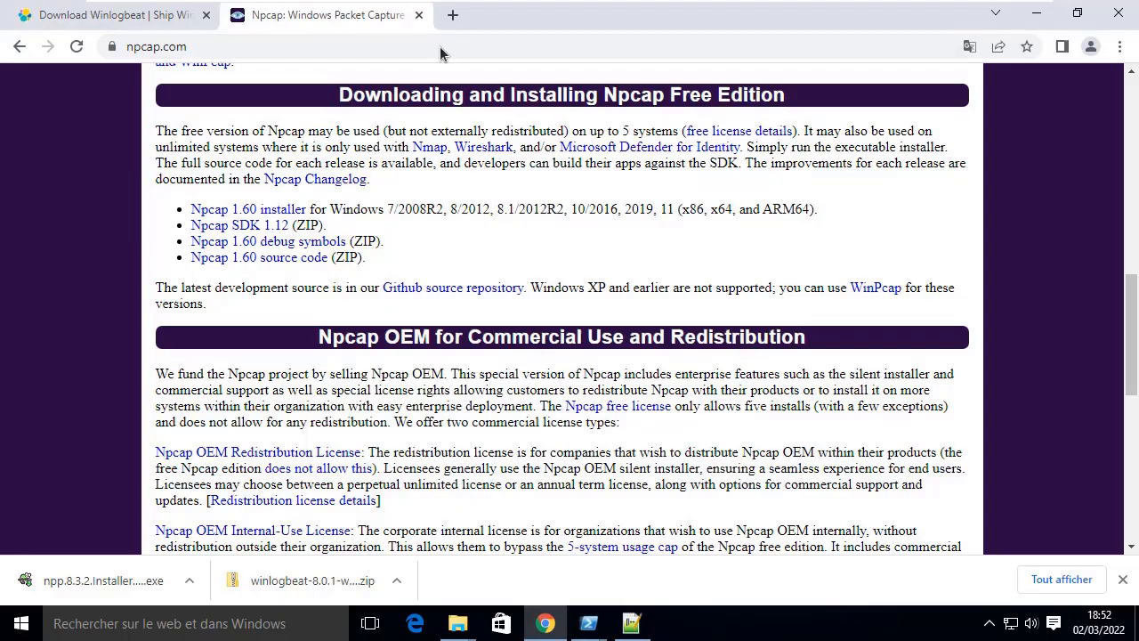
pyautogui.click(441, 47)
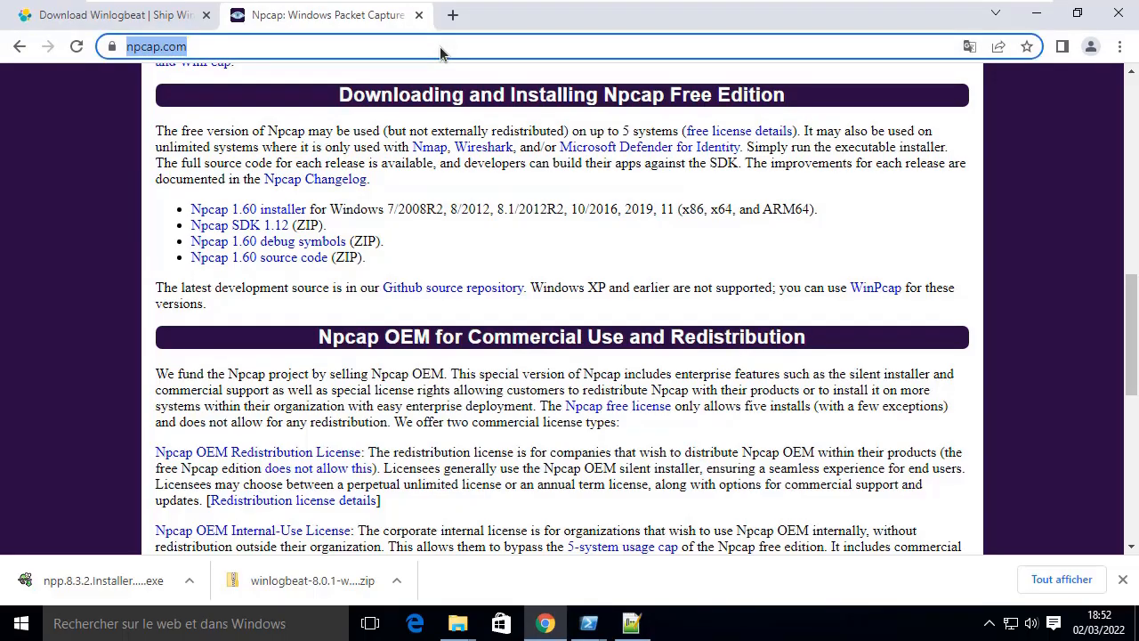
pyautogui.write('https://www.elastic.co/downloads/beats/packetbeat')
pyautogui.press('Return')
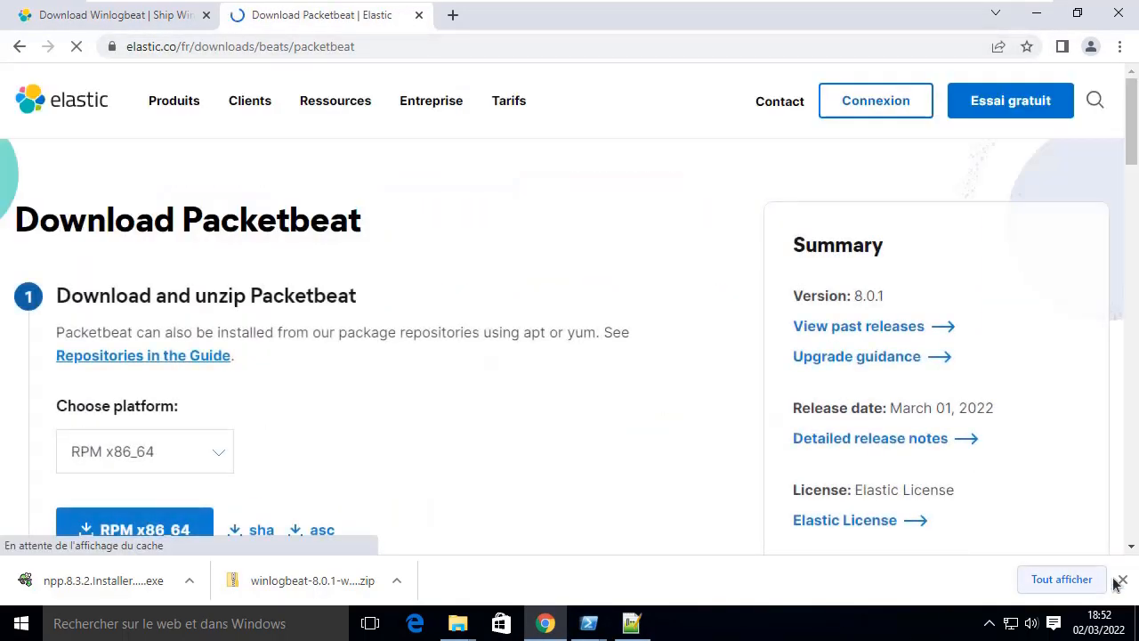
pyautogui.click(1122, 580)
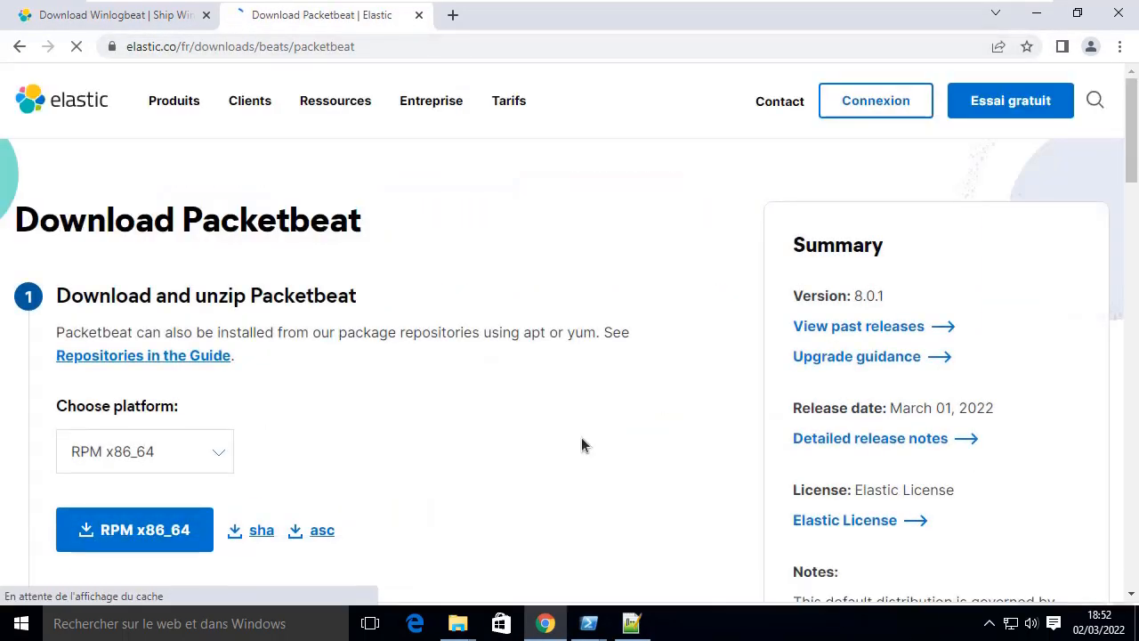
# Step: Choose Windows ZIP x86_64 as the Packetbeat platform and download the 8.0.1 archive
pyautogui.scroll(-2, 129, 385)
pyautogui.click(186, 286)
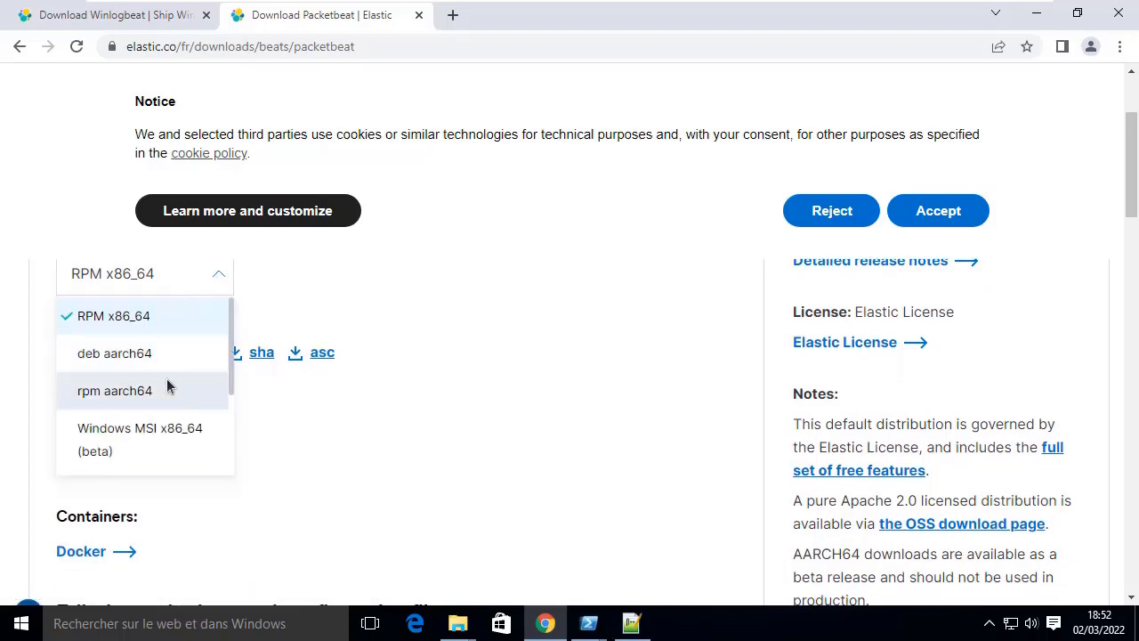
pyautogui.click(236, 347)
pyautogui.click(201, 276)
pyautogui.scroll(-3, 223, 386)
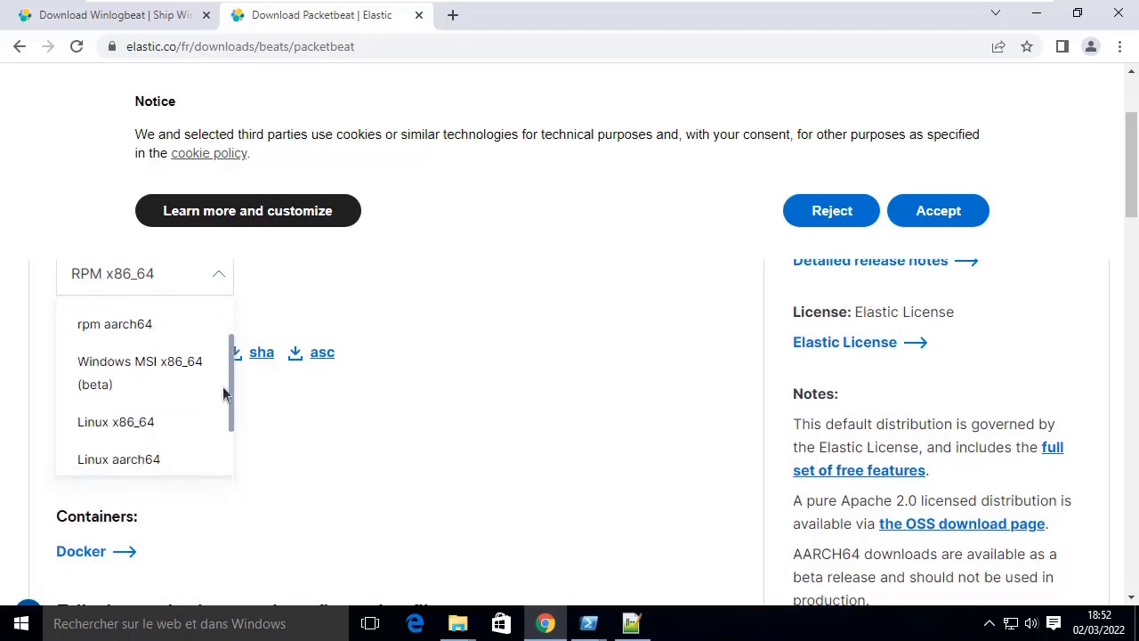
pyautogui.scroll(-1, 127, 460)
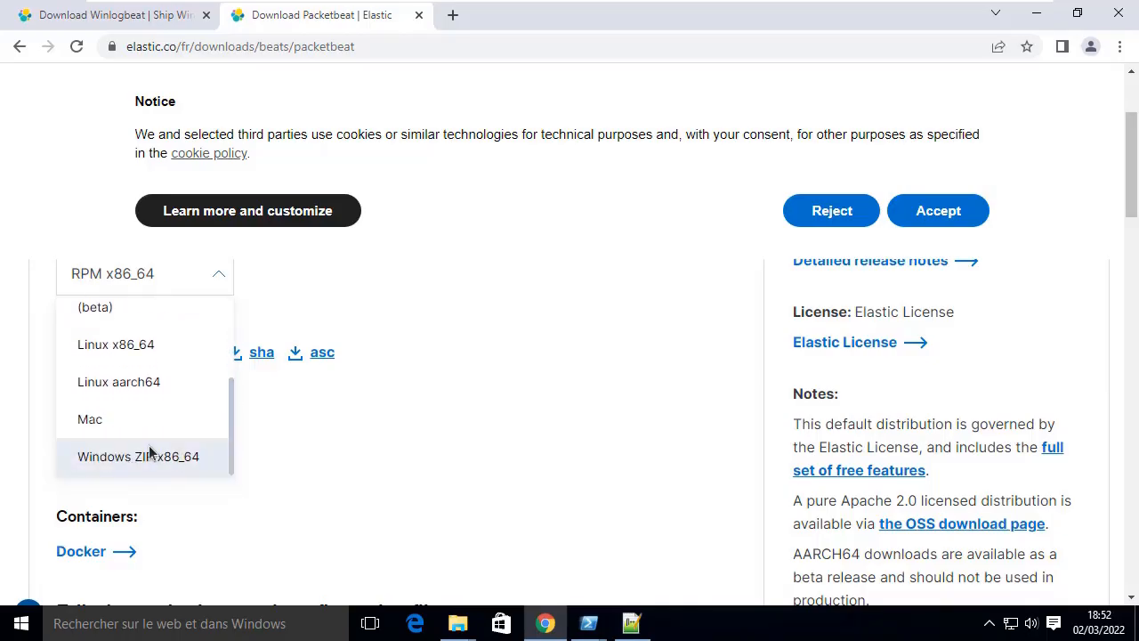
pyautogui.click(160, 454)
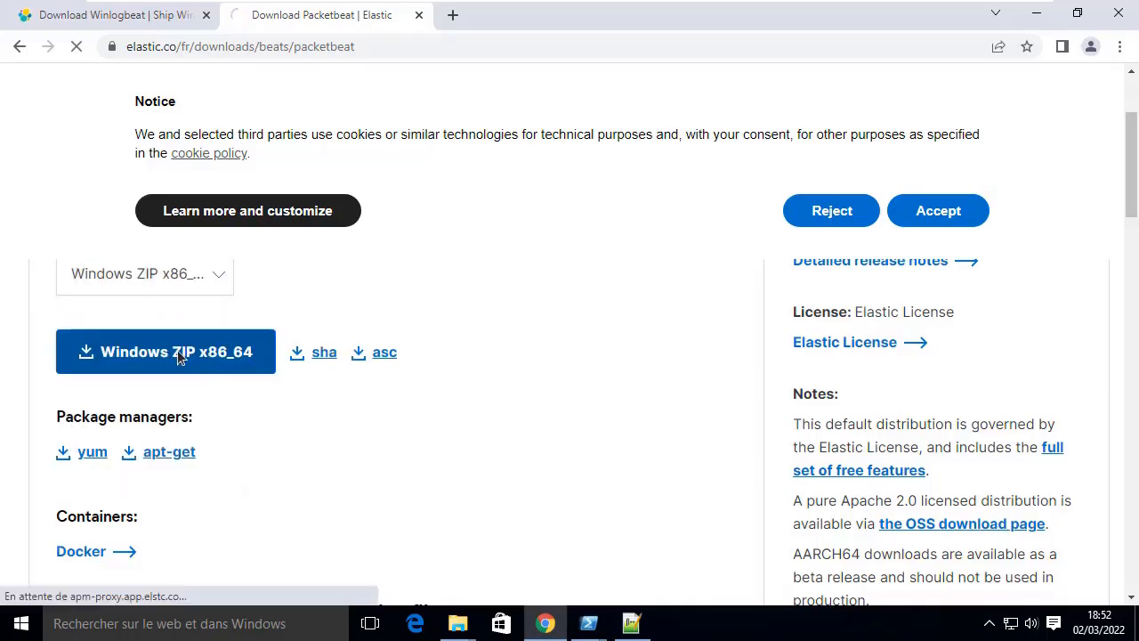
pyautogui.click(178, 350)
# Step: Show the downloaded packetbeat-8.0.1-windows-x86_64.zip in its folder and extract it to the default destination in Downloads
pyautogui.click(184, 580)
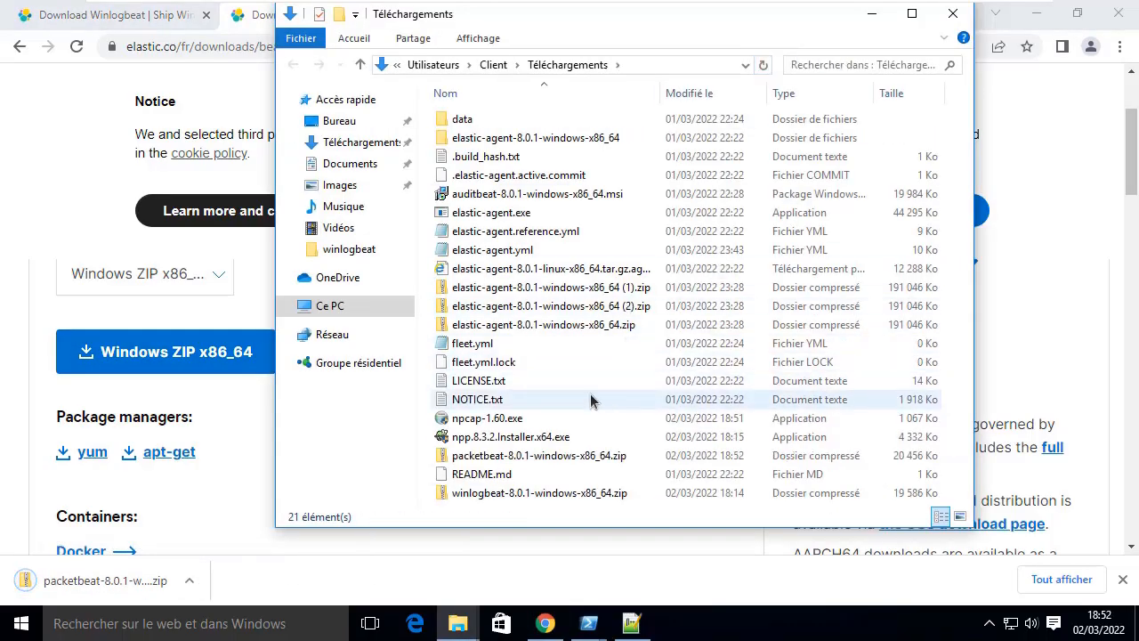
pyautogui.rightClick(523, 454)
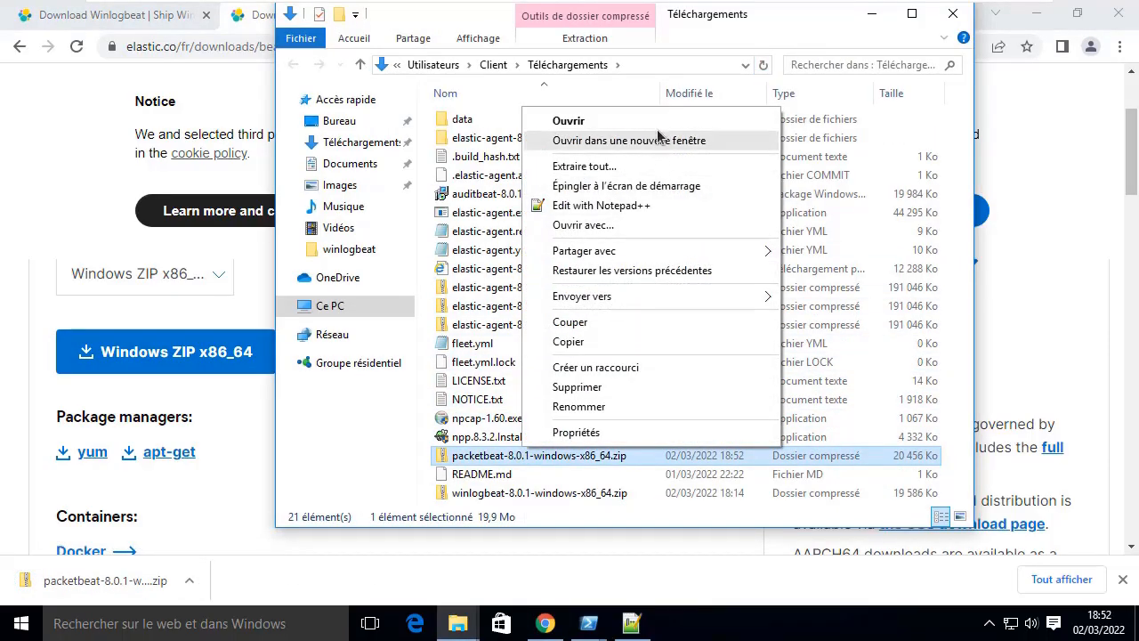
pyautogui.click(663, 166)
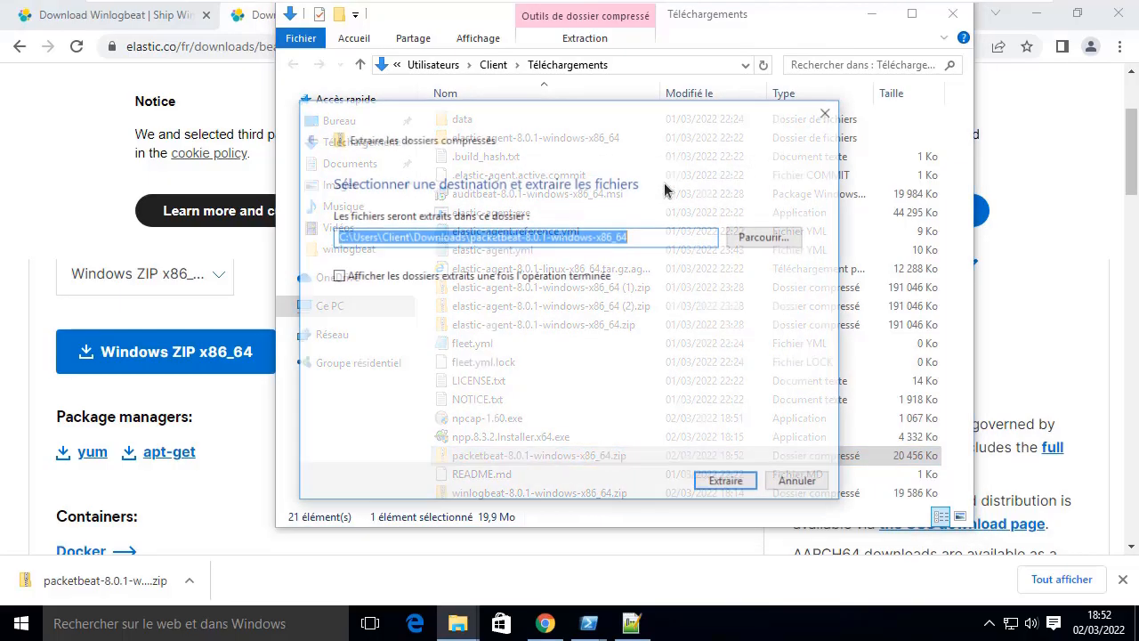
pyautogui.click(728, 480)
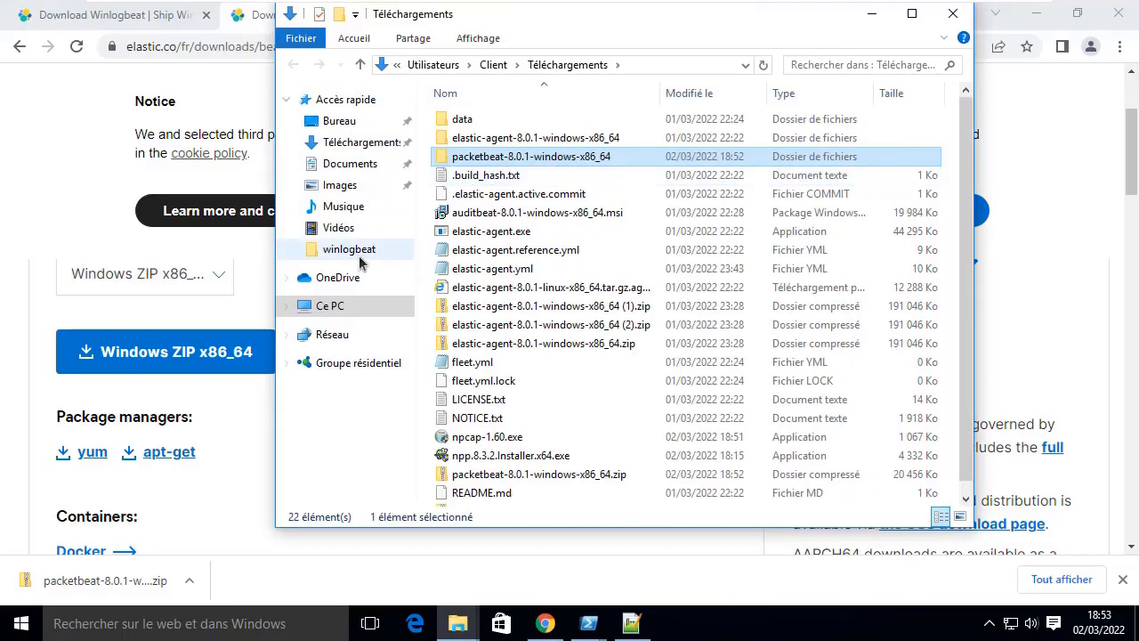
# Step: Copy the extracted packetbeat-8.0.1-windows-x86_64 folder into Programmes on drive C:, authorising the copy with administrator rights
pyautogui.click(360, 305)
pyautogui.doubleClick(496, 298)
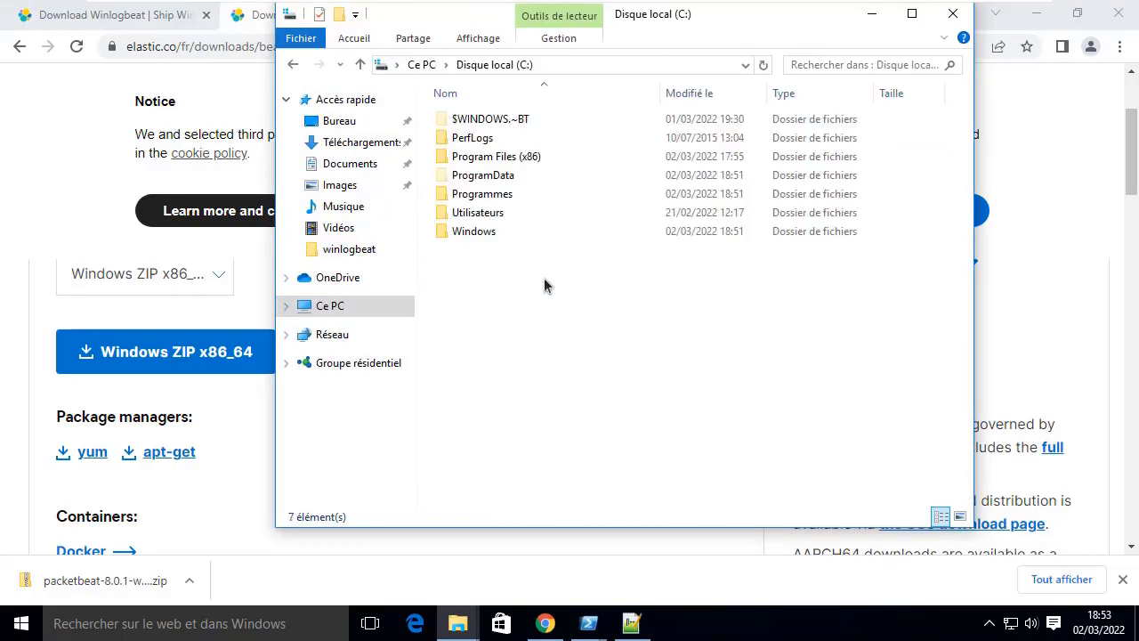
pyautogui.doubleClick(526, 195)
pyautogui.click(903, 286)
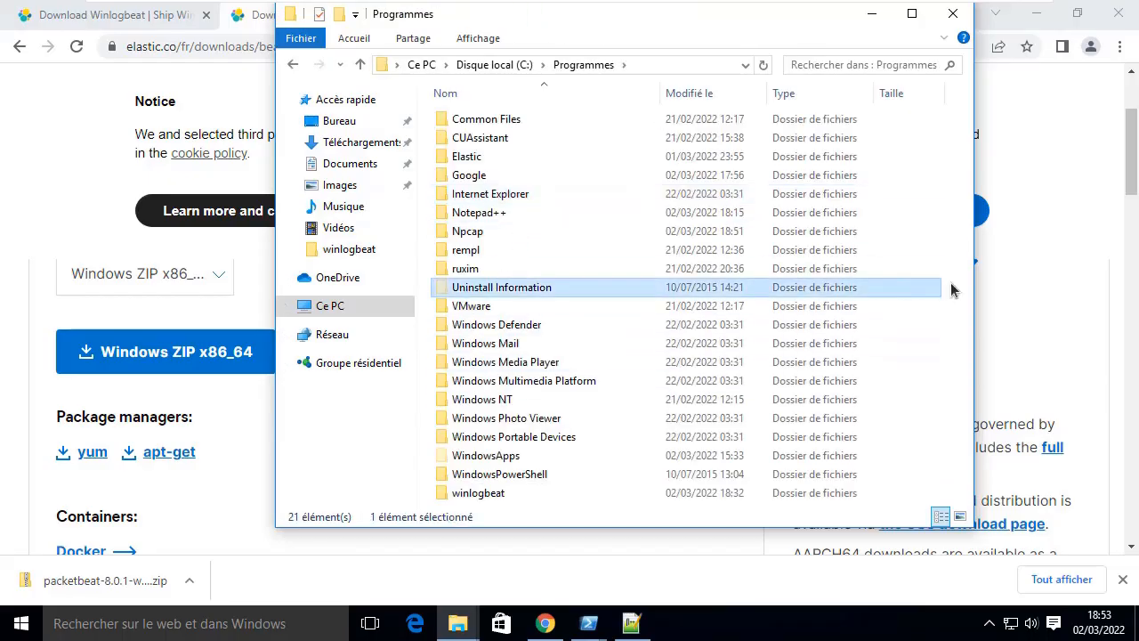
pyautogui.click(943, 293)
pyautogui.hotkey('ctrl', 'v')
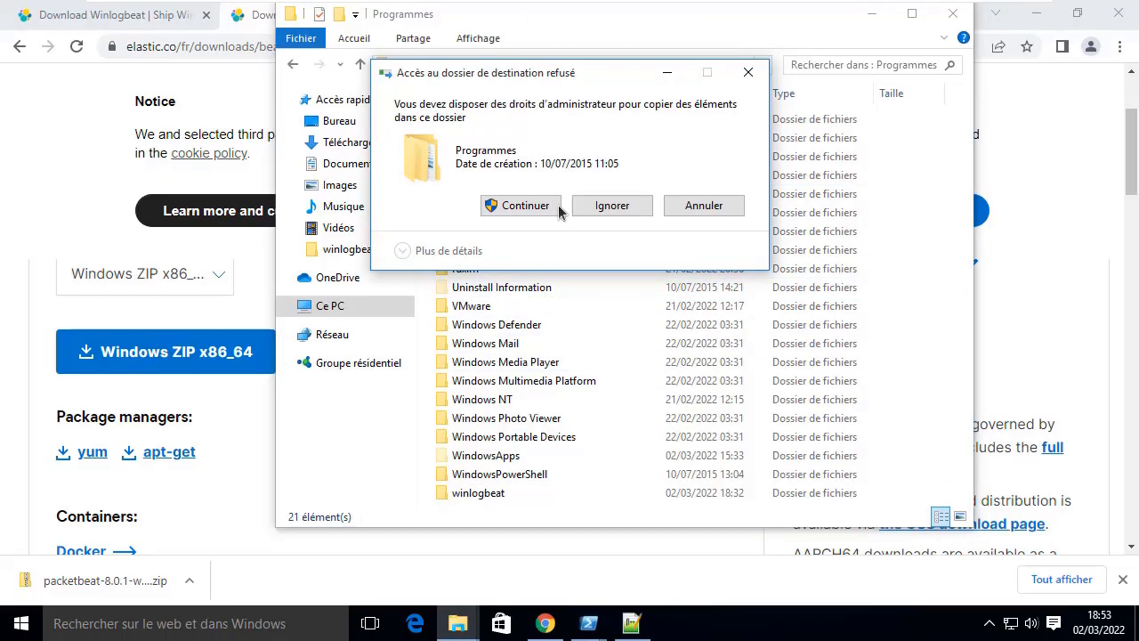
pyautogui.click(523, 206)
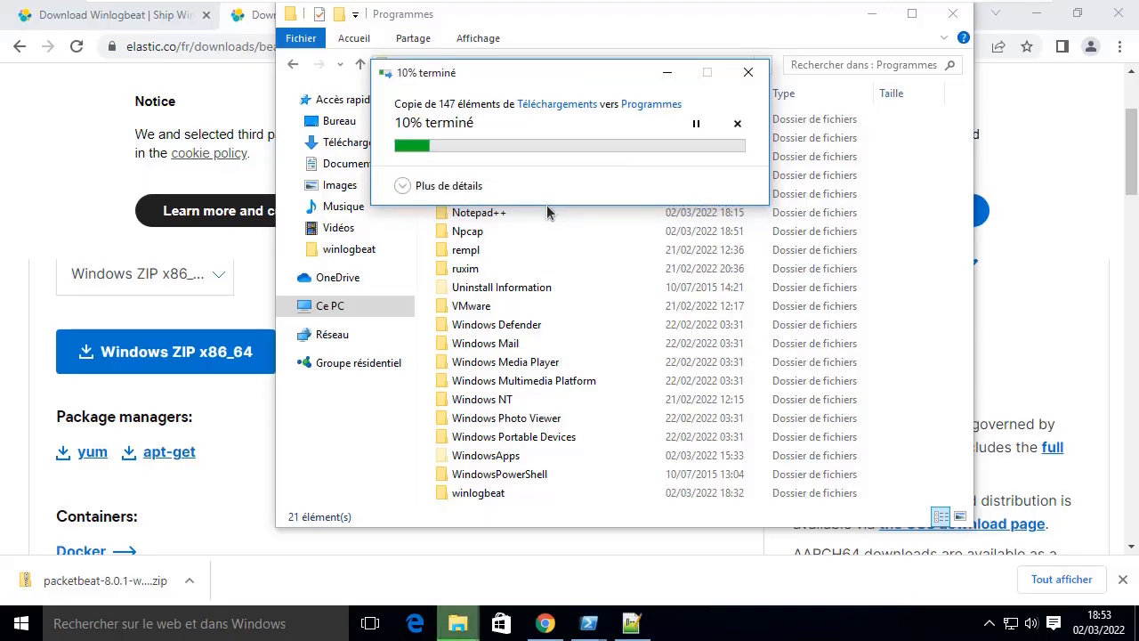
# Step: Rename the packetbeat-8.0.1-windows-x86_64 folder in Programmes to Packetbeat
pyautogui.rightClick(533, 250)
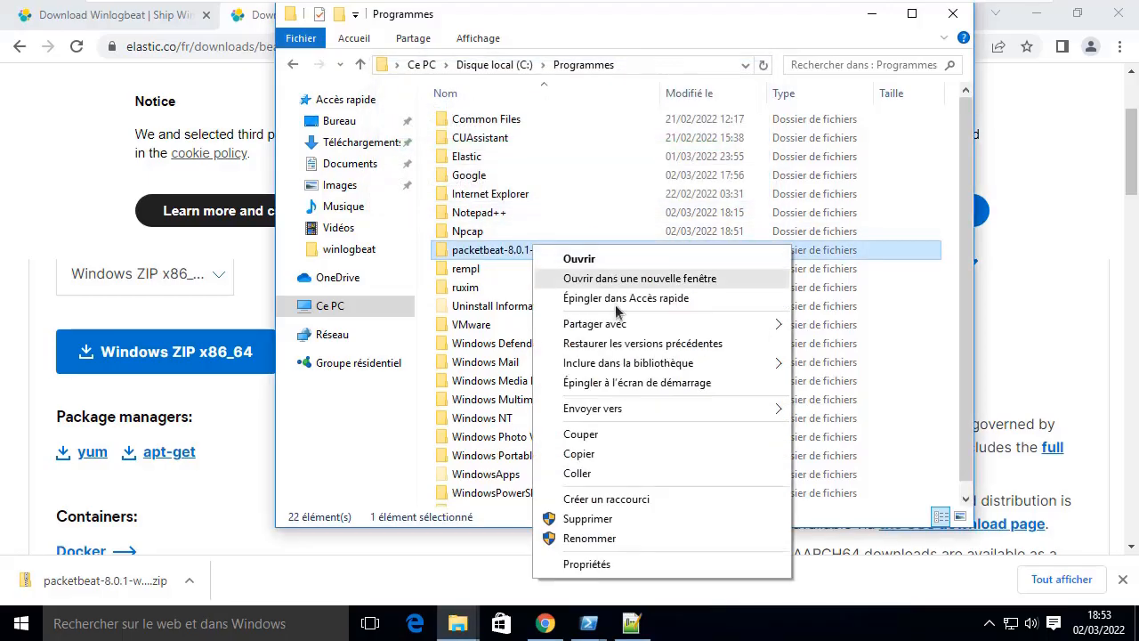
pyautogui.click(604, 537)
pyautogui.click(525, 251)
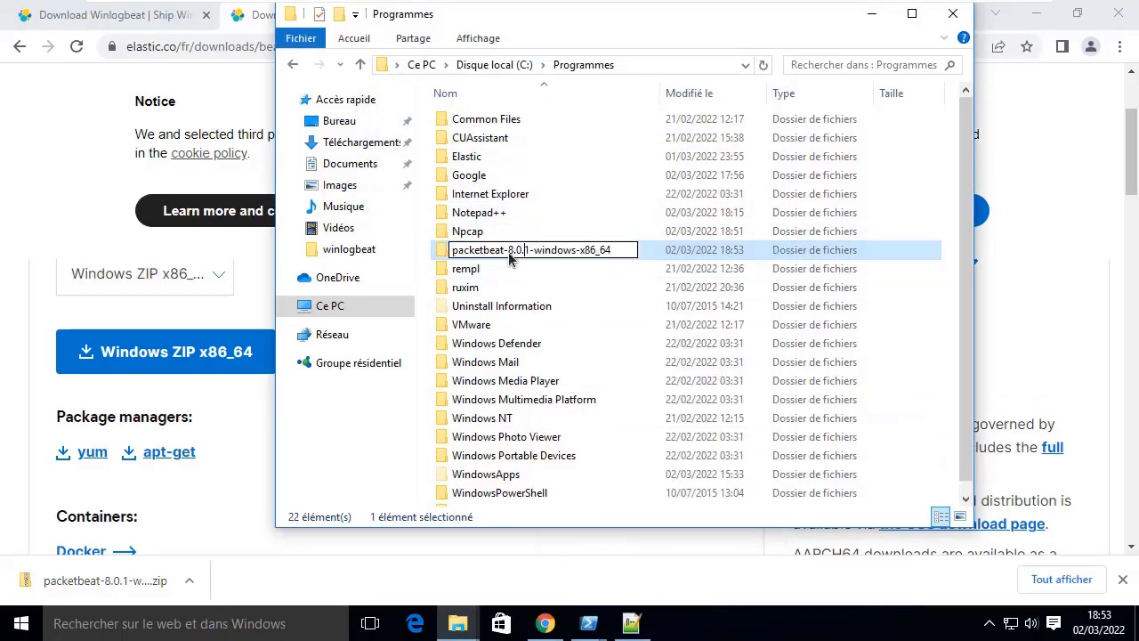
pyautogui.moveTo(510, 252); pyautogui.dragTo(649, 258)
pyautogui.press('Delete')
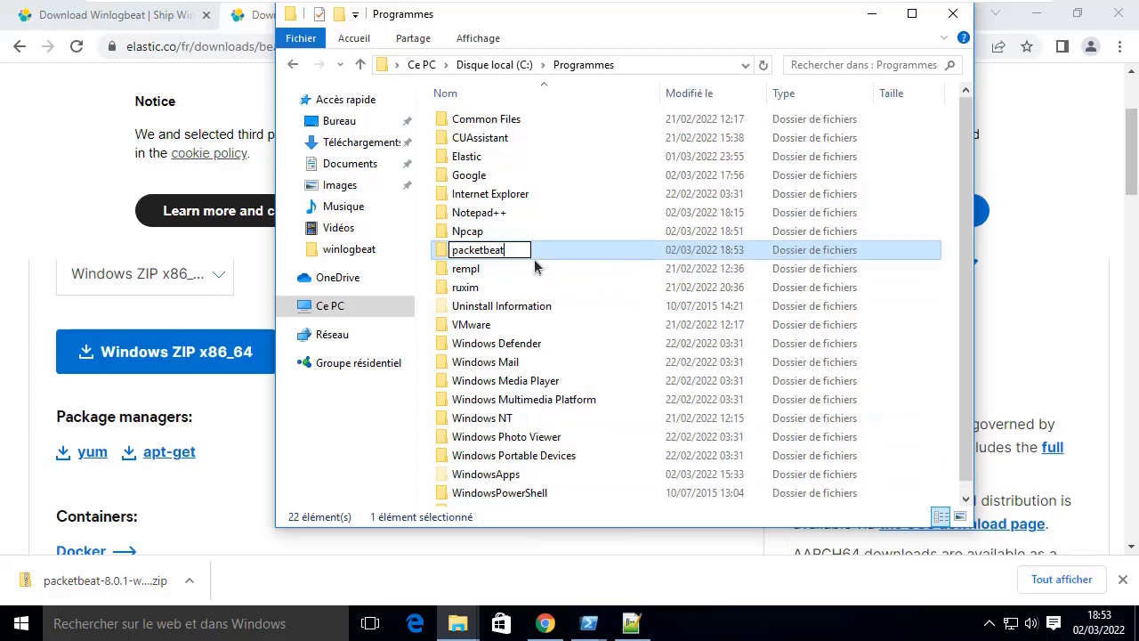
pyautogui.click(454, 254)
pyautogui.press('Delete')
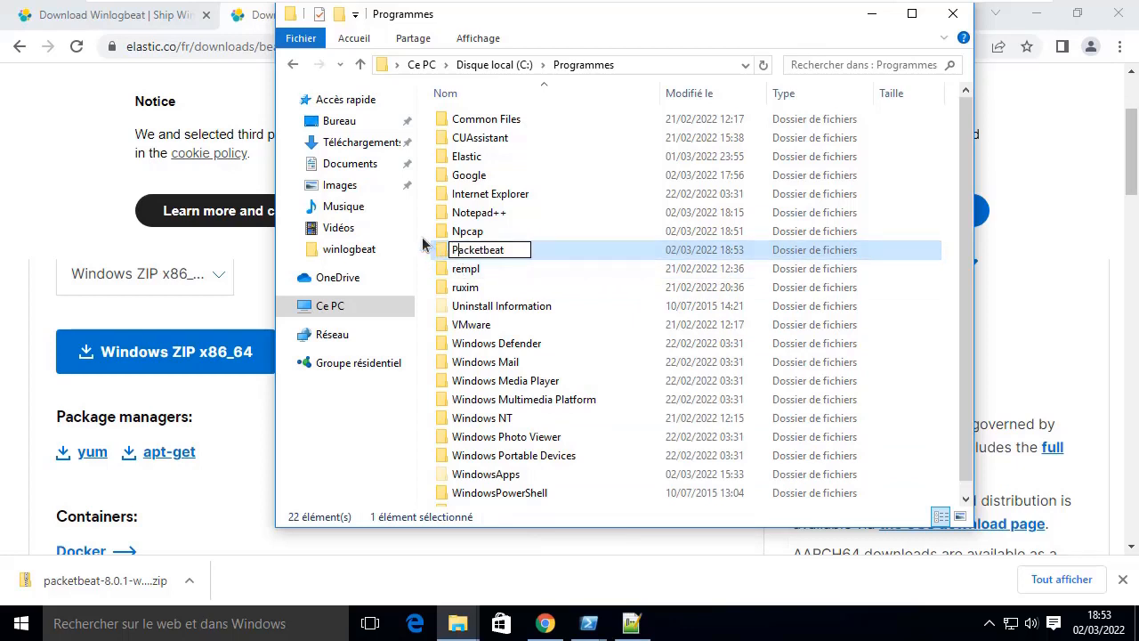
pyautogui.write('P')
pyautogui.press('Return')
# Step: Move everything from the nested packetbeat-8.0.1-windows-x86_64 folder up into Packetbeat, authorising all items as administrator, and delete the emptied folder
pyautogui.doubleClick(598, 252)
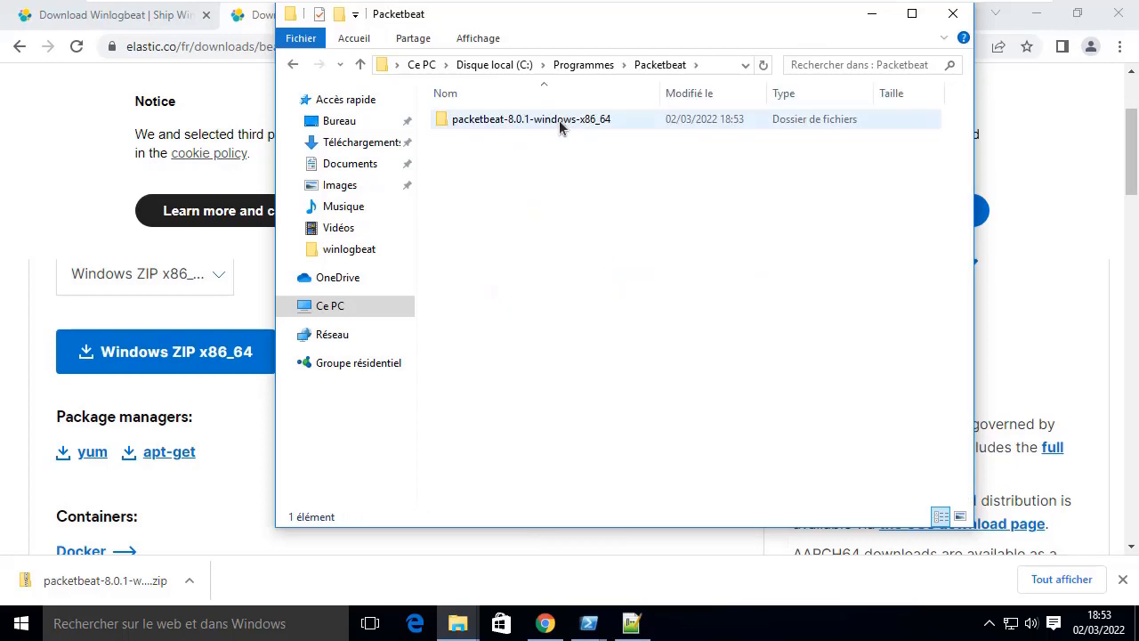
pyautogui.doubleClick(568, 129)
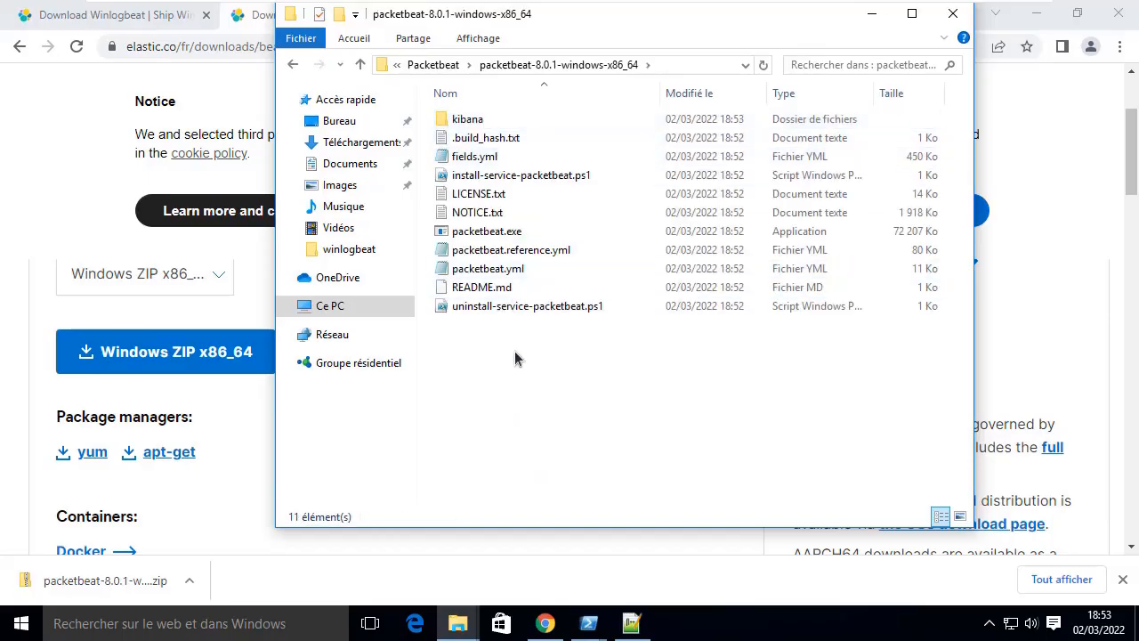
pyautogui.moveTo(517, 356); pyautogui.dragTo(500, 46)
pyautogui.hotkey('alt', 'Left')
pyautogui.click(557, 312)
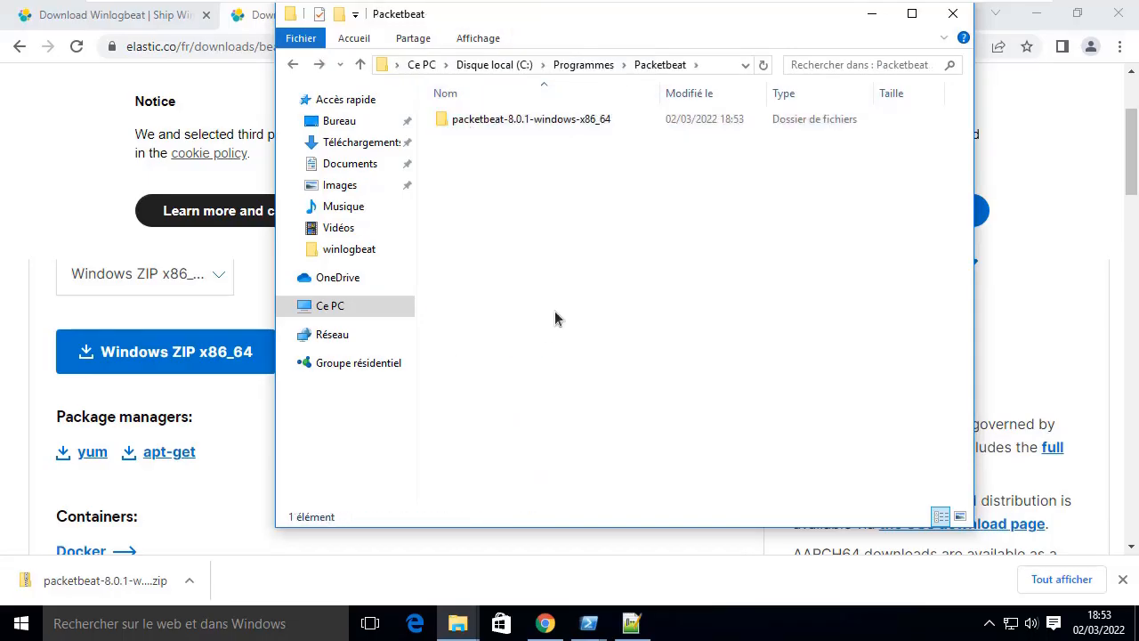
pyautogui.hotkey('ctrl', 'v')
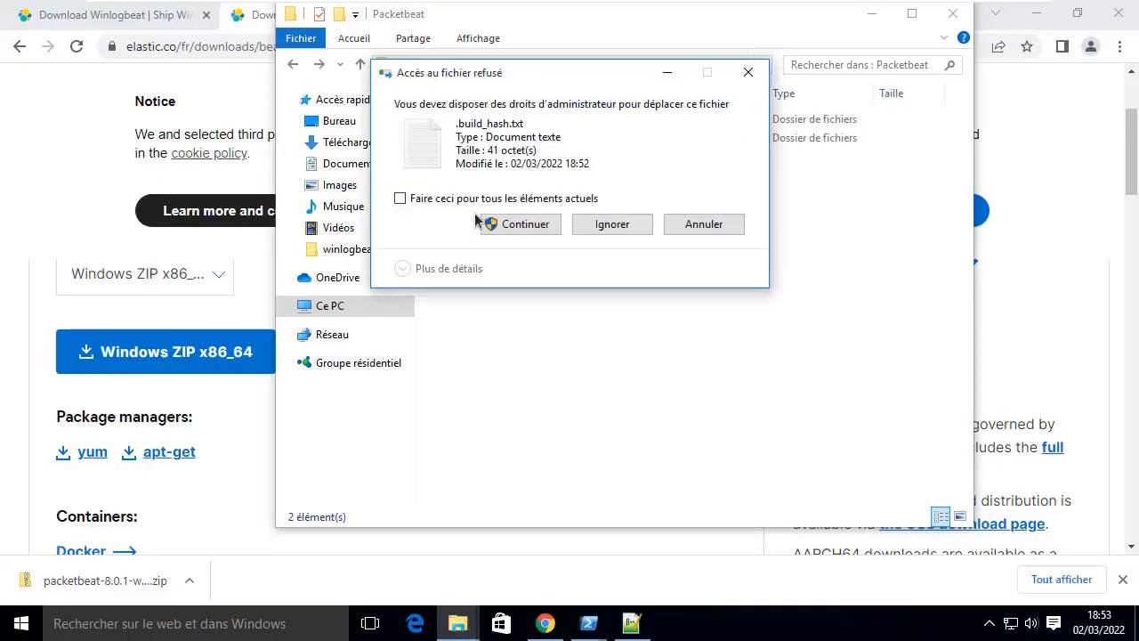
pyautogui.click(500, 226)
pyautogui.click(502, 223)
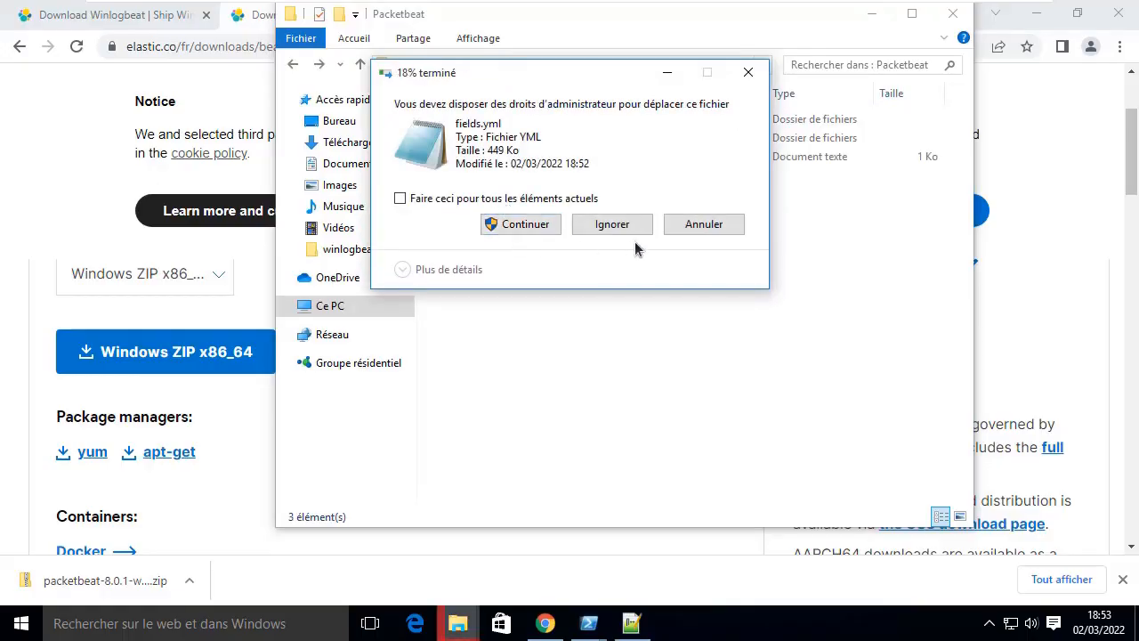
pyautogui.click(400, 199)
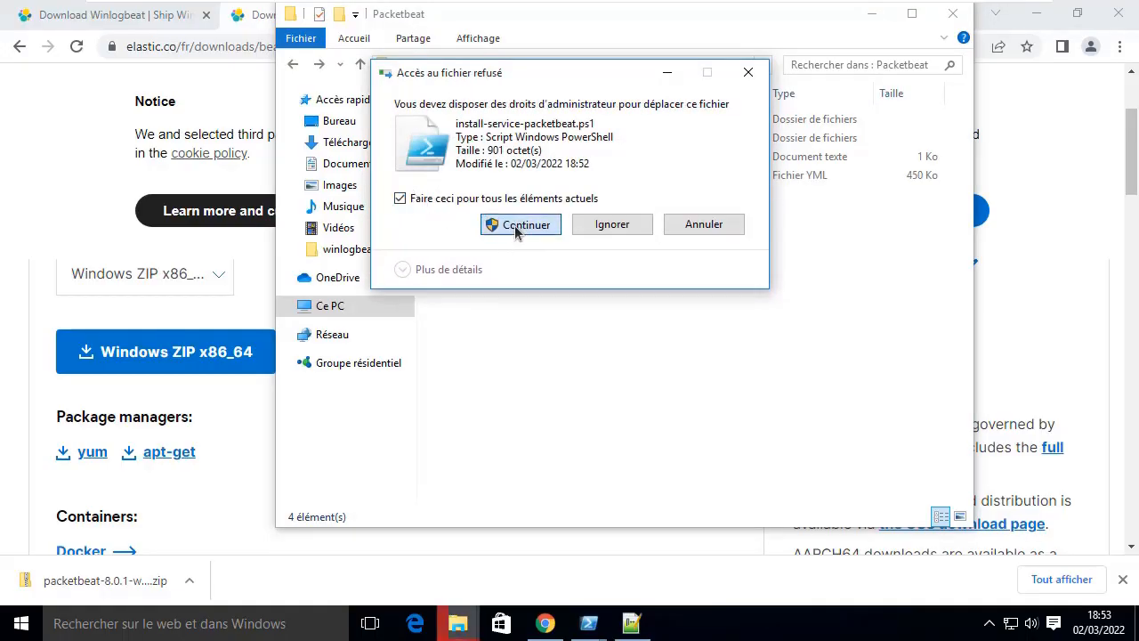
pyautogui.click(522, 223)
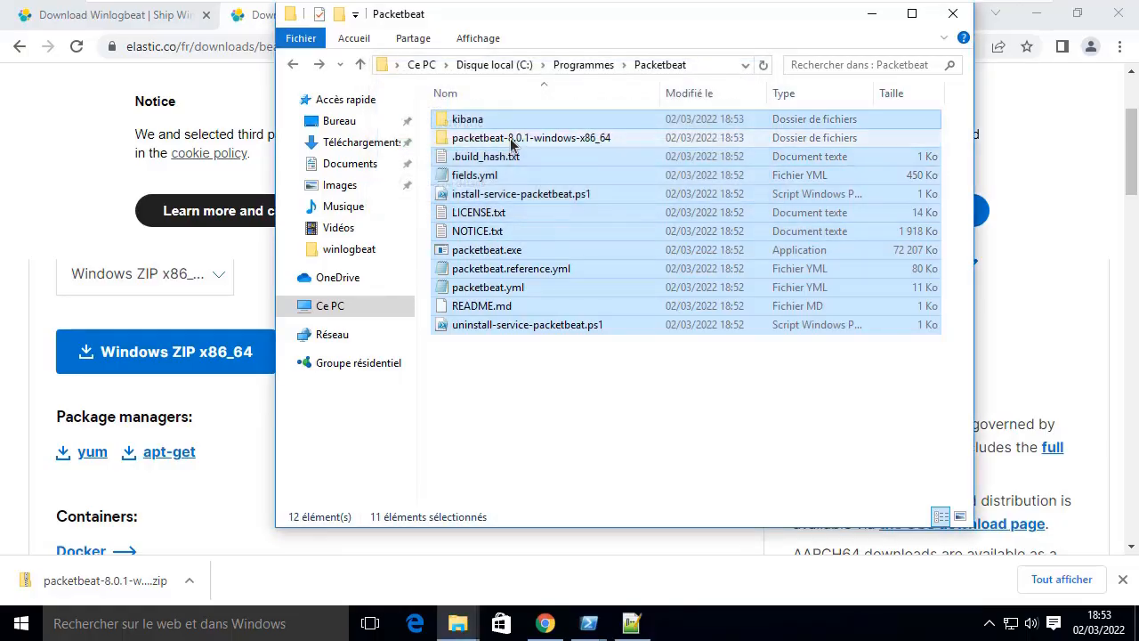
pyautogui.click(519, 193)
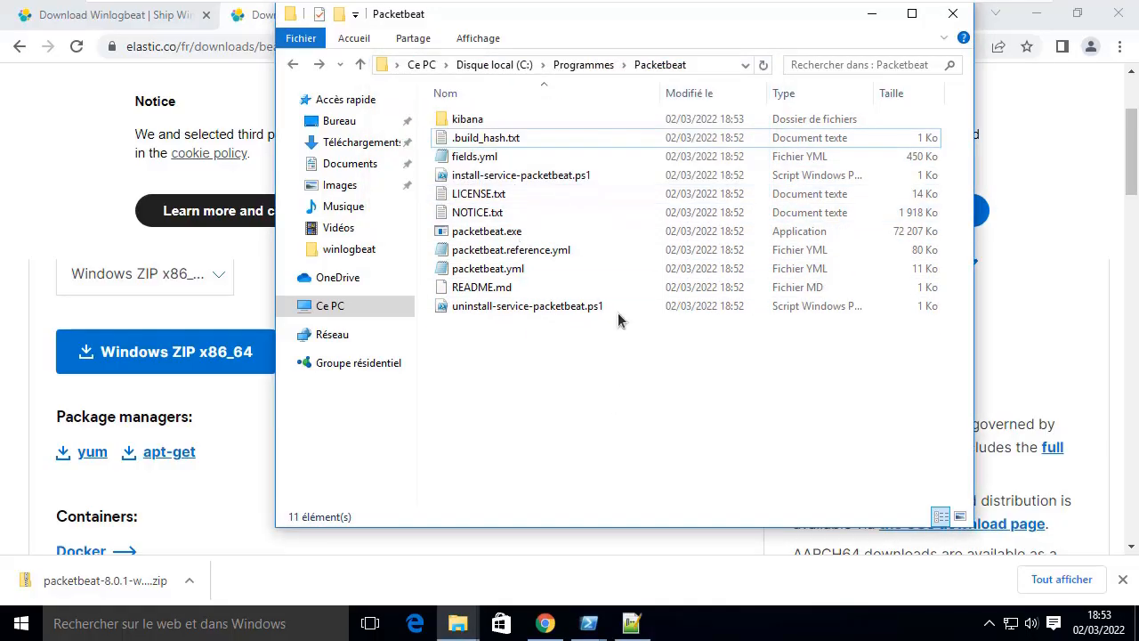
# Step: Copy packetbeat.yml from the Packetbeat folder to the desktop and open the copy in Notepad++
pyautogui.click(501, 270)
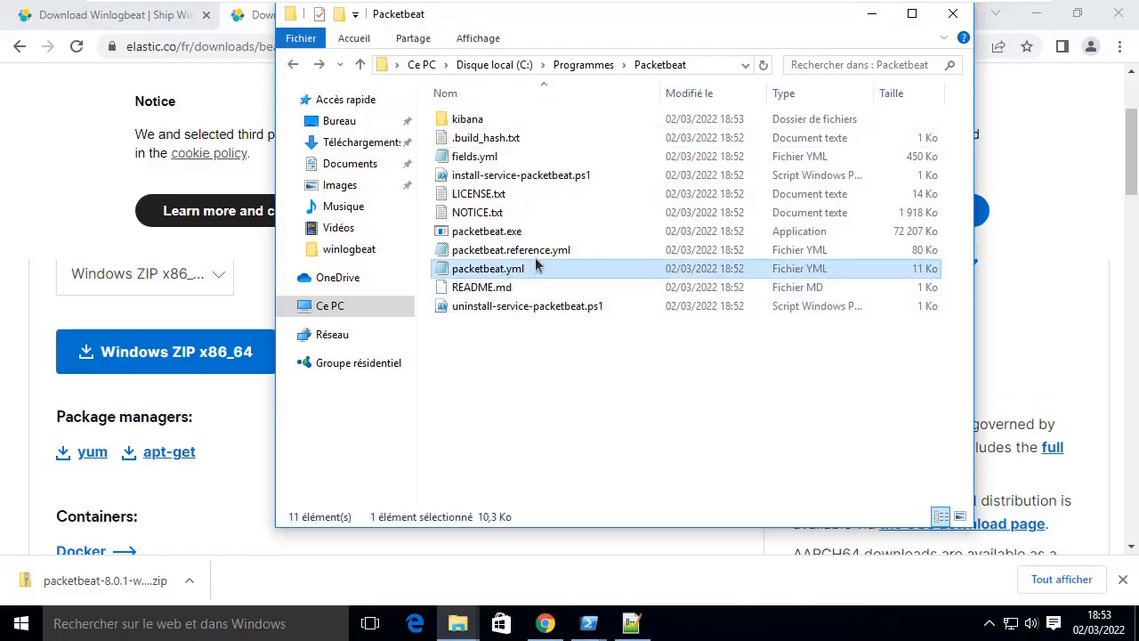
pyautogui.click(374, 121)
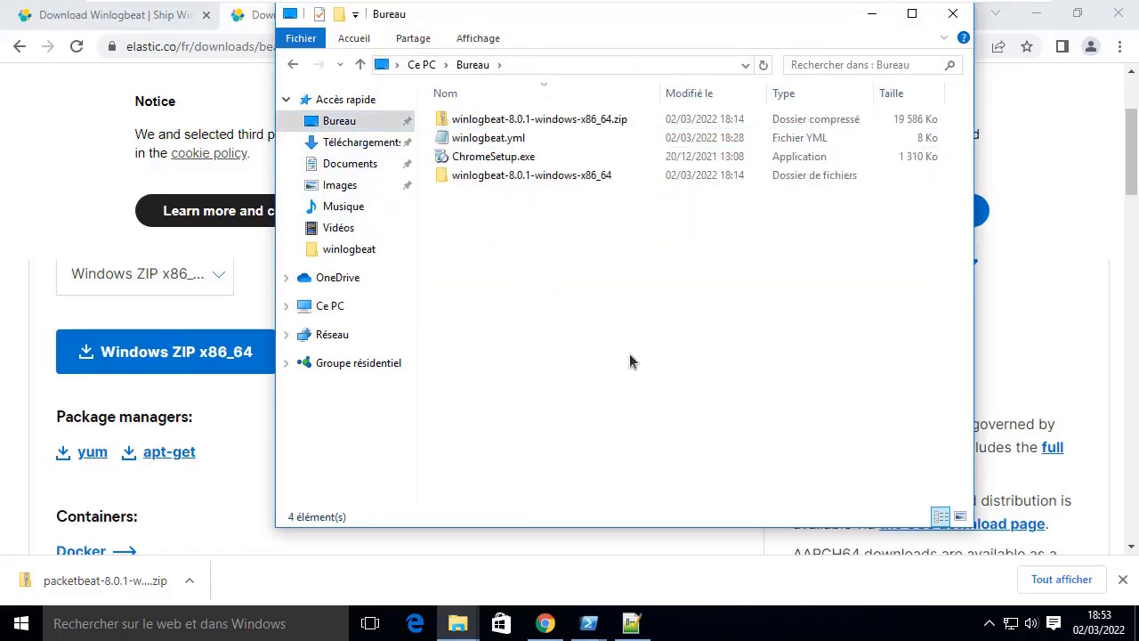
pyautogui.hotkey('ctrl', 'v')
pyautogui.rightClick(501, 189)
pyautogui.click(587, 246)
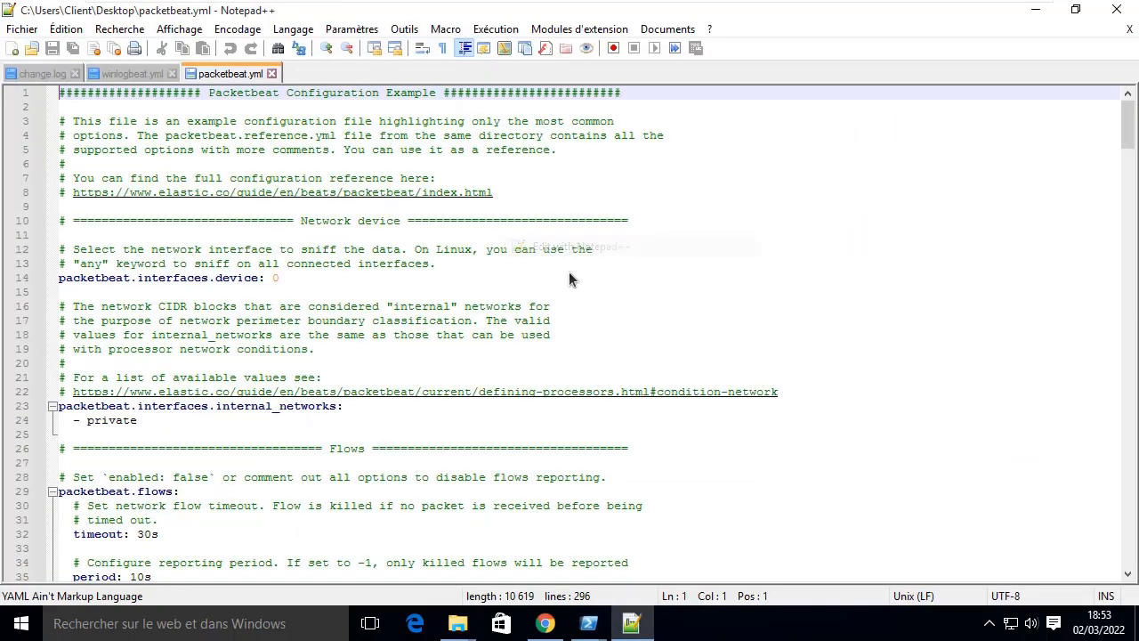
# Step: Examine the listening ports configured per protocol in packetbeat.yml, from MySQL and Redis through to the TLS port list
pyautogui.scroll(-20, 318, 325)
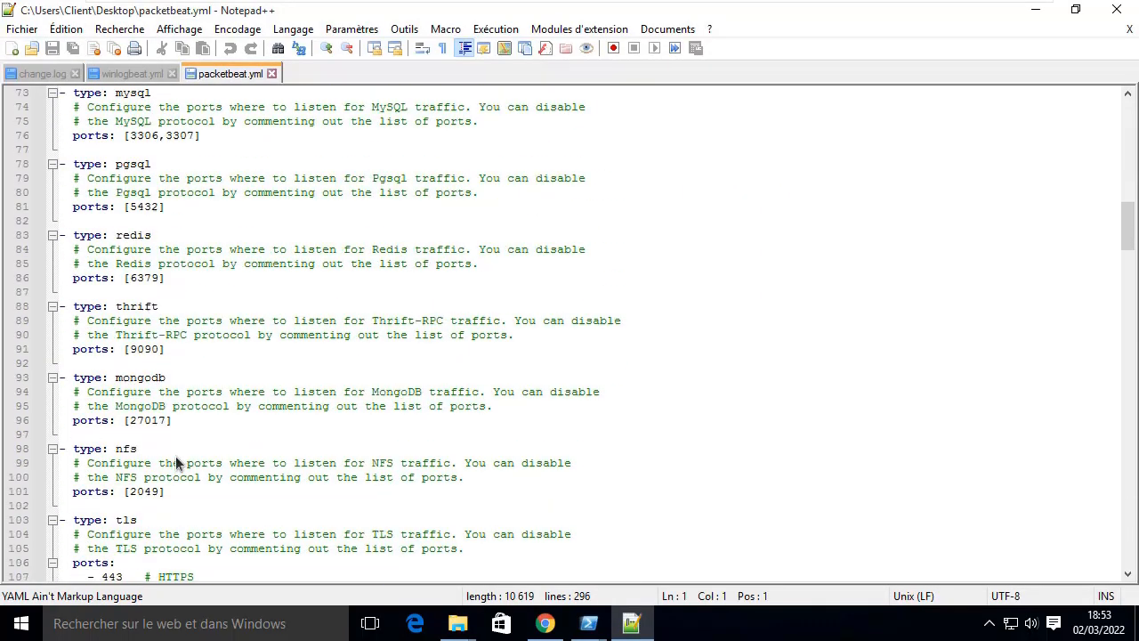
pyautogui.scroll(1, 175, 457)
pyautogui.moveTo(98, 192); pyautogui.dragTo(165, 461)
pyautogui.click(166, 462)
pyautogui.click(152, 268)
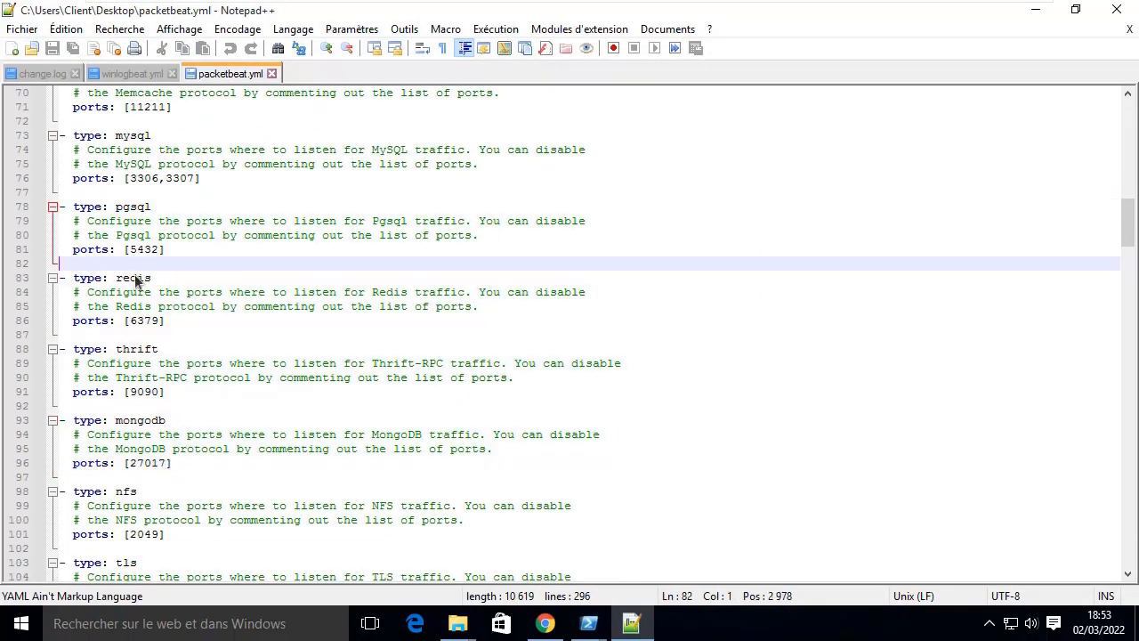
pyautogui.moveTo(139, 282); pyautogui.dragTo(151, 294)
pyautogui.scroll(-12, 190, 458)
pyautogui.scroll(10, 187, 464)
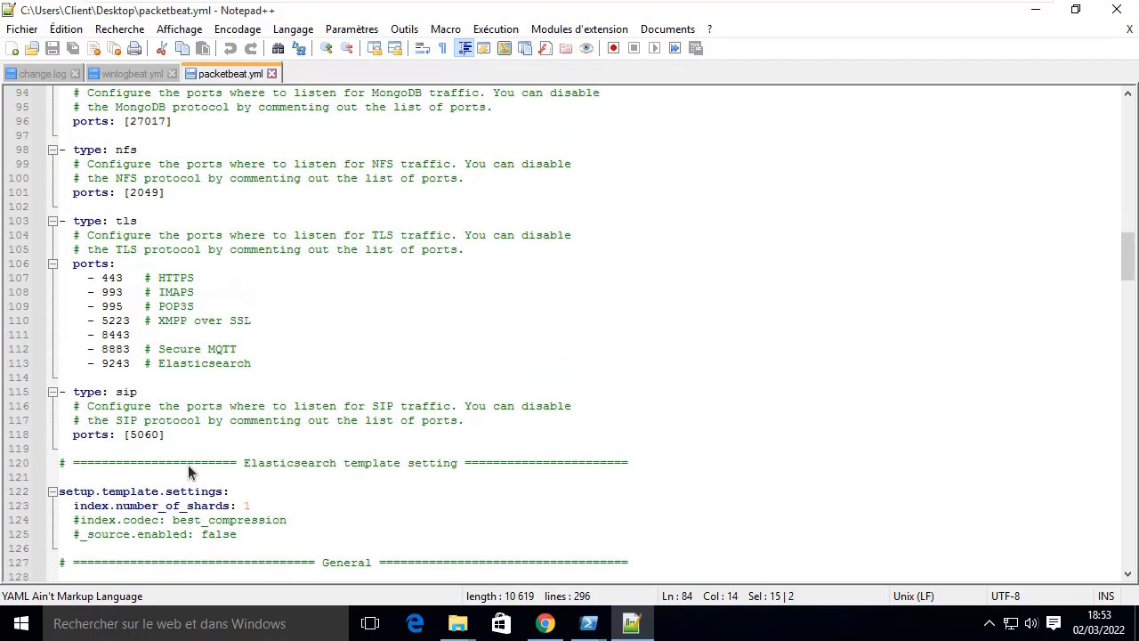
pyautogui.scroll(-5, 134, 454)
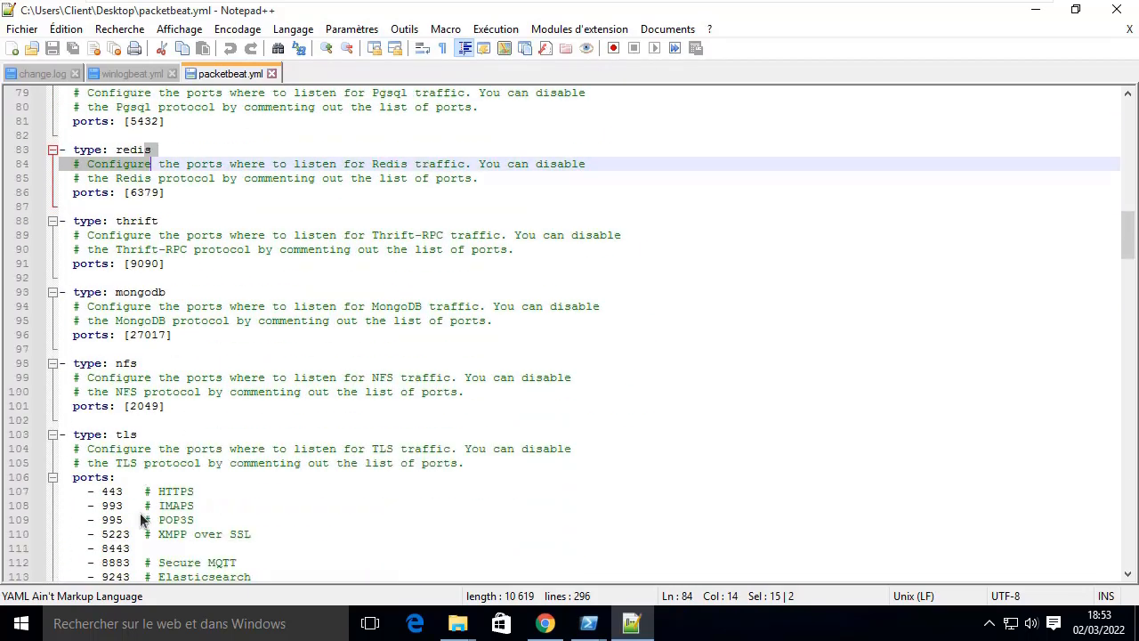
pyautogui.moveTo(87, 320); pyautogui.dragTo(312, 439)
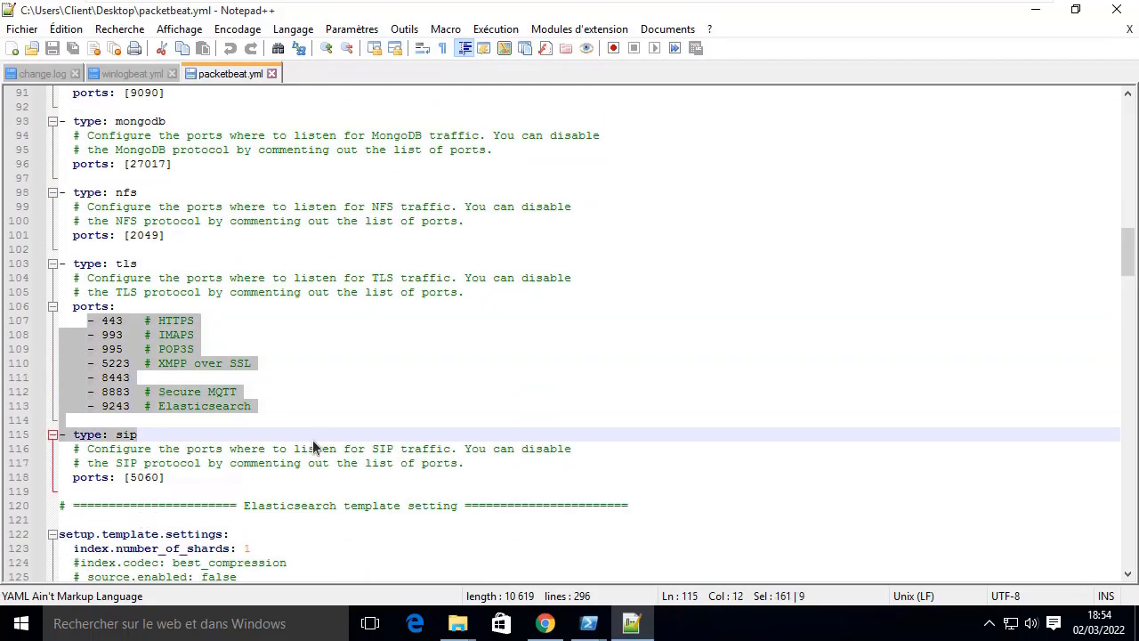
pyautogui.click(321, 410)
pyautogui.scroll(-5, 276, 503)
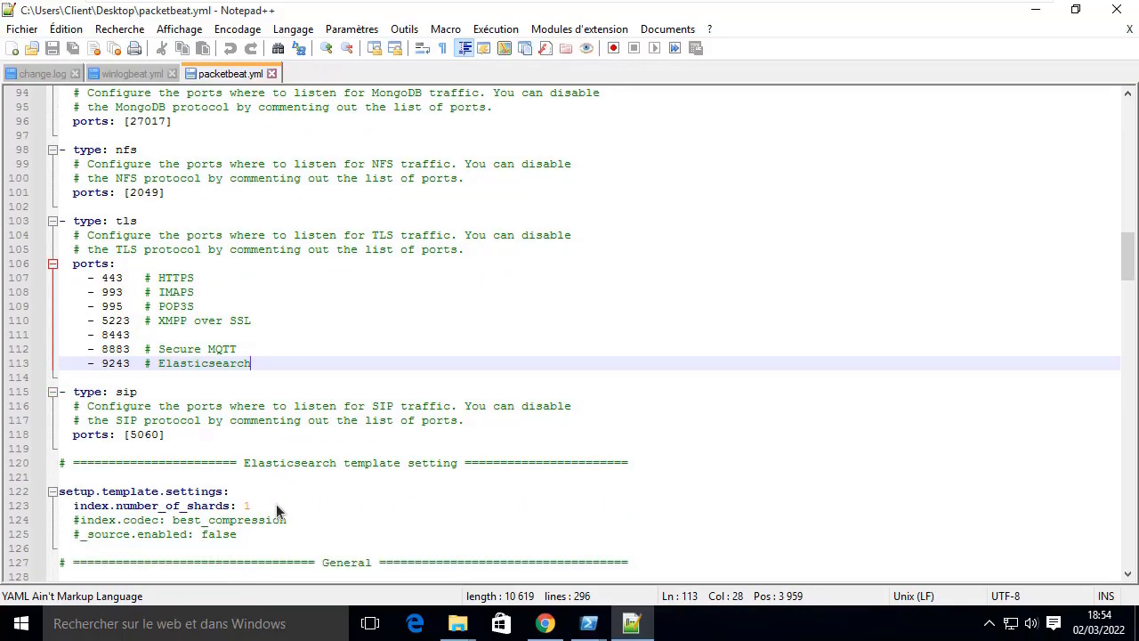
# Step: Review the flow timeout, the reporting period and the first transaction protocols, starting with ICMP, in packetbeat.yml
pyautogui.scroll(20, 276, 507)
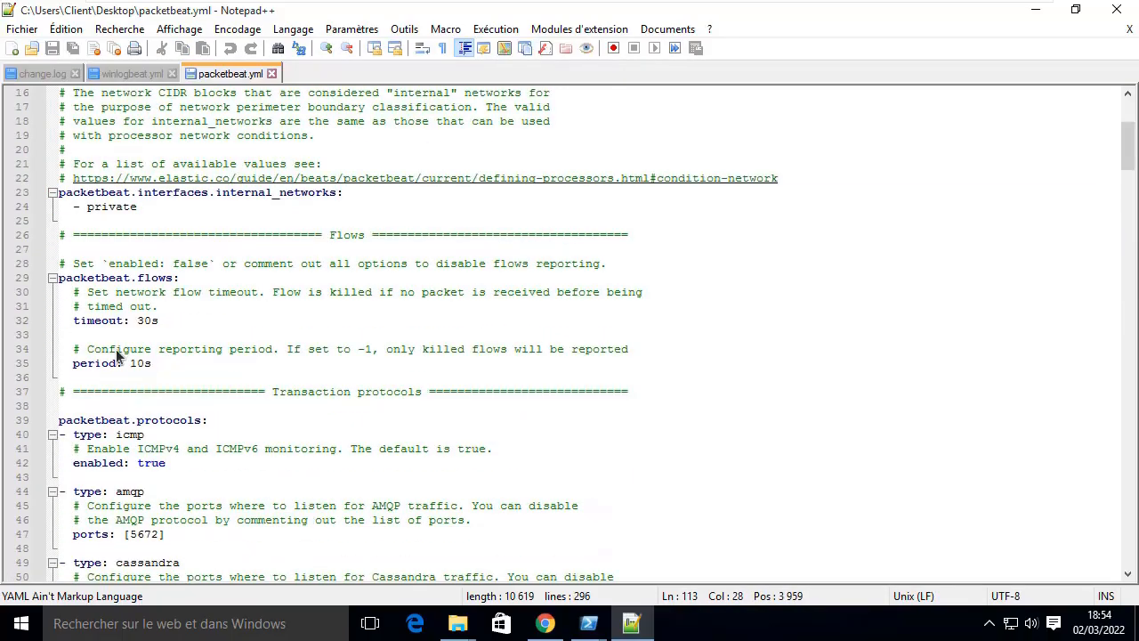
pyautogui.click(85, 296)
pyautogui.moveTo(85, 296); pyautogui.dragTo(185, 326)
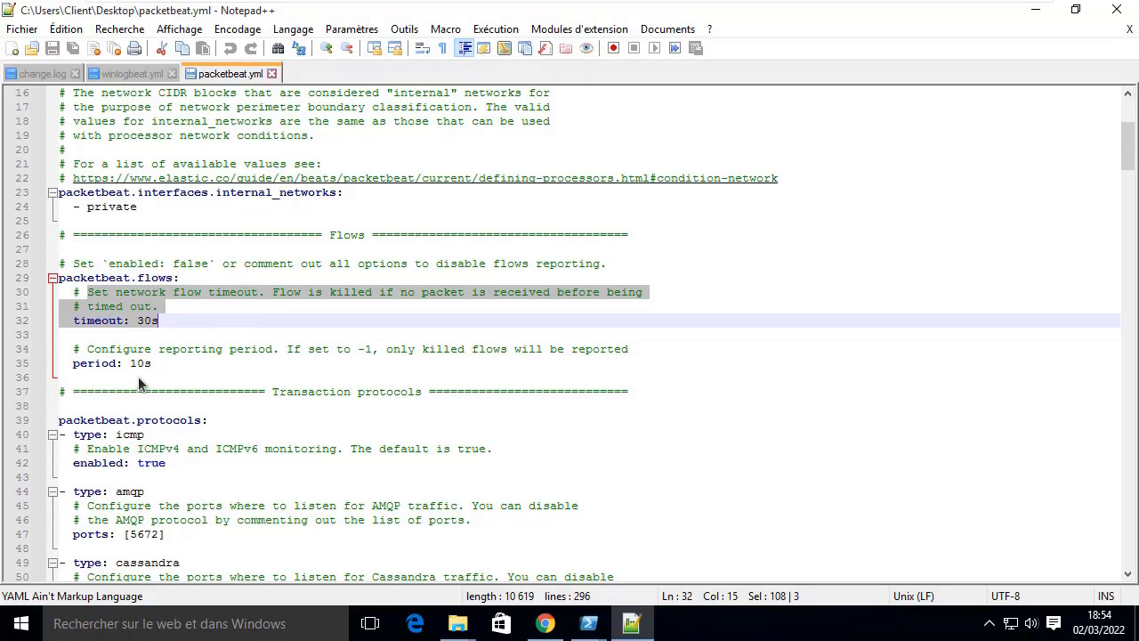
pyautogui.moveTo(86, 349); pyautogui.dragTo(219, 364)
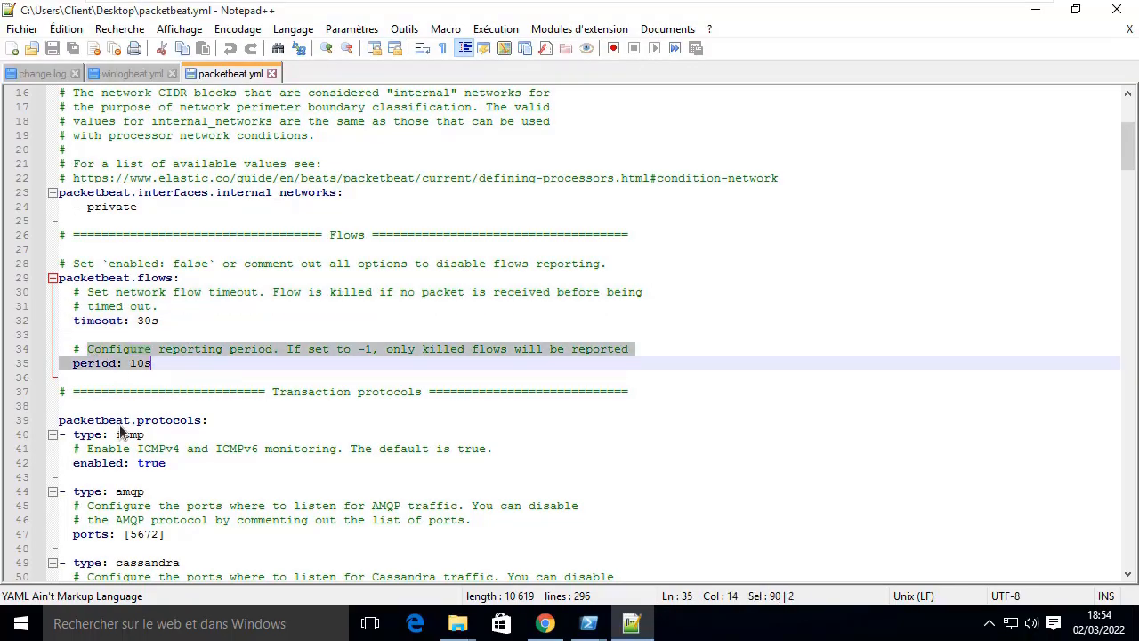
pyautogui.scroll(-2, 150, 432)
pyautogui.moveTo(80, 335); pyautogui.dragTo(376, 469)
pyautogui.click(372, 477)
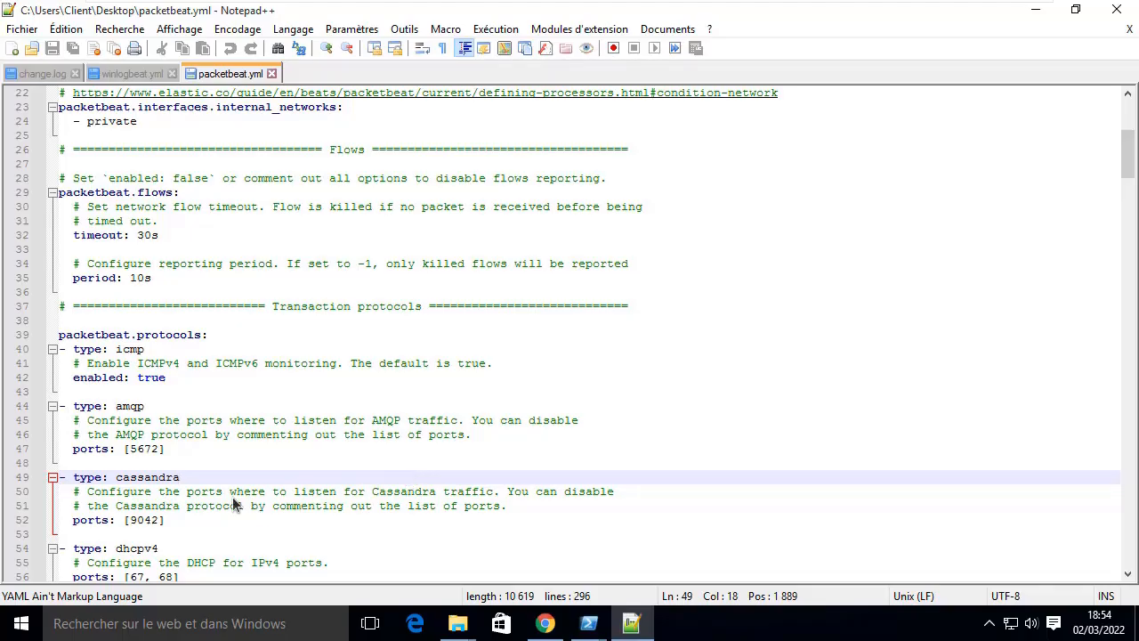
# Step: Inspect the SIP protocol block and its port setting at the end of the protocols section
pyautogui.scroll(-20, 234, 505)
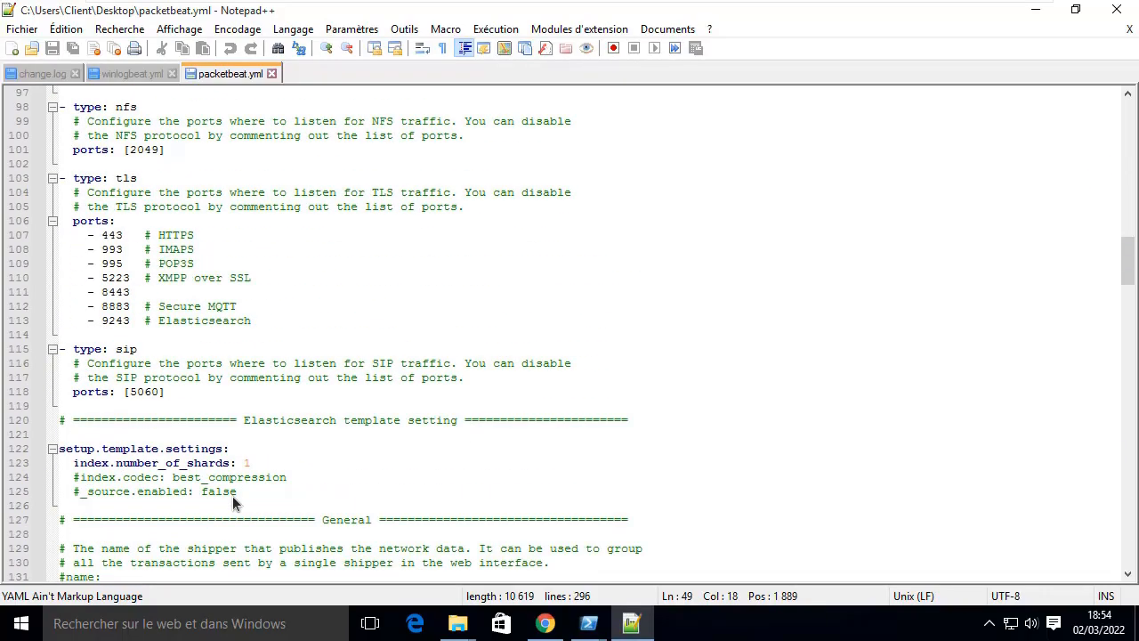
pyautogui.scroll(-2, 233, 496)
pyautogui.moveTo(166, 308); pyautogui.dragTo(61, 267)
pyautogui.click(209, 301)
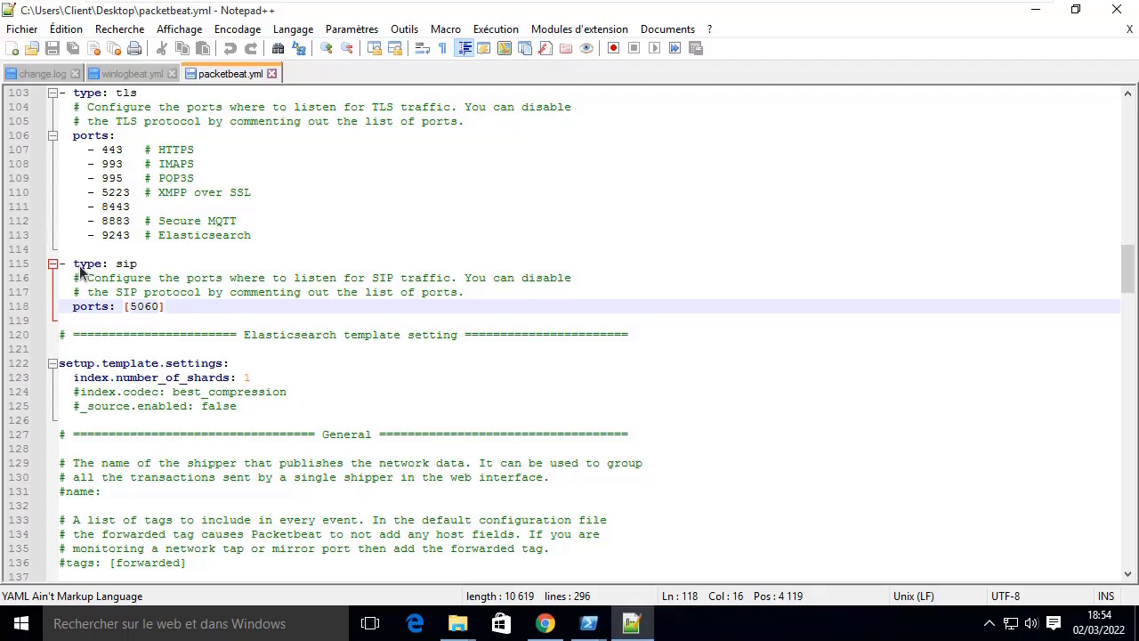
pyautogui.moveTo(77, 266); pyautogui.dragTo(152, 306)
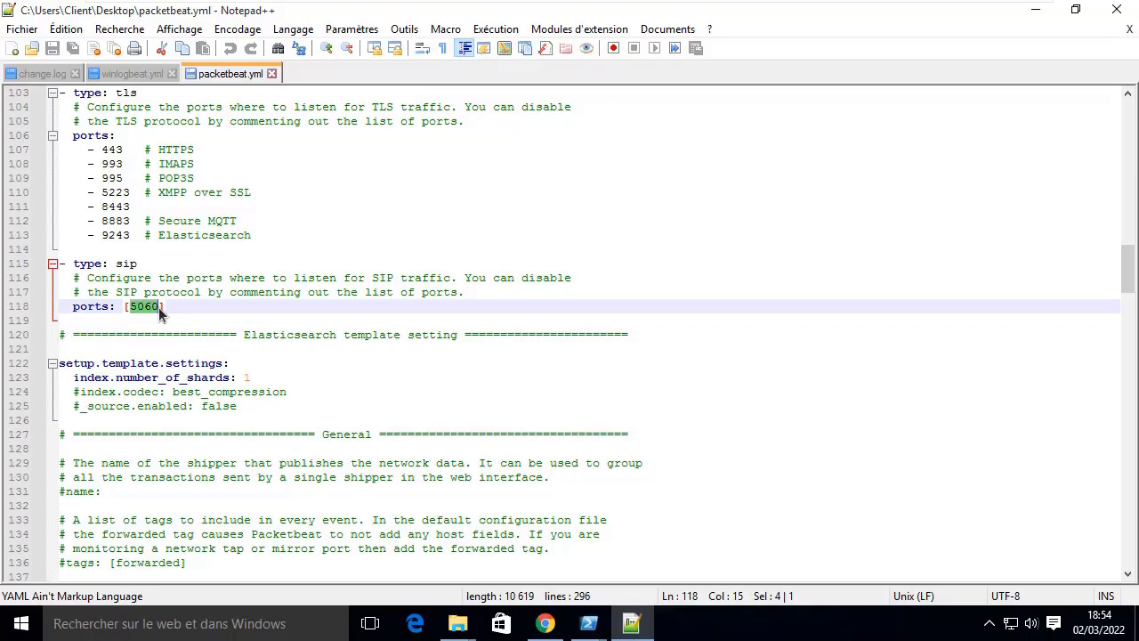
pyautogui.click(166, 309)
pyautogui.moveTo(127, 306); pyautogui.dragTo(156, 309)
# Step: Look over the Elasticsearch template, General and Dashboards sections, and return to the network device and flows settings
pyautogui.scroll(-3, 165, 328)
pyautogui.scroll(-8, 165, 328)
pyautogui.scroll(6, 237, 333)
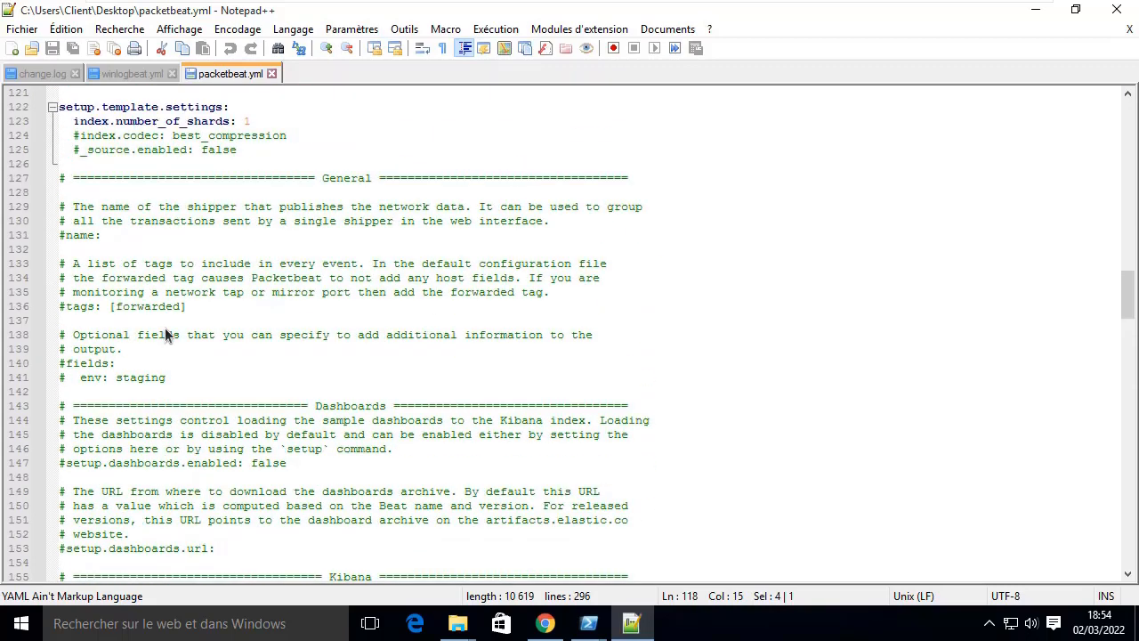
pyautogui.moveTo(252, 164); pyautogui.dragTo(59, 149)
pyautogui.scroll(6, 303, 402)
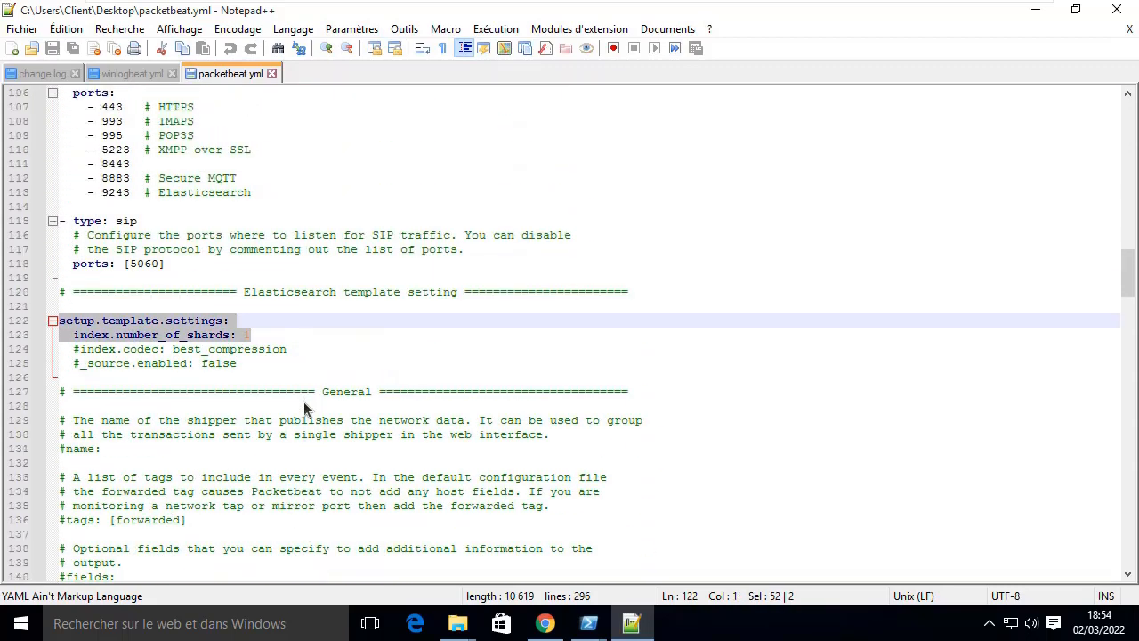
pyautogui.scroll(20, 292, 463)
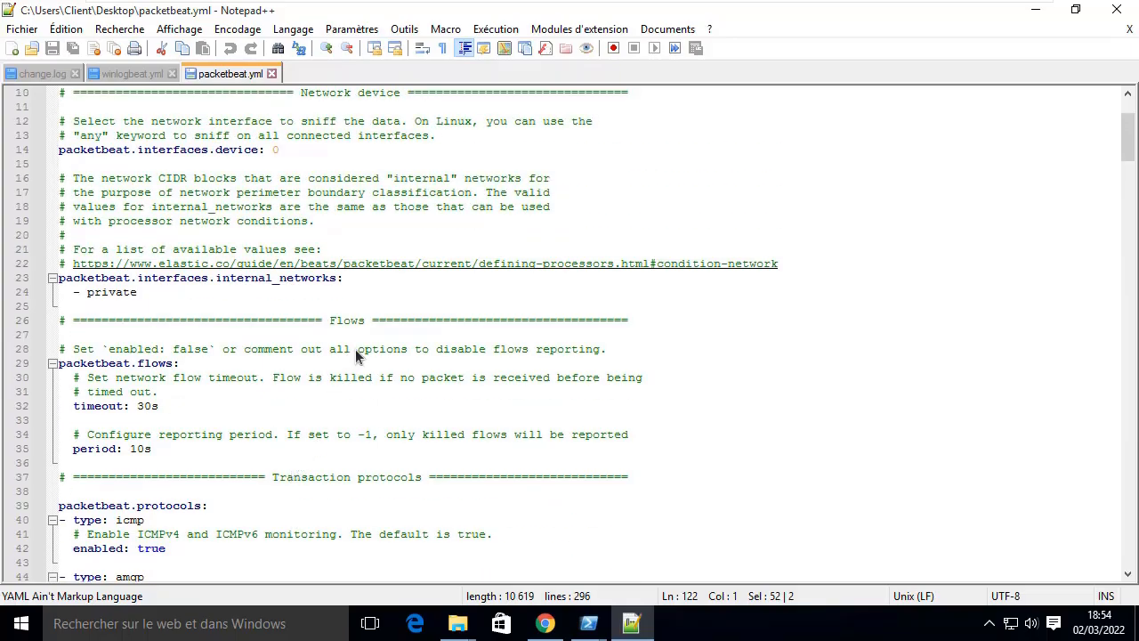
# Step: Set packetbeat.interfaces.device to any in packetbeat.yml and save the file
pyautogui.moveTo(142, 294); pyautogui.dragTo(18, 267)
pyautogui.scroll(2, 285, 236)
pyautogui.click(283, 237)
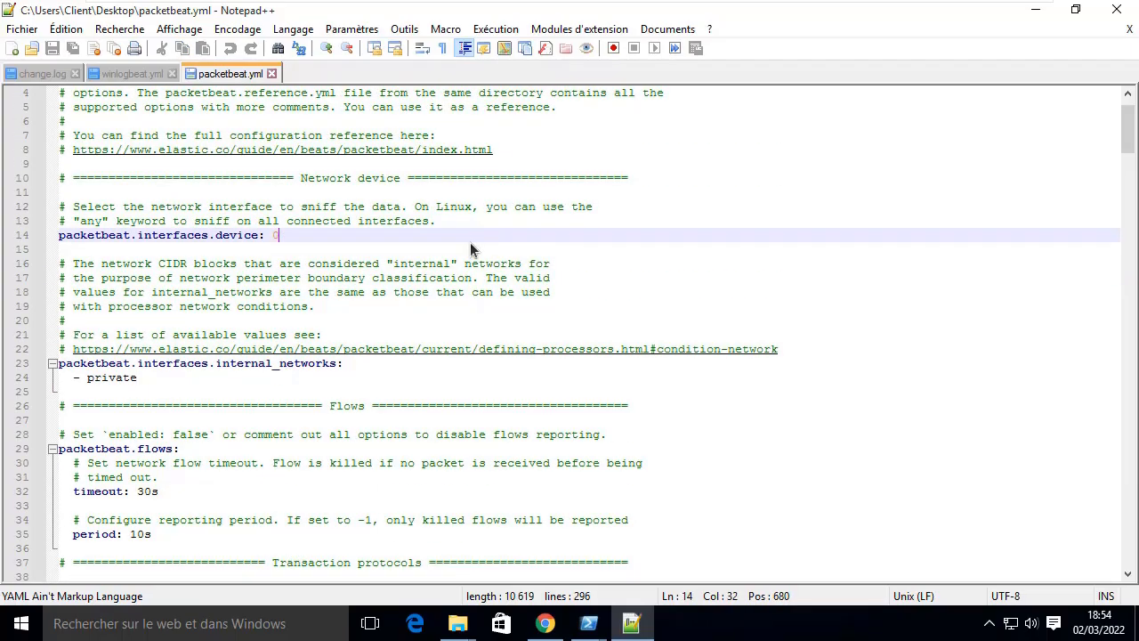
pyautogui.press('BackSpace')
pyautogui.write('any')
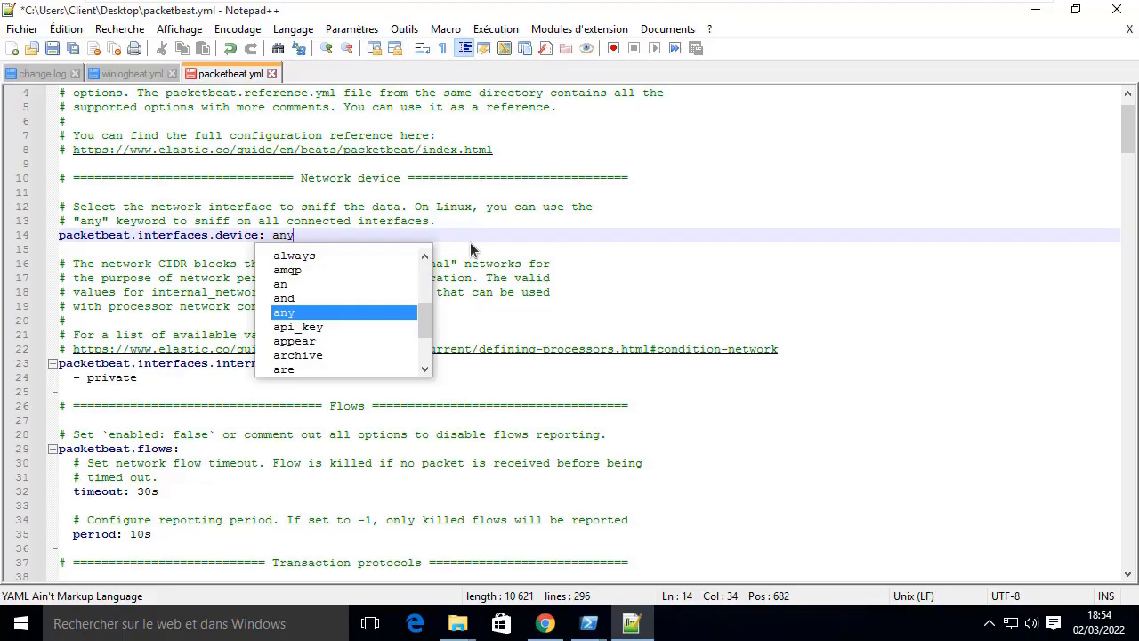
pyautogui.hotkey('ctrl', 's')
pyautogui.click(541, 196)
# Step: Clear the any value from packetbeat.interfaces.device in the Network device section
pyautogui.scroll(-9, 312, 267)
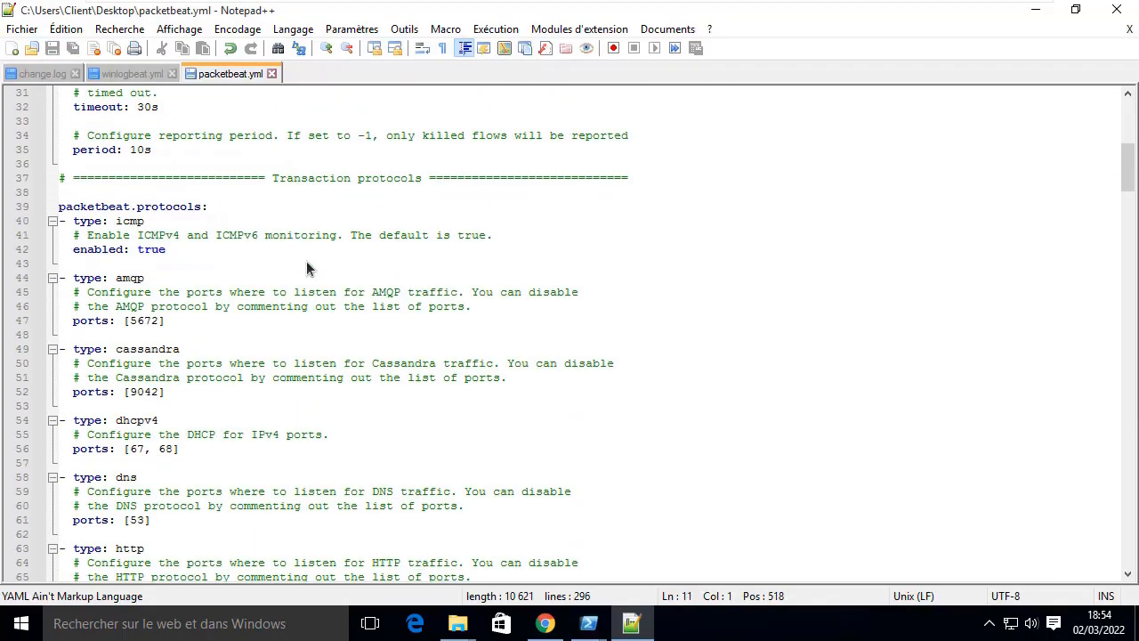
pyautogui.scroll(10, 305, 259)
pyautogui.click(305, 270)
pyautogui.press('BackSpace')
pyautogui.press('BackSpace')
pyautogui.press('BackSpace')
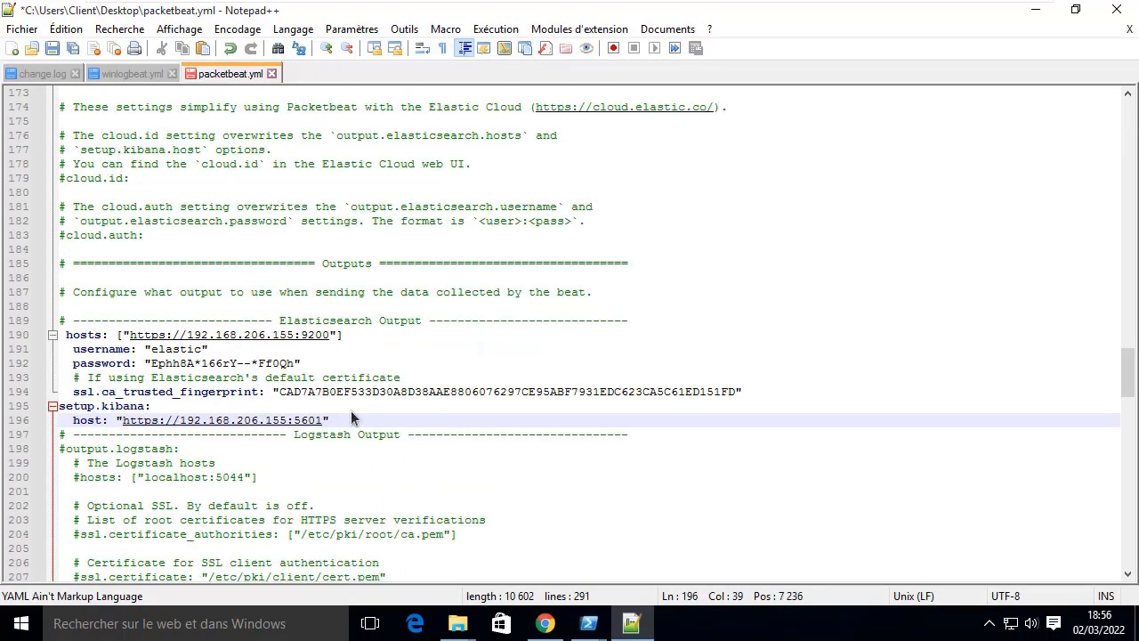
# Step: Save packetbeat.yml and review the Elasticsearch output credentials, trusted fingerprint and Kibana host lines
pyautogui.moveTo(326, 420); pyautogui.dragTo(70, 335)
pyautogui.click(638, 333)
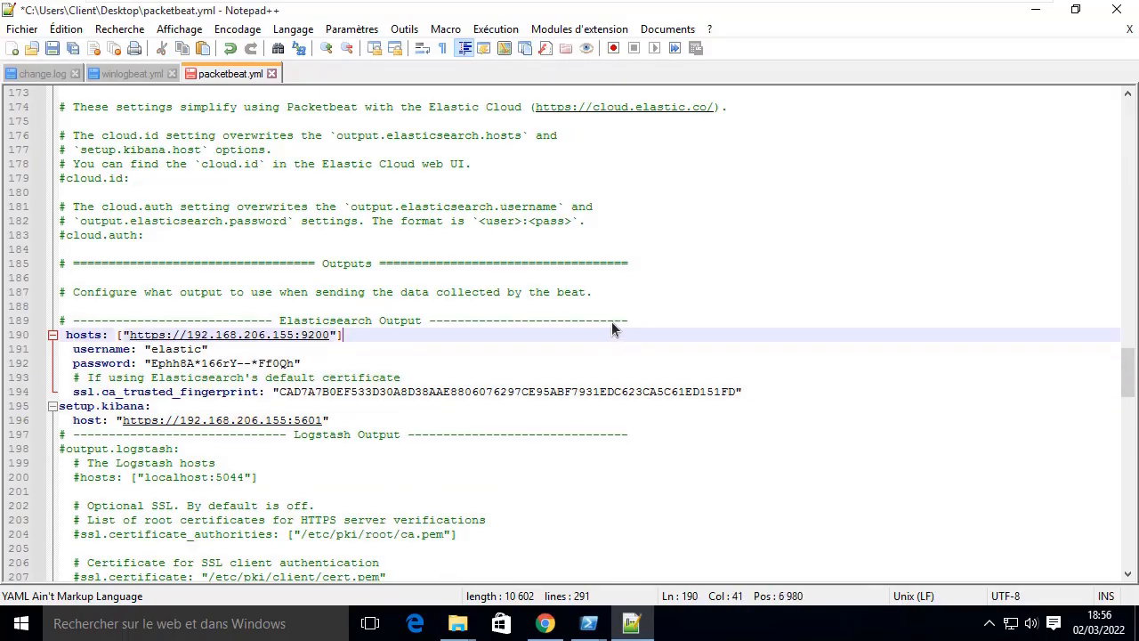
pyautogui.hotkey('ctrl', 's')
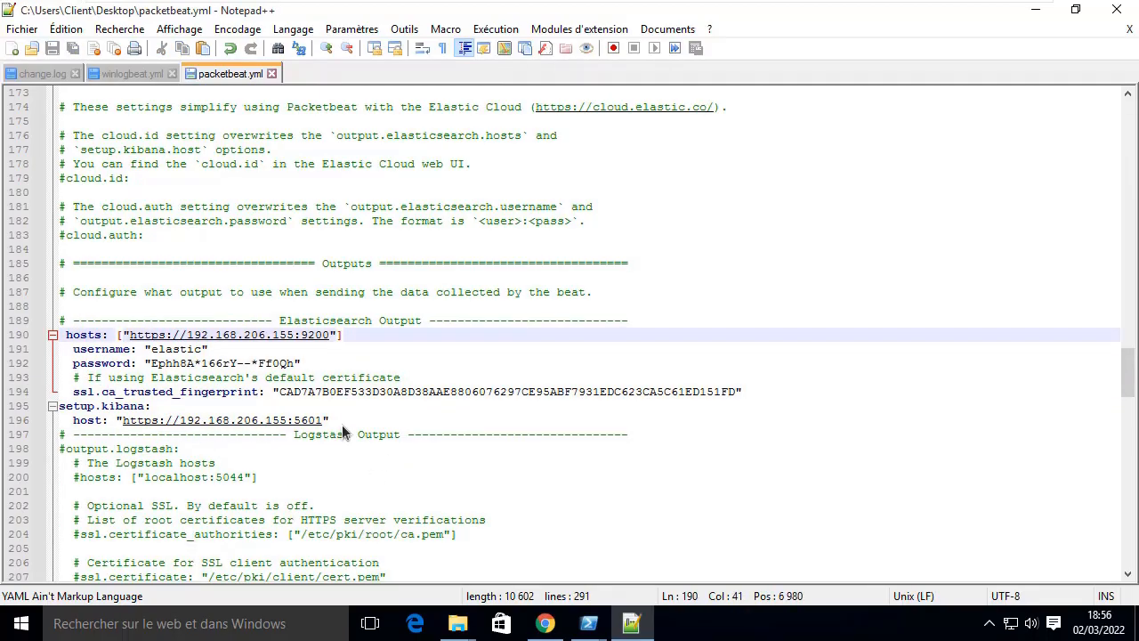
pyautogui.moveTo(343, 422); pyautogui.dragTo(64, 341)
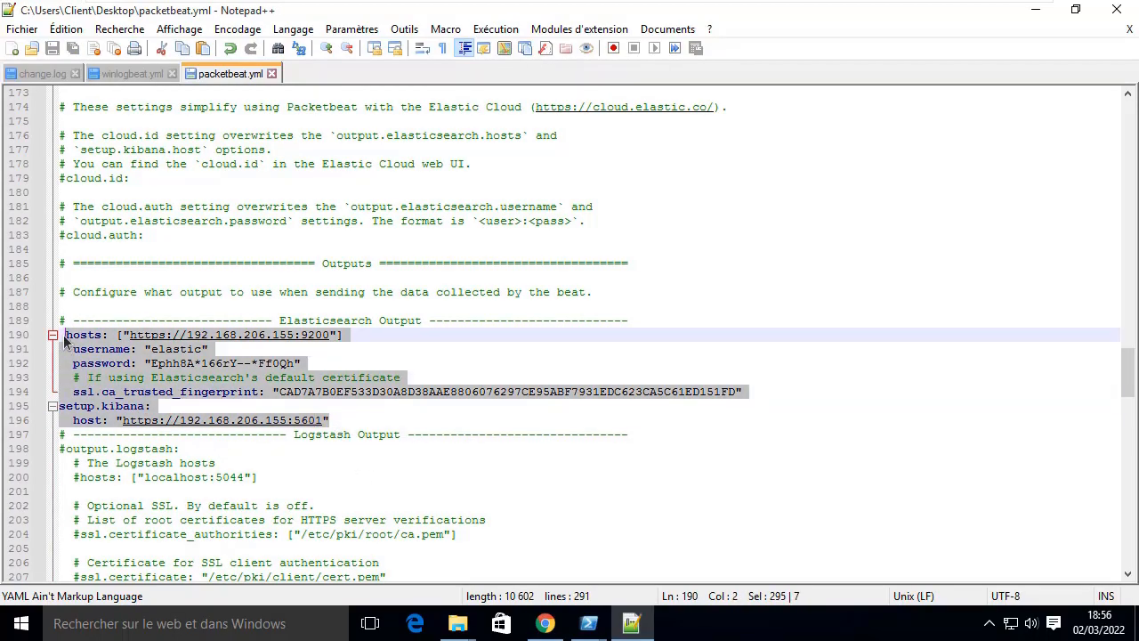
pyautogui.click(152, 352)
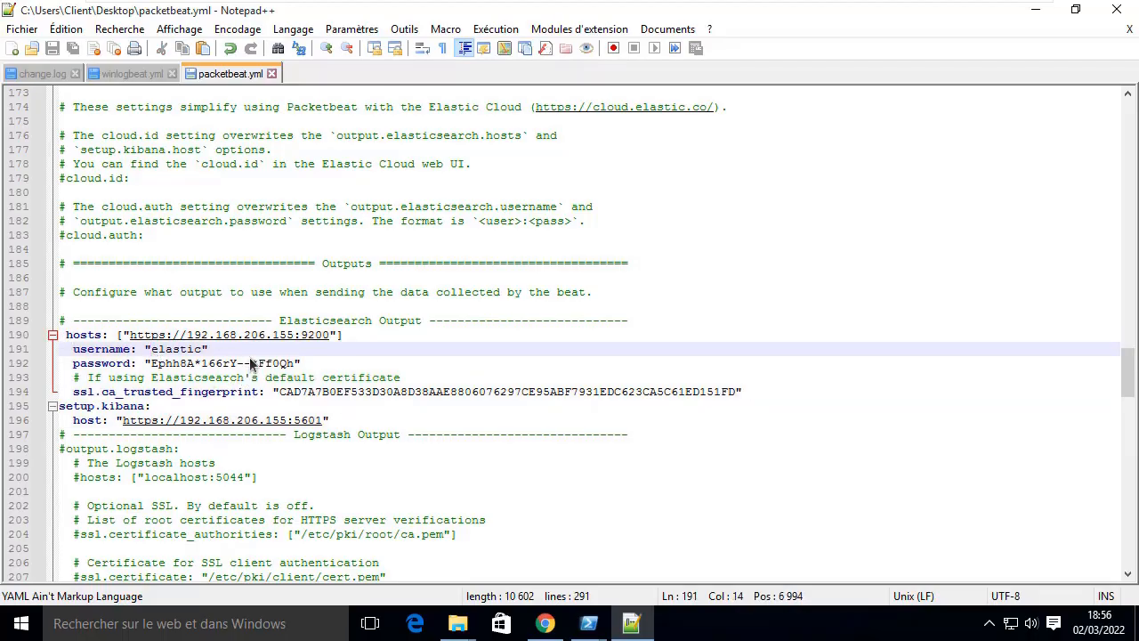
pyautogui.moveTo(303, 363); pyautogui.dragTo(53, 341)
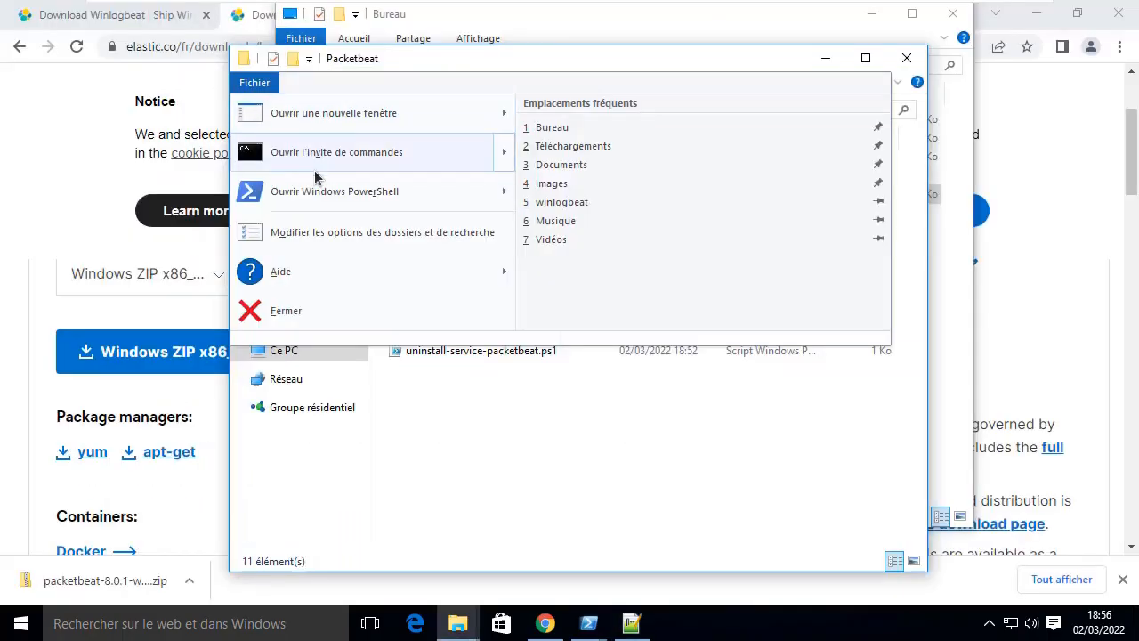
# Step: Run .\packetbeat.exe setup -e in an administrator PowerShell from the Packetbeat folder and check its Kibana connection output
pyautogui.moveTo(526, 186)
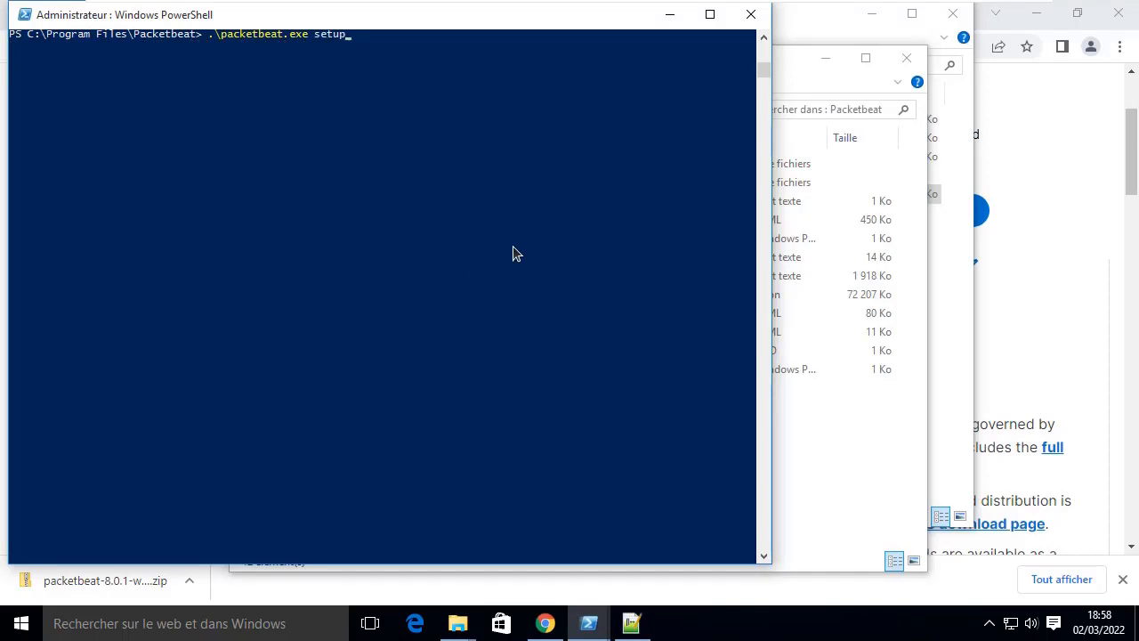
pyautogui.write('-e')
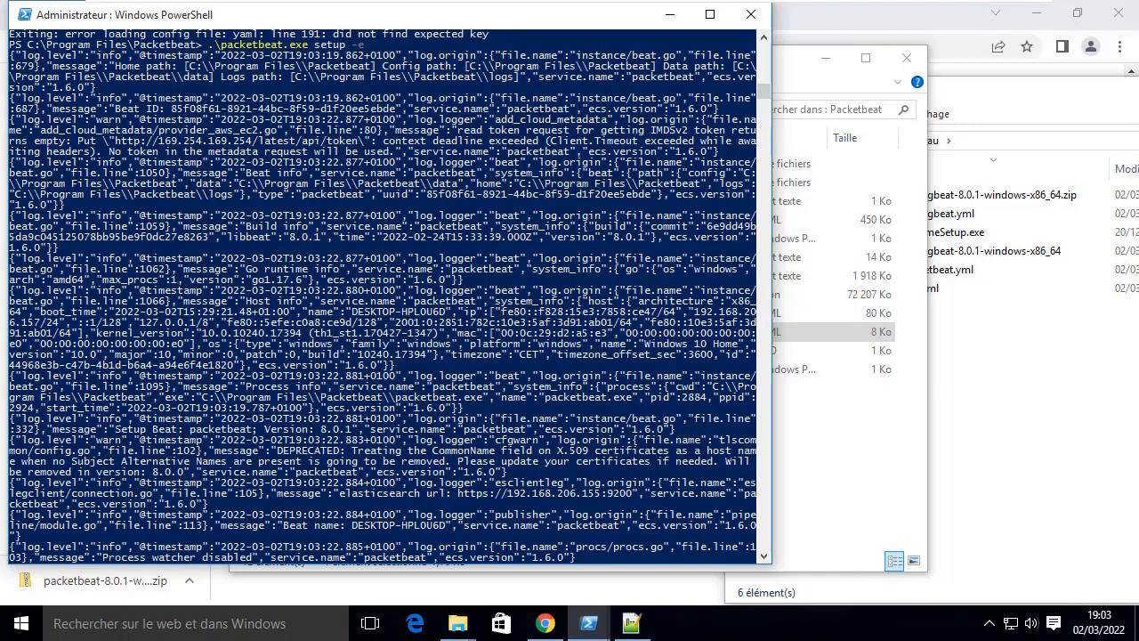
pyautogui.moveTo(225, 45); pyautogui.dragTo(369, 49)
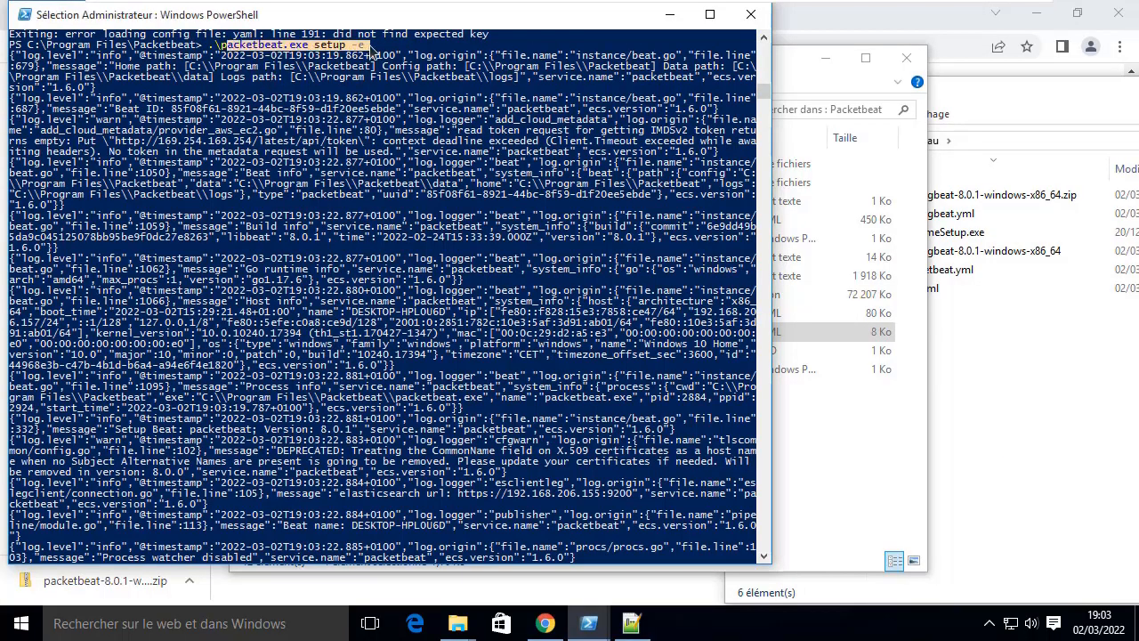
pyautogui.click(322, 47)
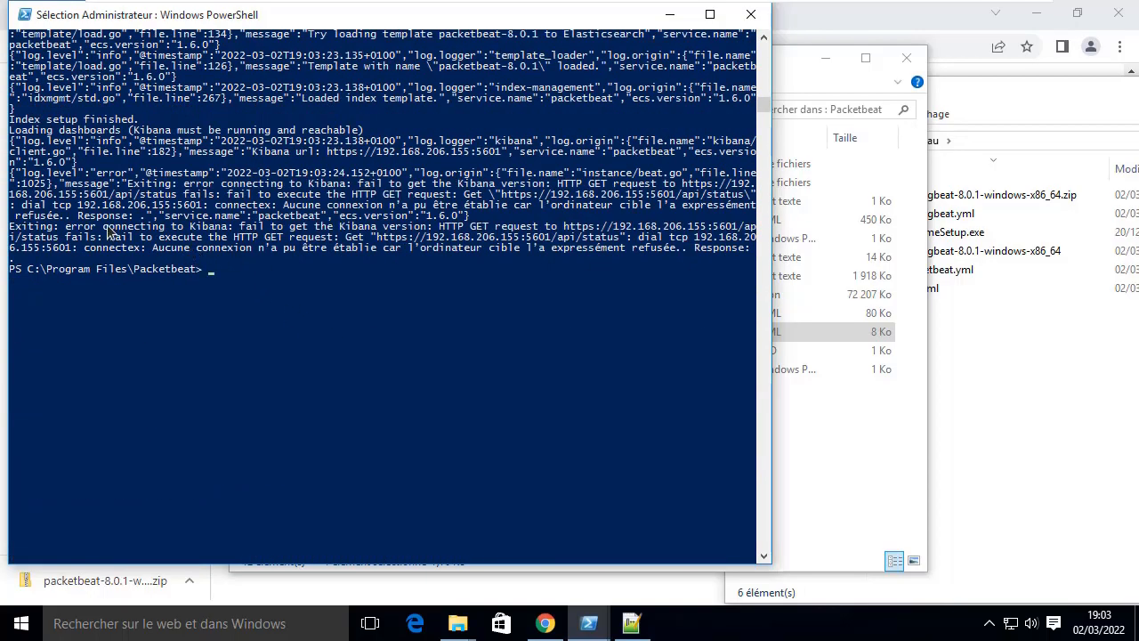
pyautogui.moveTo(105, 230); pyautogui.dragTo(684, 244)
pyautogui.click(470, 292)
# Step: Find the Desktop copy of packetbeat.yml and bring it up in Notepad++ at the Elasticsearch output section
pyautogui.click(879, 392)
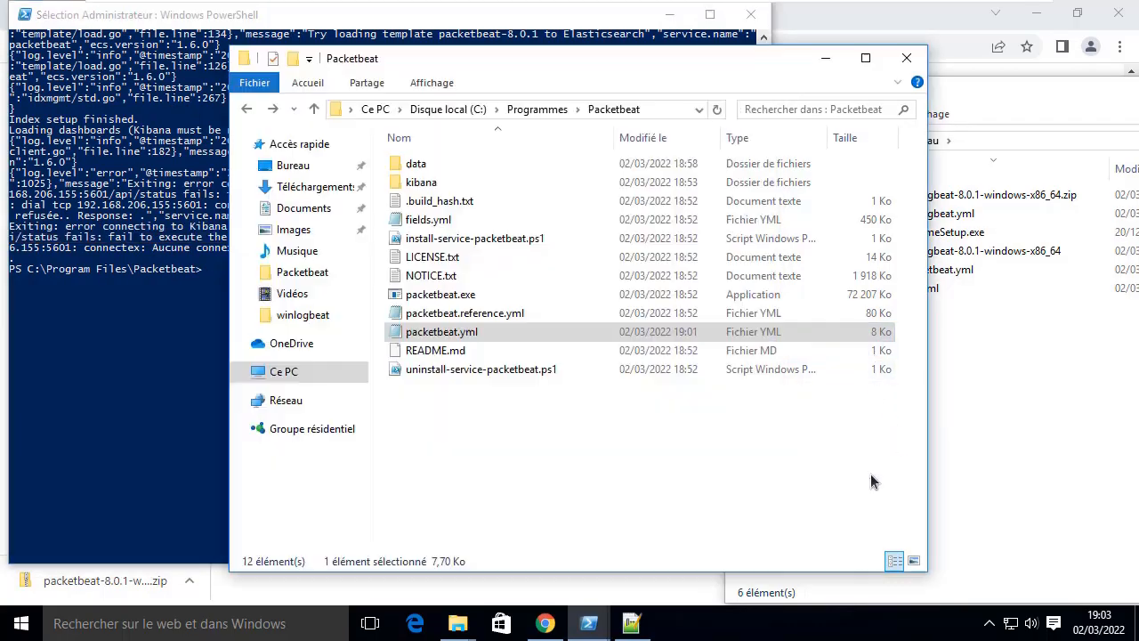
pyautogui.click(455, 333)
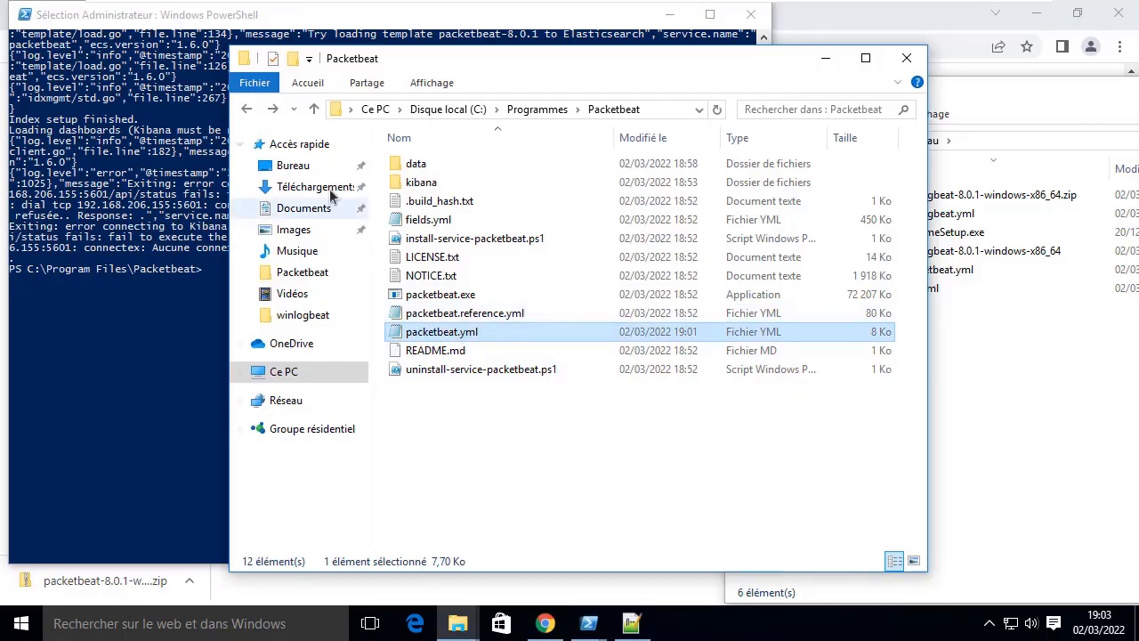
pyautogui.click(249, 110)
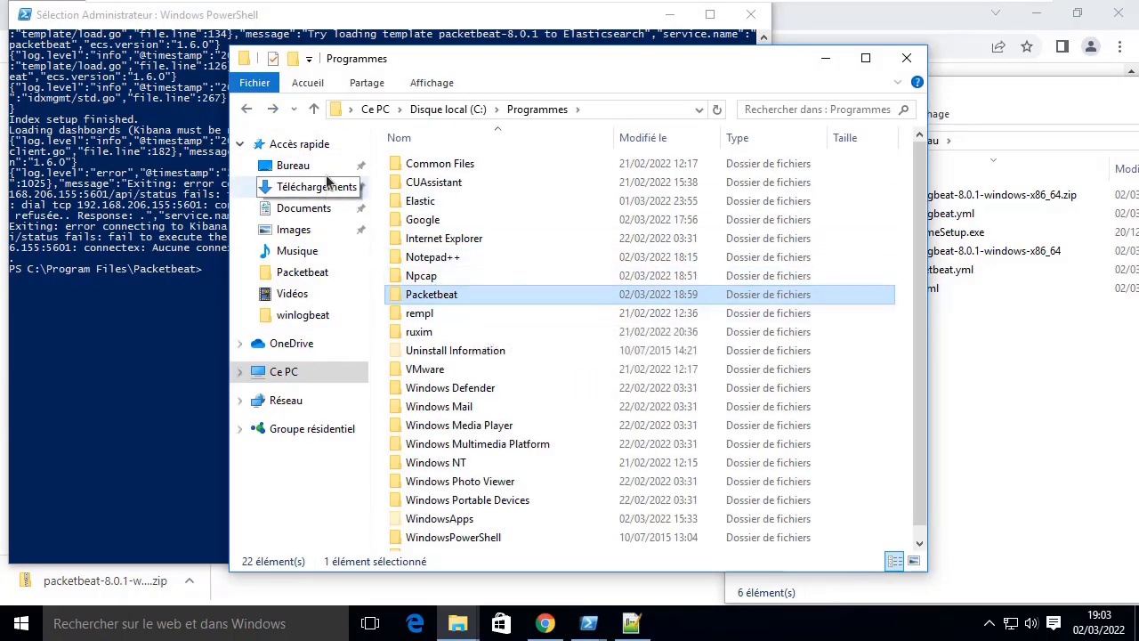
pyautogui.click(293, 165)
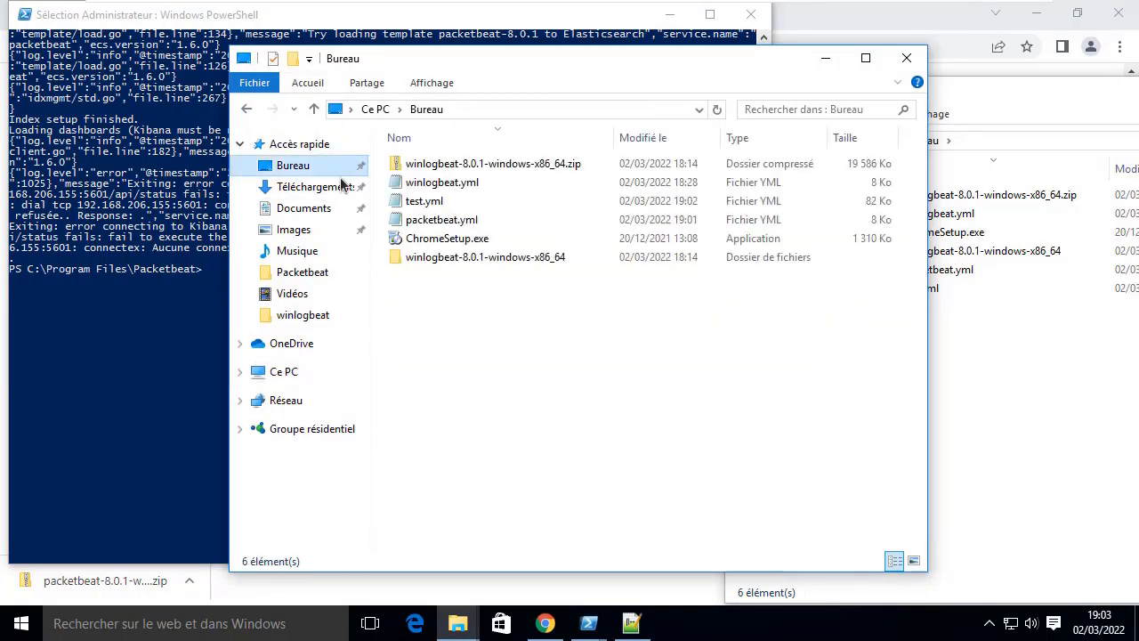
pyautogui.doubleClick(449, 224)
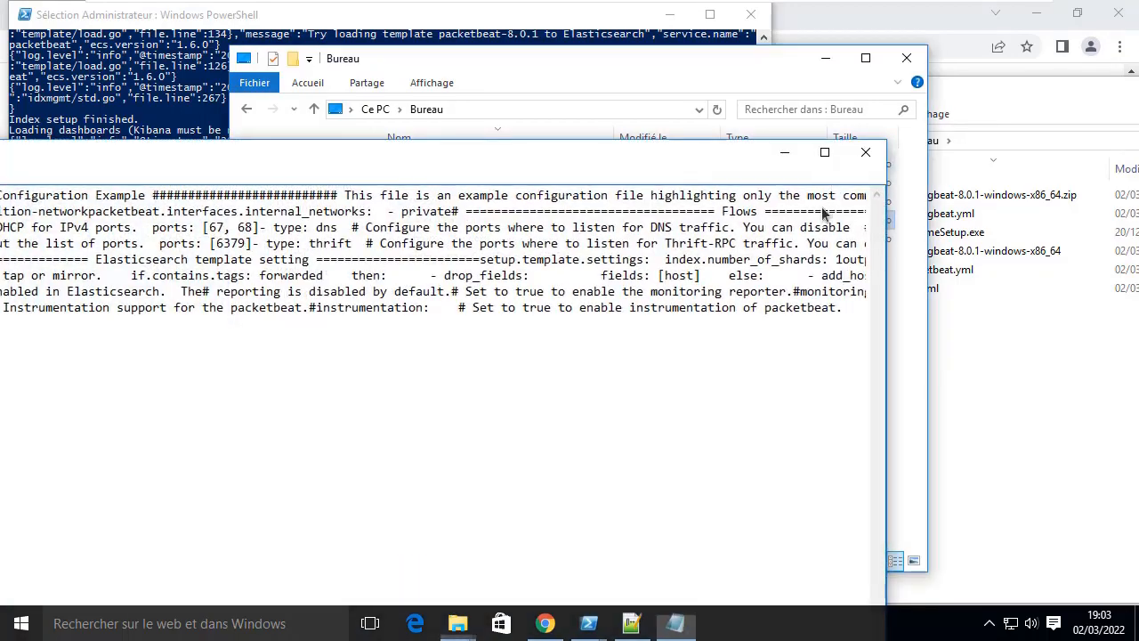
pyautogui.click(860, 153)
pyautogui.click(634, 625)
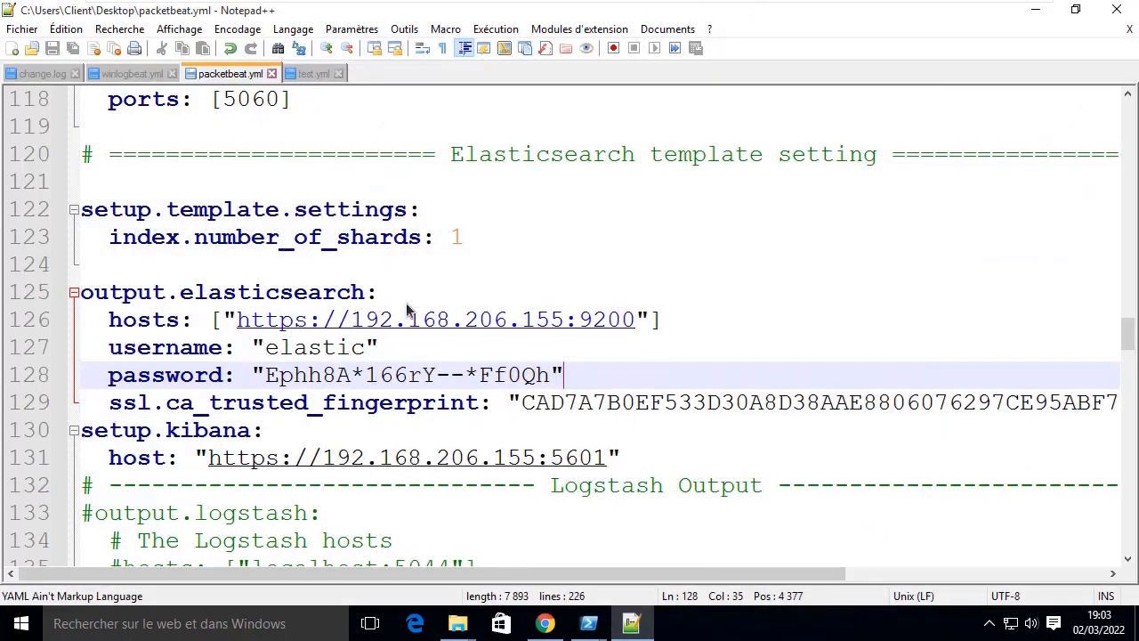
pyautogui.moveTo(662, 323); pyautogui.dragTo(485, 353)
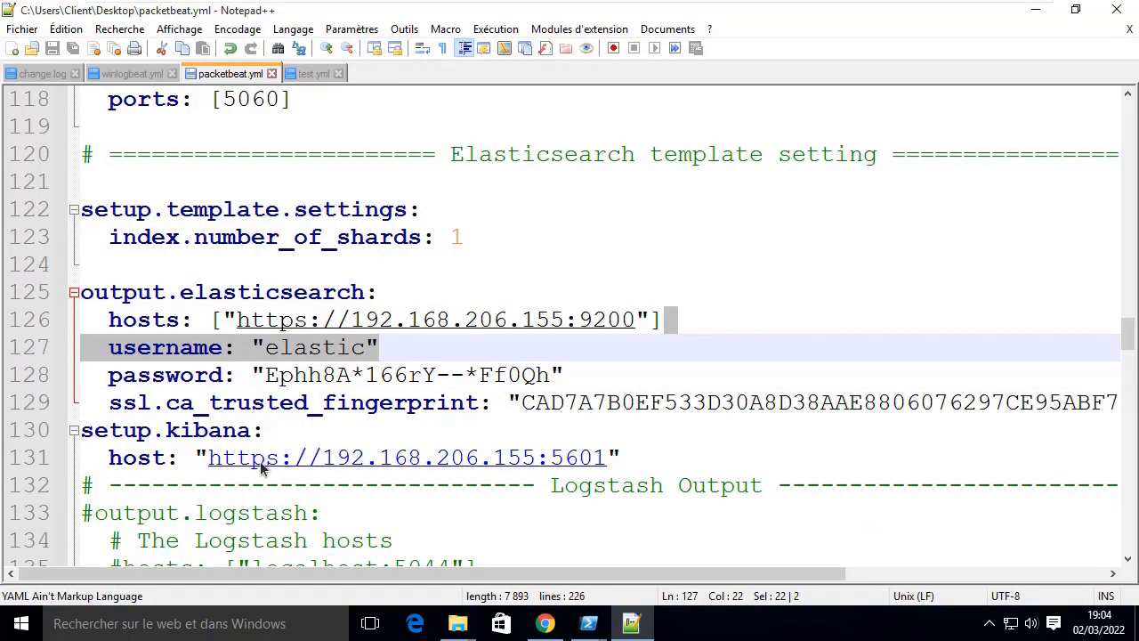
pyautogui.click(199, 454)
pyautogui.press('Right')
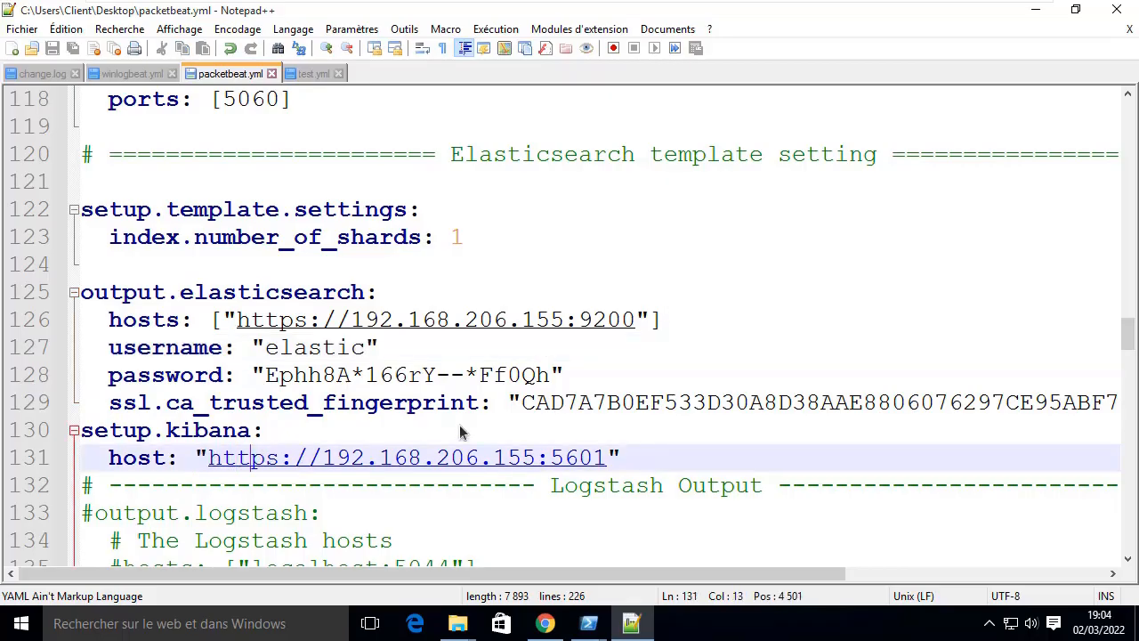
pyautogui.press('Right')
pyautogui.press('Right')
pyautogui.press('BackSpace')
pyautogui.hotkey('ctrl', 's')
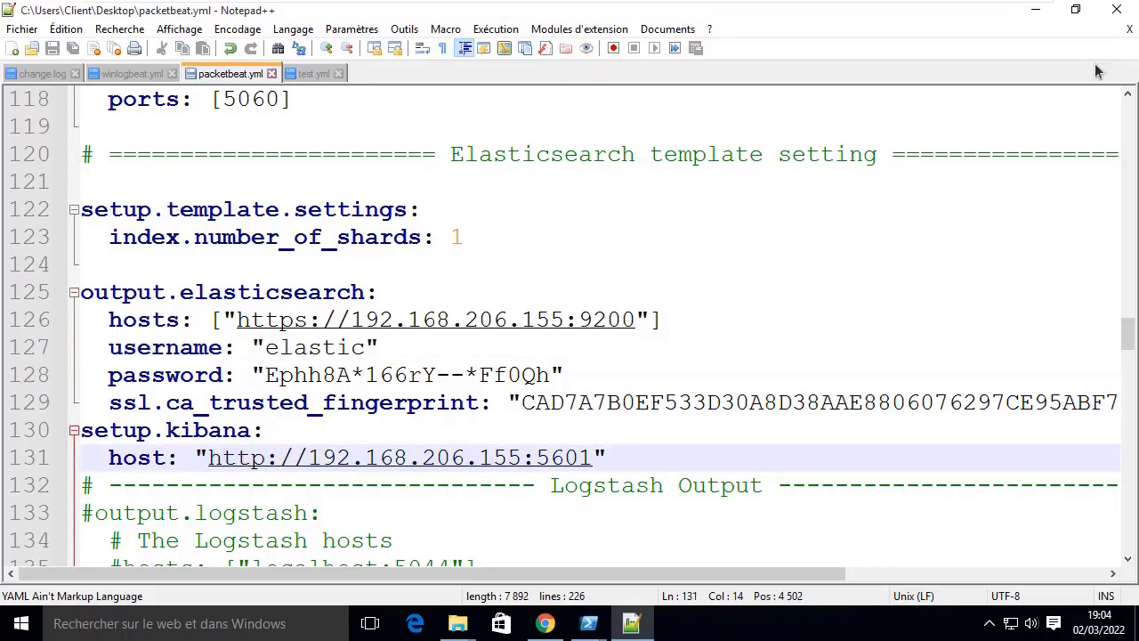
# Step: Close Notepad++ and copy the Desktop packetbeat.yml into the Packetbeat program folder, replacing the existing file
pyautogui.click(1119, 10)
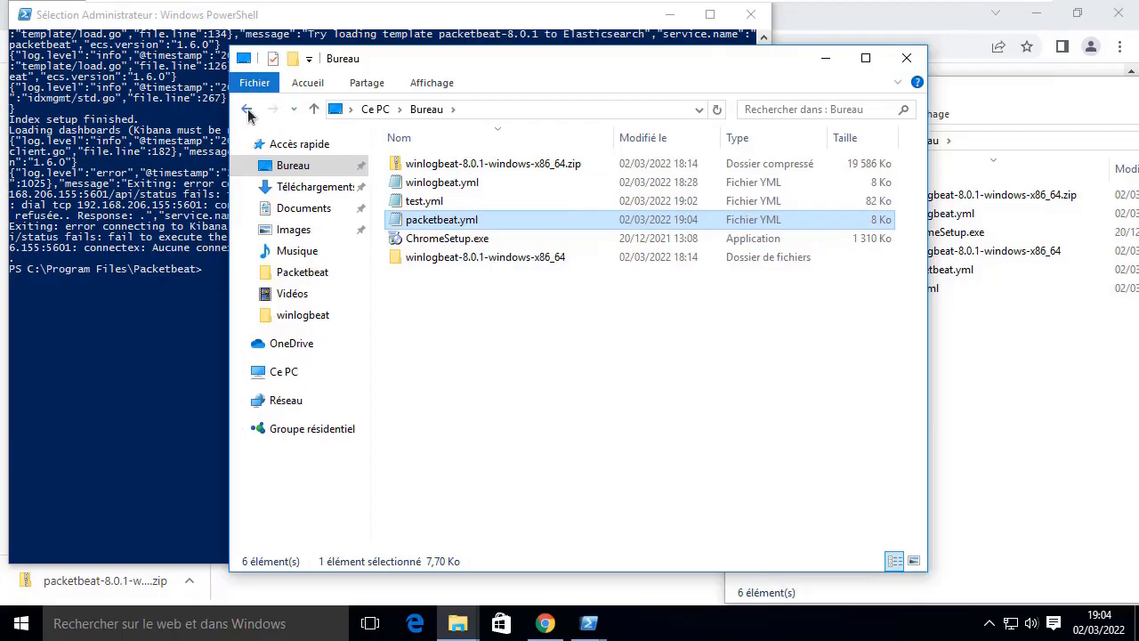
pyautogui.click(246, 109)
pyautogui.hotkey('ctrl', 'v')
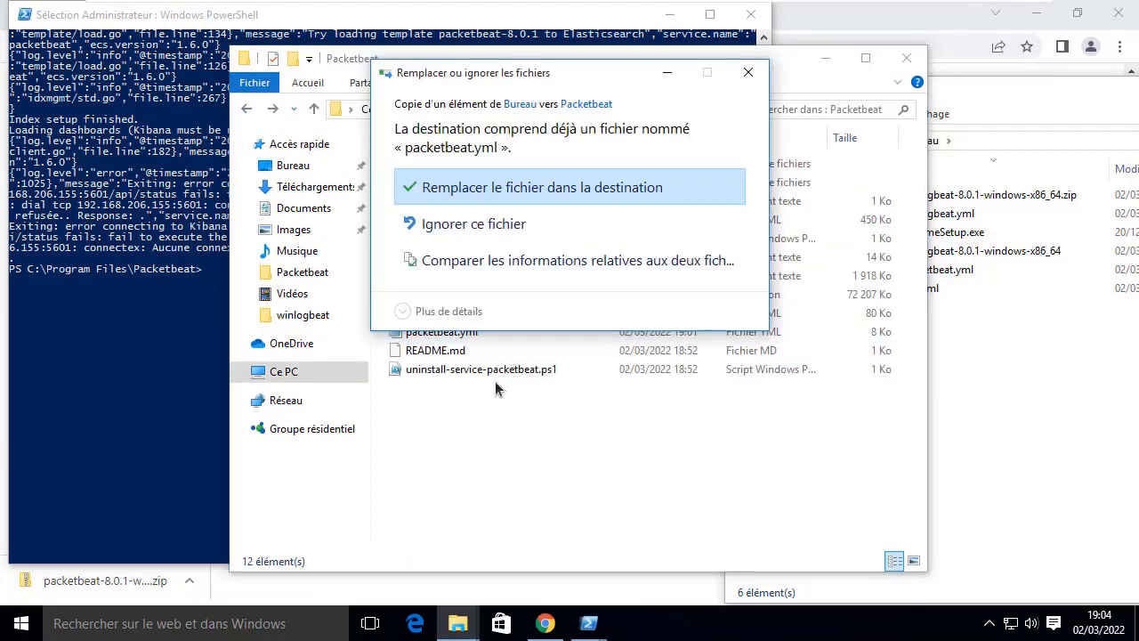
pyautogui.click(481, 187)
# Step: Run the packetbeat.exe setup -e command again in PowerShell and check the dashboard loading output
pyautogui.click(190, 233)
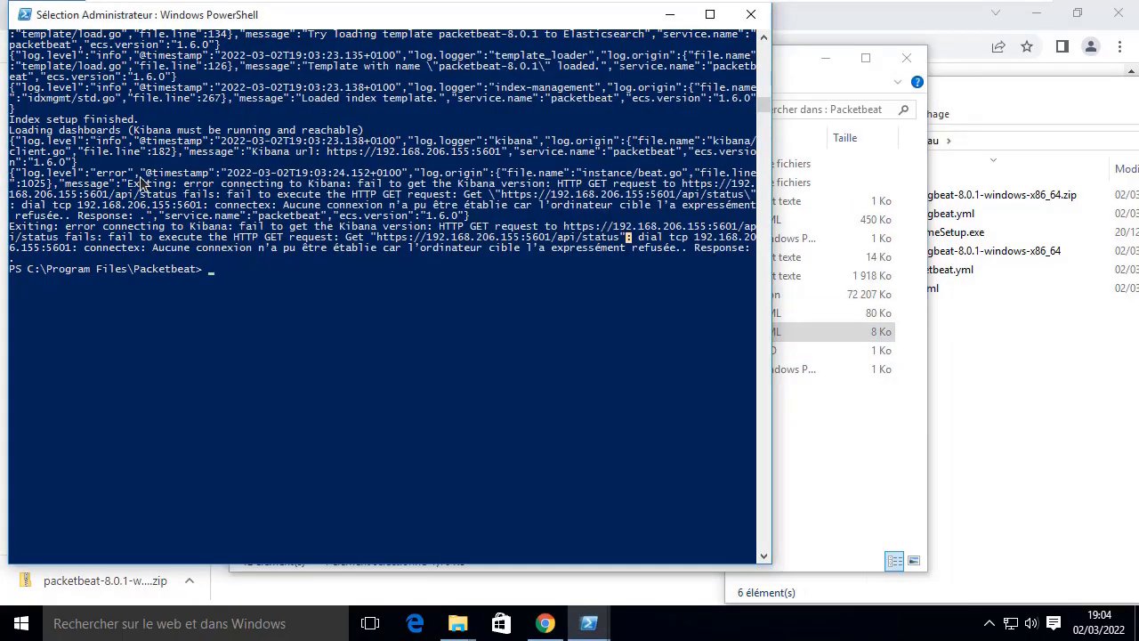
pyautogui.press('Up')
pyautogui.press('Return')
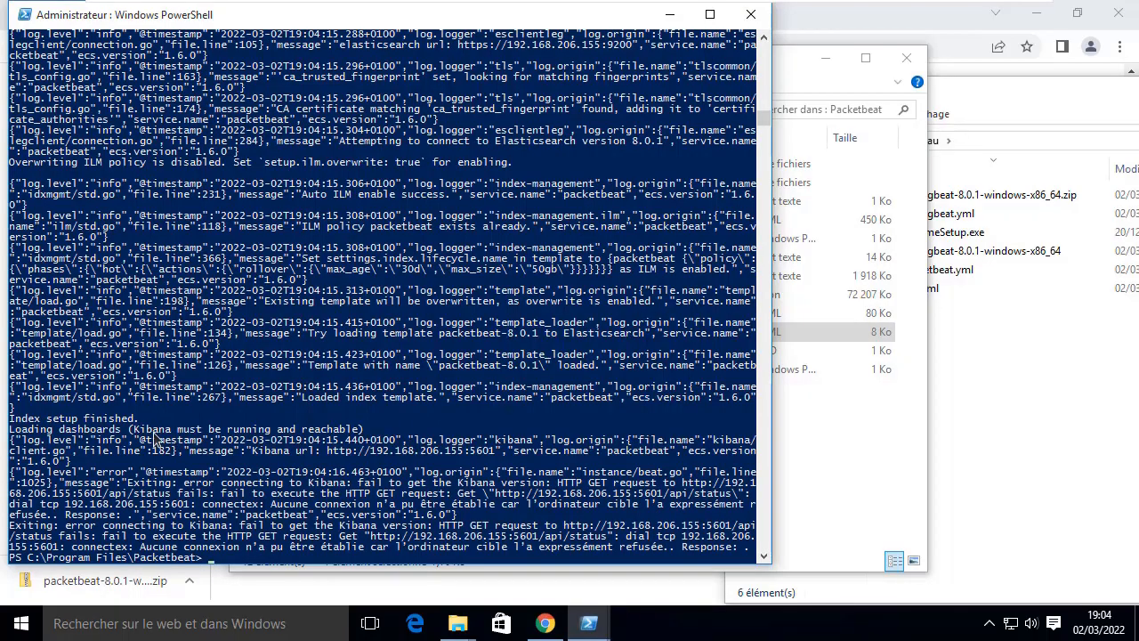
pyautogui.moveTo(138, 431); pyautogui.dragTo(385, 433)
# Step: Switch to the Ubuntu server's terminal and open kibana.yml from /etc/kibana with gedit
pyautogui.moveTo(628, 4)
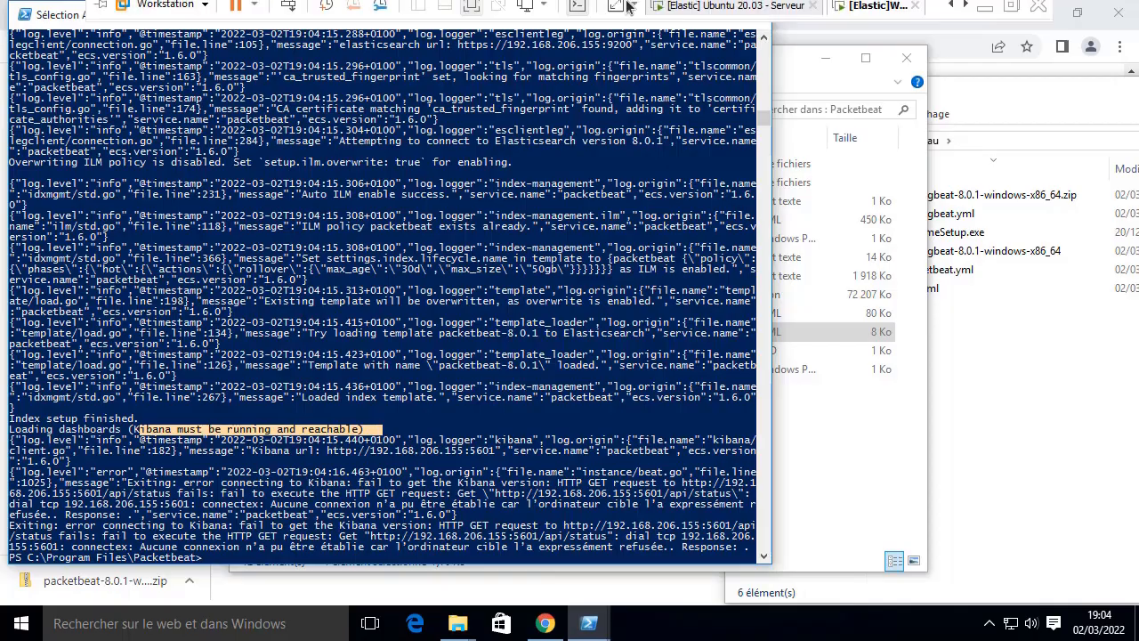
pyautogui.click(733, 11)
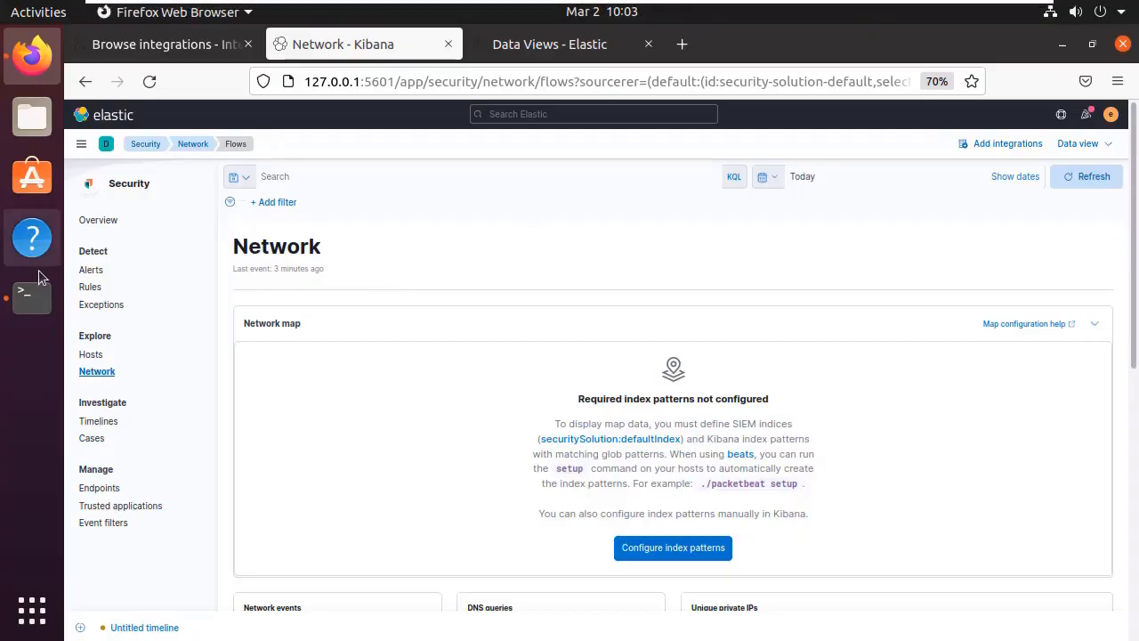
pyautogui.hotkey('alt', 'Tab')
pyautogui.hotkey('ctrl', 'l')
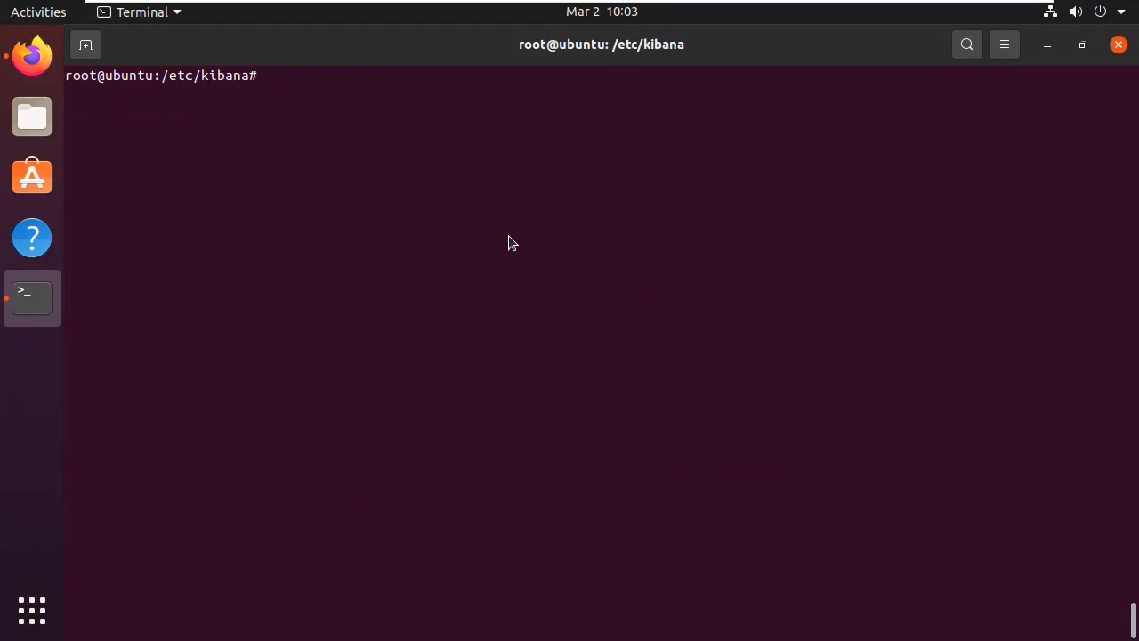
pyautogui.write('cd')
pyautogui.press('BackSpace')
pyautogui.press('BackSpace')
pyautogui.write('gedit kibana.yml')
pyautogui.press('Return')
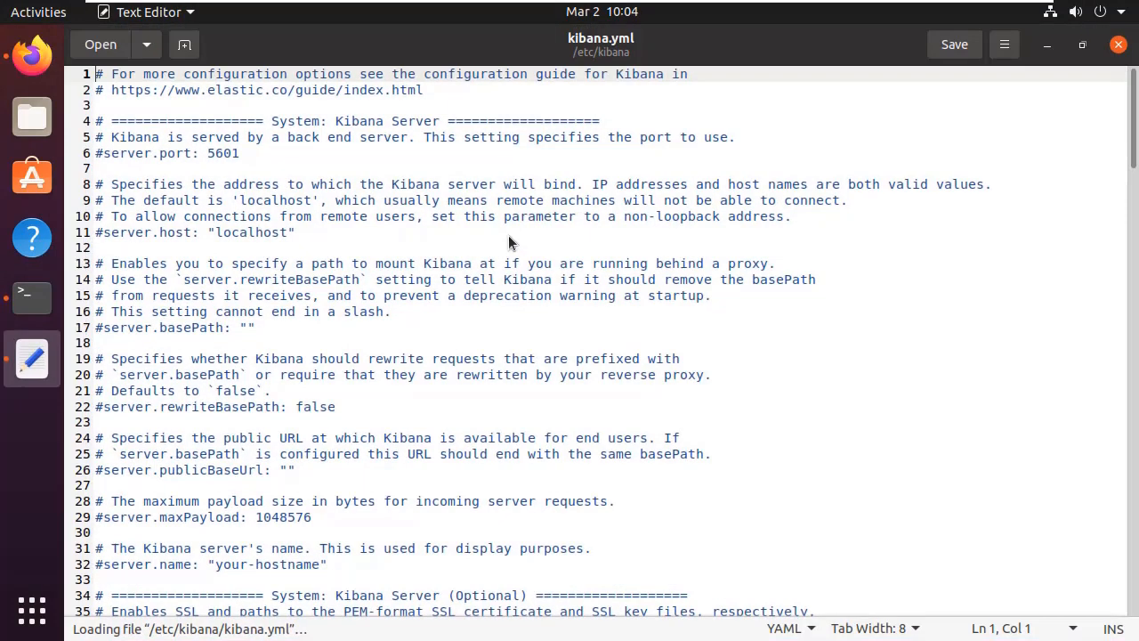
# Step: Look through kibana.yml down to the automatically generated section and inspect its elasticsearch.hosts setting
pyautogui.scroll(-5, 331, 374)
pyautogui.scroll(-1, 331, 373)
pyautogui.scroll(5, 332, 374)
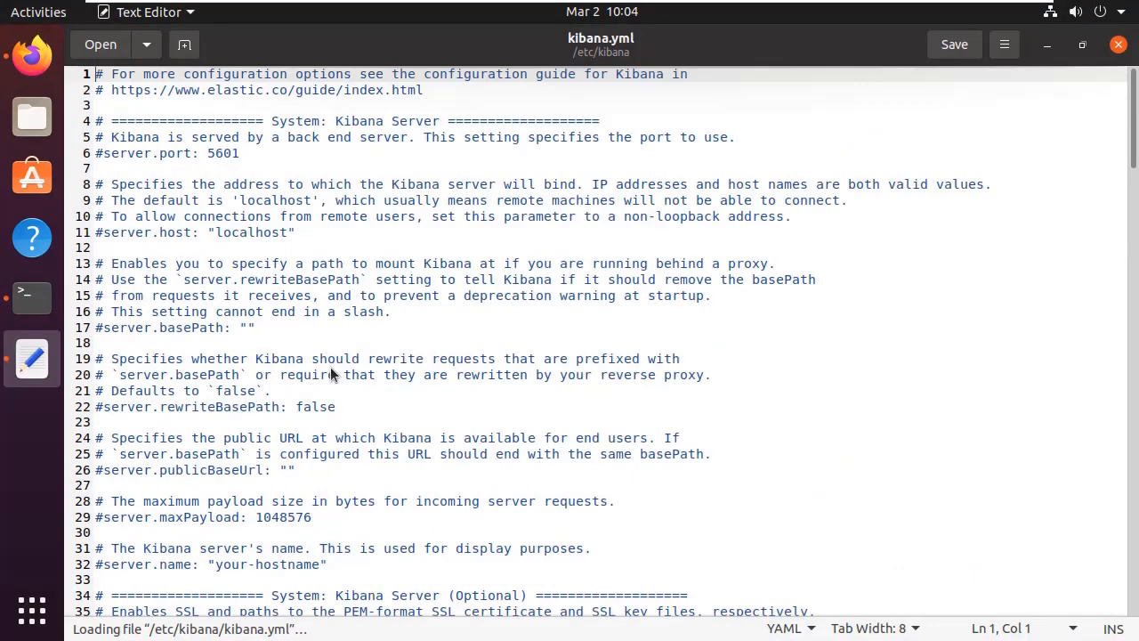
pyautogui.scroll(-20, 163, 326)
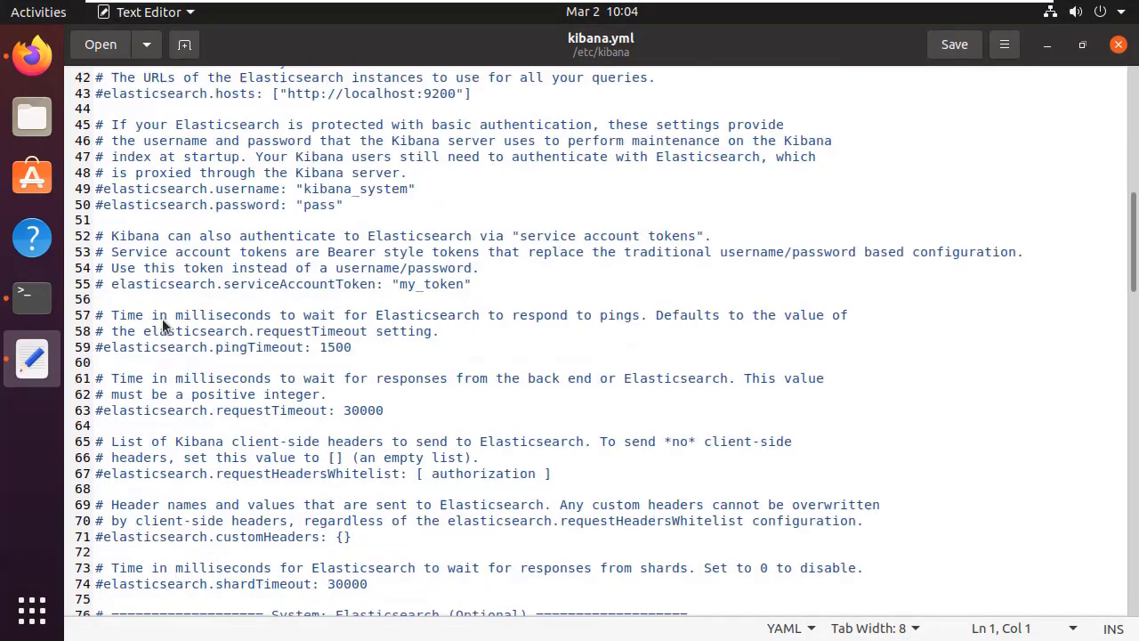
pyautogui.scroll(-19, 162, 326)
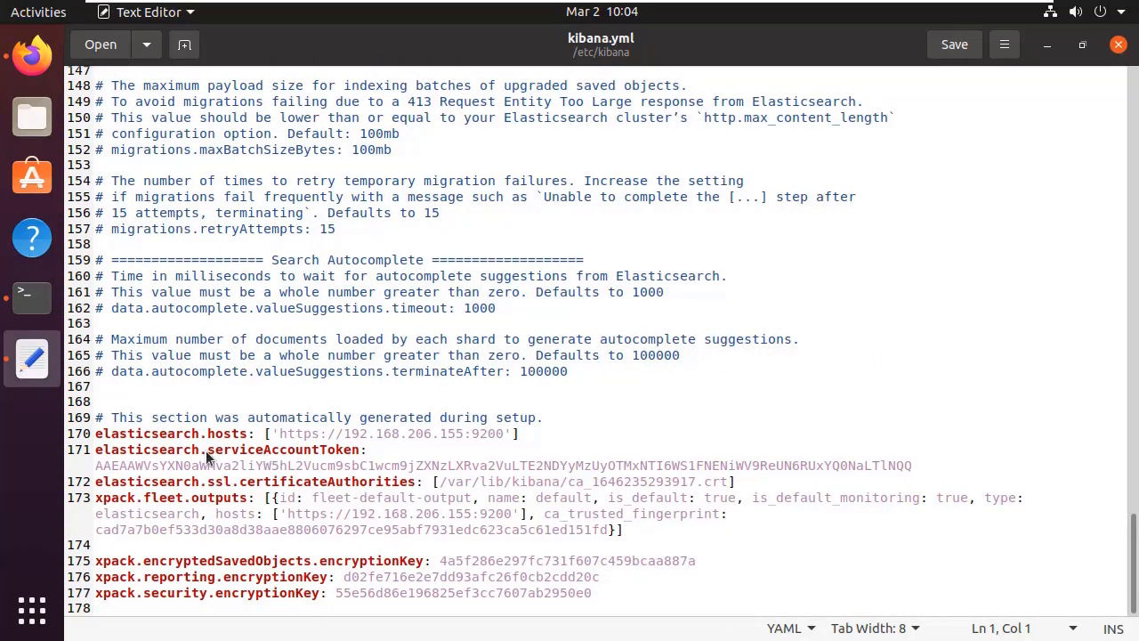
pyautogui.click(136, 433)
pyautogui.moveTo(155, 433); pyautogui.dragTo(571, 440)
# Step: Uncomment the server.host setting in kibana.yml and replace localhost with the partial address 192.168
pyautogui.scroll(4, 570, 445)
pyautogui.scroll(20, 565, 445)
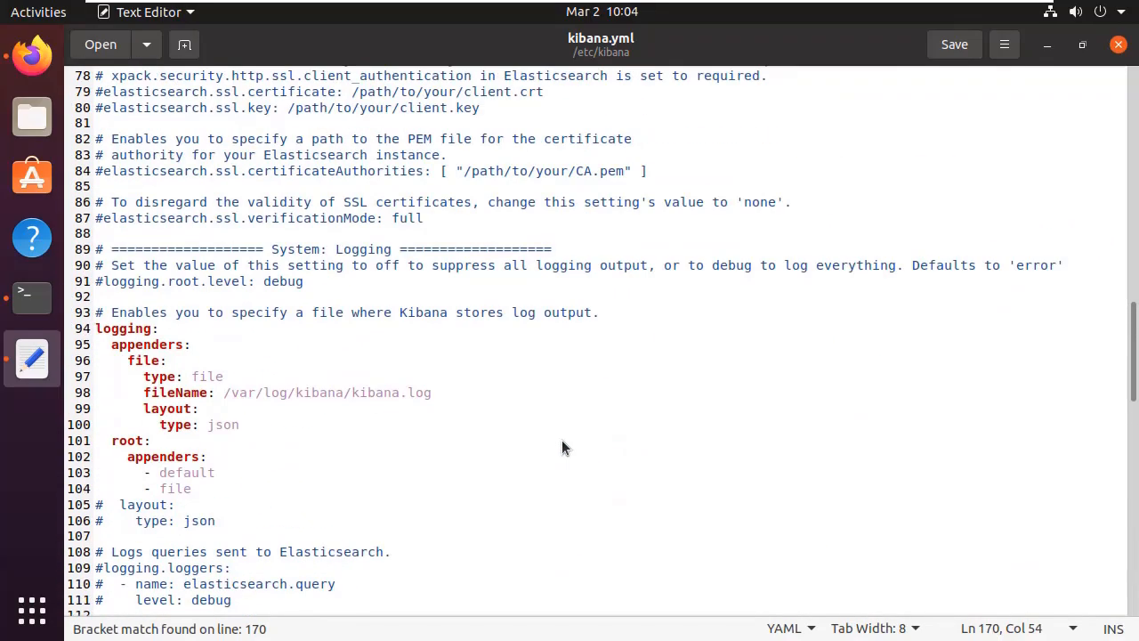
pyautogui.click(103, 236)
pyautogui.press('BackSpace')
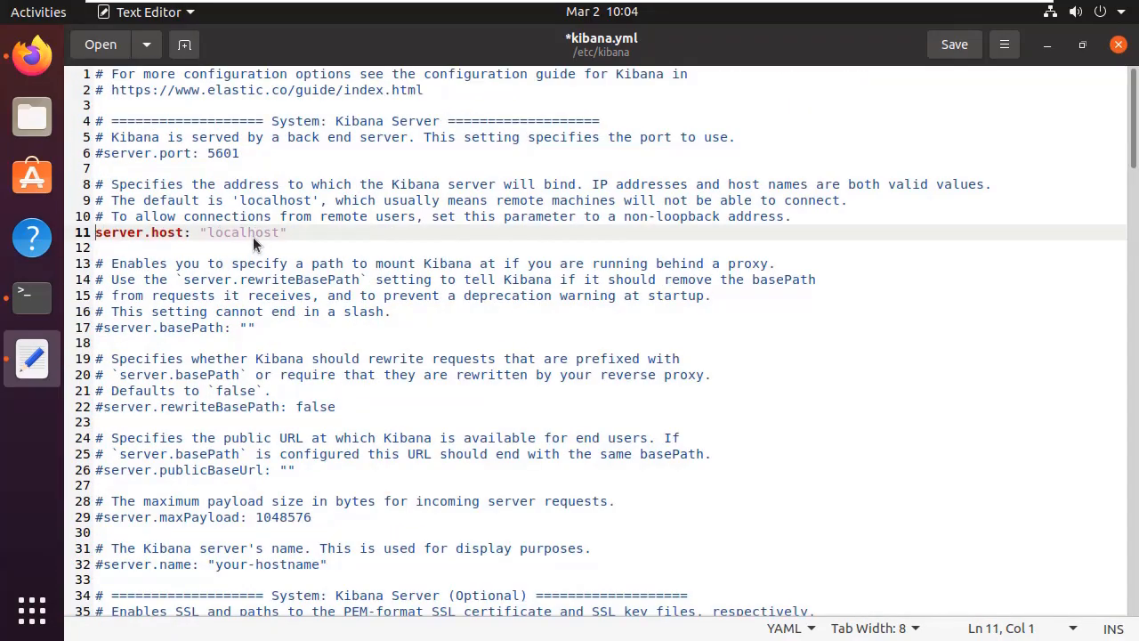
pyautogui.doubleClick(253, 235)
pyautogui.write('192.13')
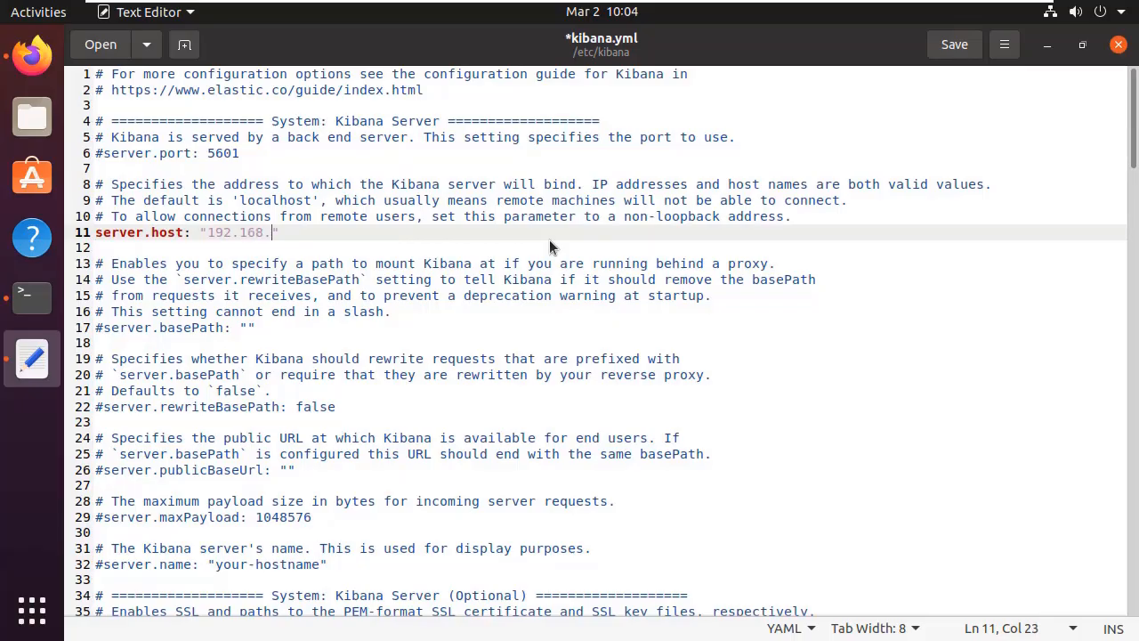
# Step: Open a second terminal session on the Ubuntu server and list its network addresses with ip a
pyautogui.click(32, 298)
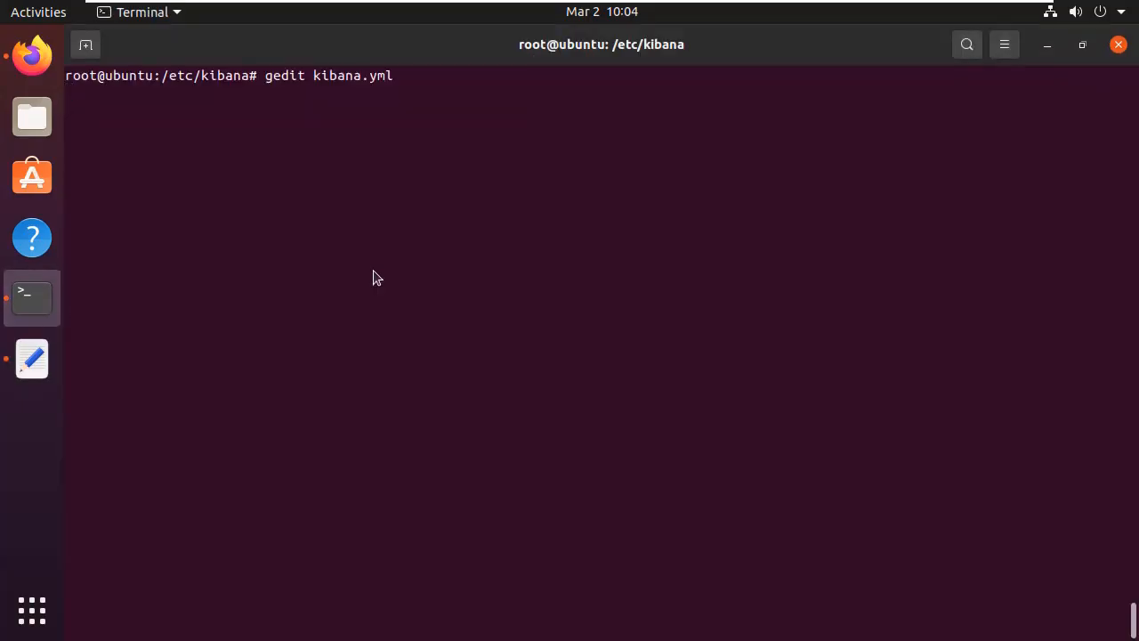
pyautogui.hotkey('ctrl', 'shift', 't')
pyautogui.write('ip a')
pyautogui.press('Return')
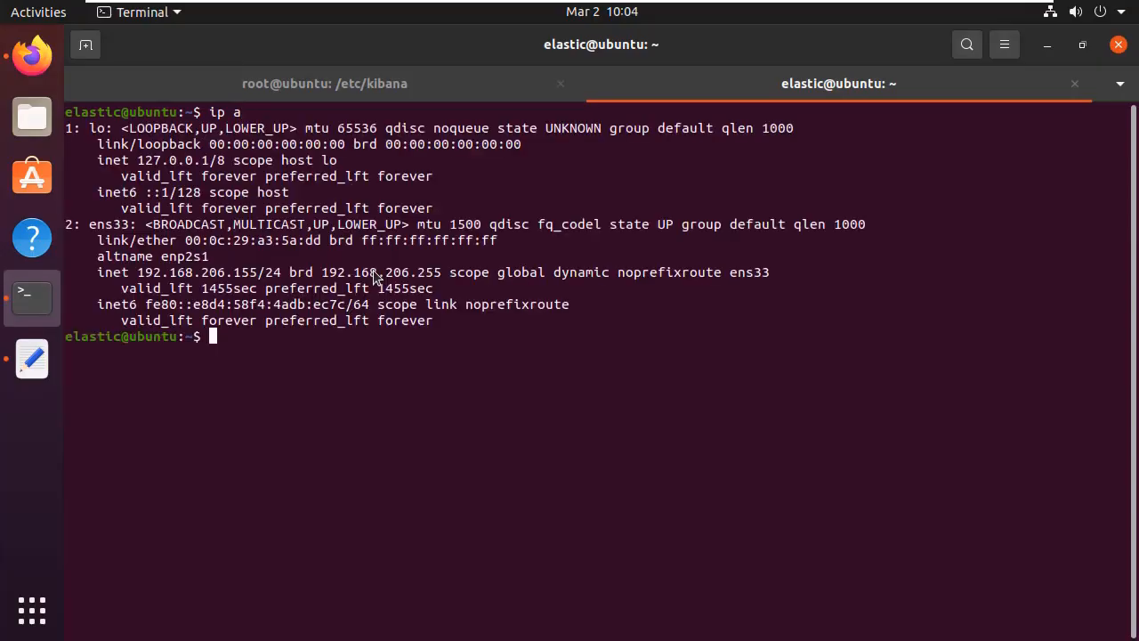
# Step: Copy the ens33 address from the terminal, set server.host to "192.168.206.155" in kibana.yml and save the file
pyautogui.moveTo(265, 273); pyautogui.dragTo(142, 278)
pyautogui.moveTo(143, 278); pyautogui.dragTo(138, 278)
pyautogui.moveTo(272, 234); pyautogui.dragTo(208, 230)
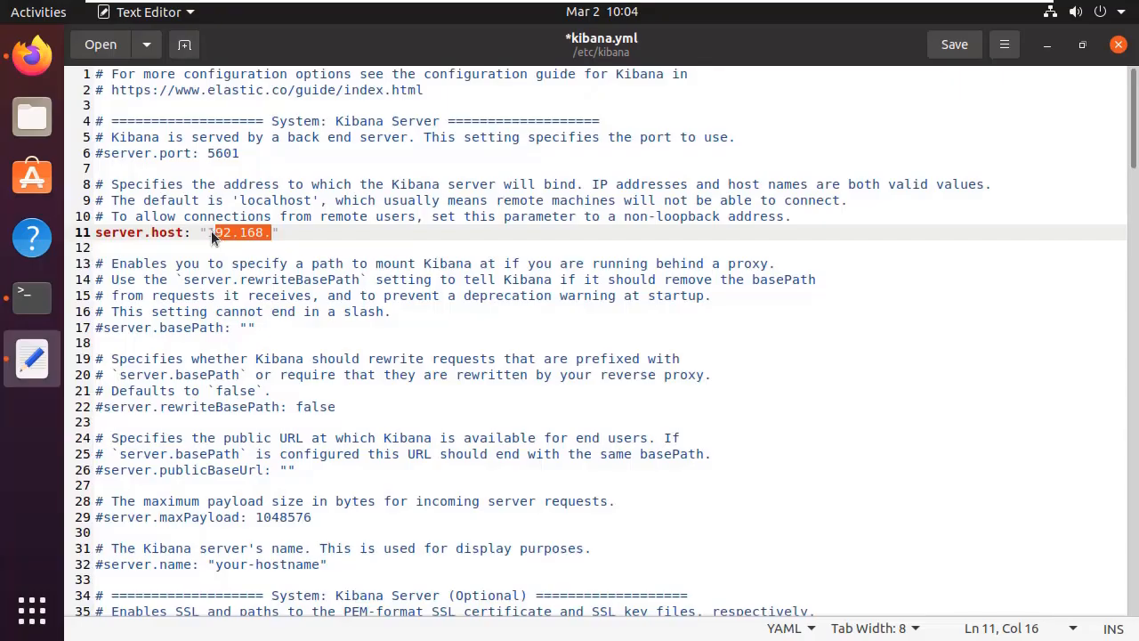
pyautogui.write('192.168.206.155/')
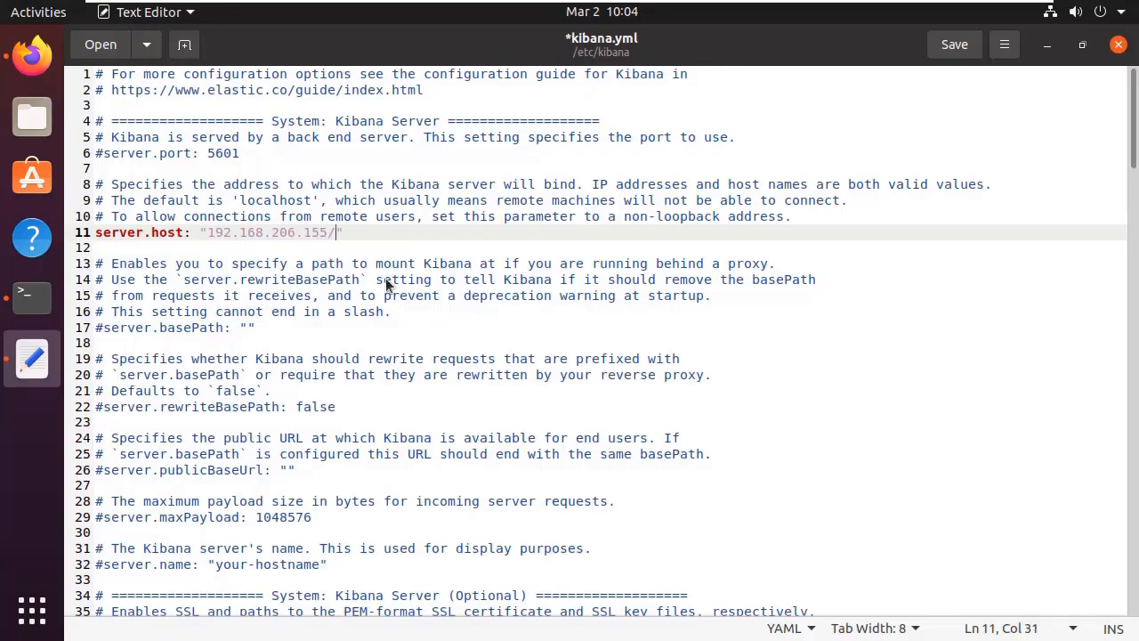
pyautogui.press('BackSpace')
# Step: Return to the root terminal in /etc/kibana, clear it and restart Kibana with service kibana restart
pyautogui.hotkey('alt', 'Tab')
pyautogui.hotkey('ctrl', 'c')
pyautogui.hotkey('ctrl', 'l')
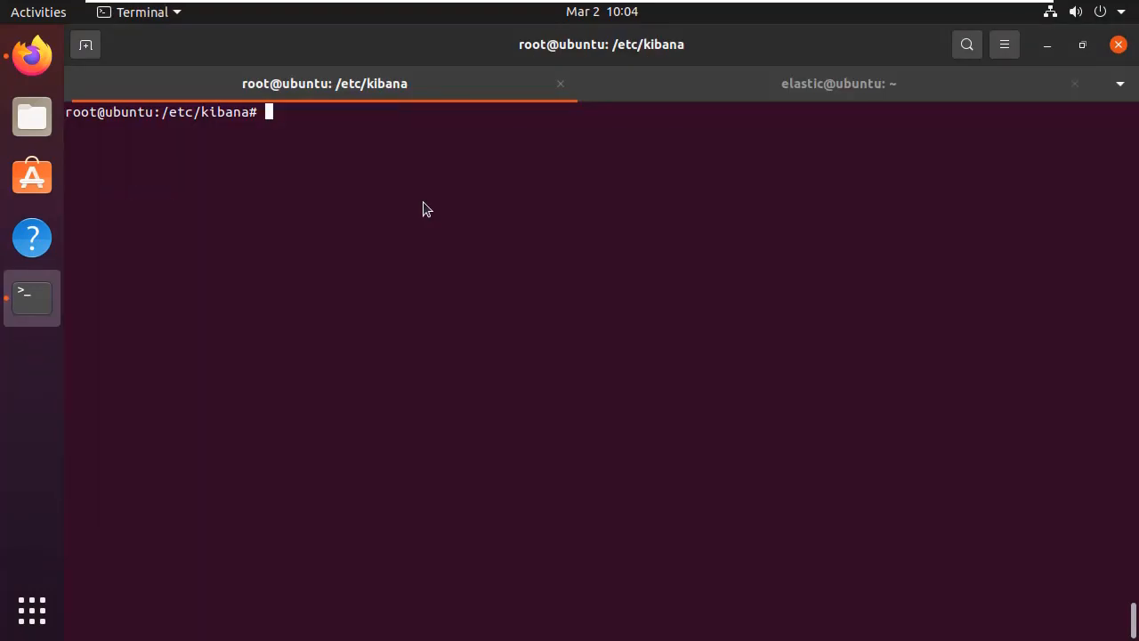
pyautogui.write('service kibana.')
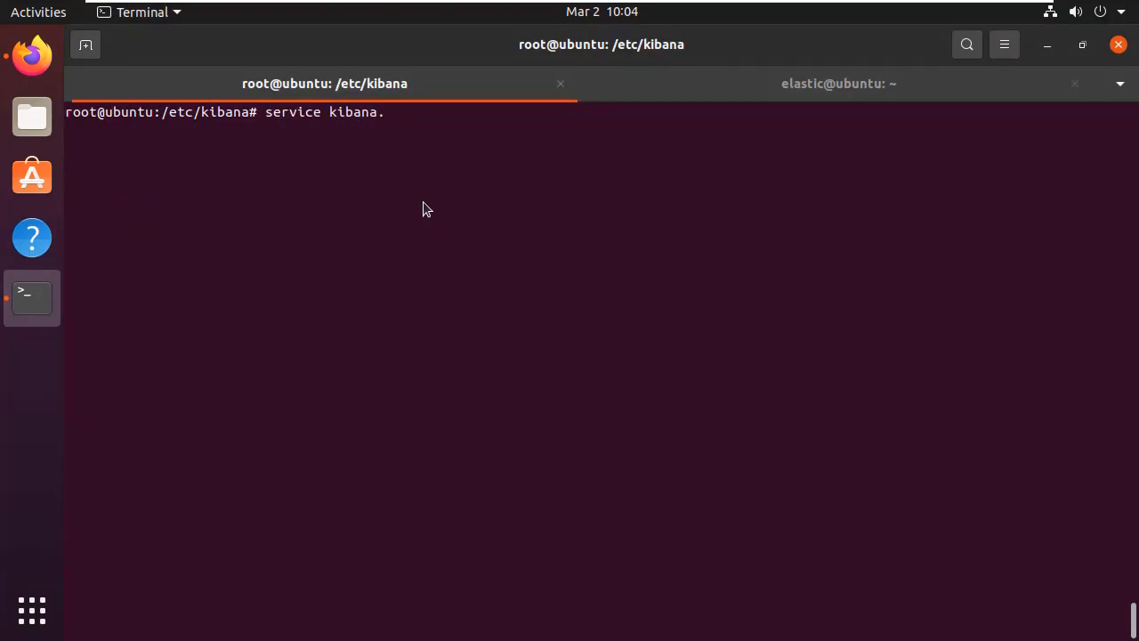
pyautogui.write('restart')
pyautogui.press('Return')
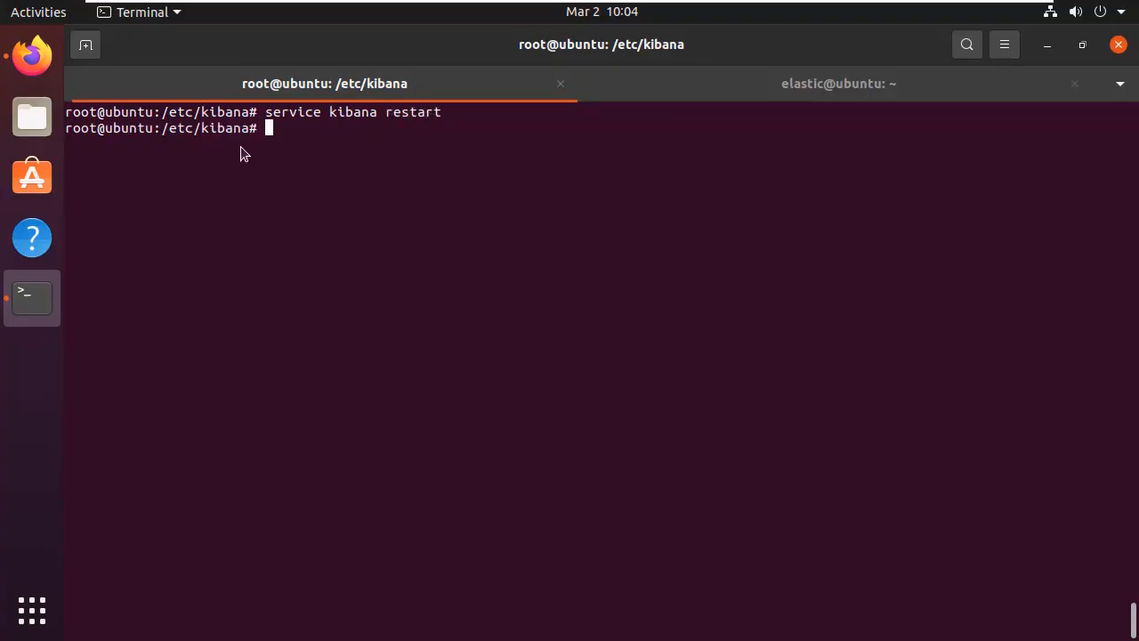
# Step: In Firefox, replace 127.0.0.1 with 192.168.206.155 in the Kibana Network page's address and copy 192.168.206.155:5601
pyautogui.click(47, 75)
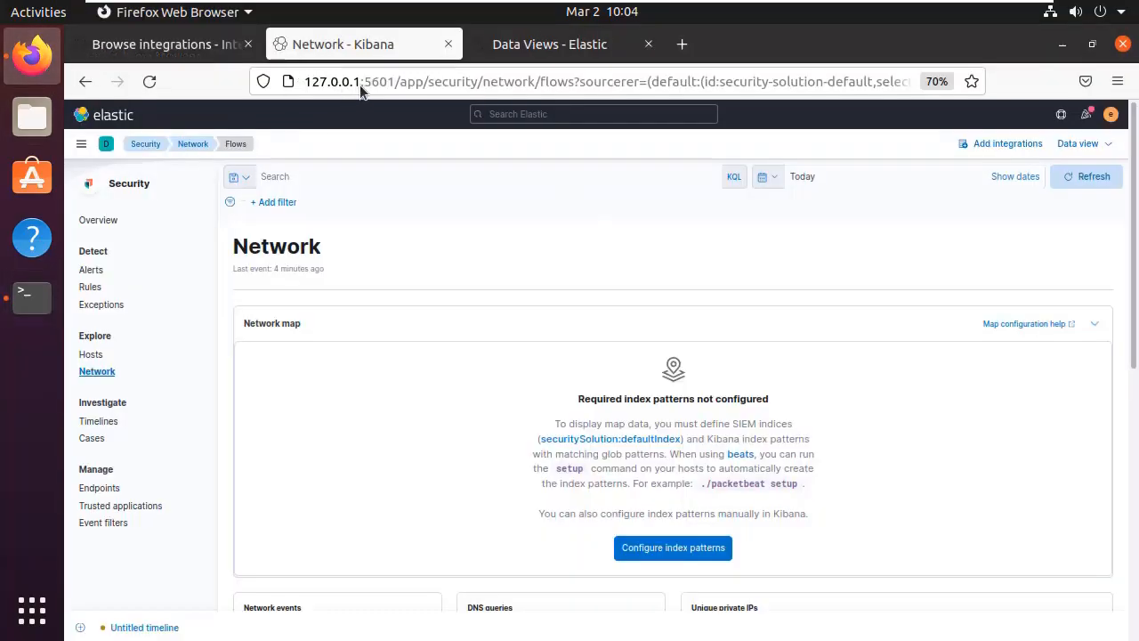
pyautogui.moveTo(360, 85); pyautogui.dragTo(162, 88)
pyautogui.hotkey('ctrl', 'v')
pyautogui.press('BackSpace')
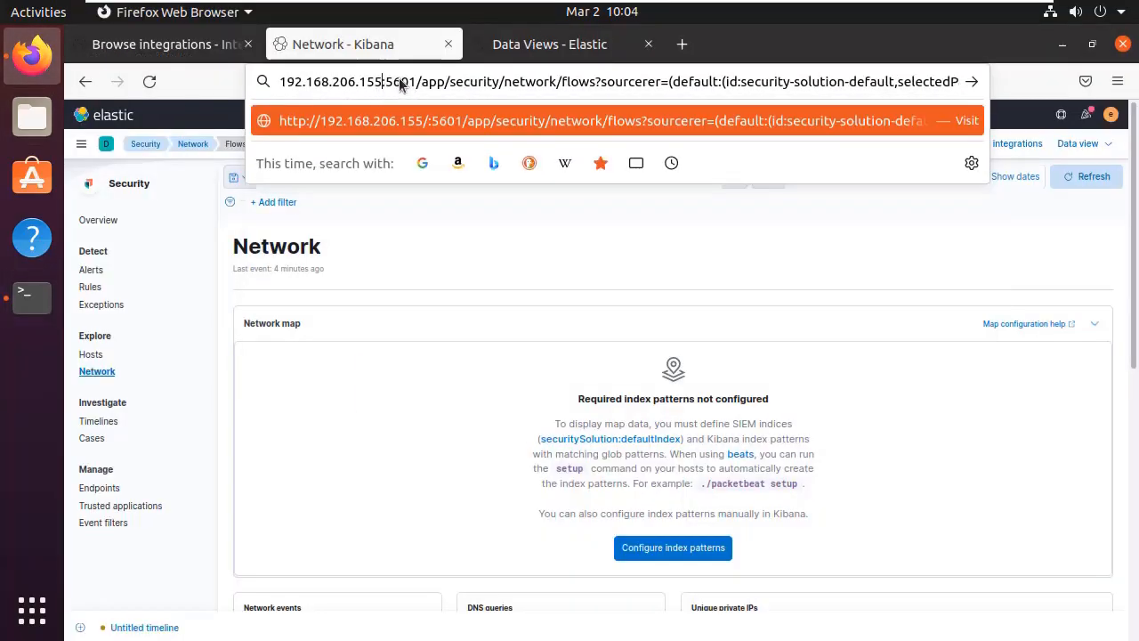
pyautogui.moveTo(416, 85); pyautogui.dragTo(174, 86)
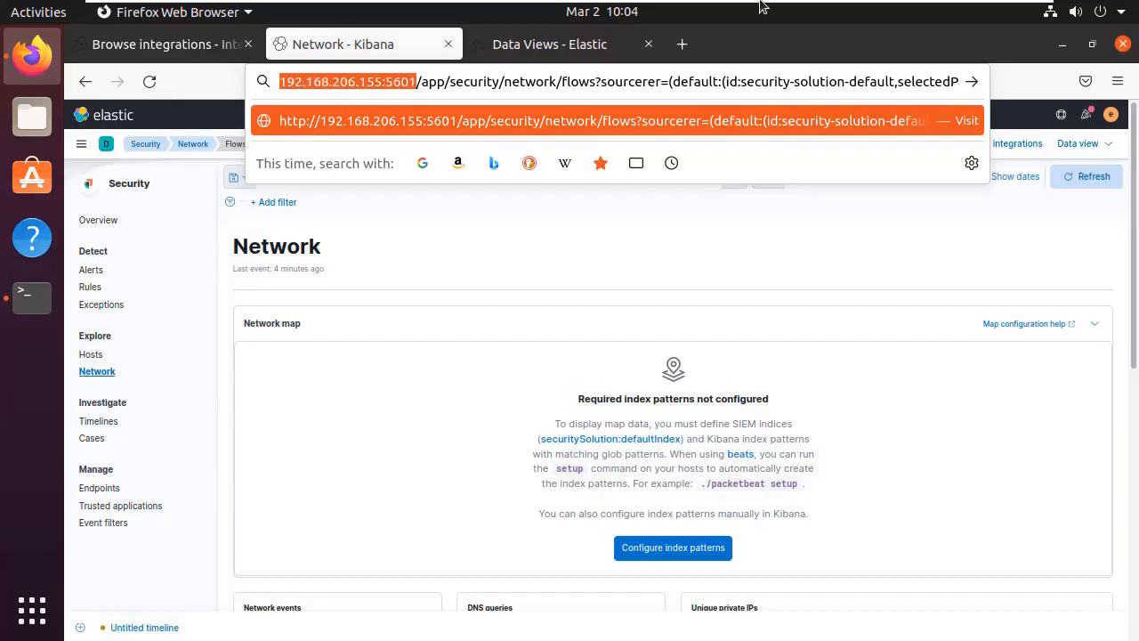
# Step: Switch to the Windows machine and load 192.168.206.155:5601 in a new Chrome tab to test Kibana's reachability
pyautogui.click(859, 13)
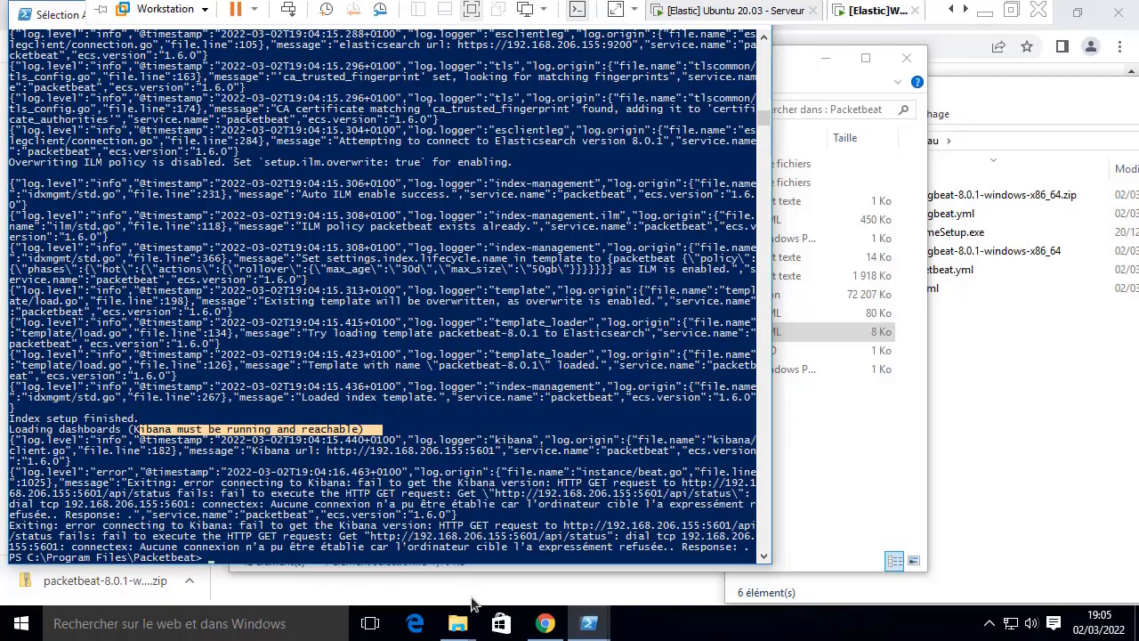
pyautogui.click(545, 623)
pyautogui.click(450, 14)
pyautogui.hotkey('ctrl', 'v')
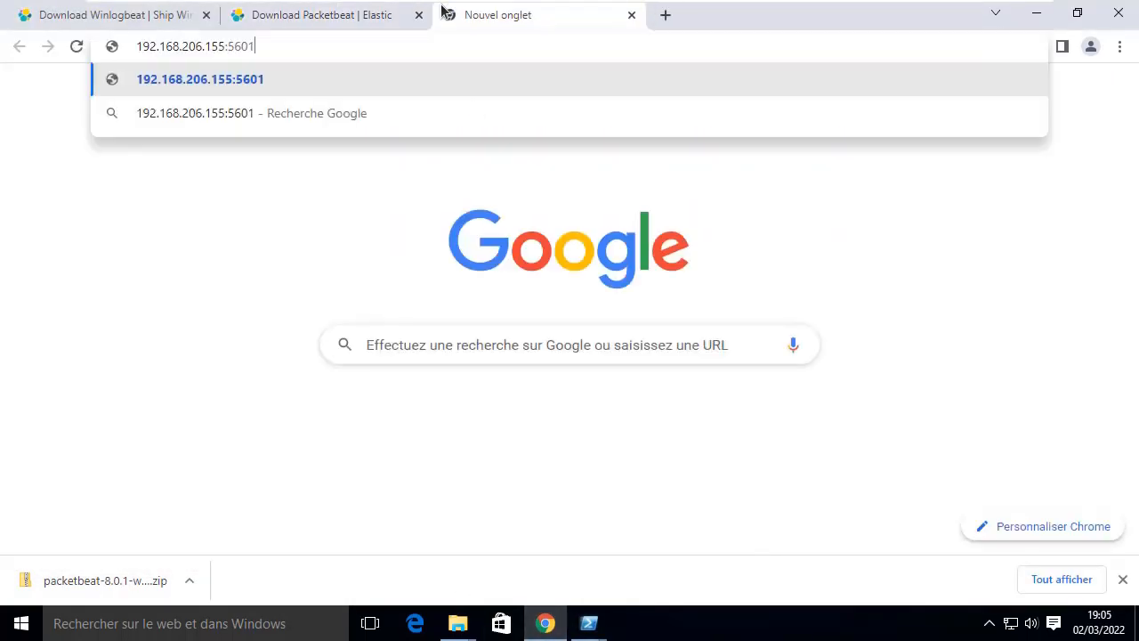
pyautogui.press('Return')
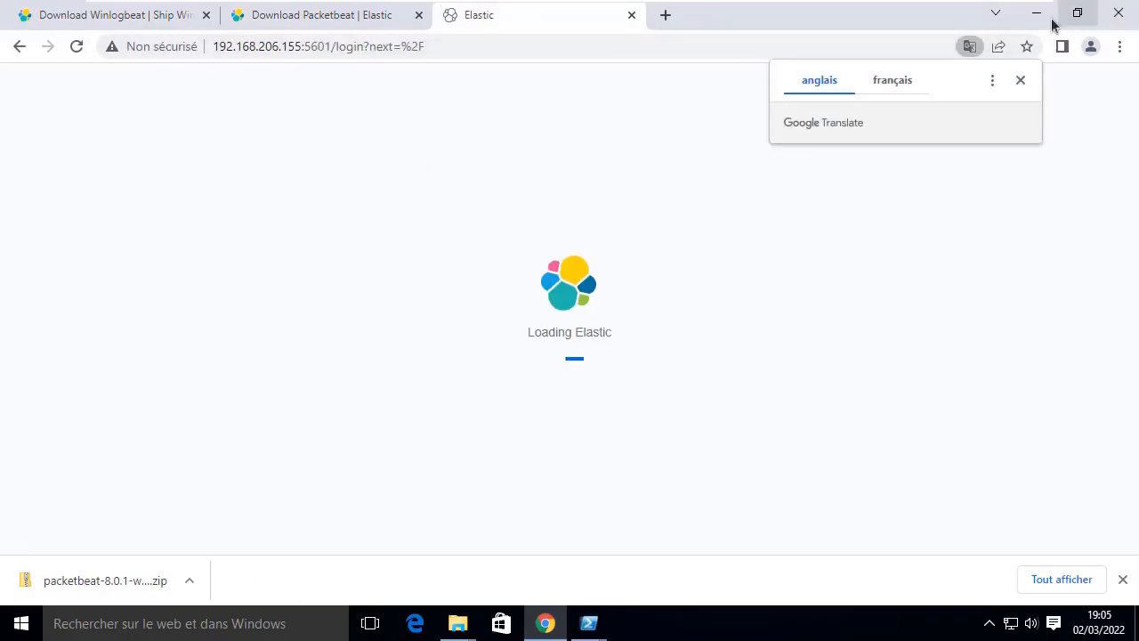
# Step: Minimize Chrome, clear PowerShell and rerun .\packetbeat.exe setup -e from the Packetbeat folder
pyautogui.click(1037, 14)
pyautogui.hotkey('ctrl', 'l')
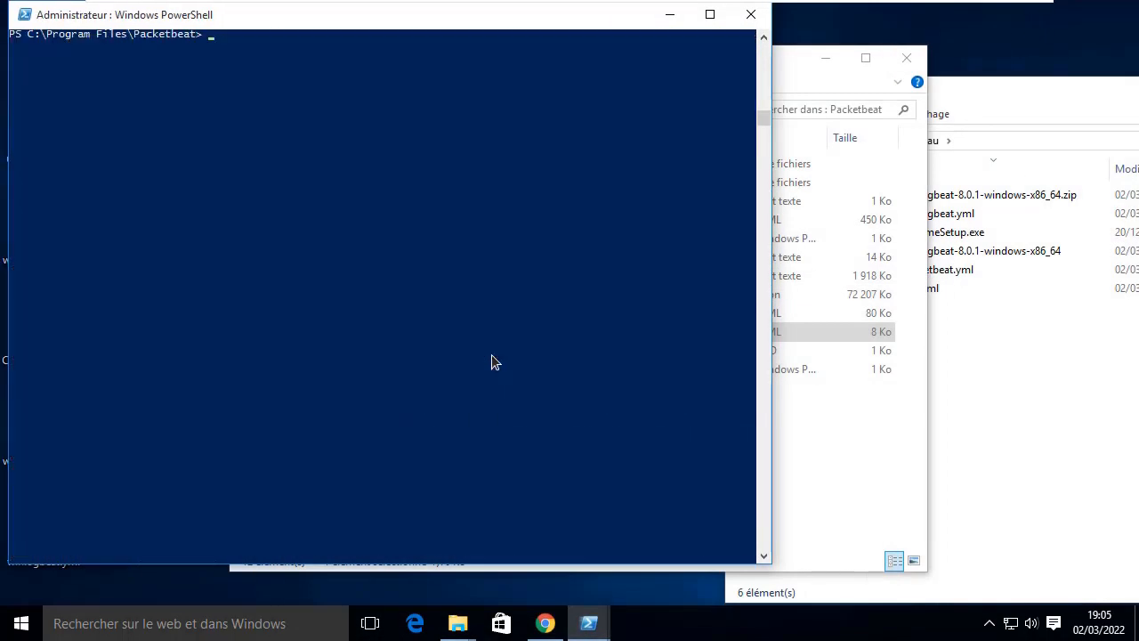
pyautogui.hotkey('ctrl', 'v')
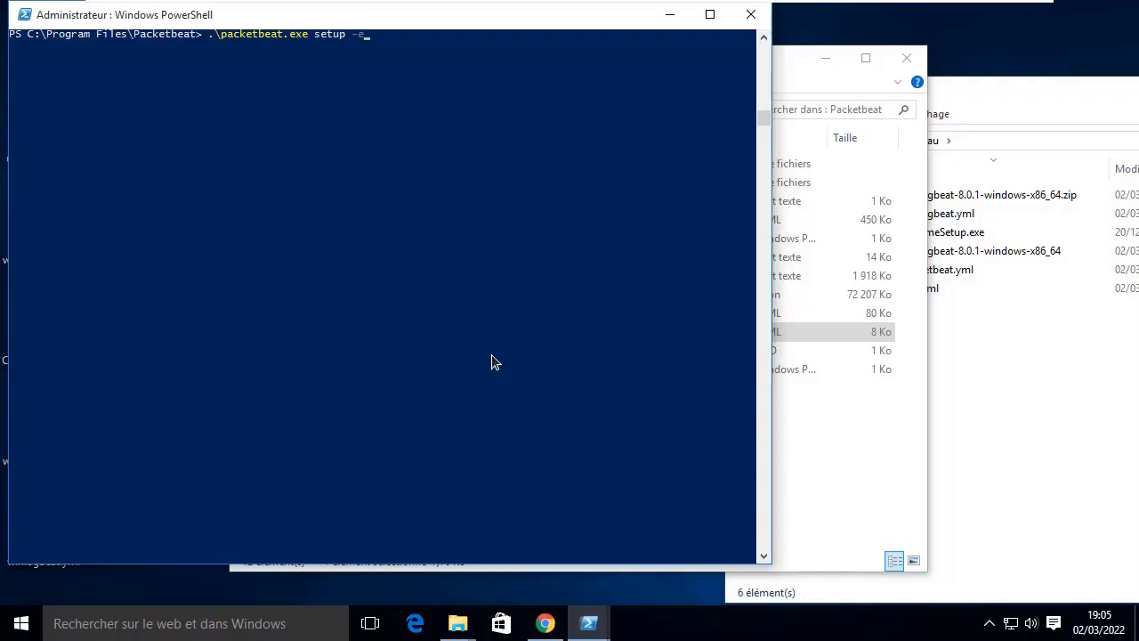
pyautogui.press('Return')
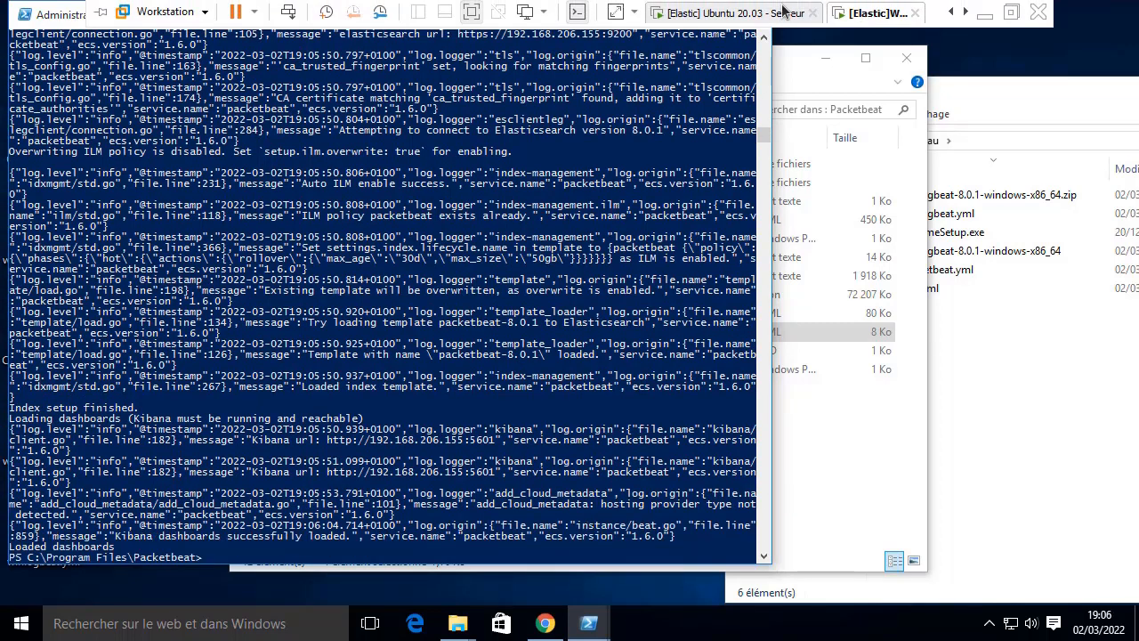
# Step: Switch back to Firefox on the Ubuntu server and try to reload the Kibana Network page
pyautogui.click(781, 9)
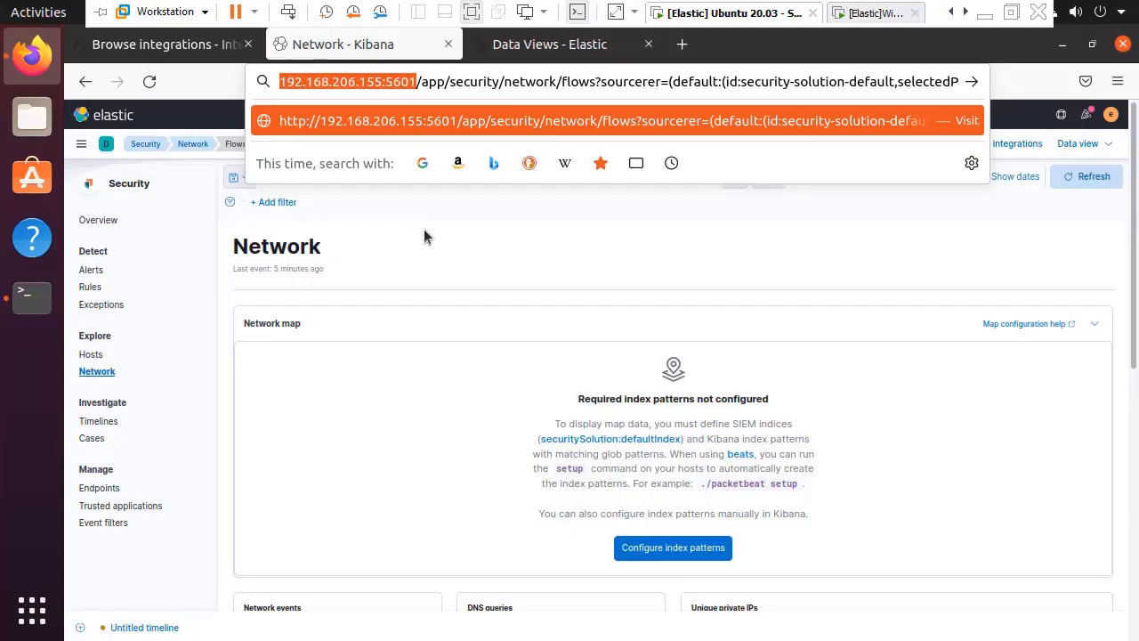
pyautogui.click(344, 241)
pyautogui.click(104, 372)
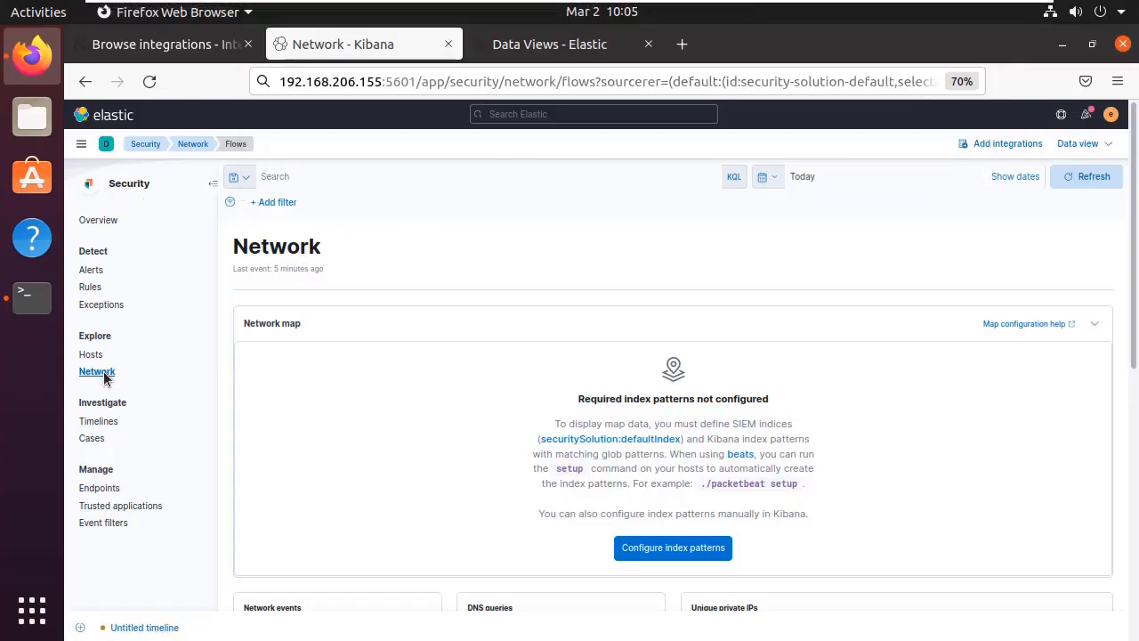
pyautogui.click(147, 82)
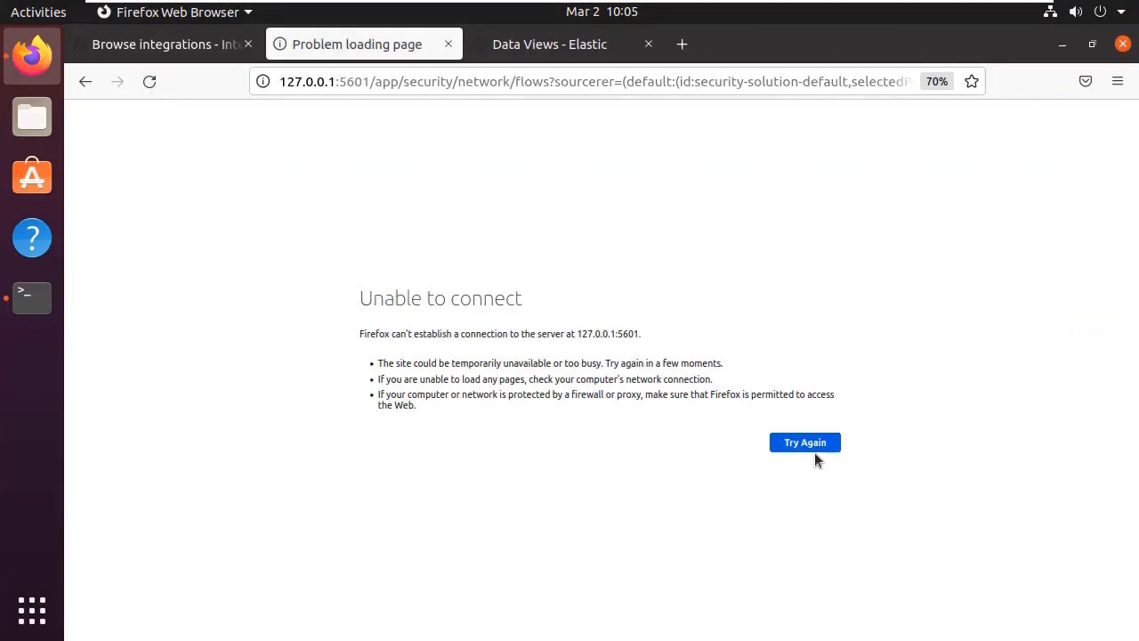
pyautogui.click(805, 443)
# Step: Try to load the Network page with 192.168.206.155:5601 pasted over 127.0.0.1 in its address, and close that tab
pyautogui.moveTo(335, 82); pyautogui.dragTo(279, 82)
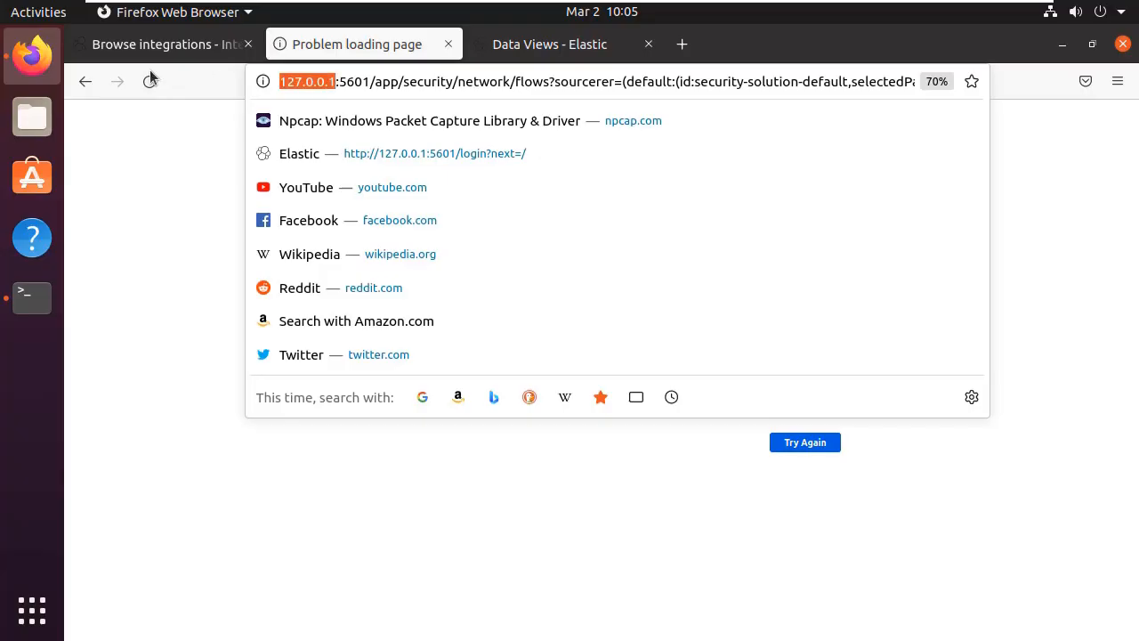
pyautogui.hotkey('ctrl', 'v')
pyautogui.press('Return')
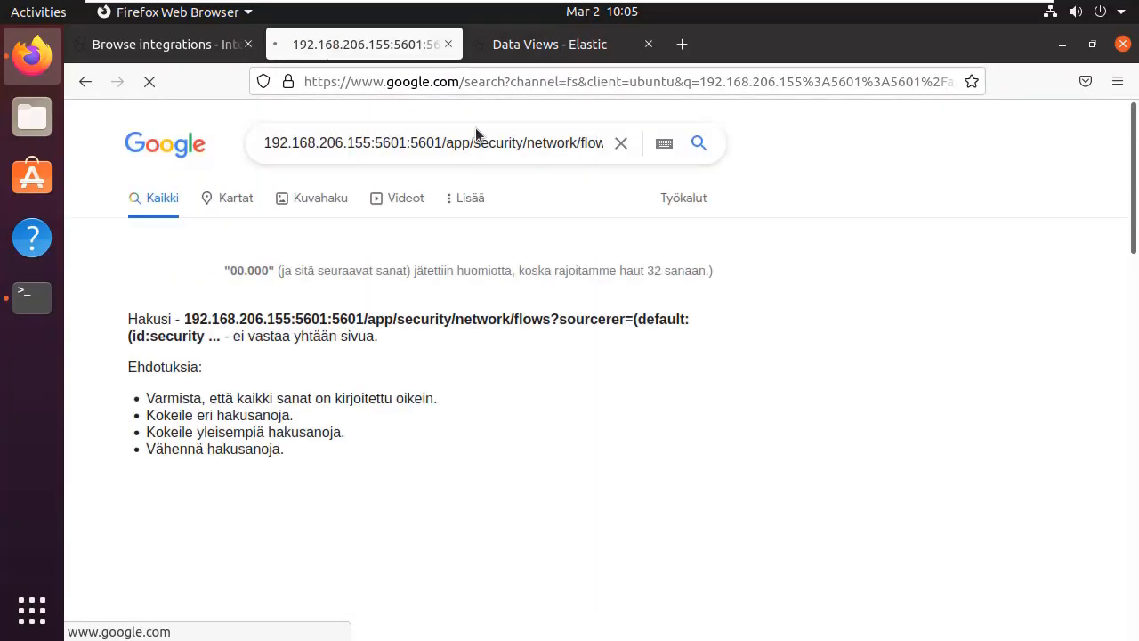
pyautogui.click(470, 82)
pyautogui.click(448, 43)
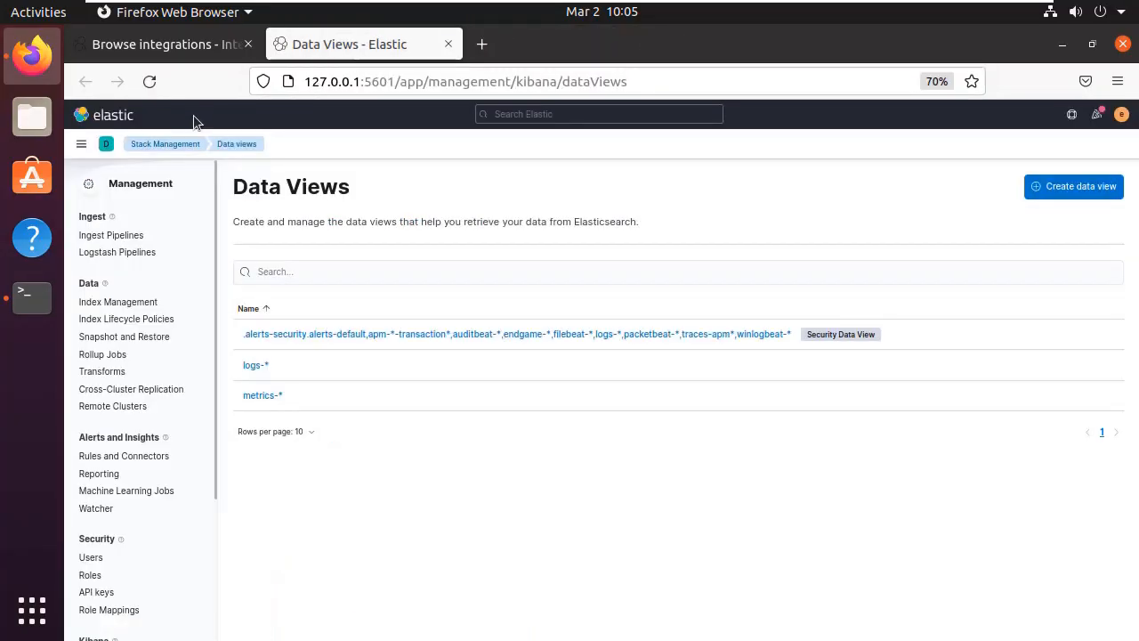
# Step: Load the Elastic home page from 192.168.206.155:5601 and log in with the username elastic and the account password
pyautogui.click(132, 125)
pyautogui.moveTo(363, 86); pyautogui.dragTo(304, 82)
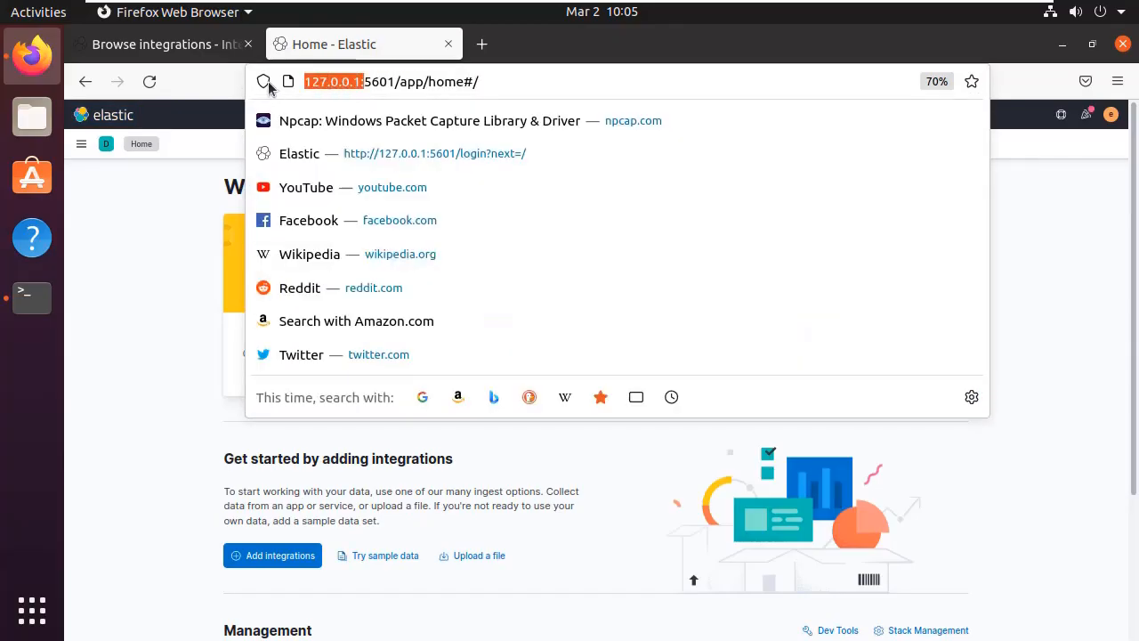
pyautogui.hotkey('ctrl', 'v')
pyautogui.press('Return')
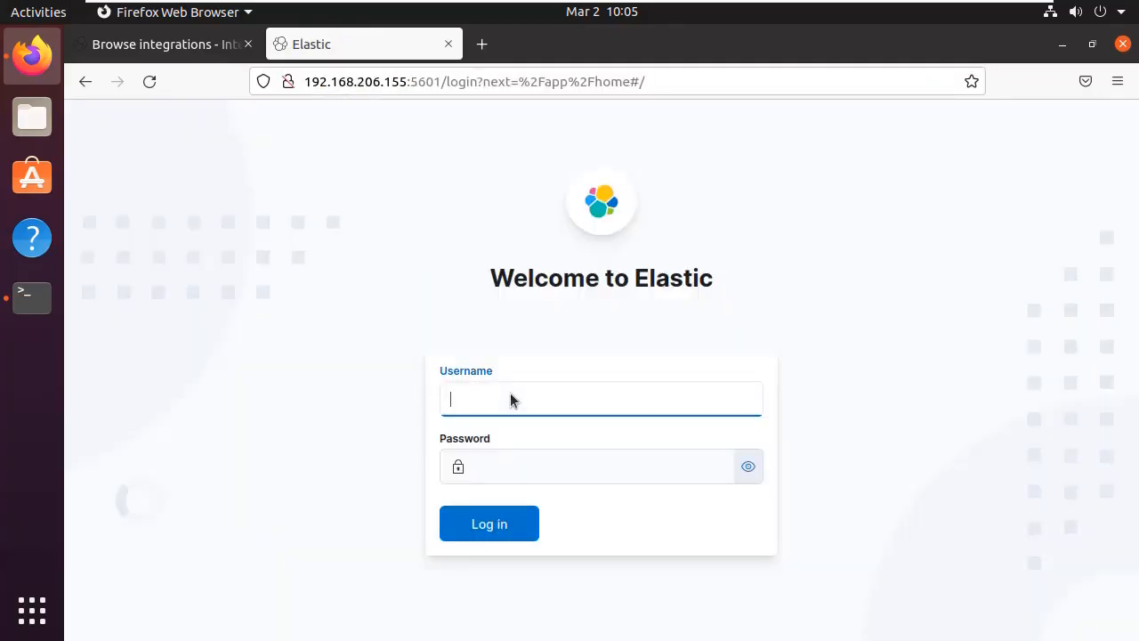
pyautogui.write('elastic')
pyautogui.press('Tab')
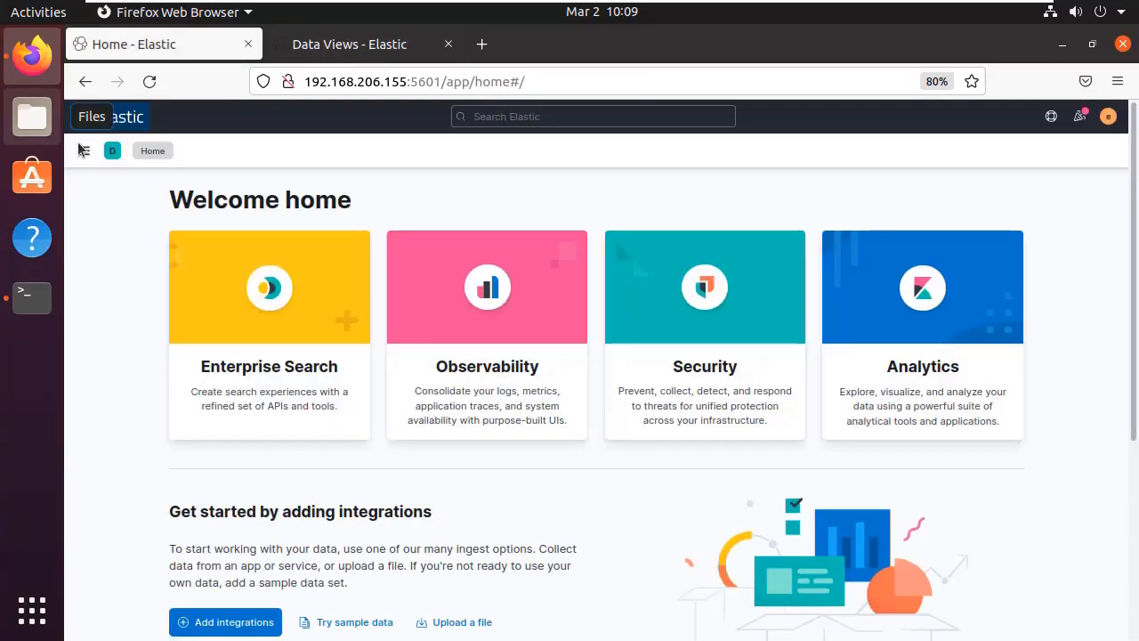
# Step: View the recently viewed [Packetbeat] DNS Overview ECS dashboard and go up to the full Dashboards list
pyautogui.click(83, 151)
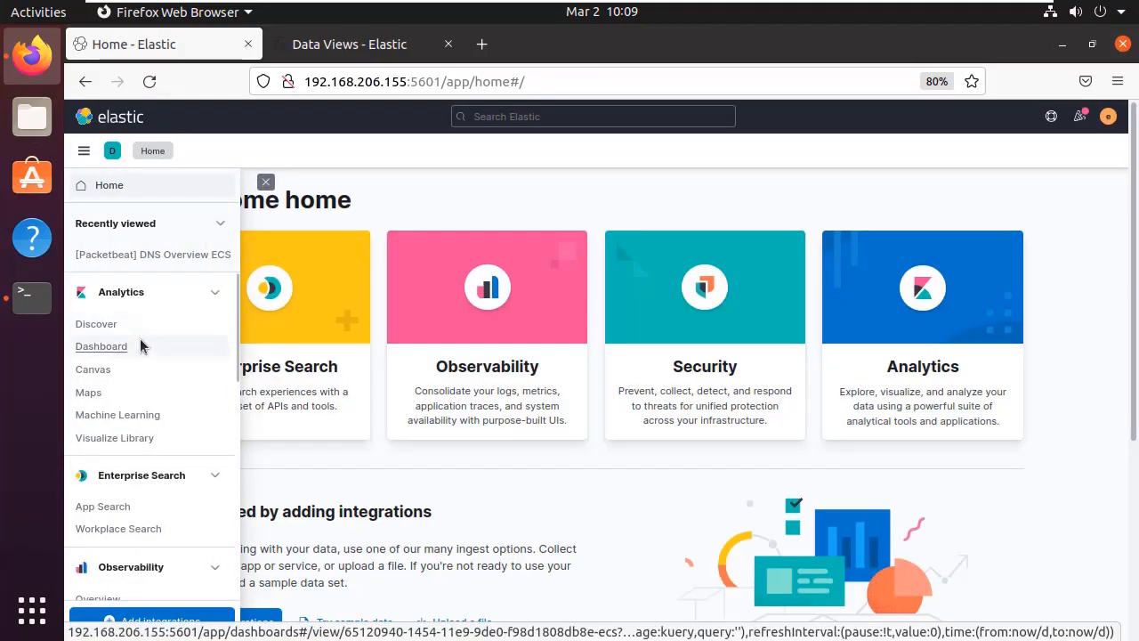
pyautogui.click(147, 254)
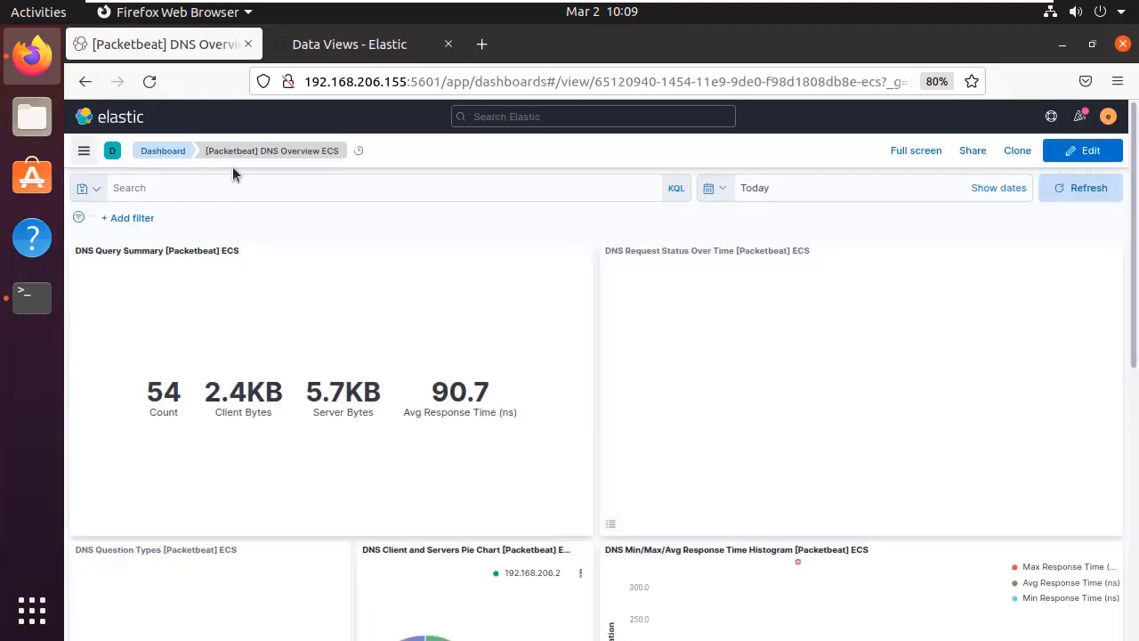
pyautogui.click(162, 151)
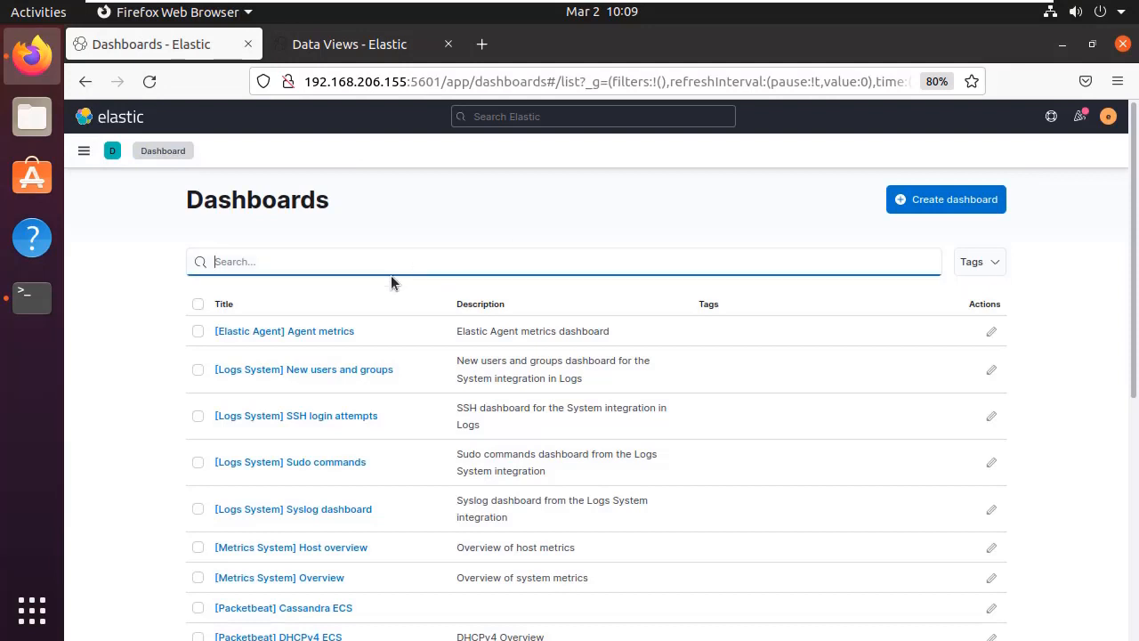
# Step: Search the dashboards for packetbeat and open [Packetbeat] Overview ECS and [Packetbeat] HTTP ECS in new tabs
pyautogui.write('packetbeat')
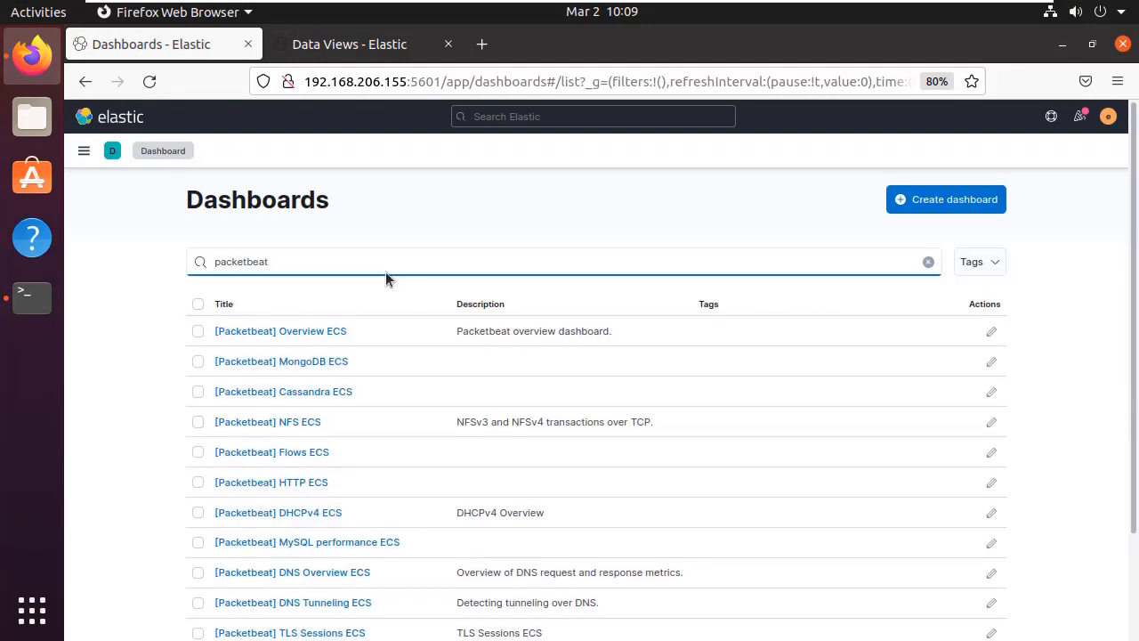
pyautogui.scroll(-2, 374, 361)
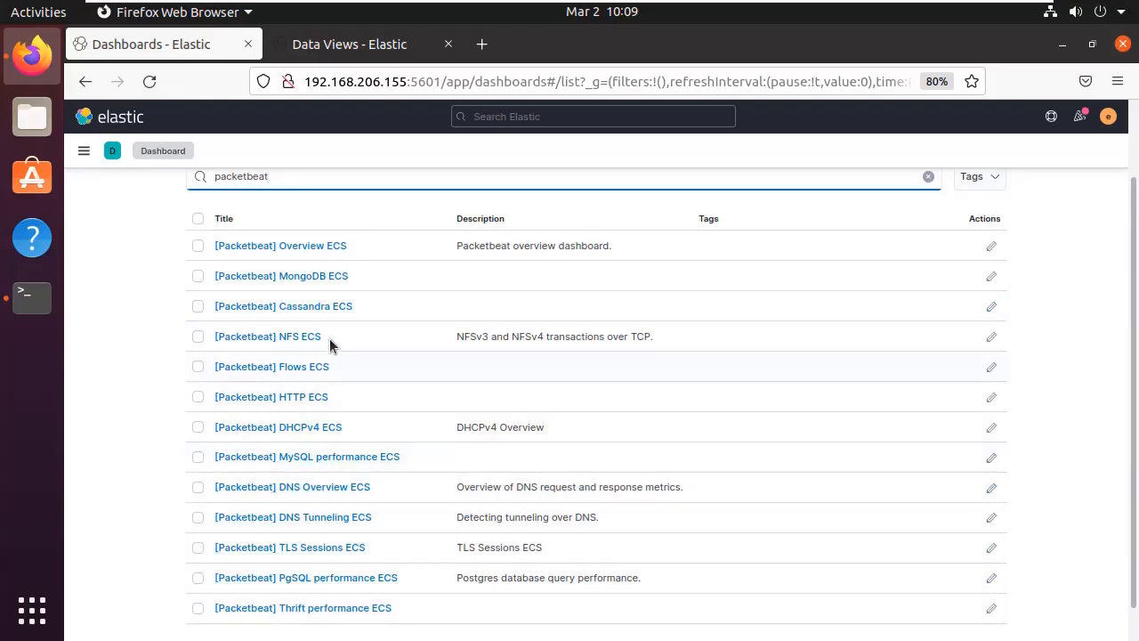
pyautogui.middleClick(333, 245)
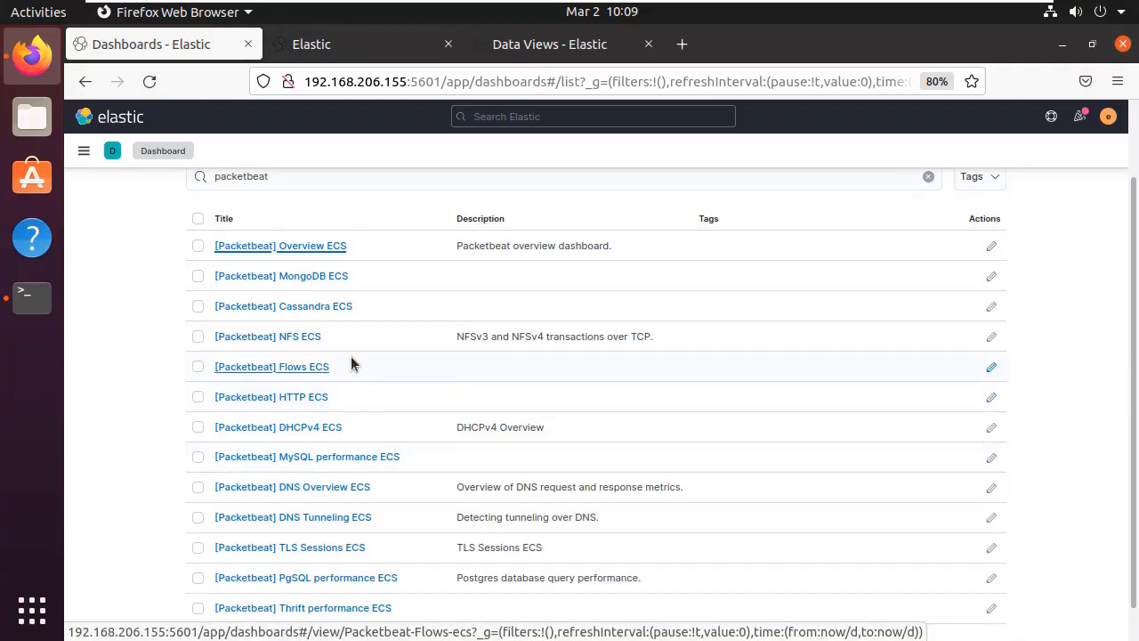
pyautogui.middleClick(311, 397)
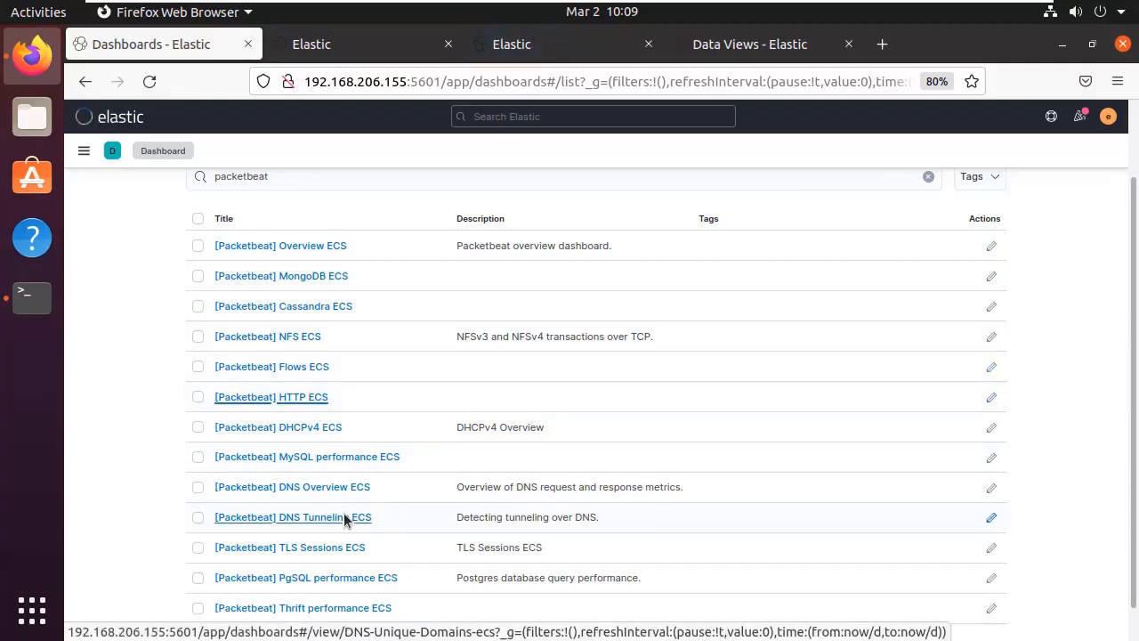
# Step: Open [Packetbeat] DNS Overview ECS in a new tab and review the [Packetbeat] Overview ECS dashboard through its last charts
pyautogui.middleClick(316, 489)
pyautogui.hotkey('ctrl', 'Tab')
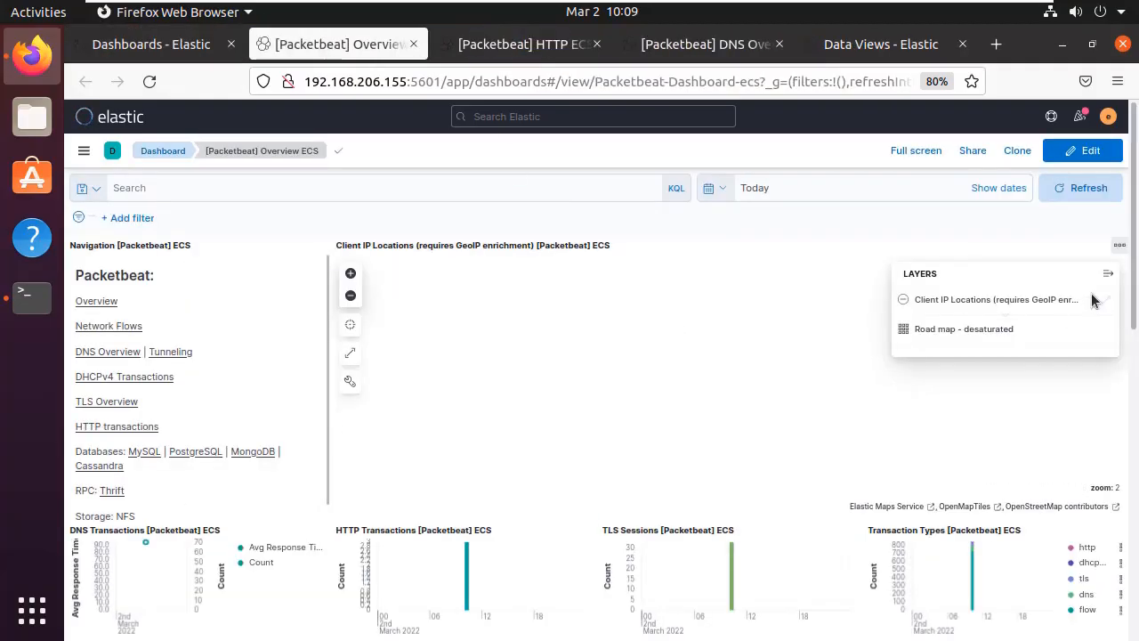
pyautogui.scroll(-3, 363, 556)
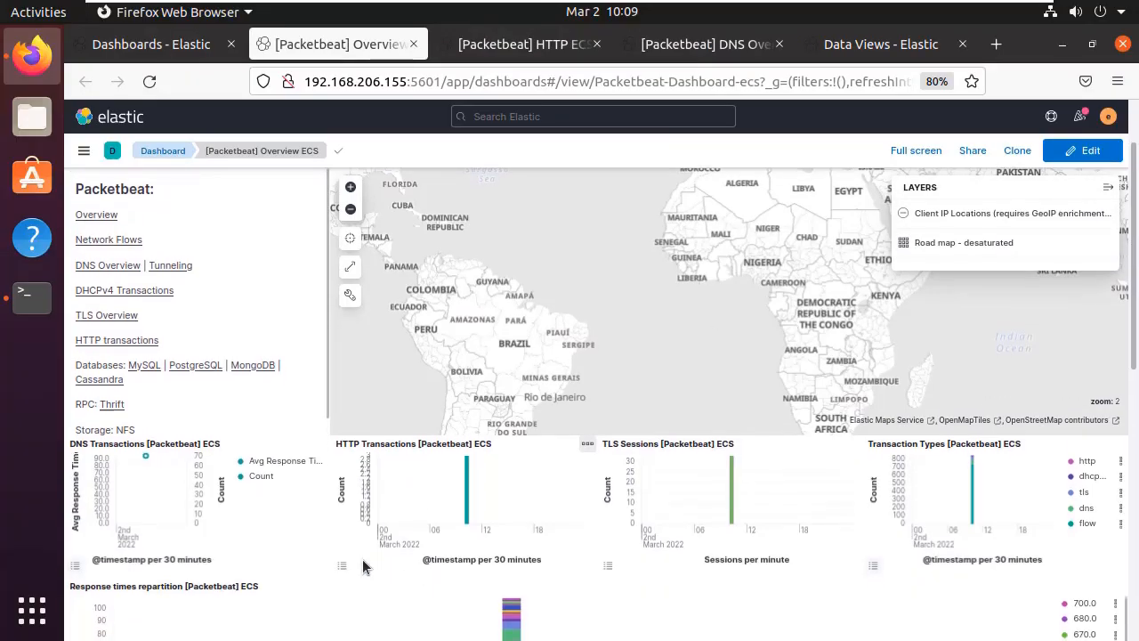
pyautogui.scroll(-8, 363, 551)
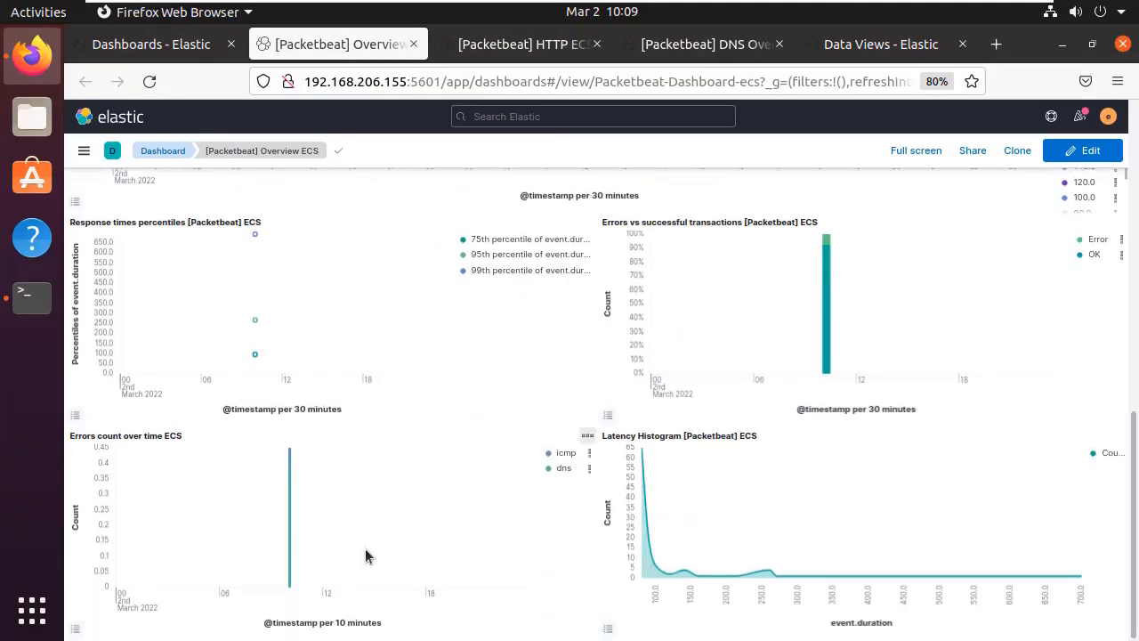
pyautogui.scroll(11, 499, 500)
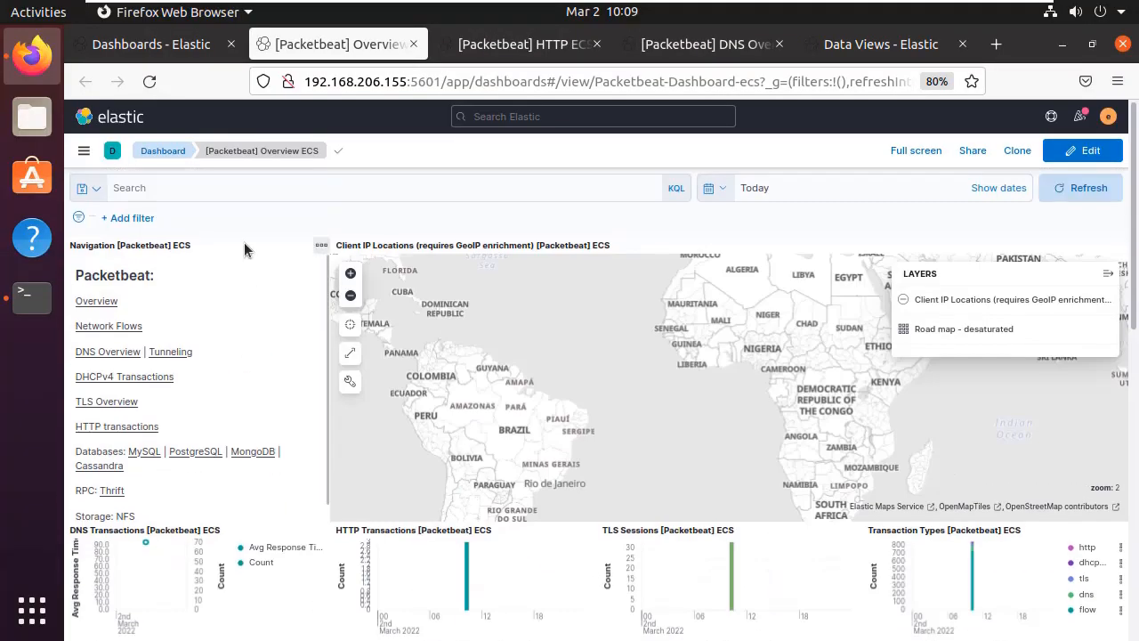
# Step: Follow the HTTP transactions link to the [Packetbeat] HTTP ECS dashboard and review that dashboard in both tabs
pyautogui.click(114, 427)
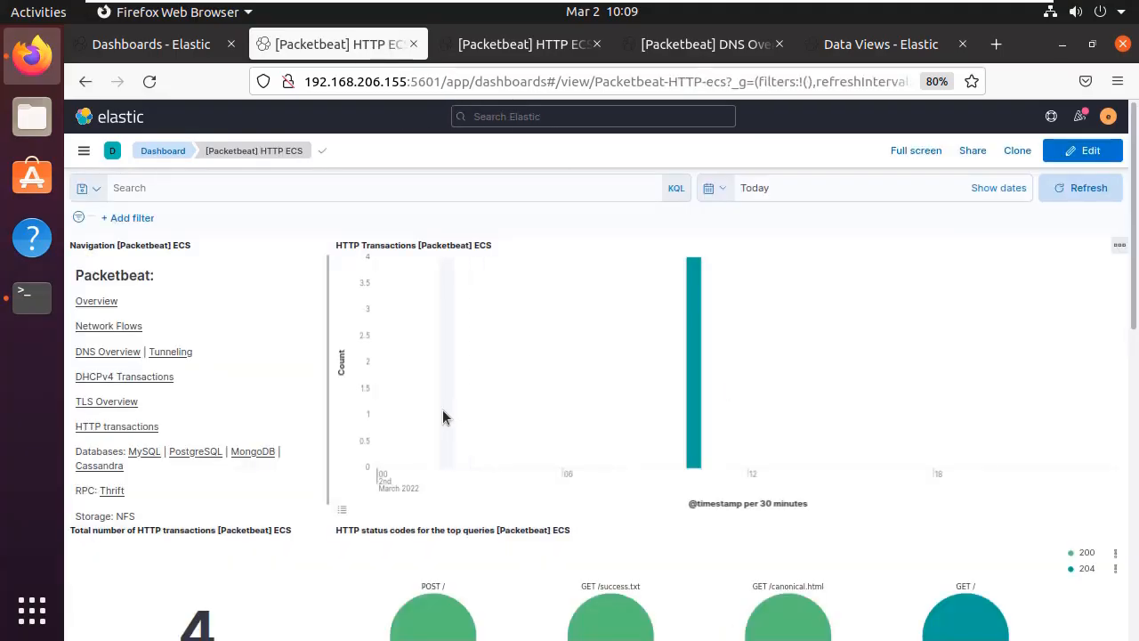
pyautogui.scroll(-4, 445, 415)
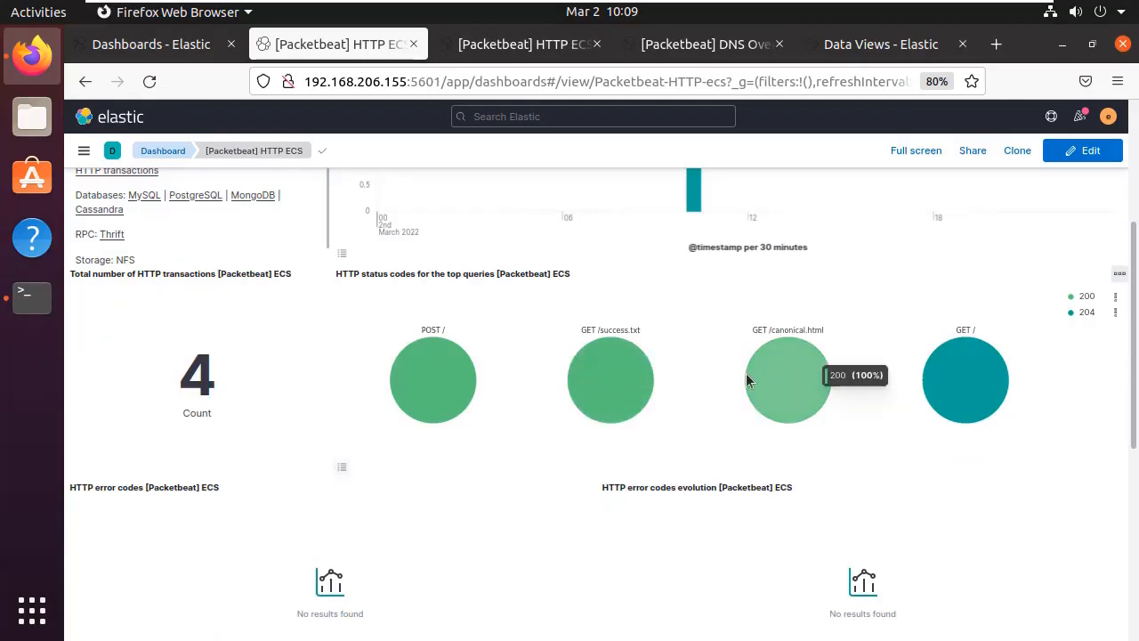
pyautogui.click(610, 378)
pyautogui.click(499, 45)
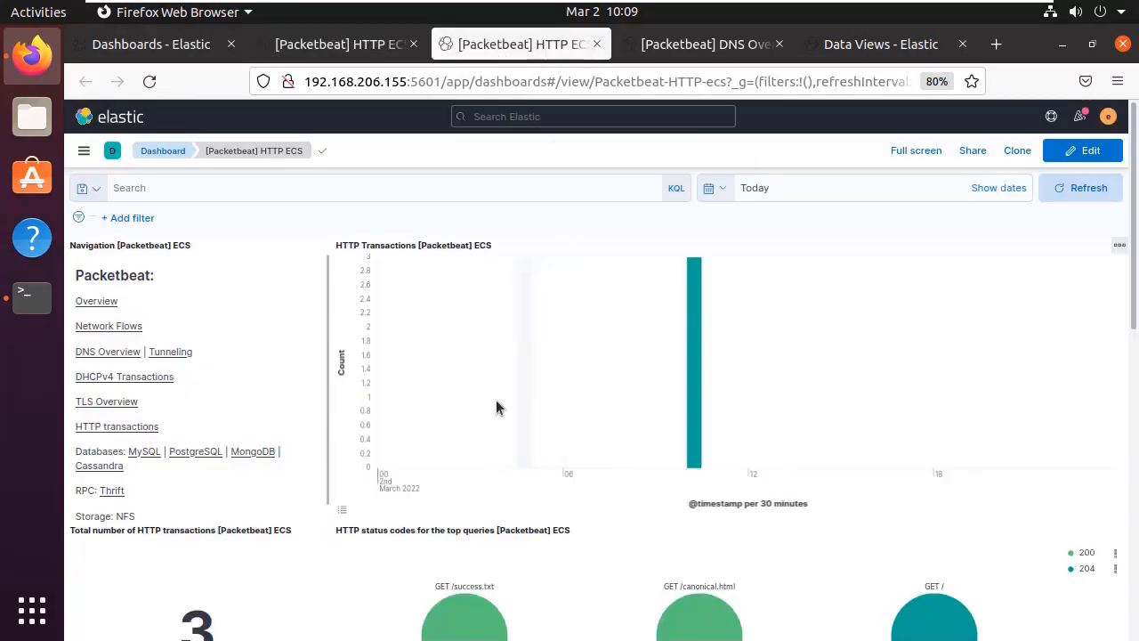
pyautogui.scroll(-5, 495, 399)
pyautogui.scroll(-3, 460, 403)
# Step: Review the [Packetbeat] DNS Overview ECS charts, top 10 questions and response codes, and close the Data Views tab
pyautogui.click(703, 44)
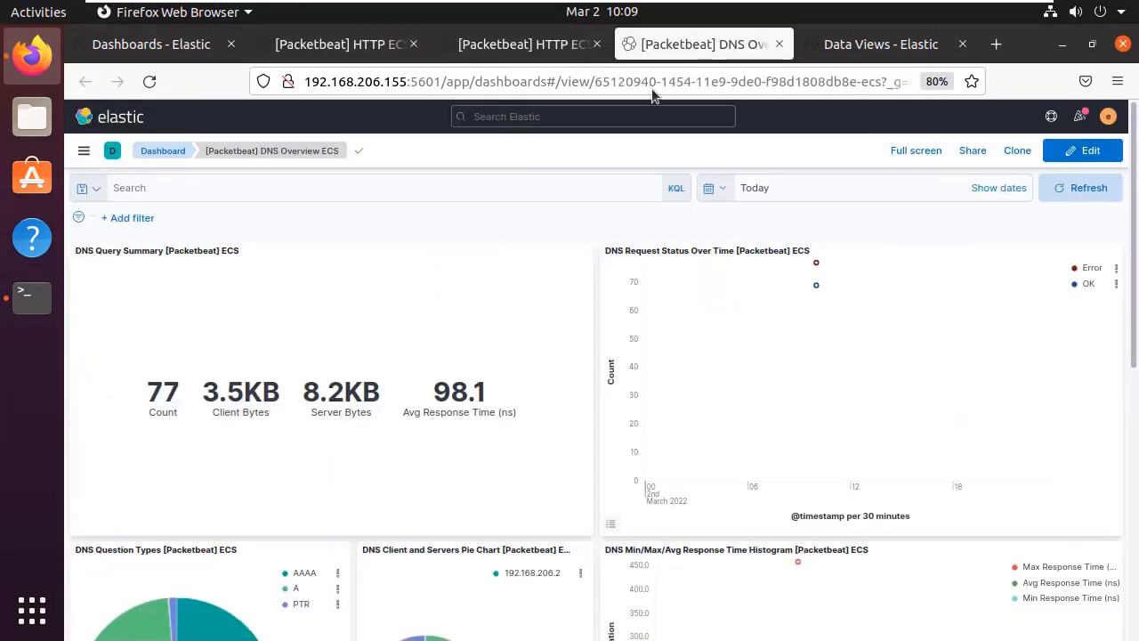
pyautogui.scroll(-10, 223, 259)
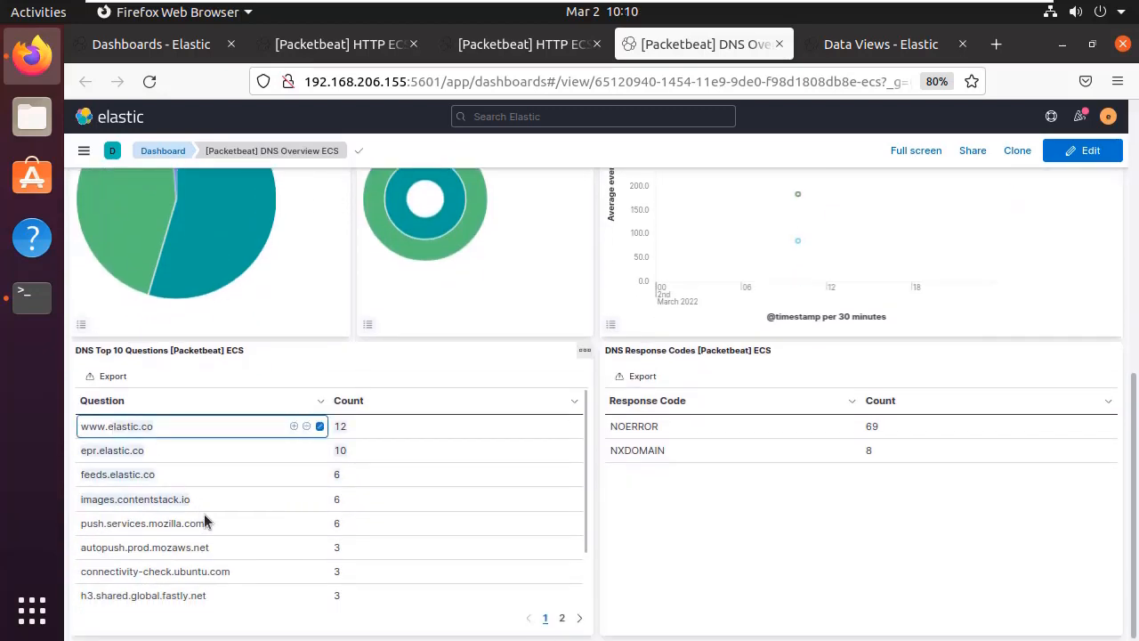
pyautogui.hotkey('ctrl', 'Tab')
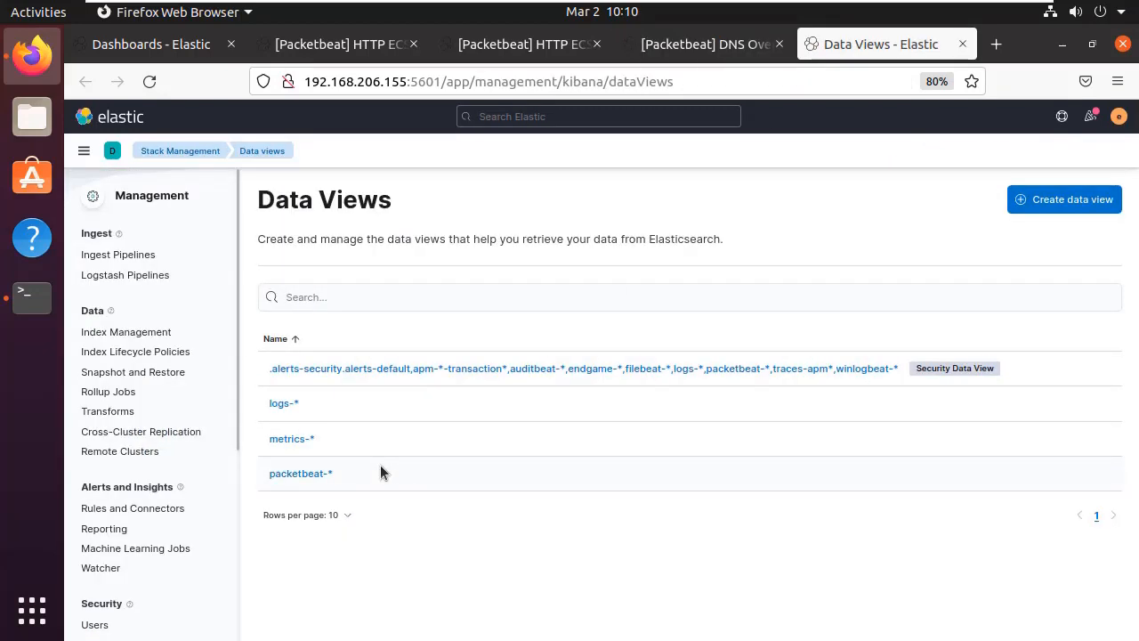
pyautogui.hotkey('ctrl', 'w')
pyautogui.scroll(-5, 783, 344)
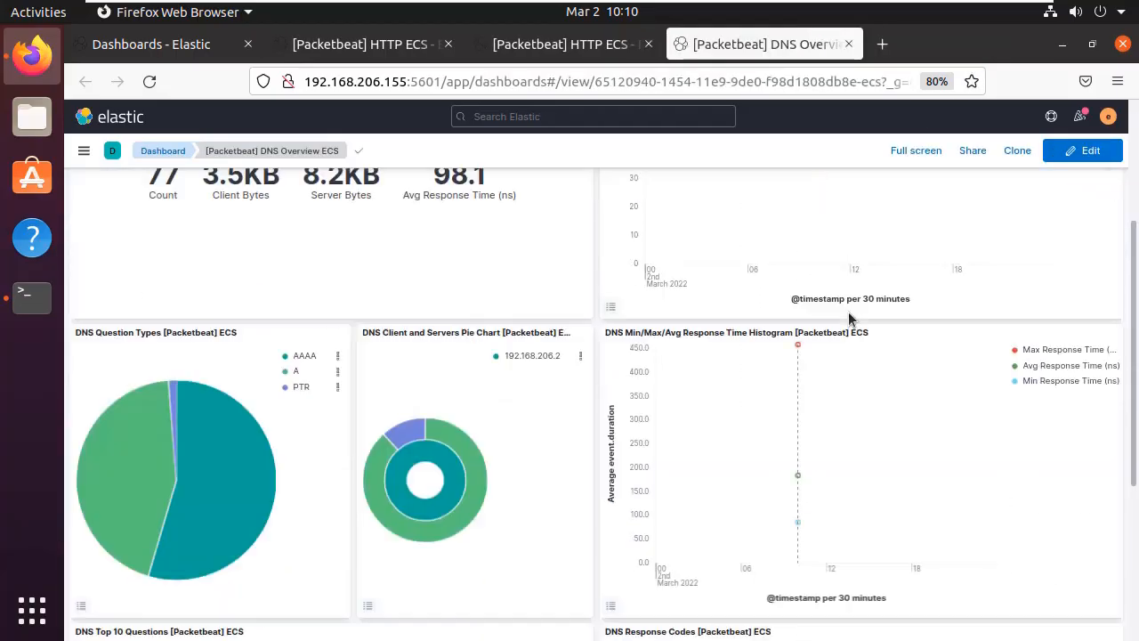
pyautogui.scroll(-5, 958, 416)
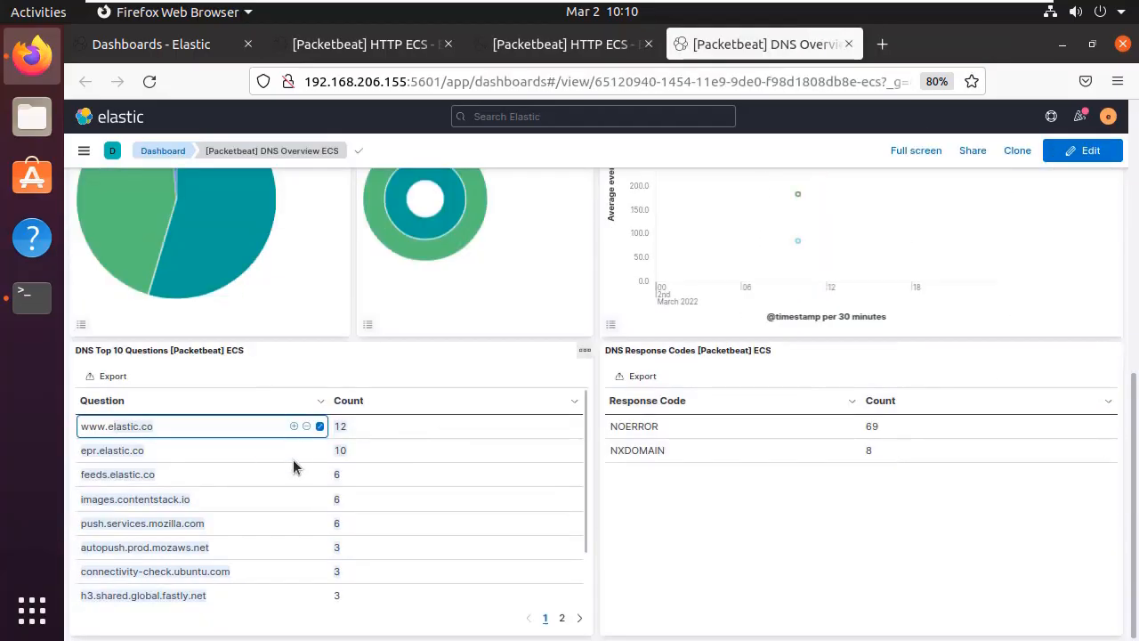
pyautogui.scroll(10, 295, 459)
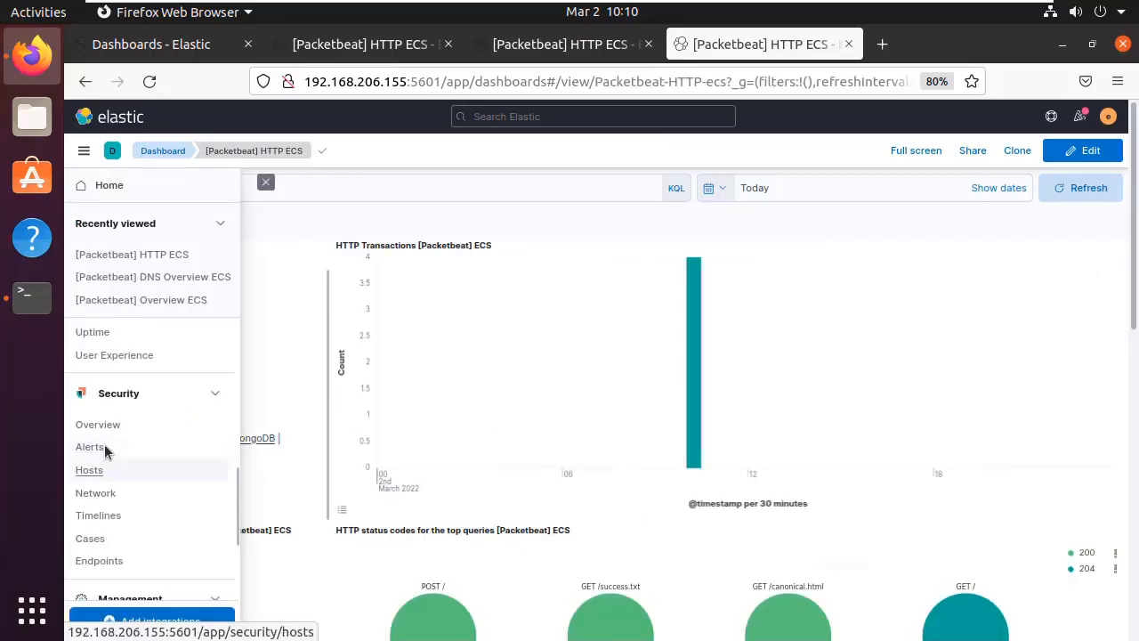
# Step: Open the Security Network page and examine its event statistics, source and destination IPs and countries
pyautogui.click(94, 492)
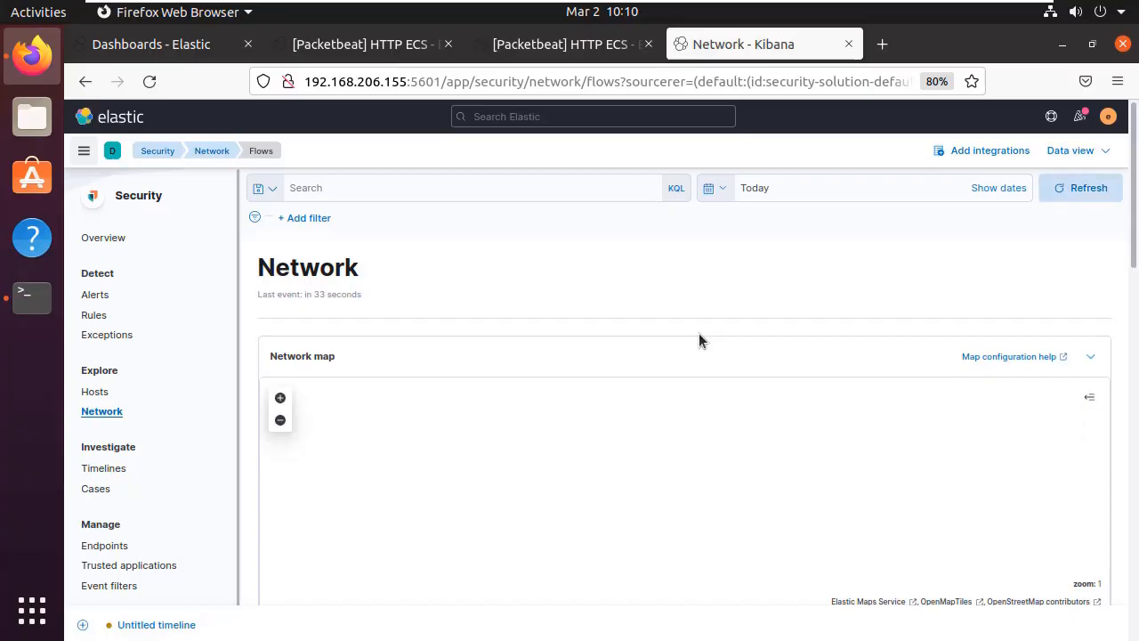
pyautogui.scroll(-4, 282, 259)
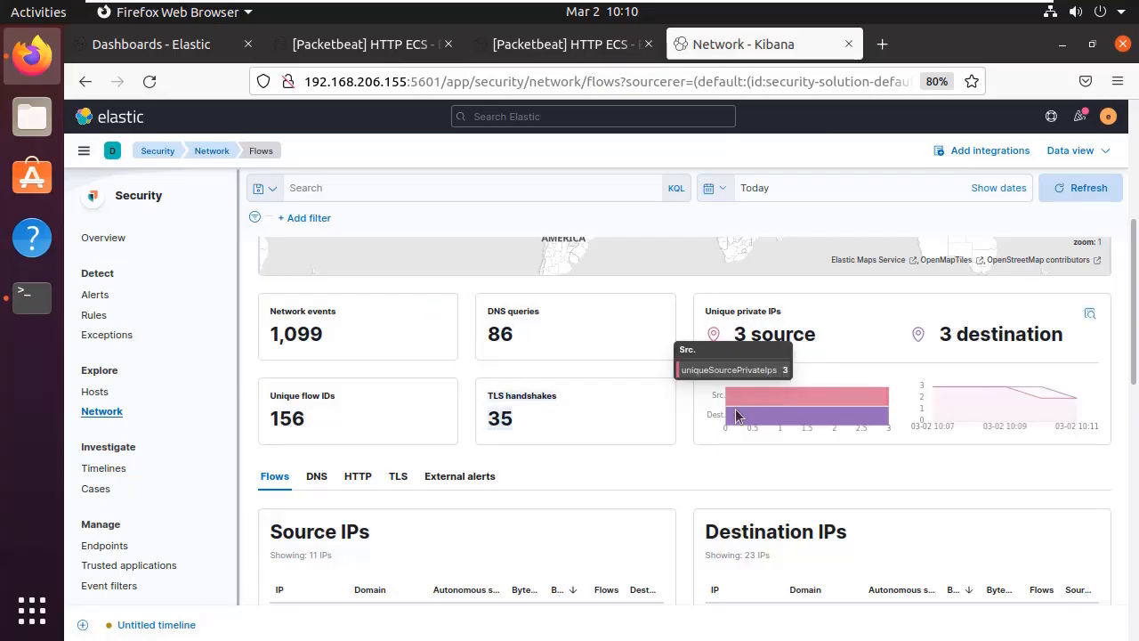
pyautogui.scroll(-3, 557, 518)
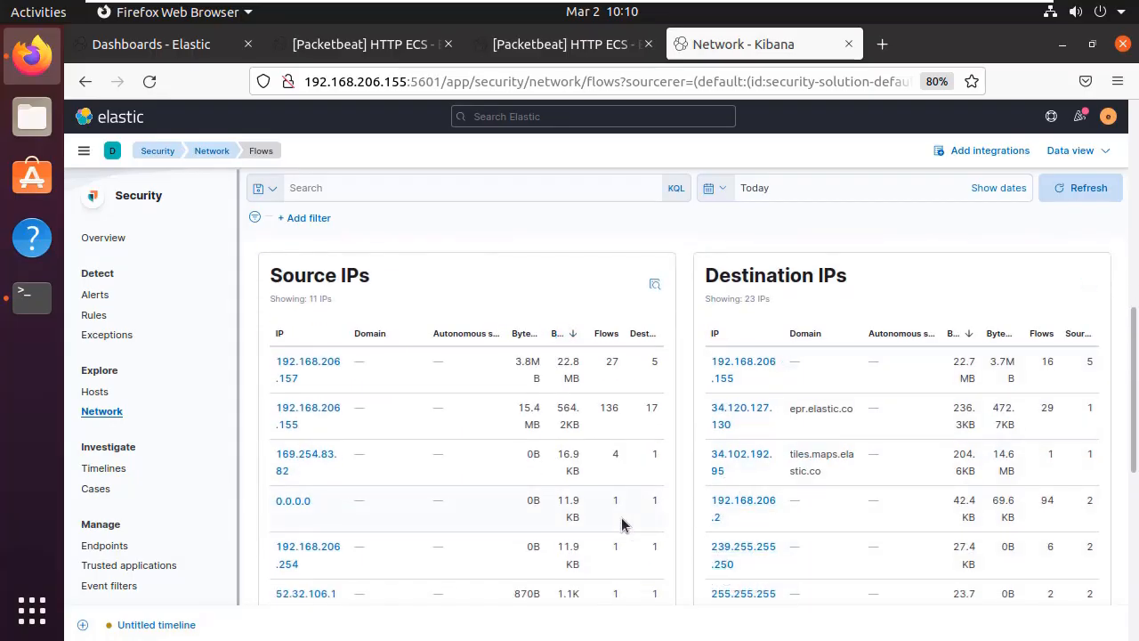
pyautogui.scroll(-5, 623, 522)
pyautogui.scroll(3, 380, 508)
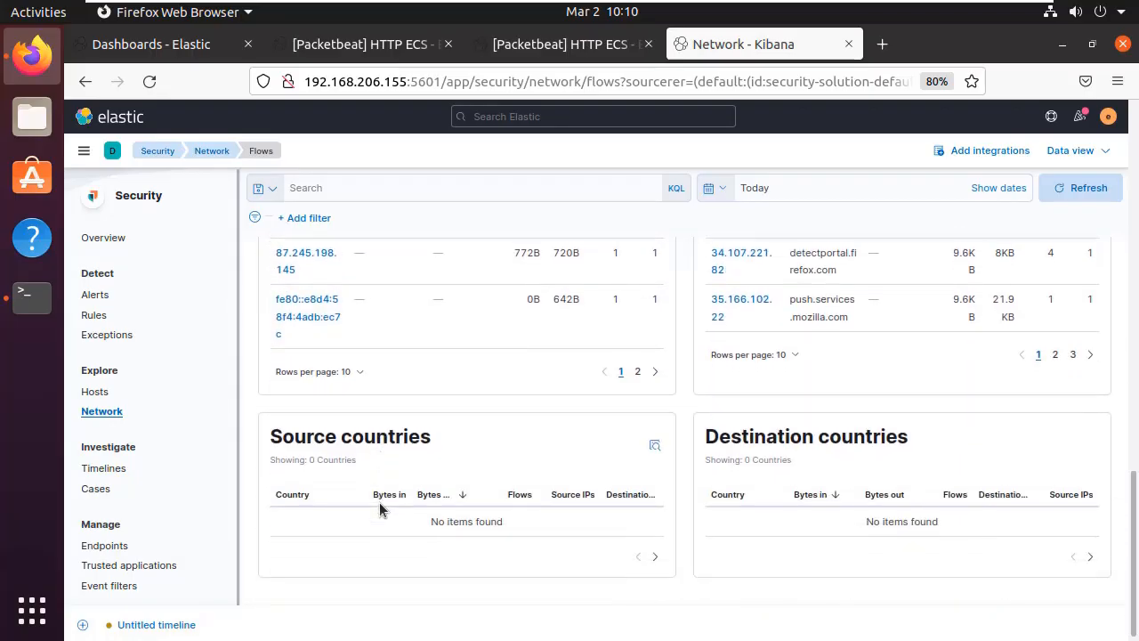
pyautogui.scroll(1, 380, 509)
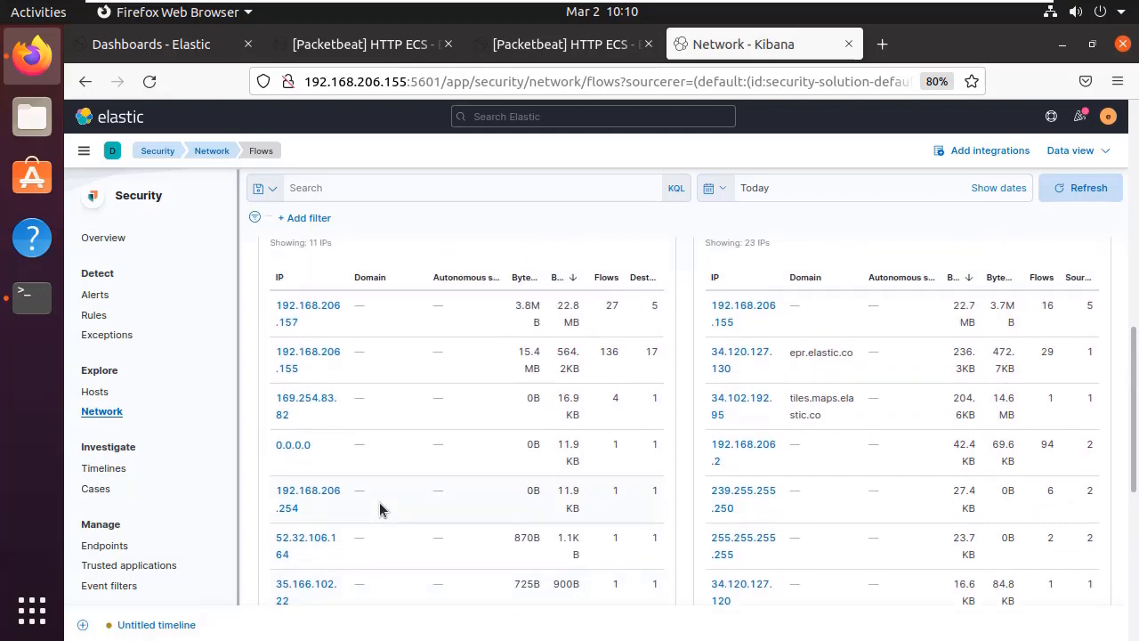
pyautogui.scroll(2, 380, 508)
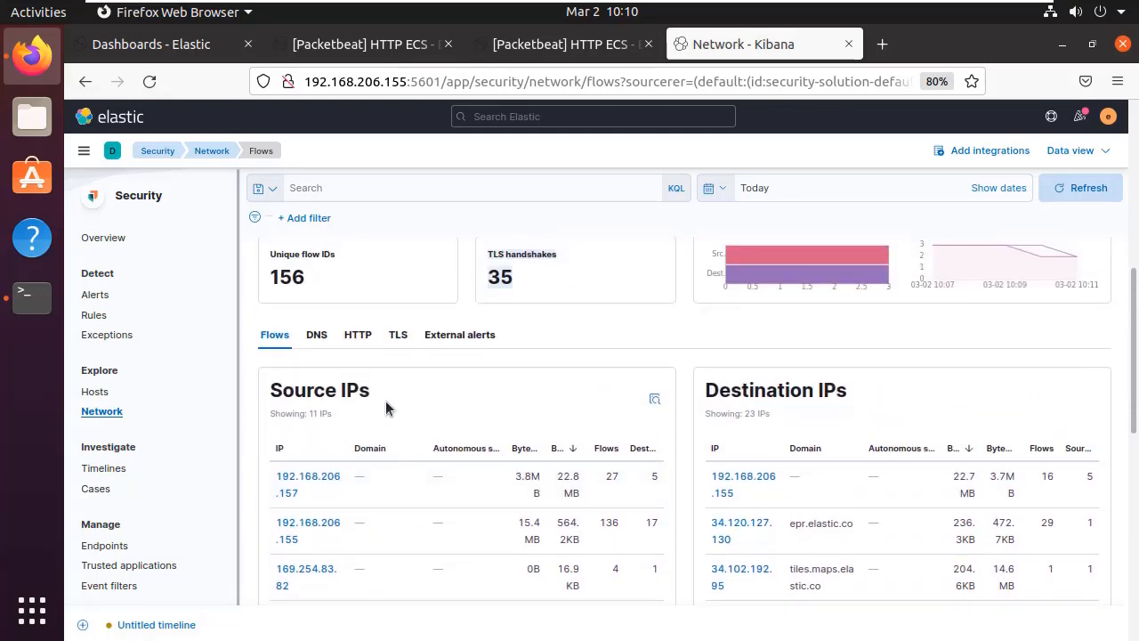
# Step: View the DNS, HTTP, TLS and External alerts sections of the Network page
pyautogui.click(317, 335)
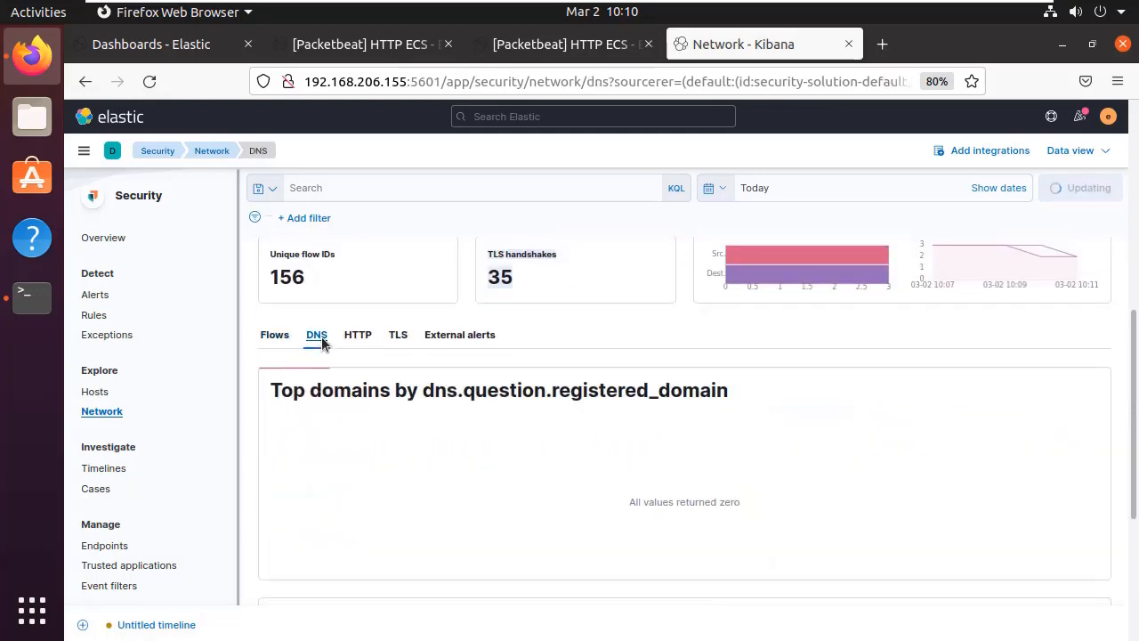
pyautogui.click(369, 341)
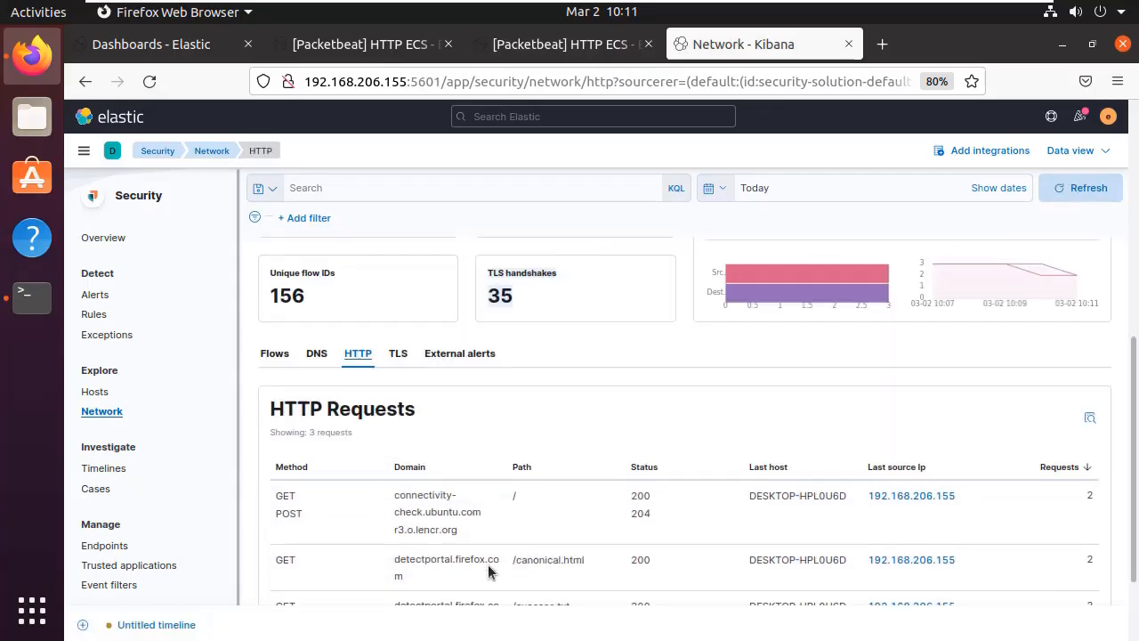
pyautogui.scroll(2, 490, 568)
pyautogui.click(397, 500)
pyautogui.scroll(-3, 500, 552)
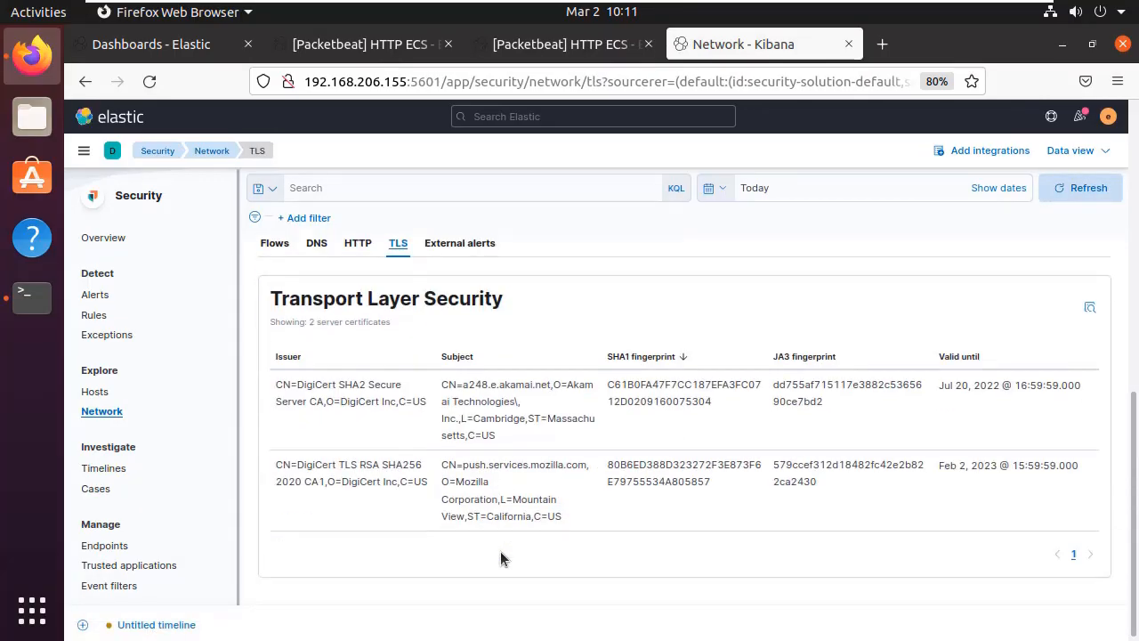
pyautogui.click(471, 242)
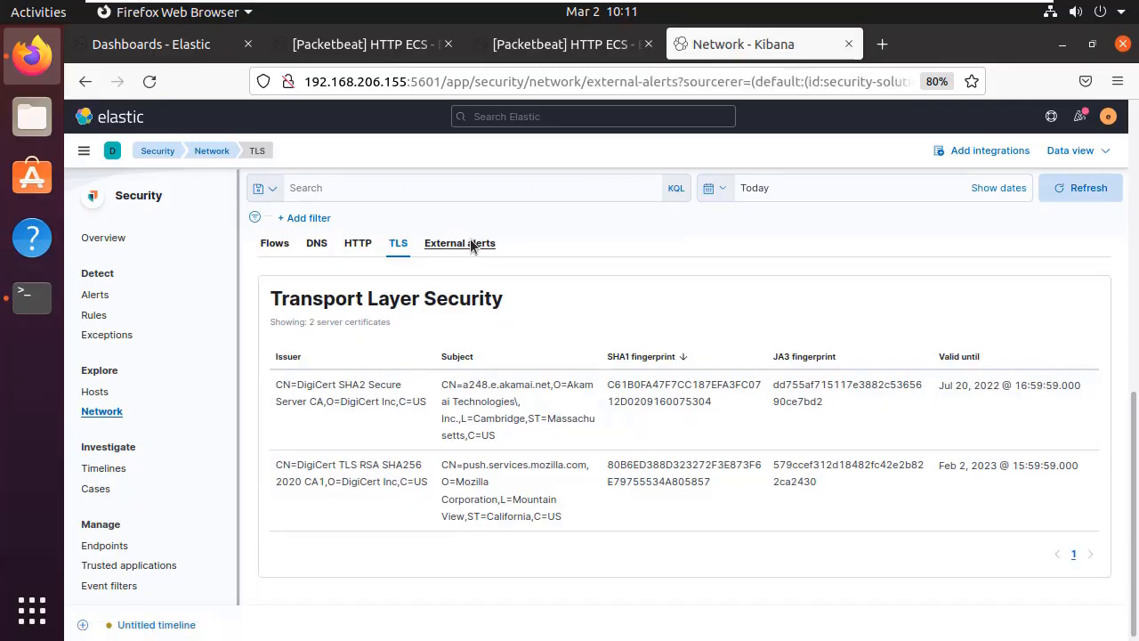
# Step: Return to the Flows section and examine the network map, event statistics and source and destination IP tables
pyautogui.click(273, 244)
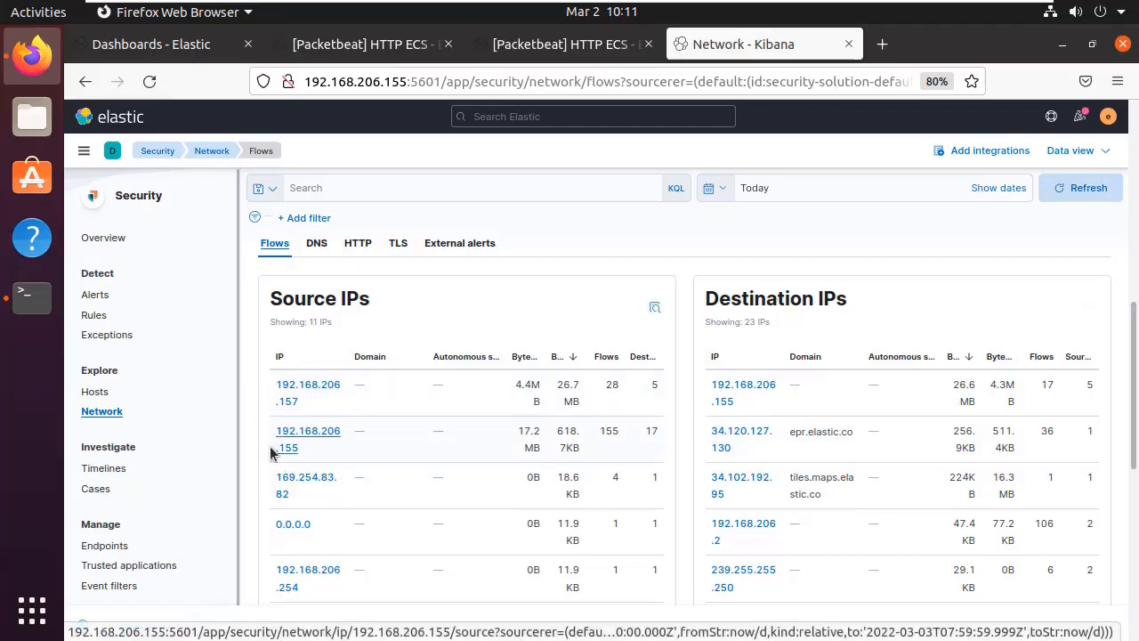
pyautogui.scroll(5, 749, 442)
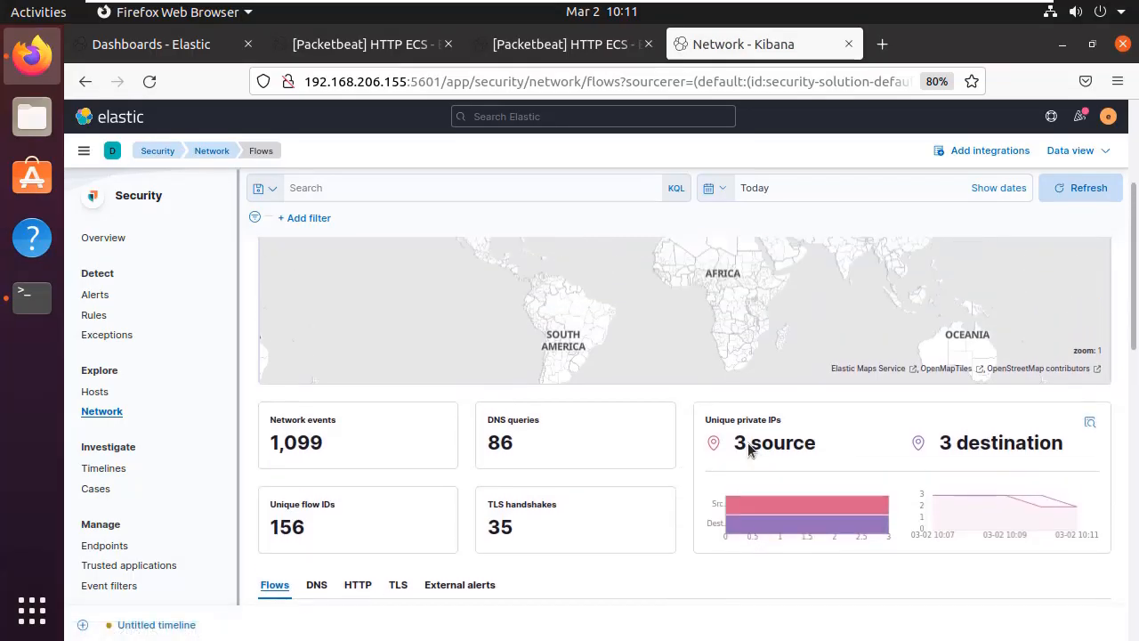
pyautogui.scroll(3, 748, 445)
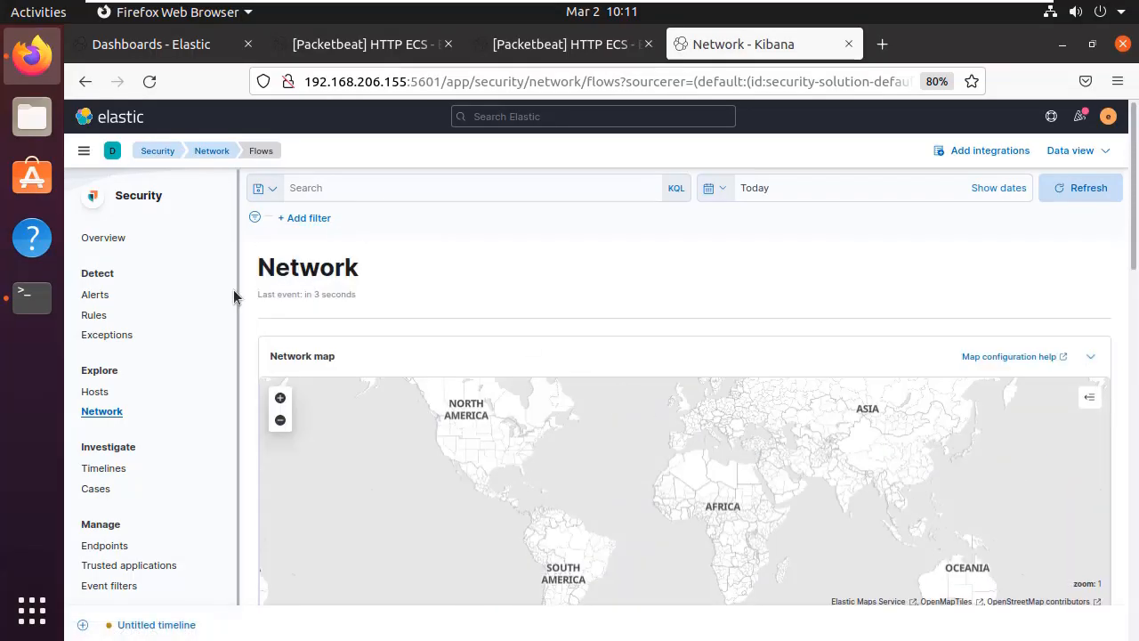
pyautogui.scroll(-10, 428, 391)
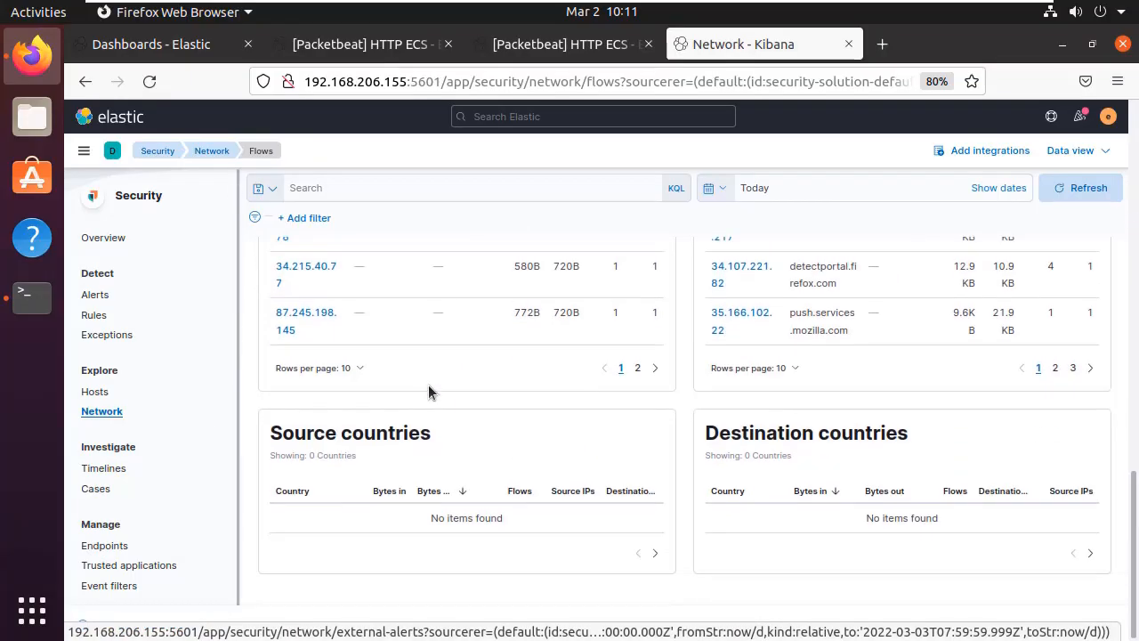
pyautogui.scroll(10, 425, 402)
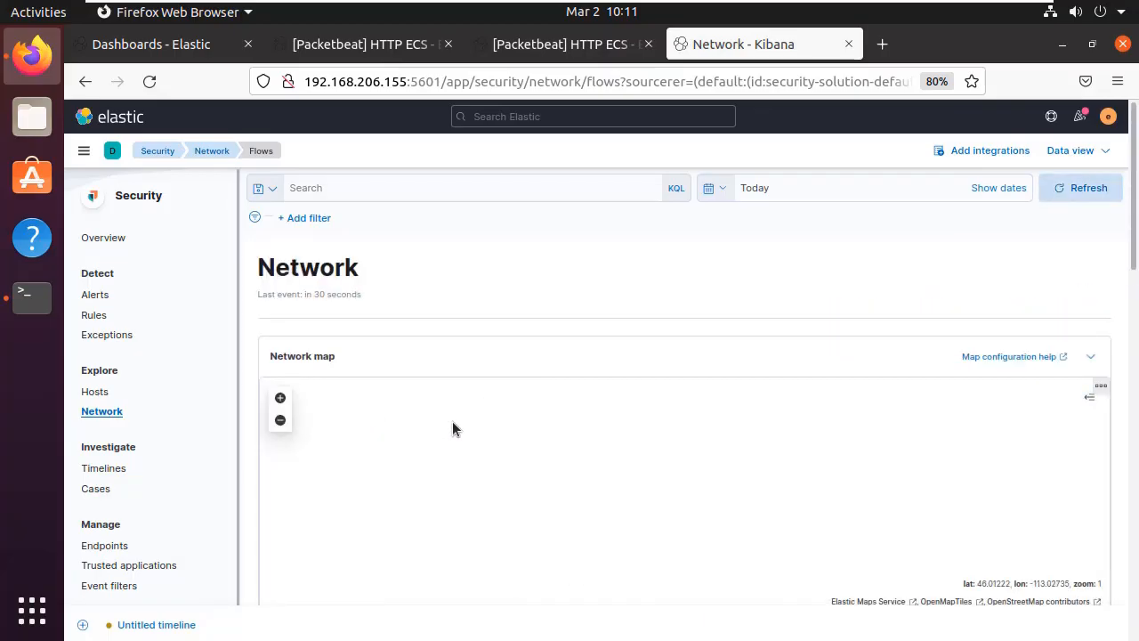
pyautogui.scroll(-3, 310, 434)
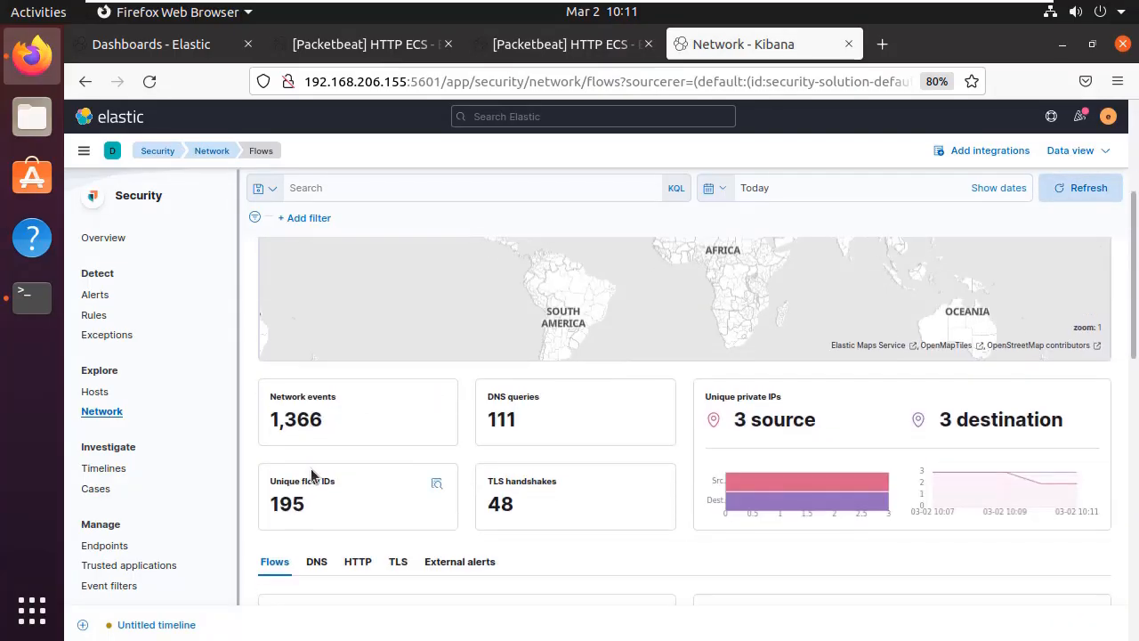
pyautogui.scroll(-5, 310, 468)
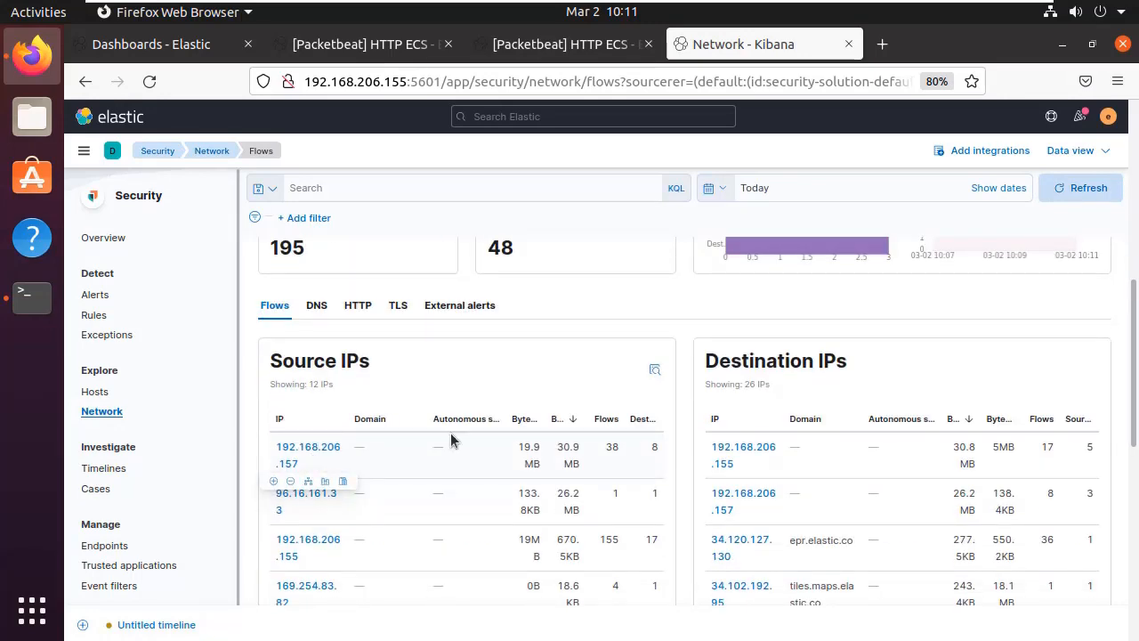
pyautogui.scroll(-8, 712, 438)
pyautogui.scroll(3, 709, 437)
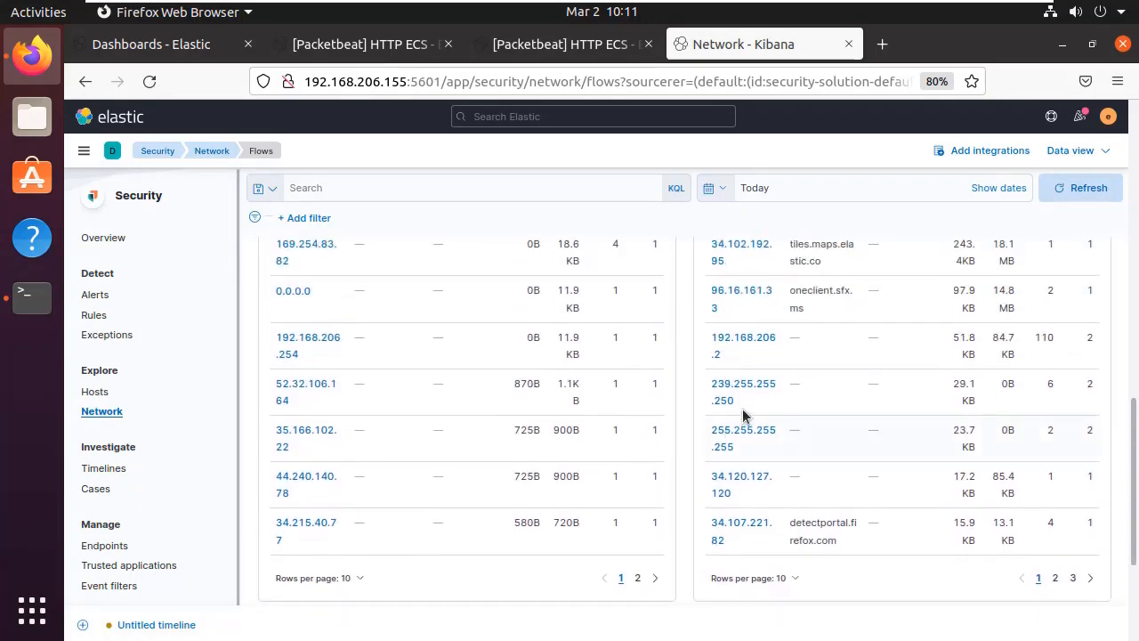
pyautogui.scroll(15, 378, 252)
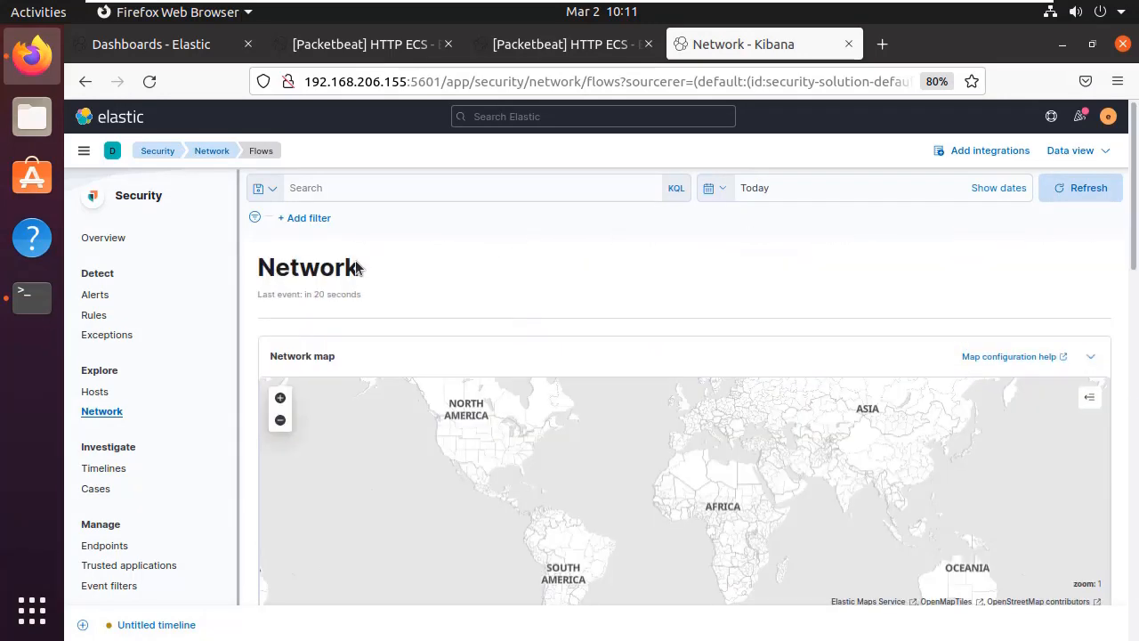
# Step: Close both [Packetbeat] HTTP ECS tabs and expand the Packetbeat network events on the Security Overview page
pyautogui.click(648, 44)
pyautogui.click(447, 43)
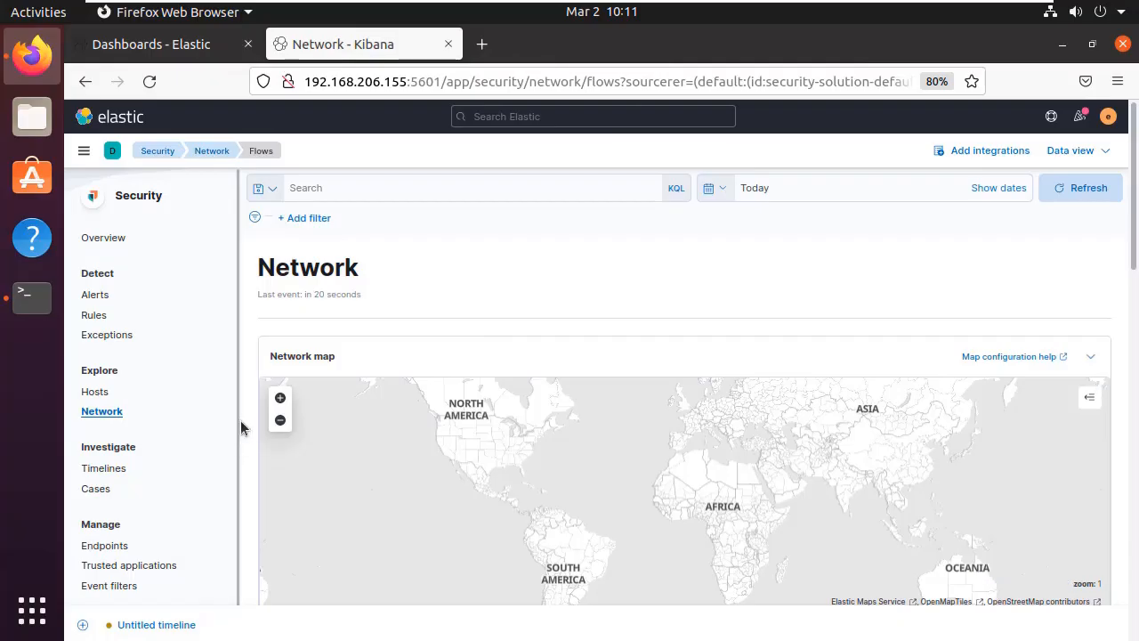
pyautogui.click(86, 240)
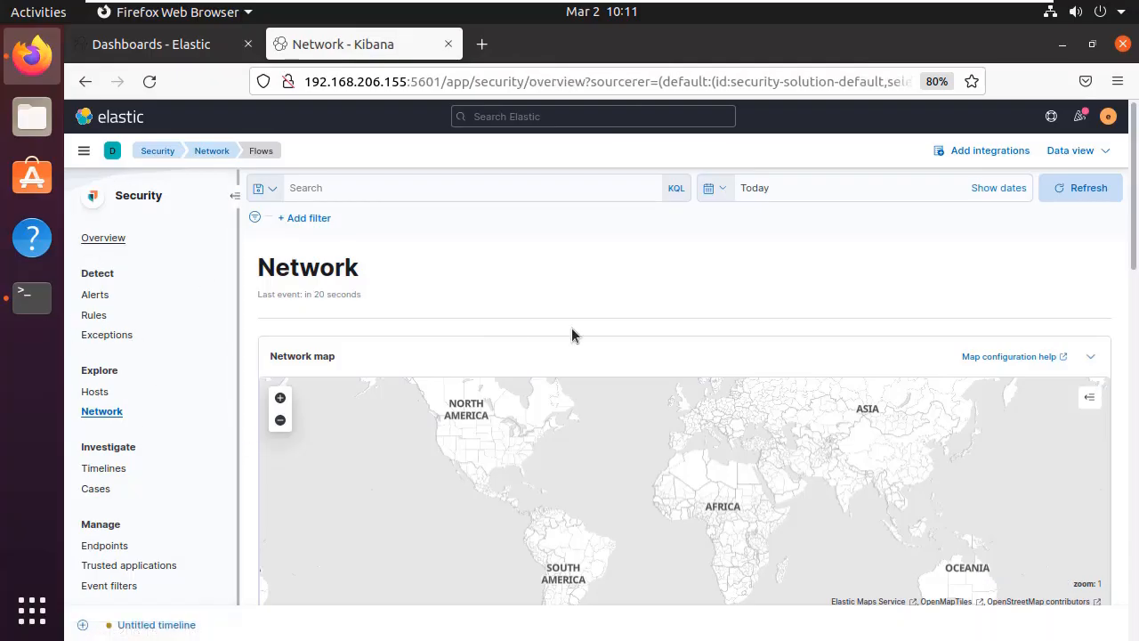
pyautogui.scroll(-10, 395, 470)
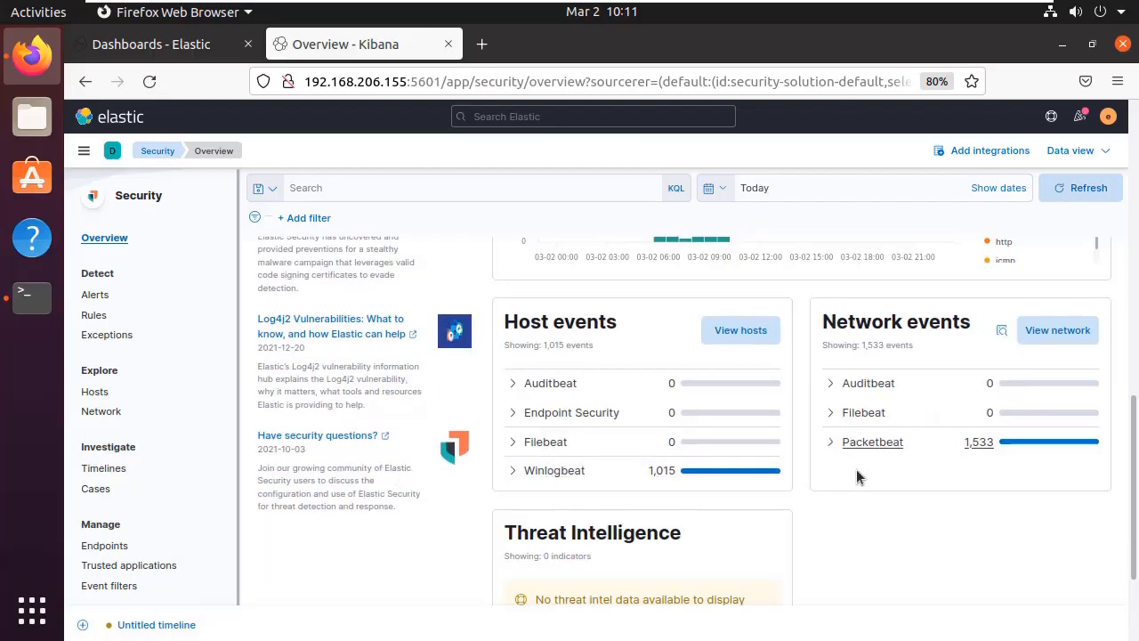
pyautogui.click(830, 442)
pyautogui.scroll(-4, 902, 364)
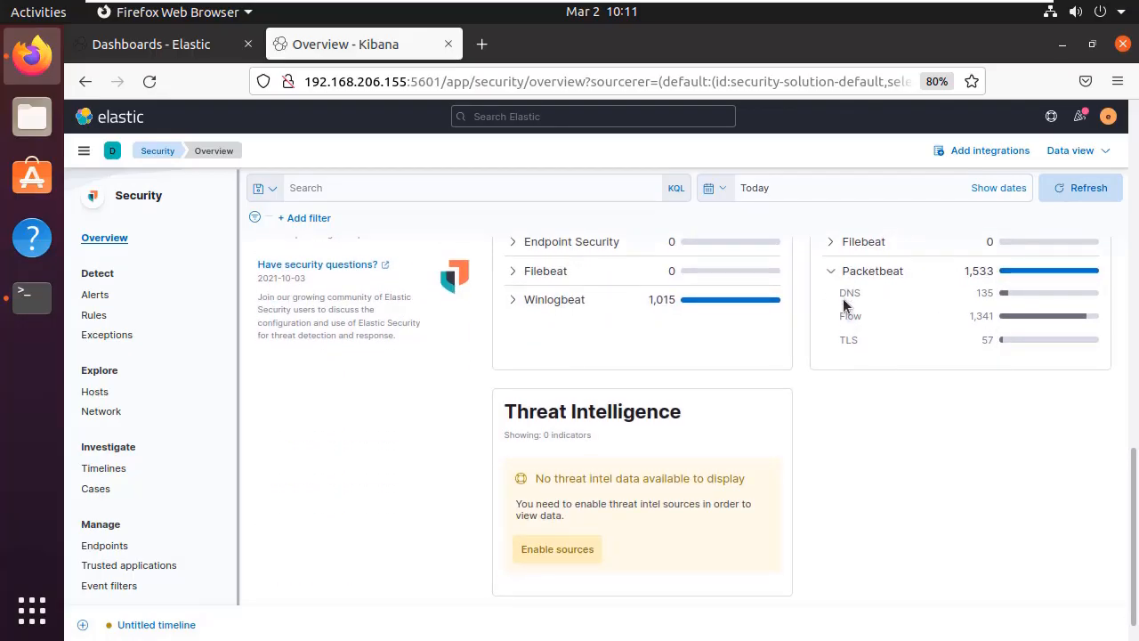